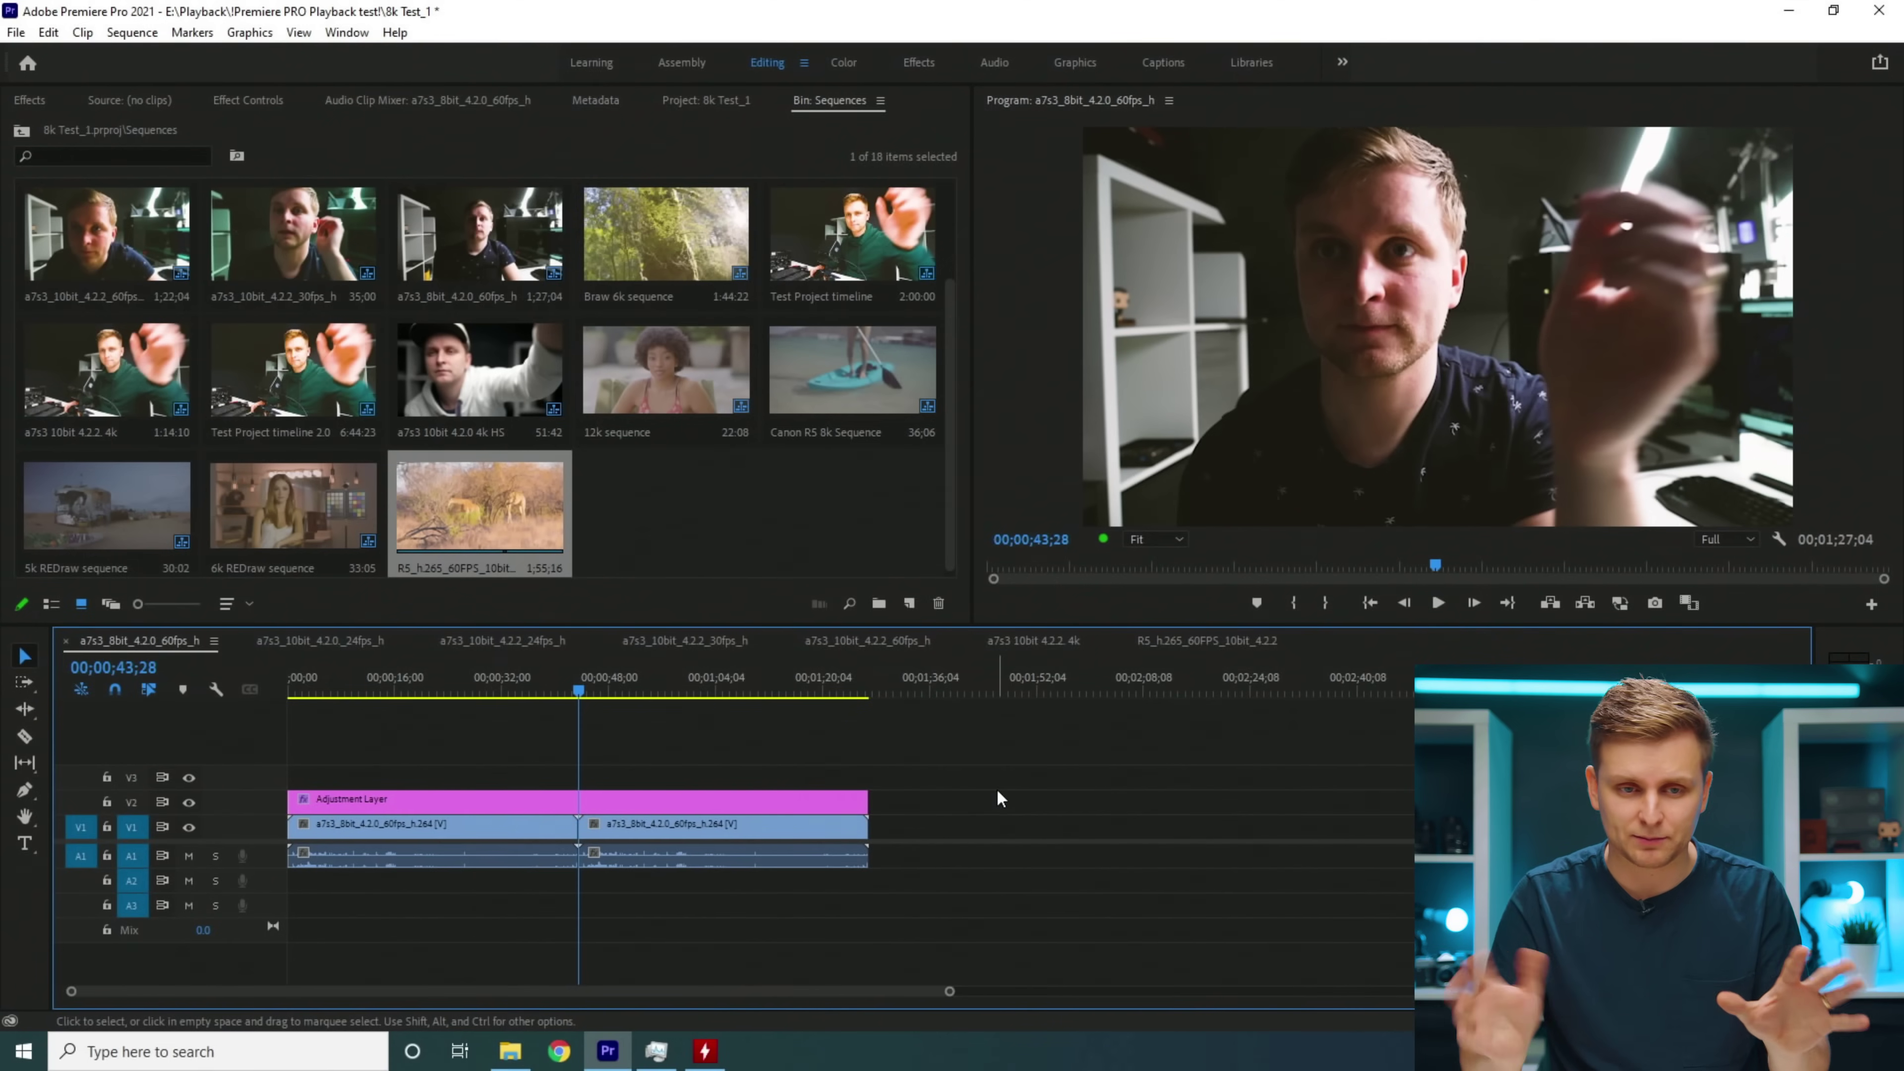
Step: Play the a7s3_8bit_4.2.0_60fps_h sequence from the beginning and check the dropped-frame indicator
{"action": "left_click_drag", "start_coordinate": [346, 685], "coordinate": [186, 689]}
{"action": "key", "text": "space"}
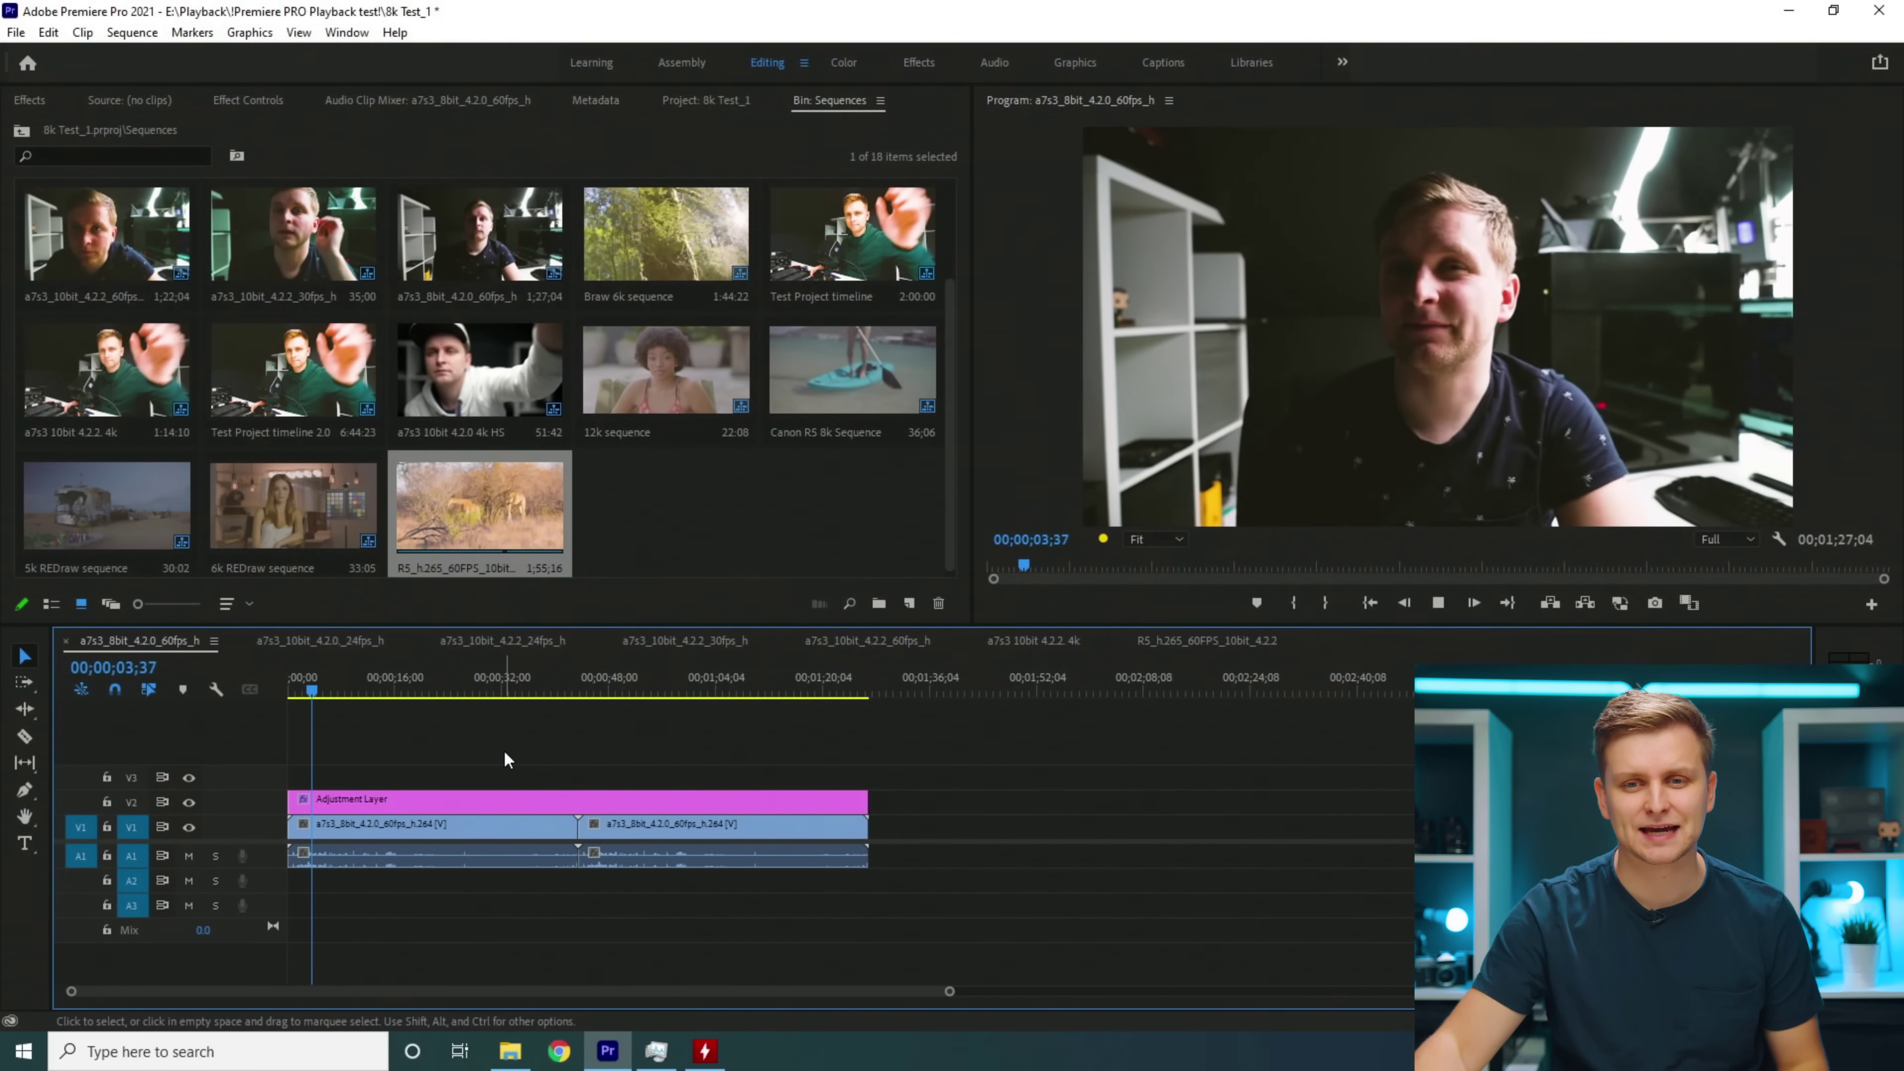
{"action": "left_click", "coordinate": [654, 1054]}
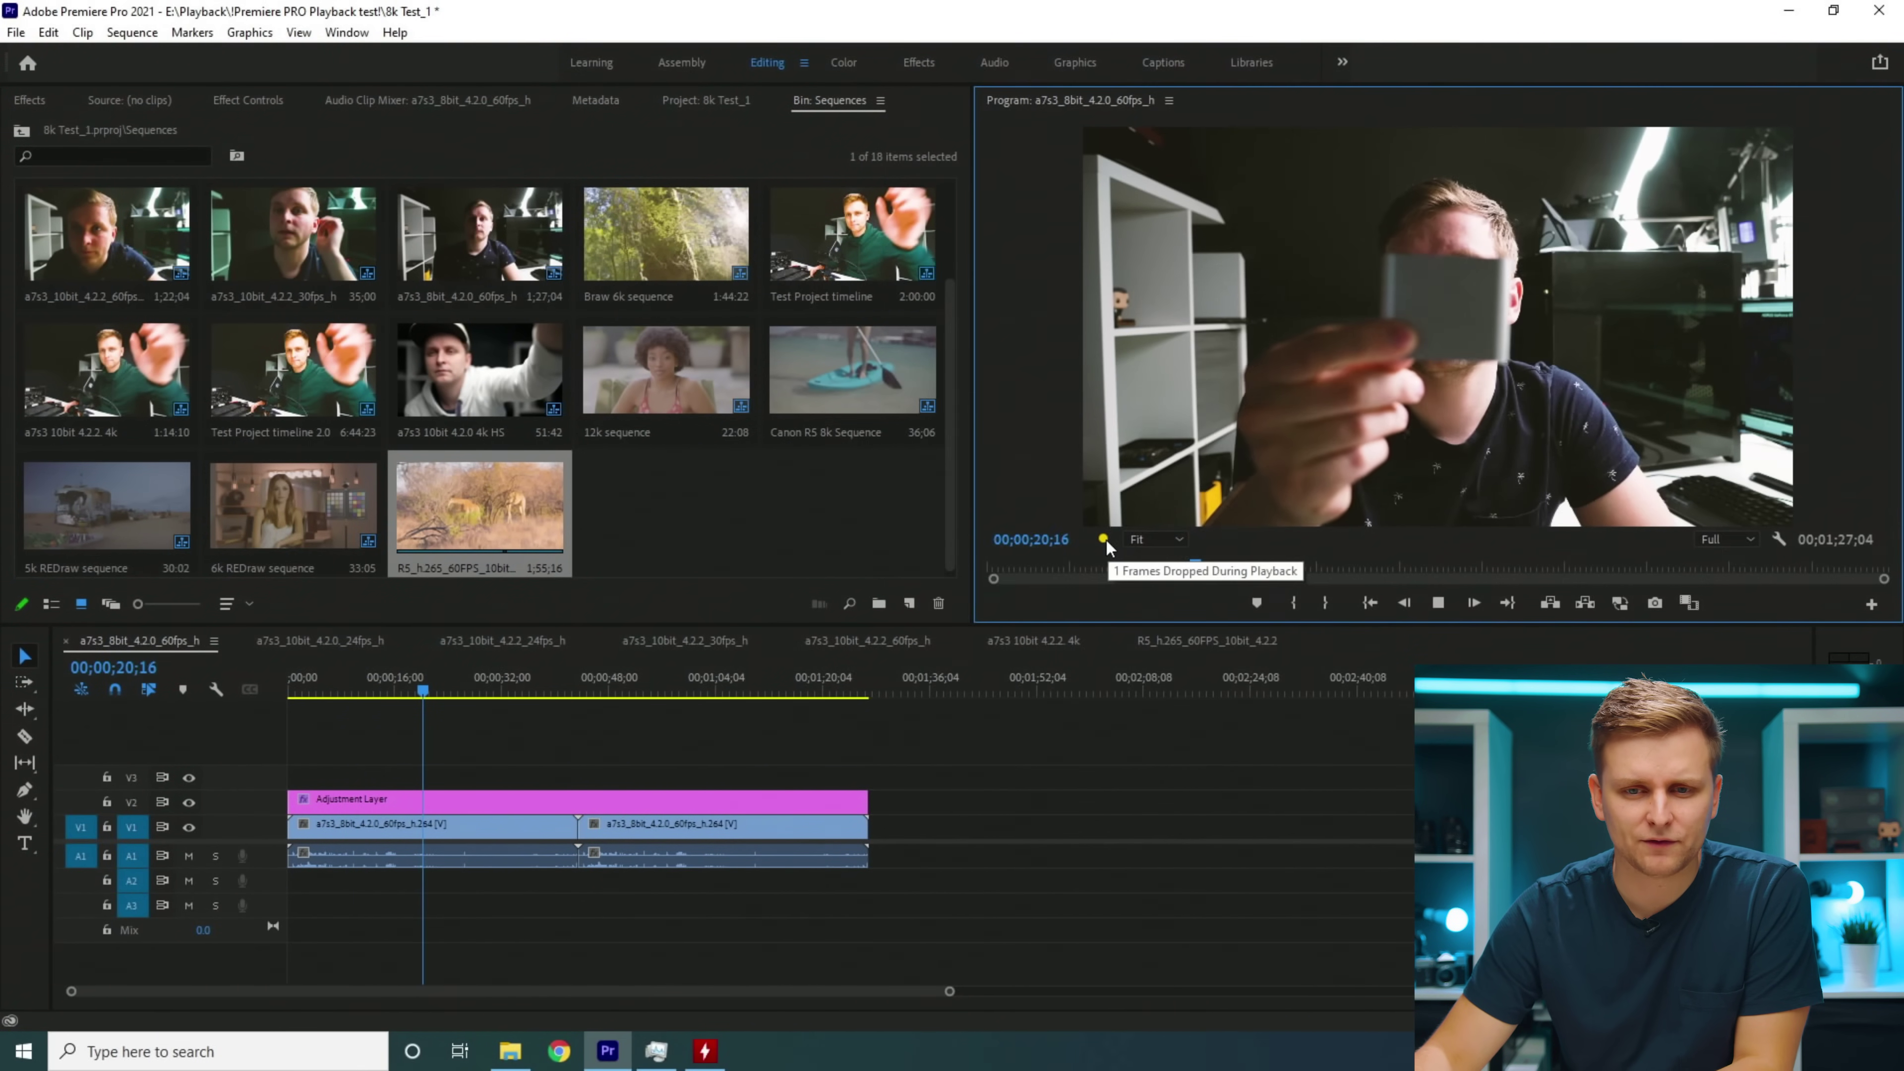
{"action": "mouse_move", "coordinate": [1103, 542]}
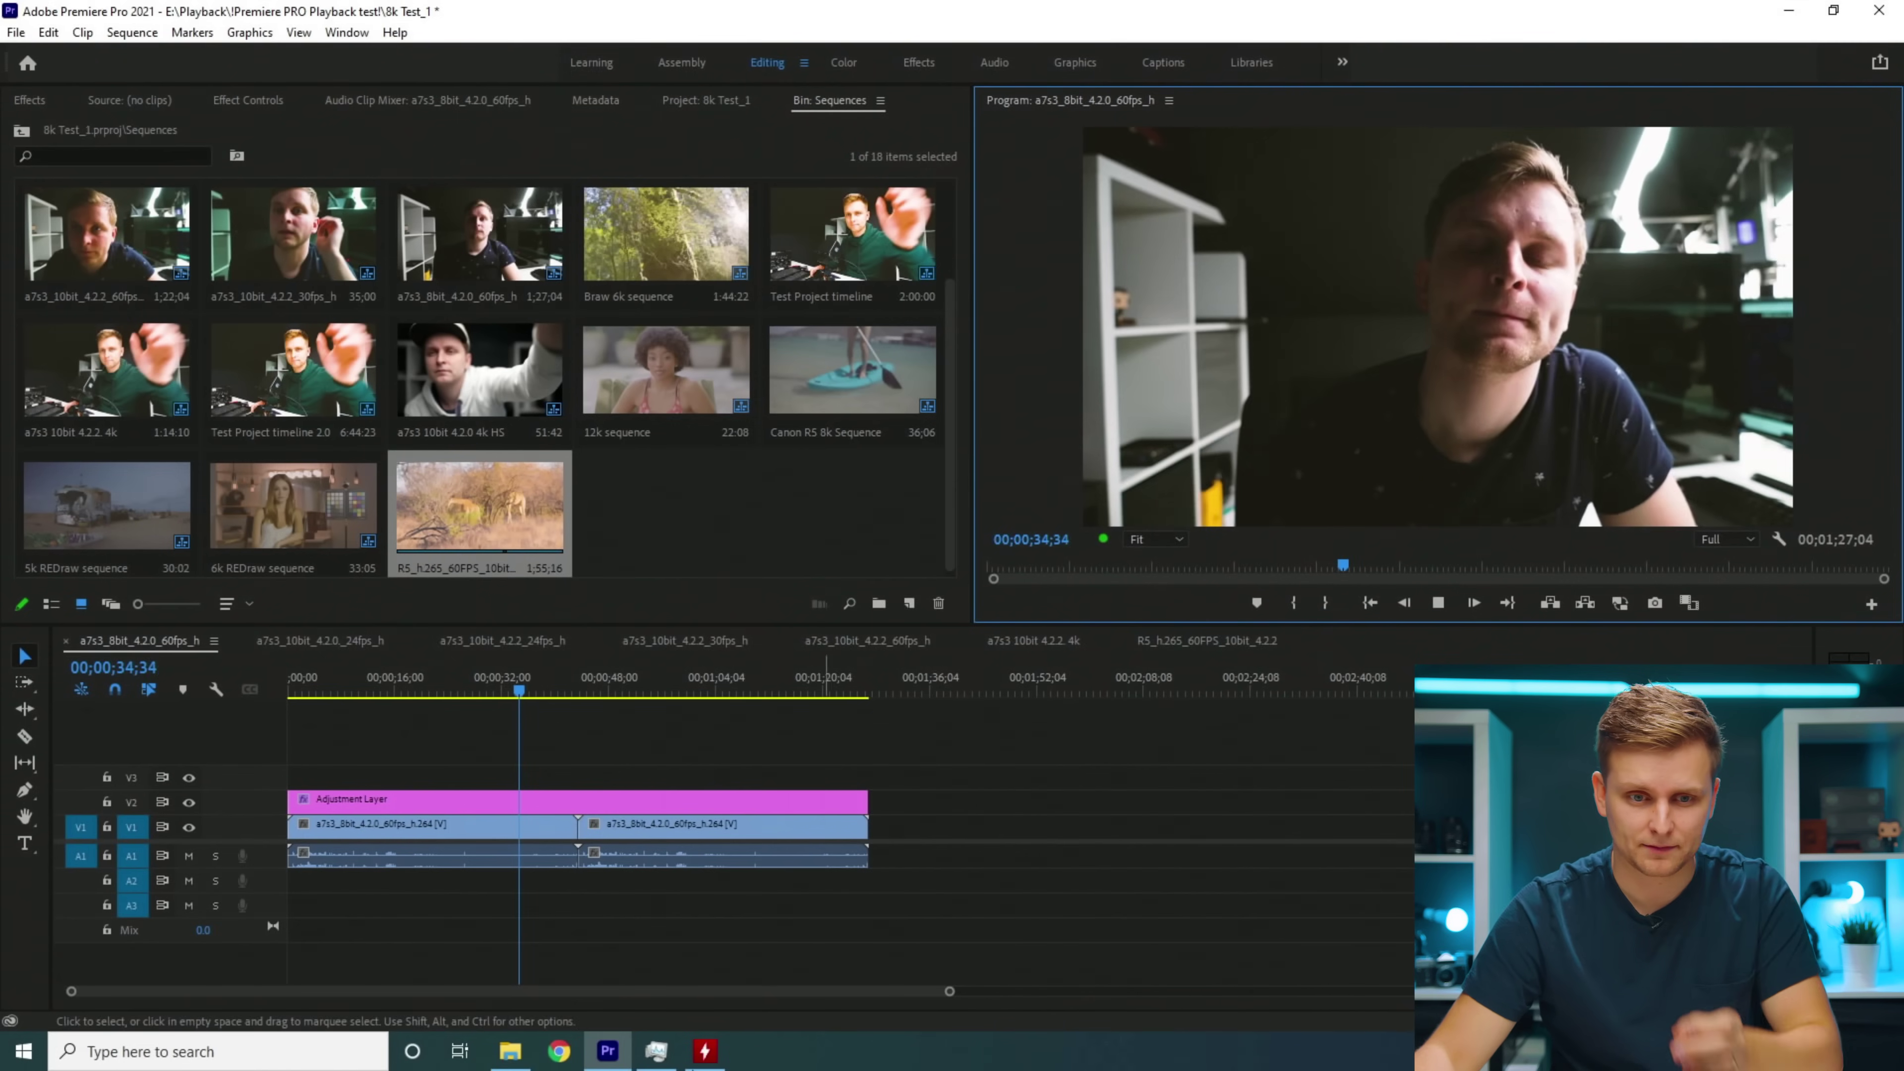
Step: Switch to Task Manager during playback and inspect the Intel UHD Graphics (GPU 0) load
{"action": "left_click", "coordinate": [656, 1051]}
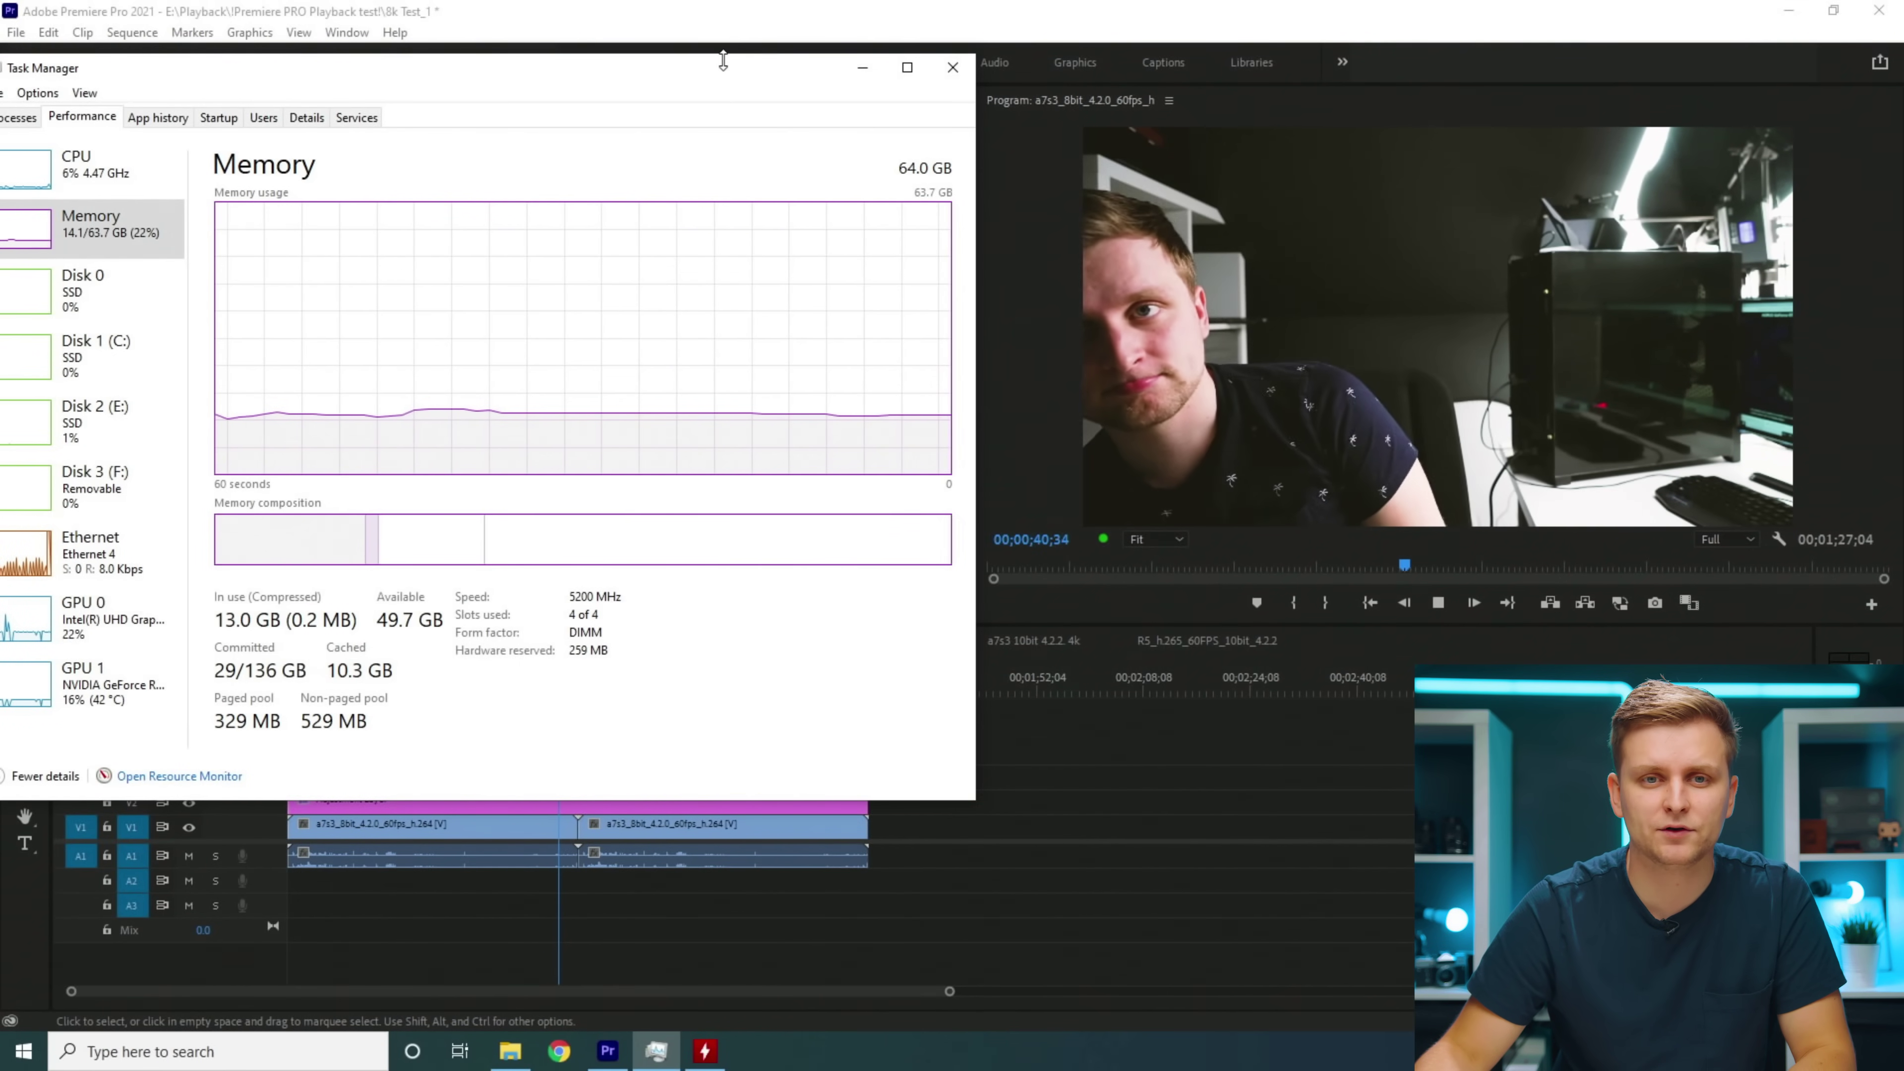
{"action": "mouse_move", "coordinate": [716, 77]}
{"action": "left_mouse_down"}
{"action": "mouse_move", "coordinate": [802, 73]}
{"action": "mouse_move", "coordinate": [752, 67]}
{"action": "left_mouse_up"}
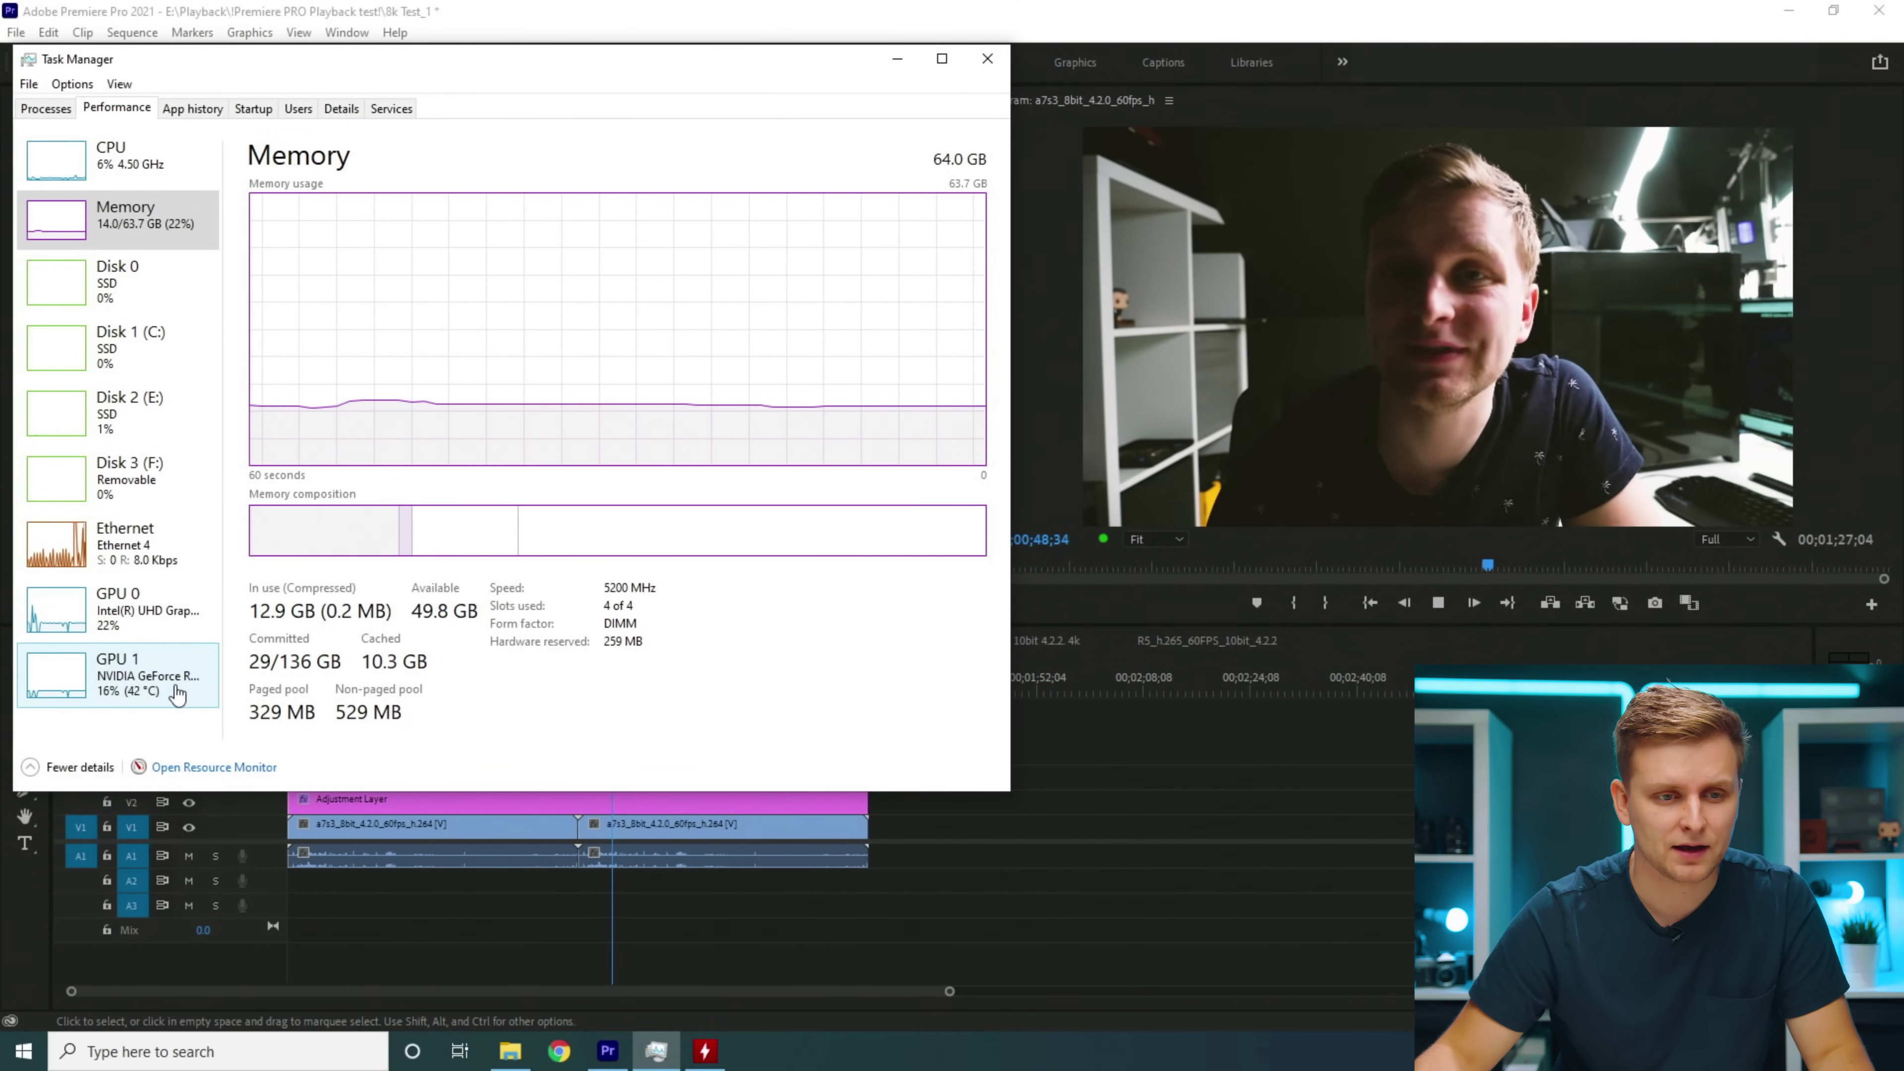
{"action": "left_click", "coordinate": [128, 632]}
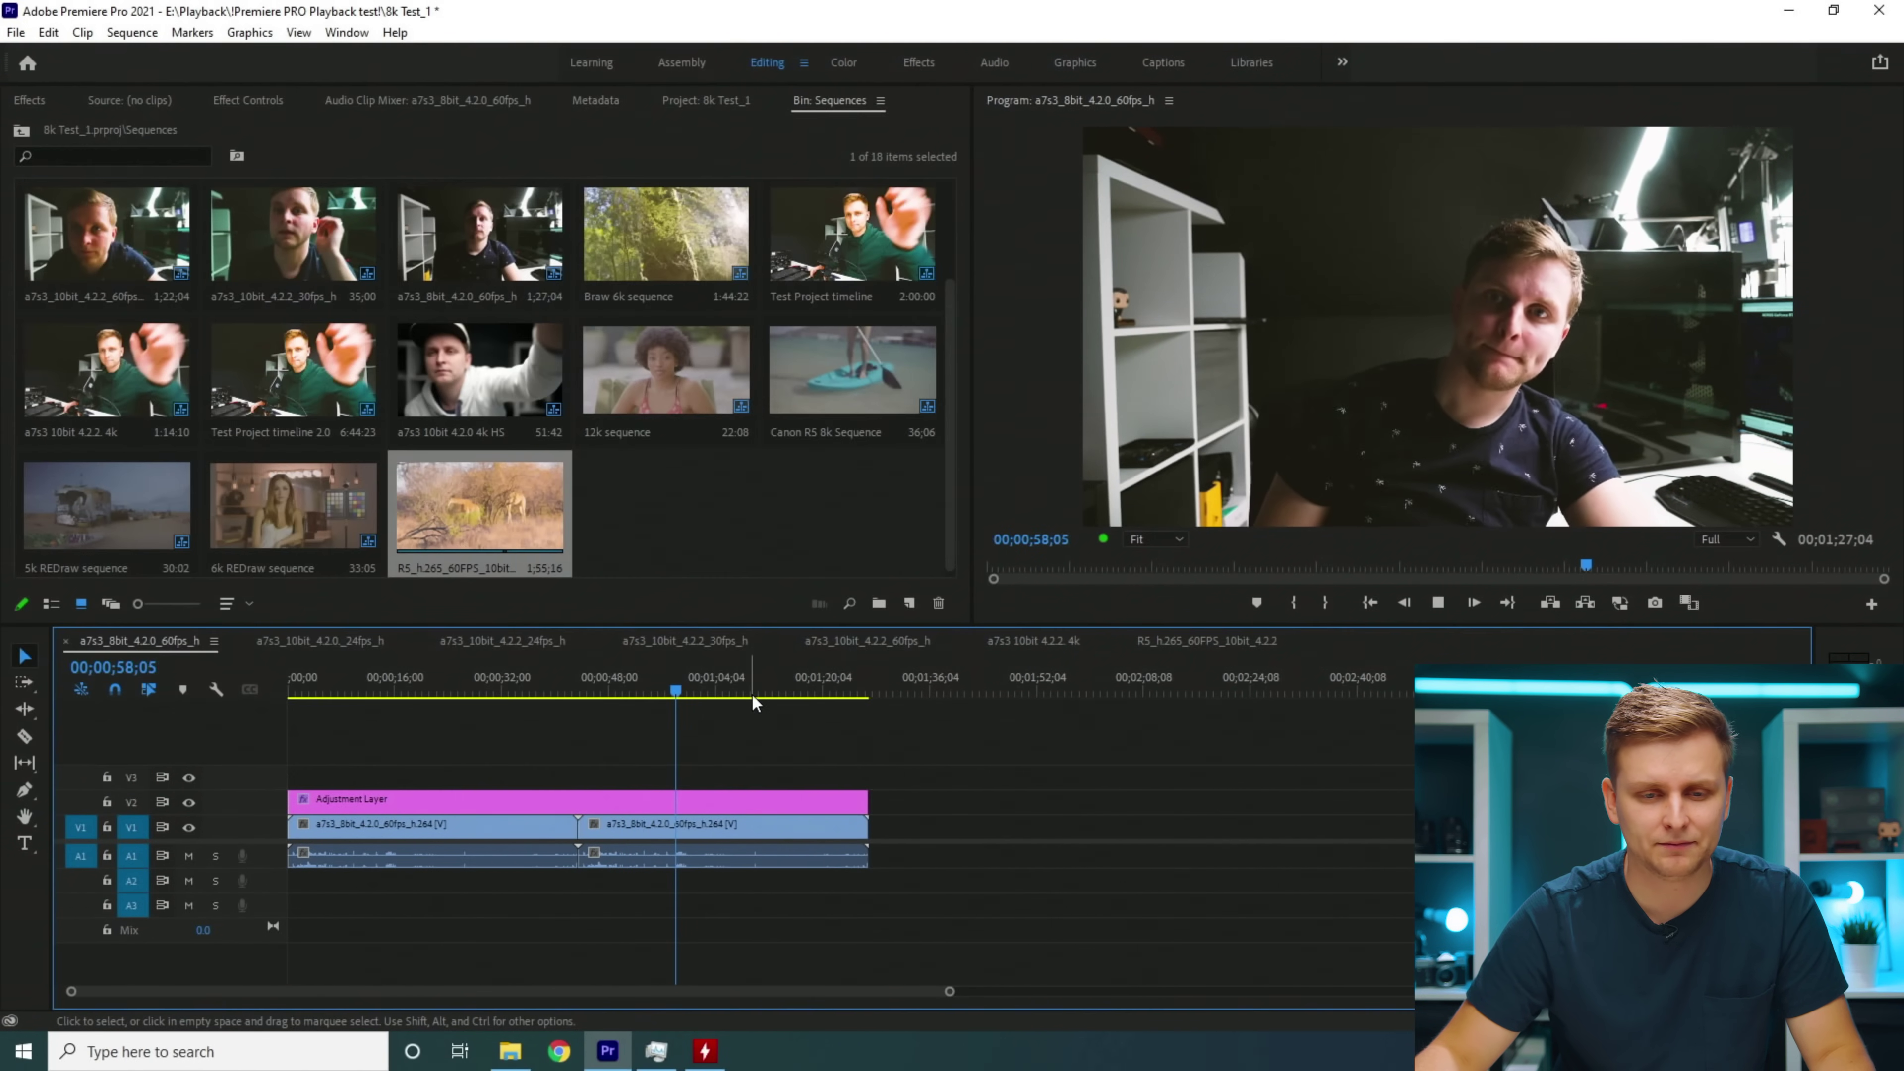
Step: Scrub through the 8-bit 60 fps sequence to test how responsive the preview is
{"action": "left_click_drag", "start_coordinate": [751, 694], "coordinate": [706, 694]}
{"action": "left_click_drag", "start_coordinate": [406, 686], "coordinate": [630, 728]}
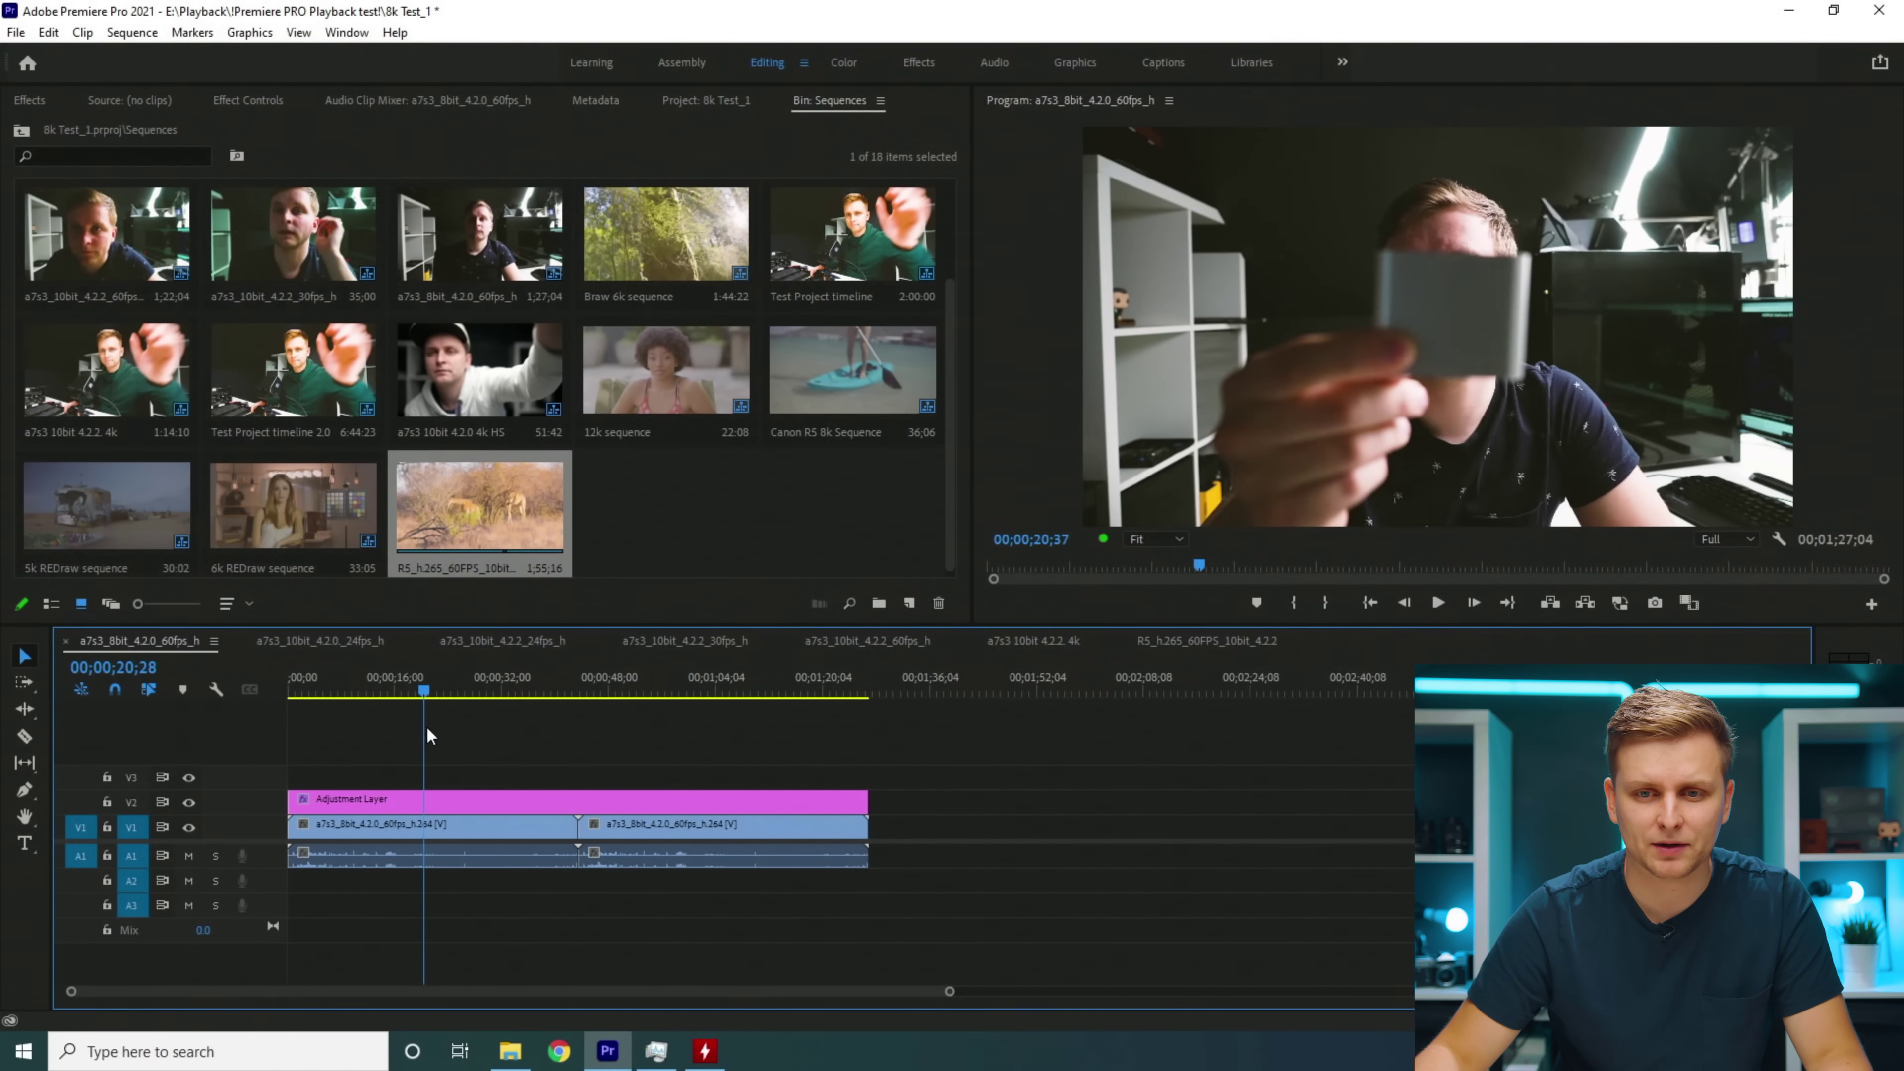
{"action": "left_click_drag", "start_coordinate": [403, 744], "coordinate": [598, 789]}
Step: Open the a7s3_10bit_4.2.0_24fps_h sequence and set its playback resolution to Full
{"action": "left_click", "coordinate": [321, 639]}
{"action": "mouse_move", "coordinate": [303, 679]}
{"action": "left_mouse_down"}
{"action": "mouse_move", "coordinate": [381, 684]}
{"action": "mouse_move", "coordinate": [296, 685]}
{"action": "left_mouse_up"}
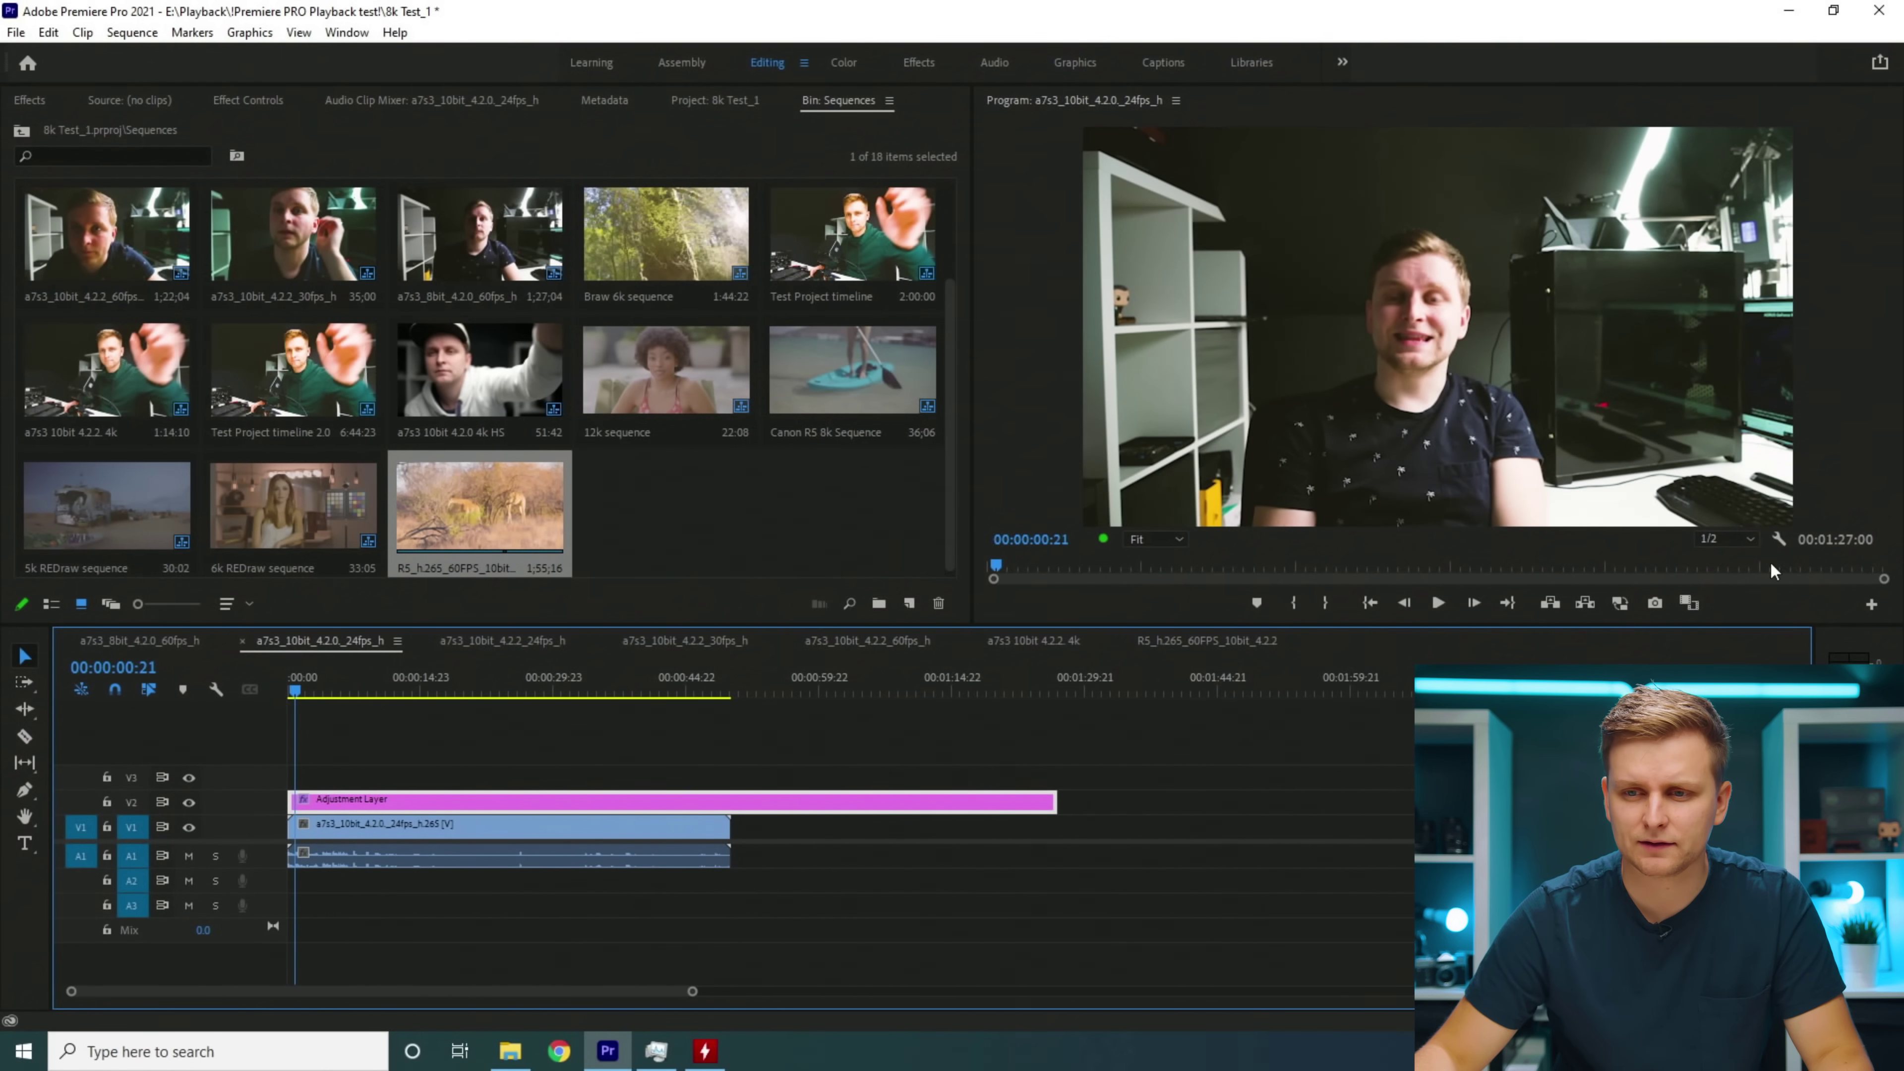
{"action": "left_click", "coordinate": [1719, 538]}
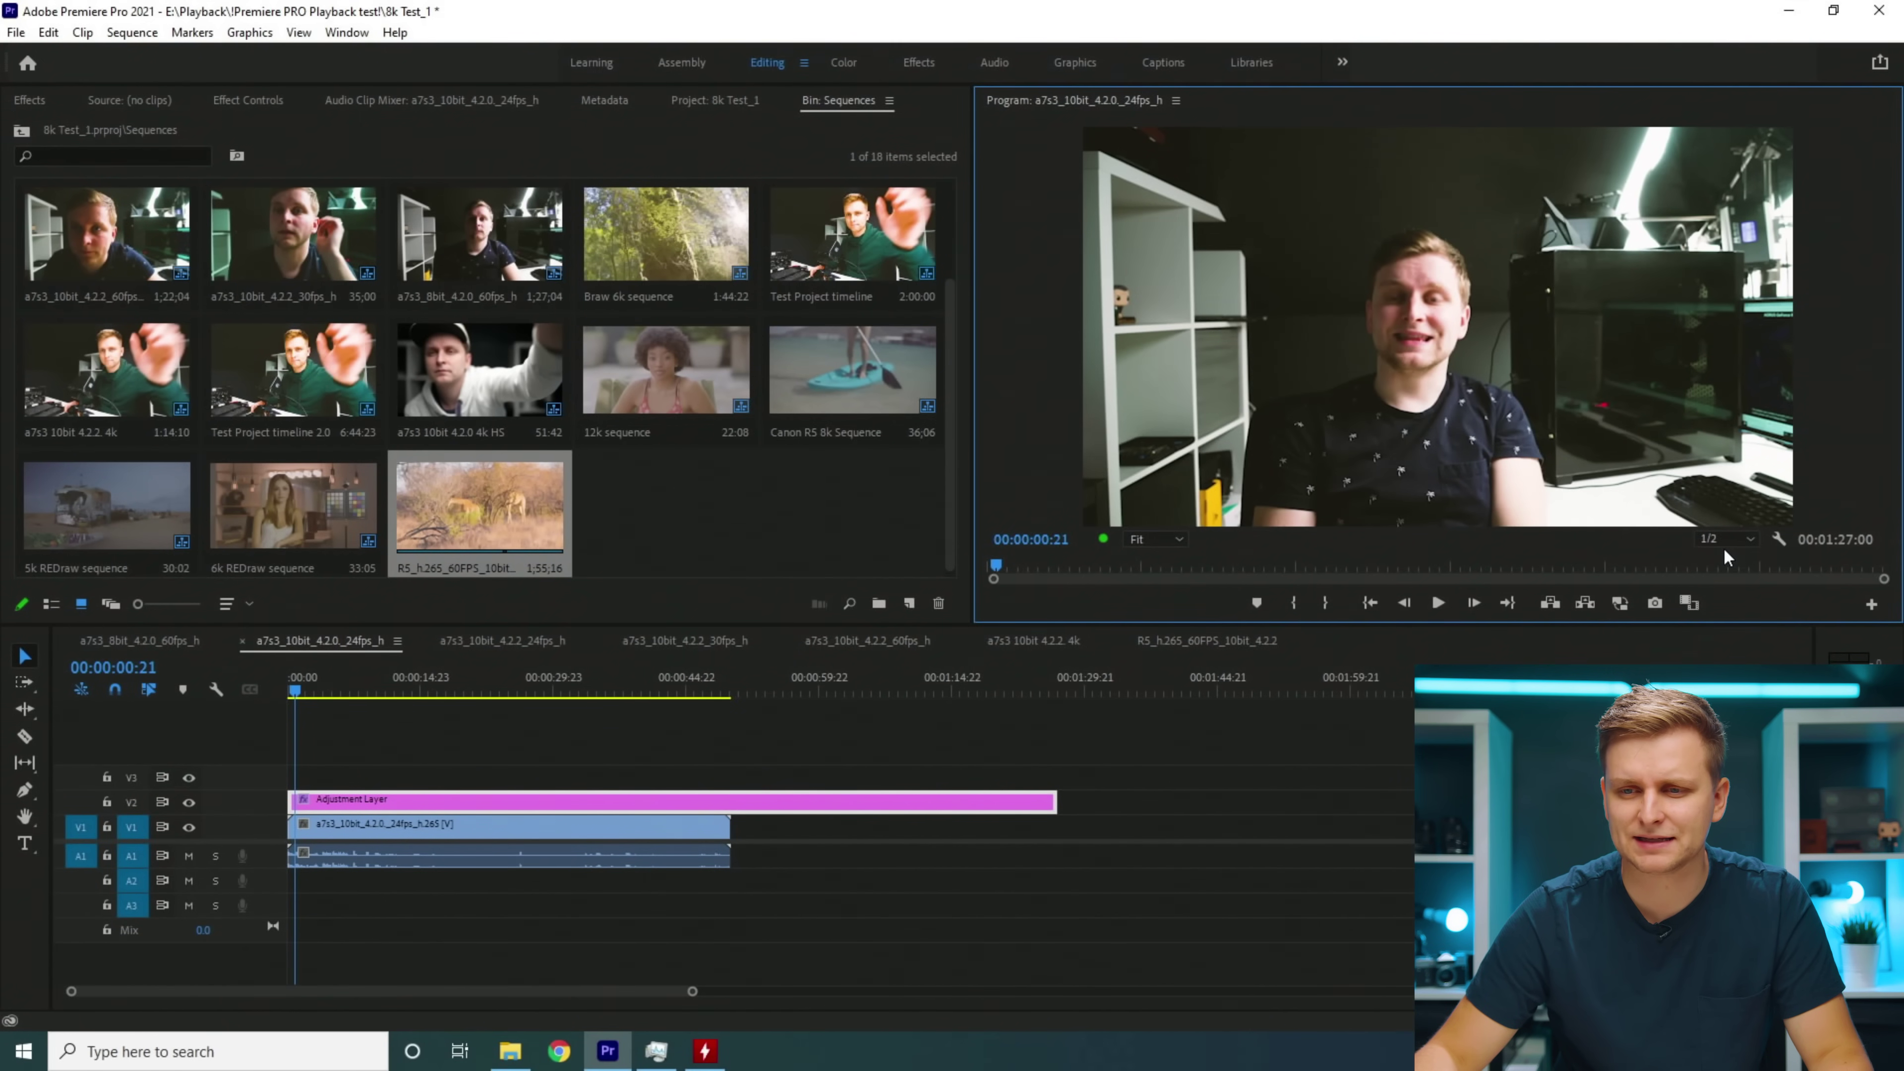
{"action": "left_click", "coordinate": [1722, 558]}
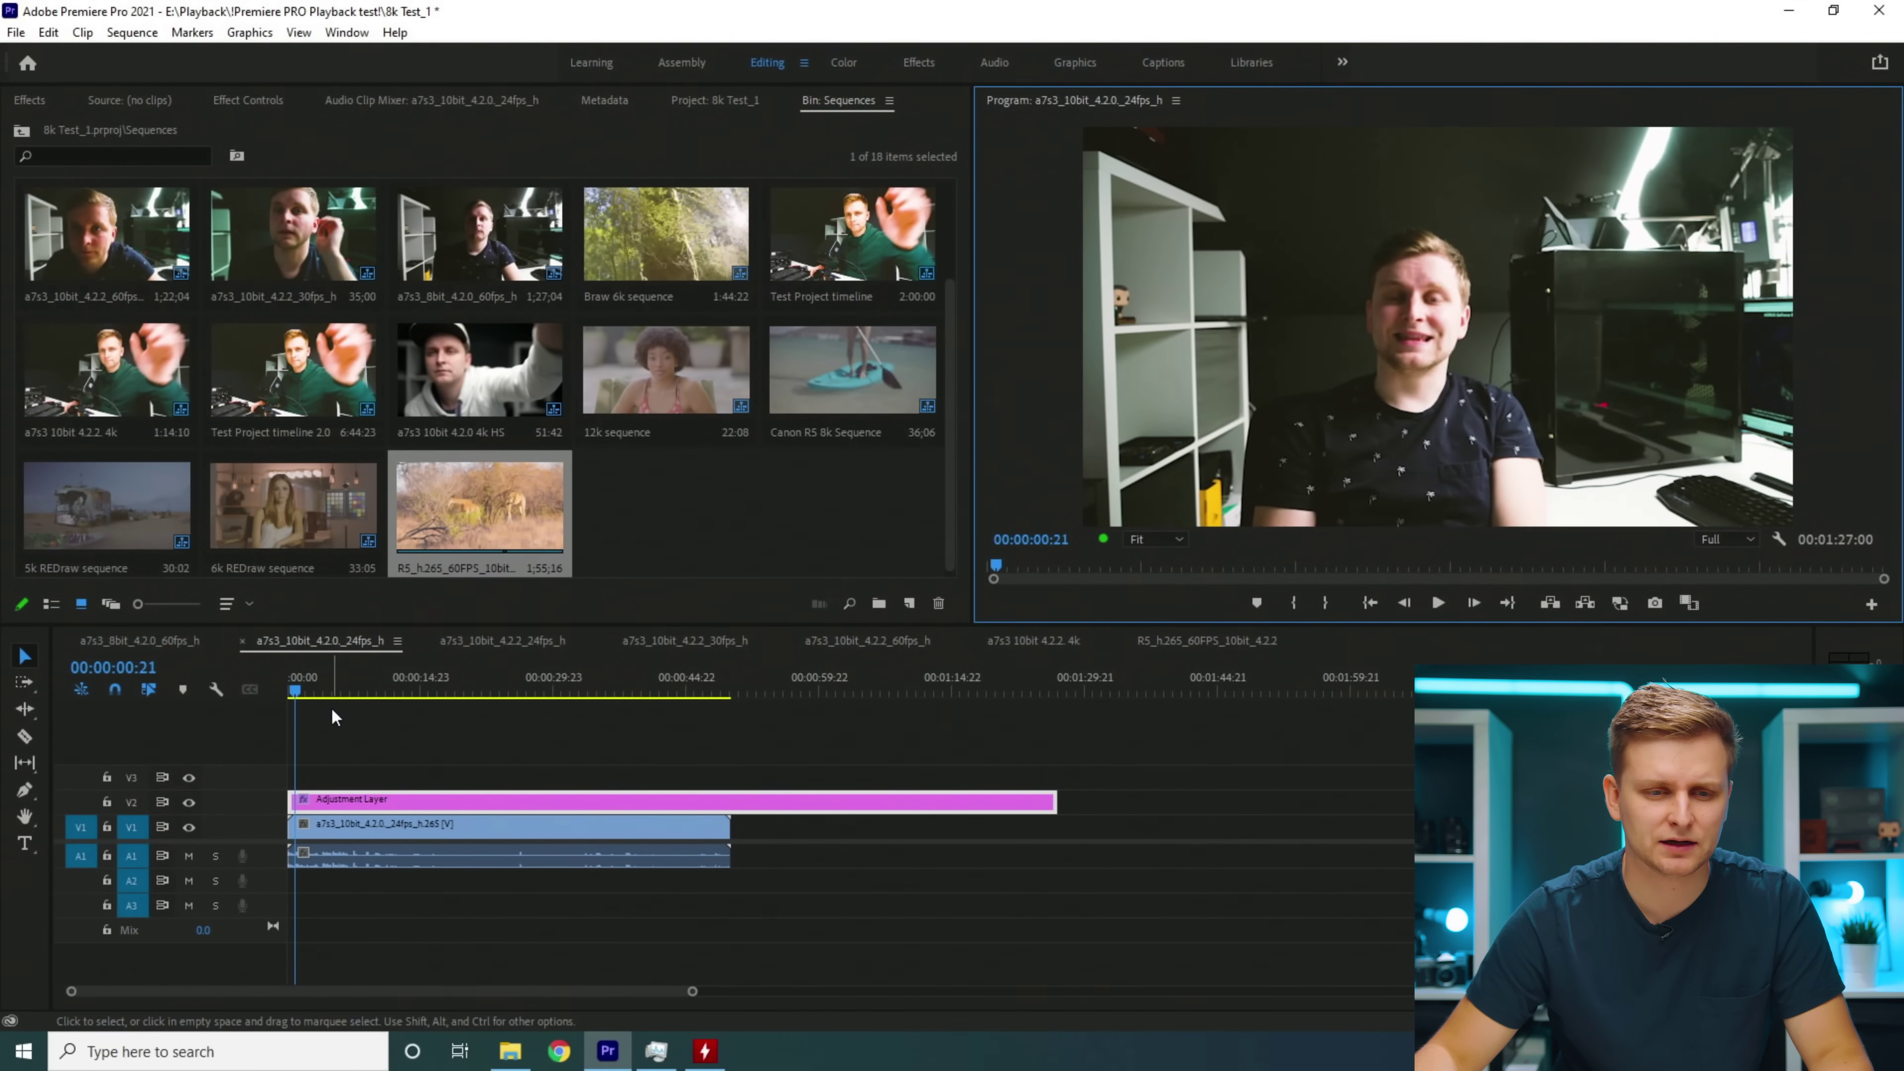
Step: Play the 10-bit 4.2.0 24 fps sequence from the start and check the GPU 0 load in Task Manager
{"action": "left_click_drag", "start_coordinate": [404, 694], "coordinate": [266, 761]}
{"action": "key", "text": "n"}
{"action": "key", "text": "space"}
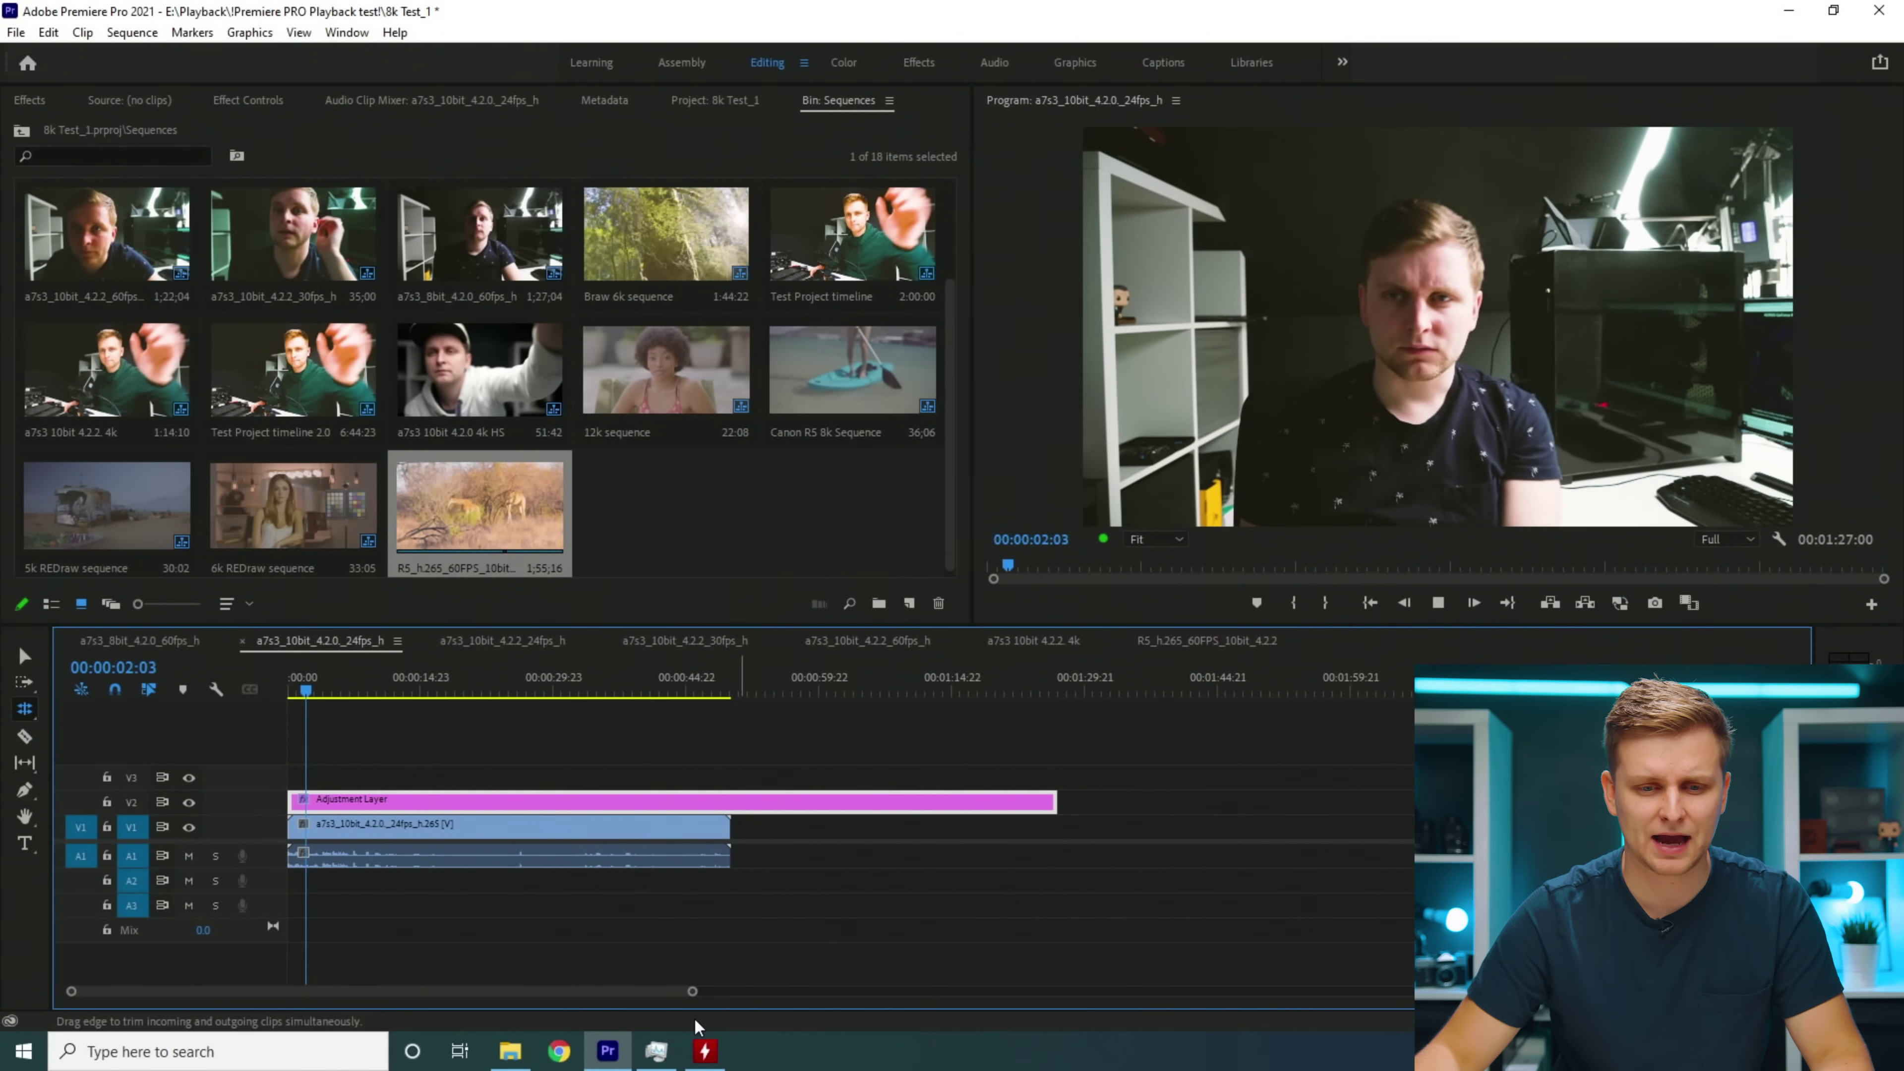
{"action": "left_click", "coordinate": [658, 1054]}
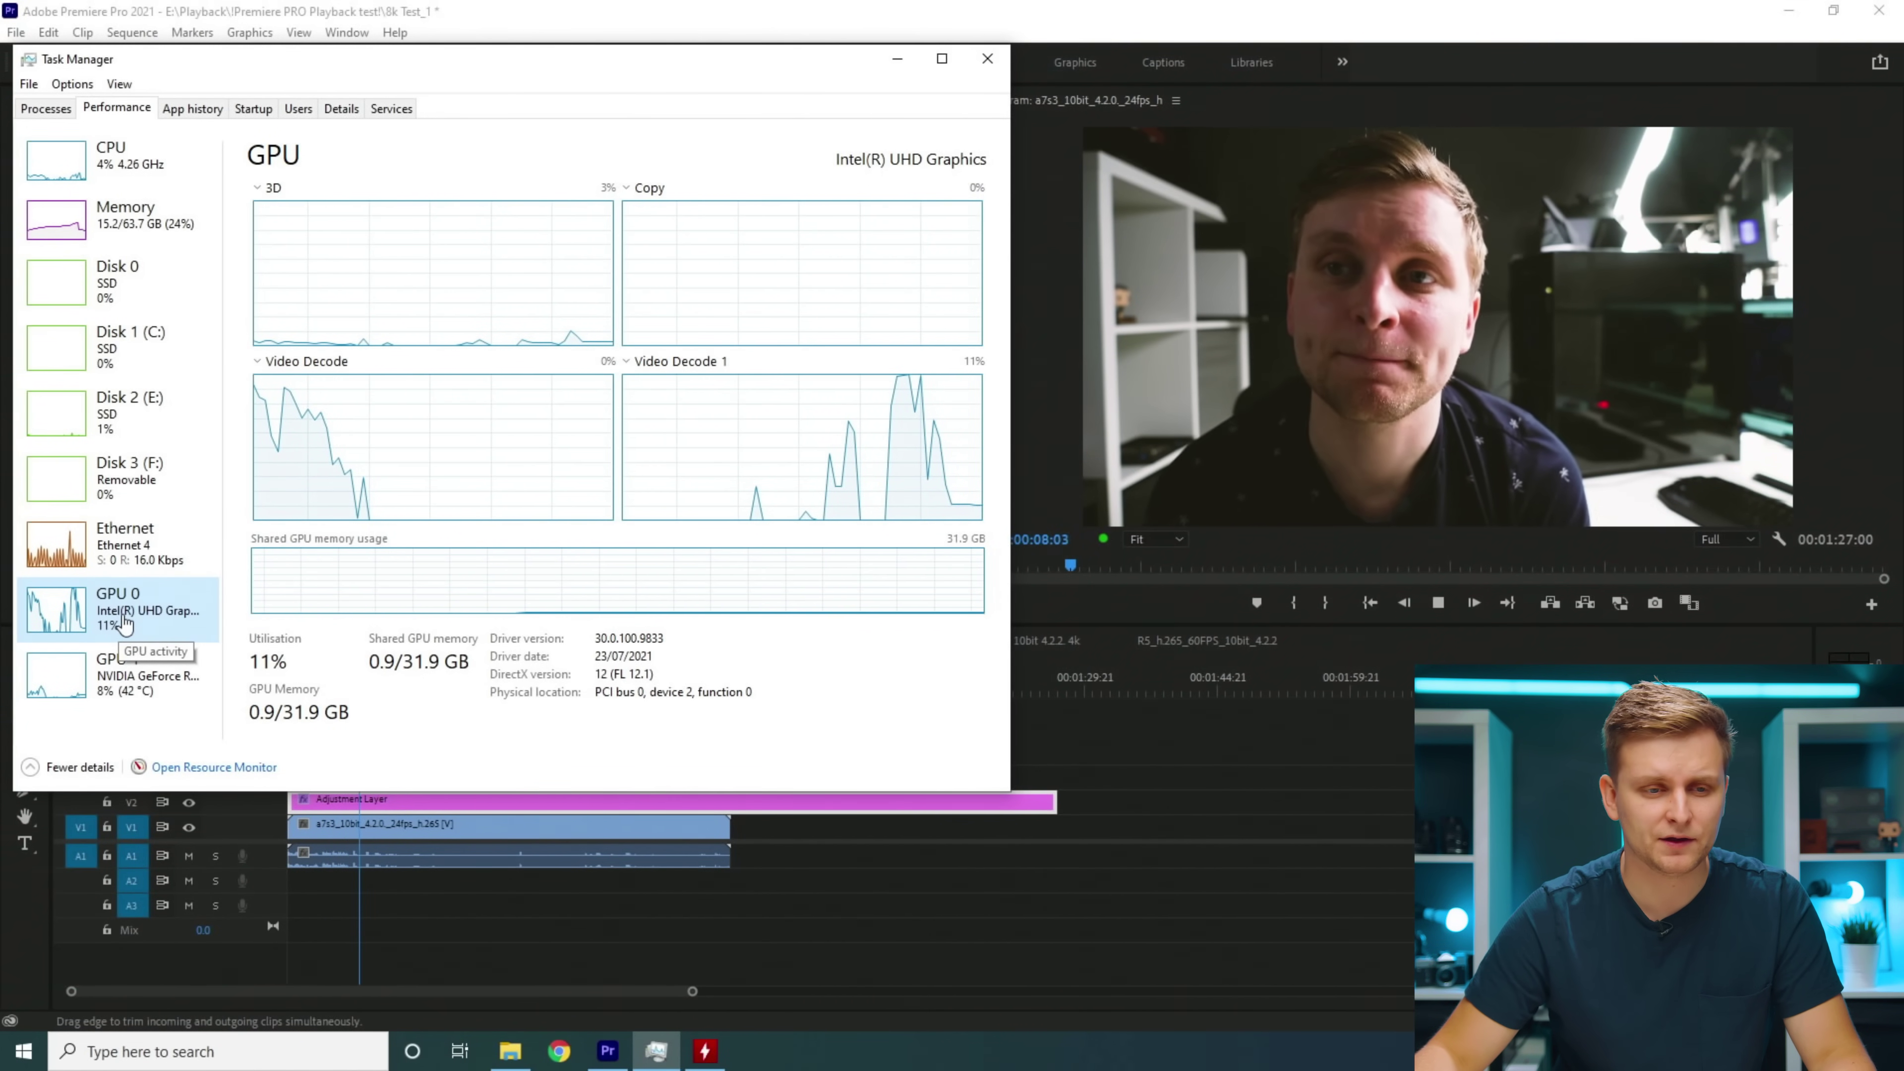
{"action": "left_click", "coordinate": [1189, 725]}
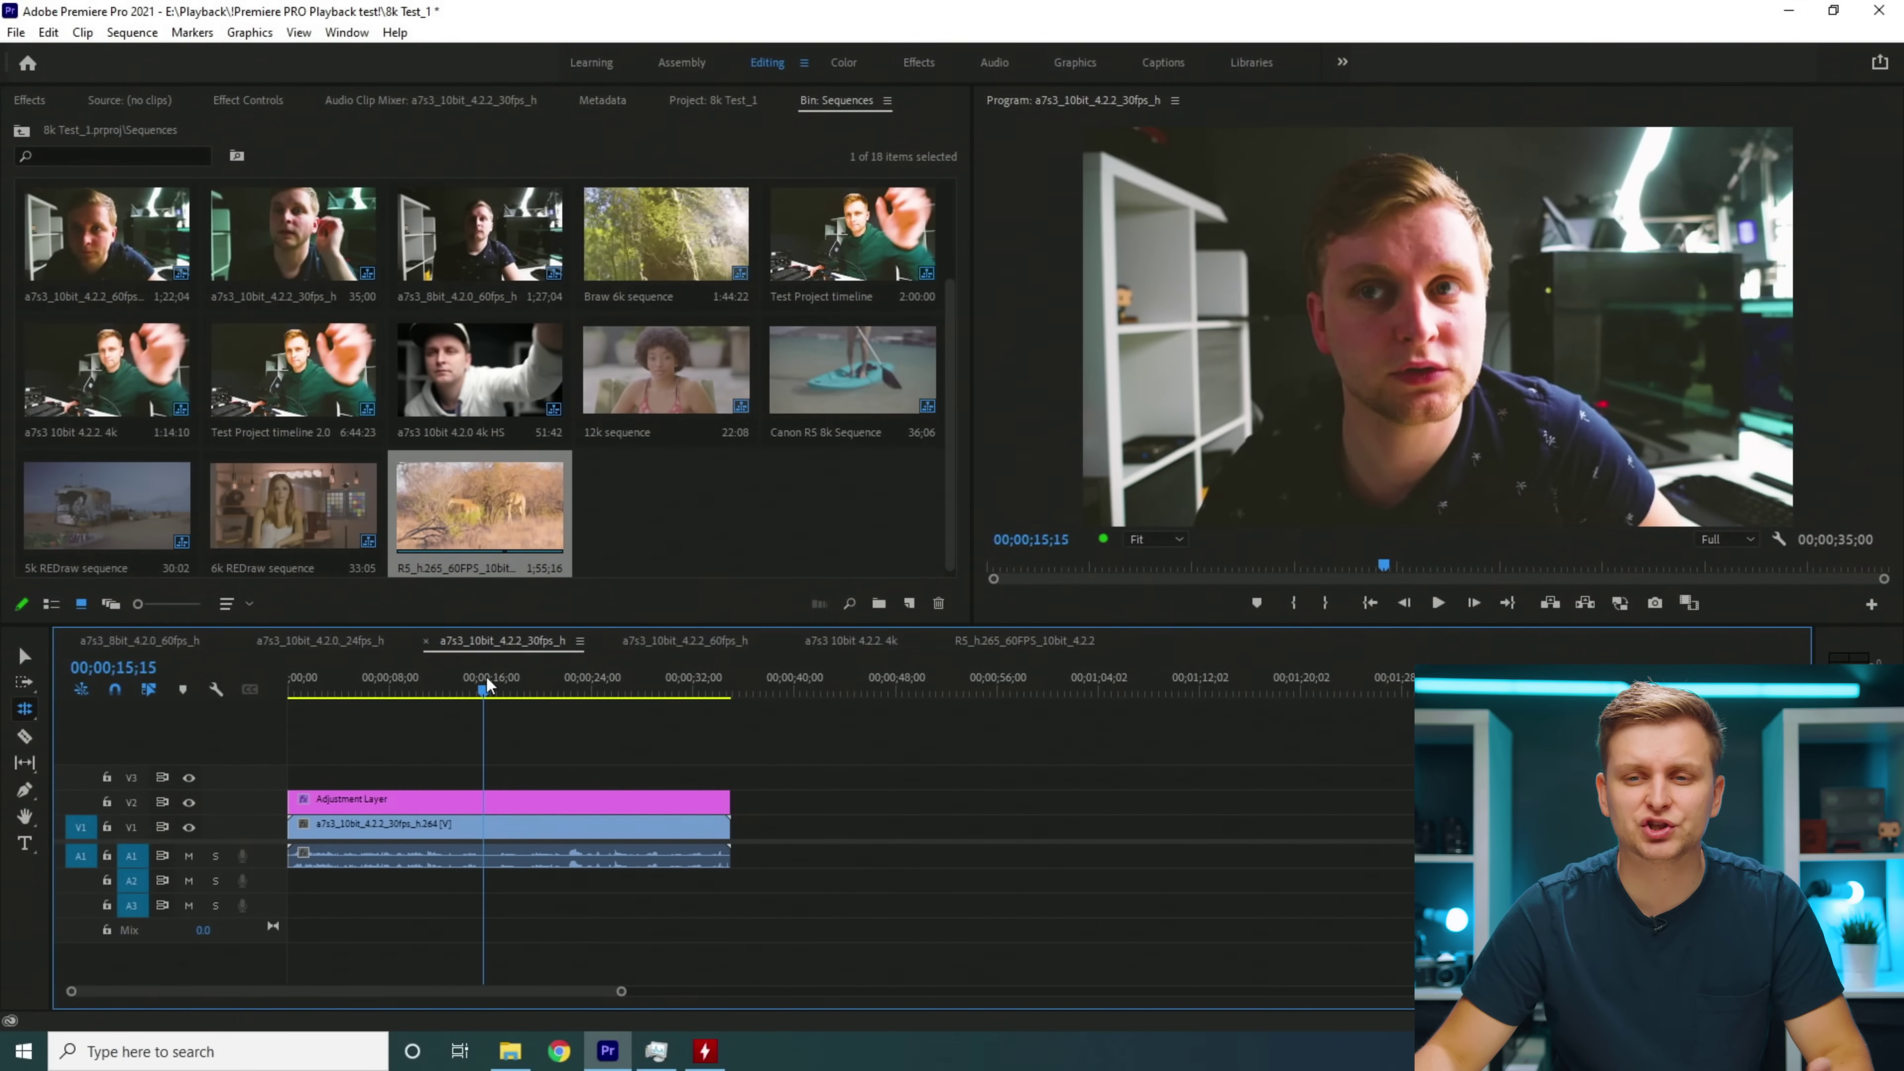
Step: Play the a7s3_10bit_4.2.2_30fps_h sequence from its beginning
{"action": "left_click_drag", "start_coordinate": [487, 688], "coordinate": [322, 693]}
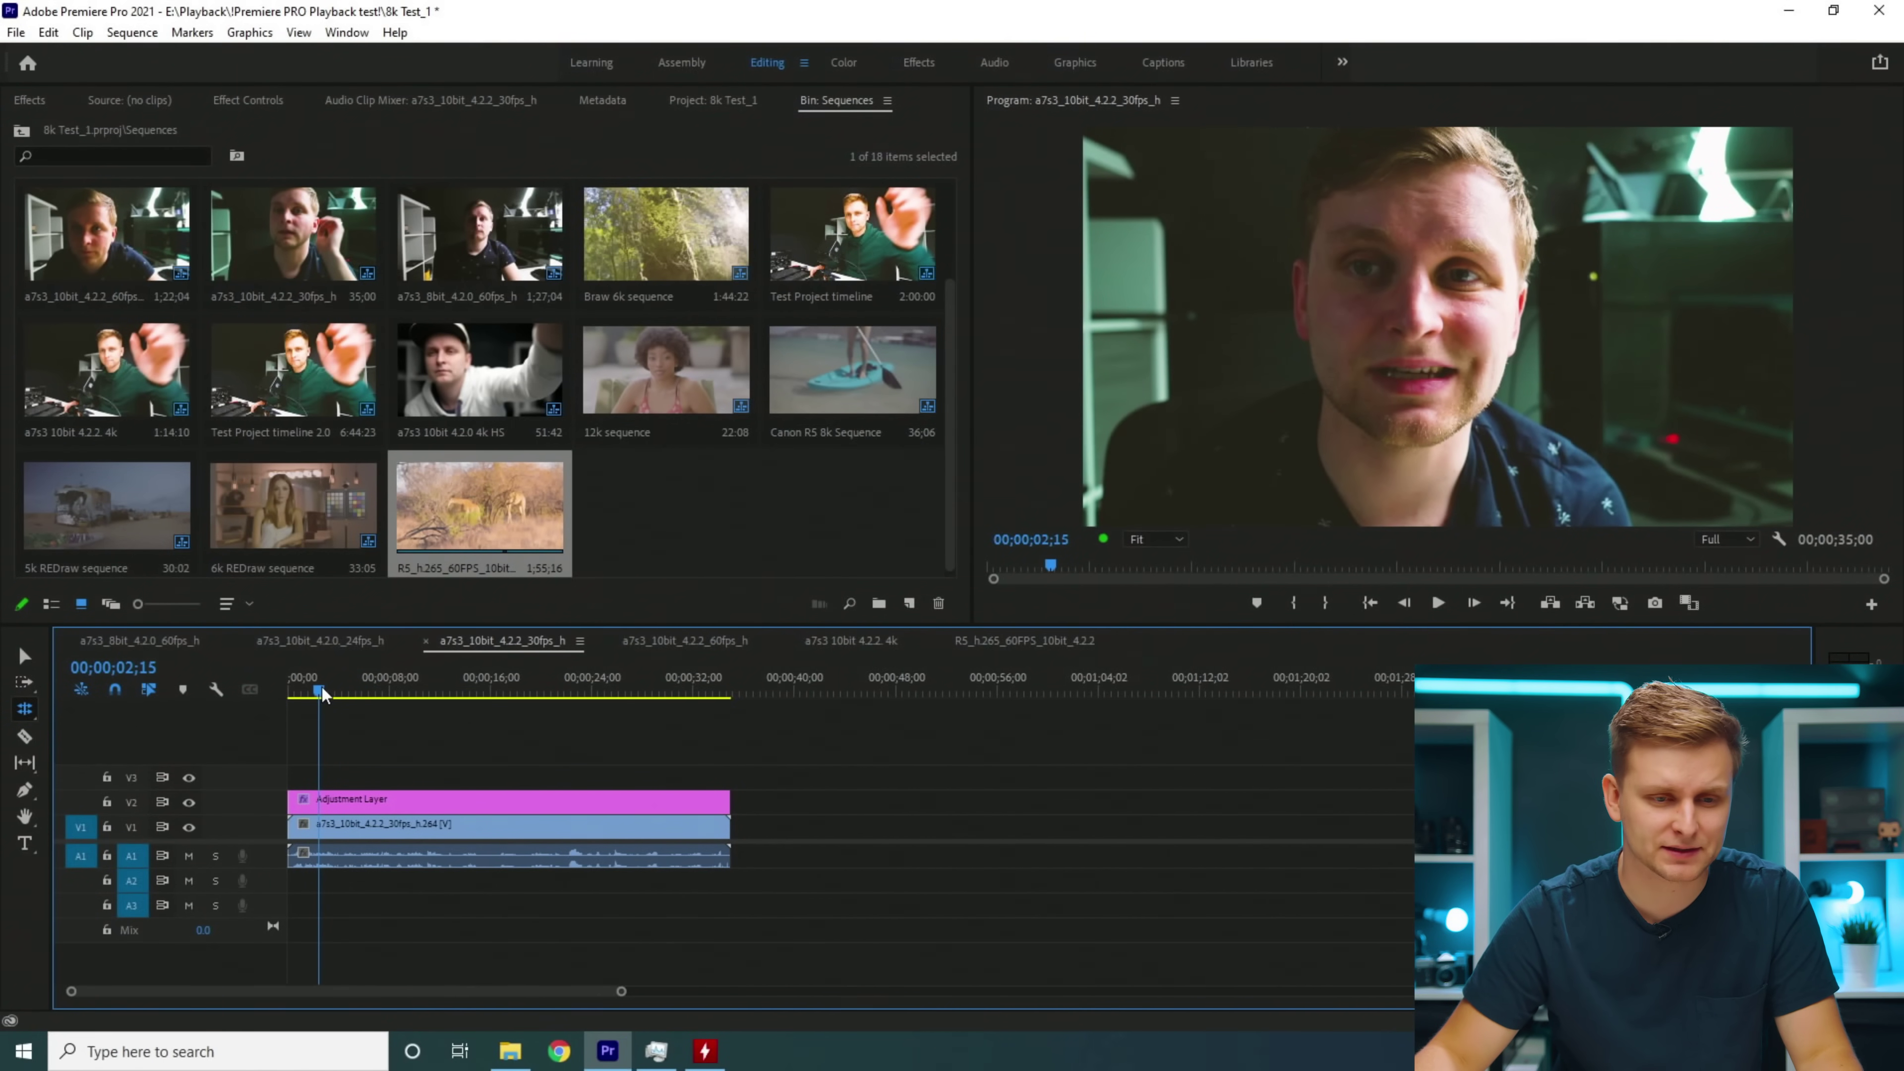
{"action": "key", "text": "Home"}
{"action": "key", "text": "space"}
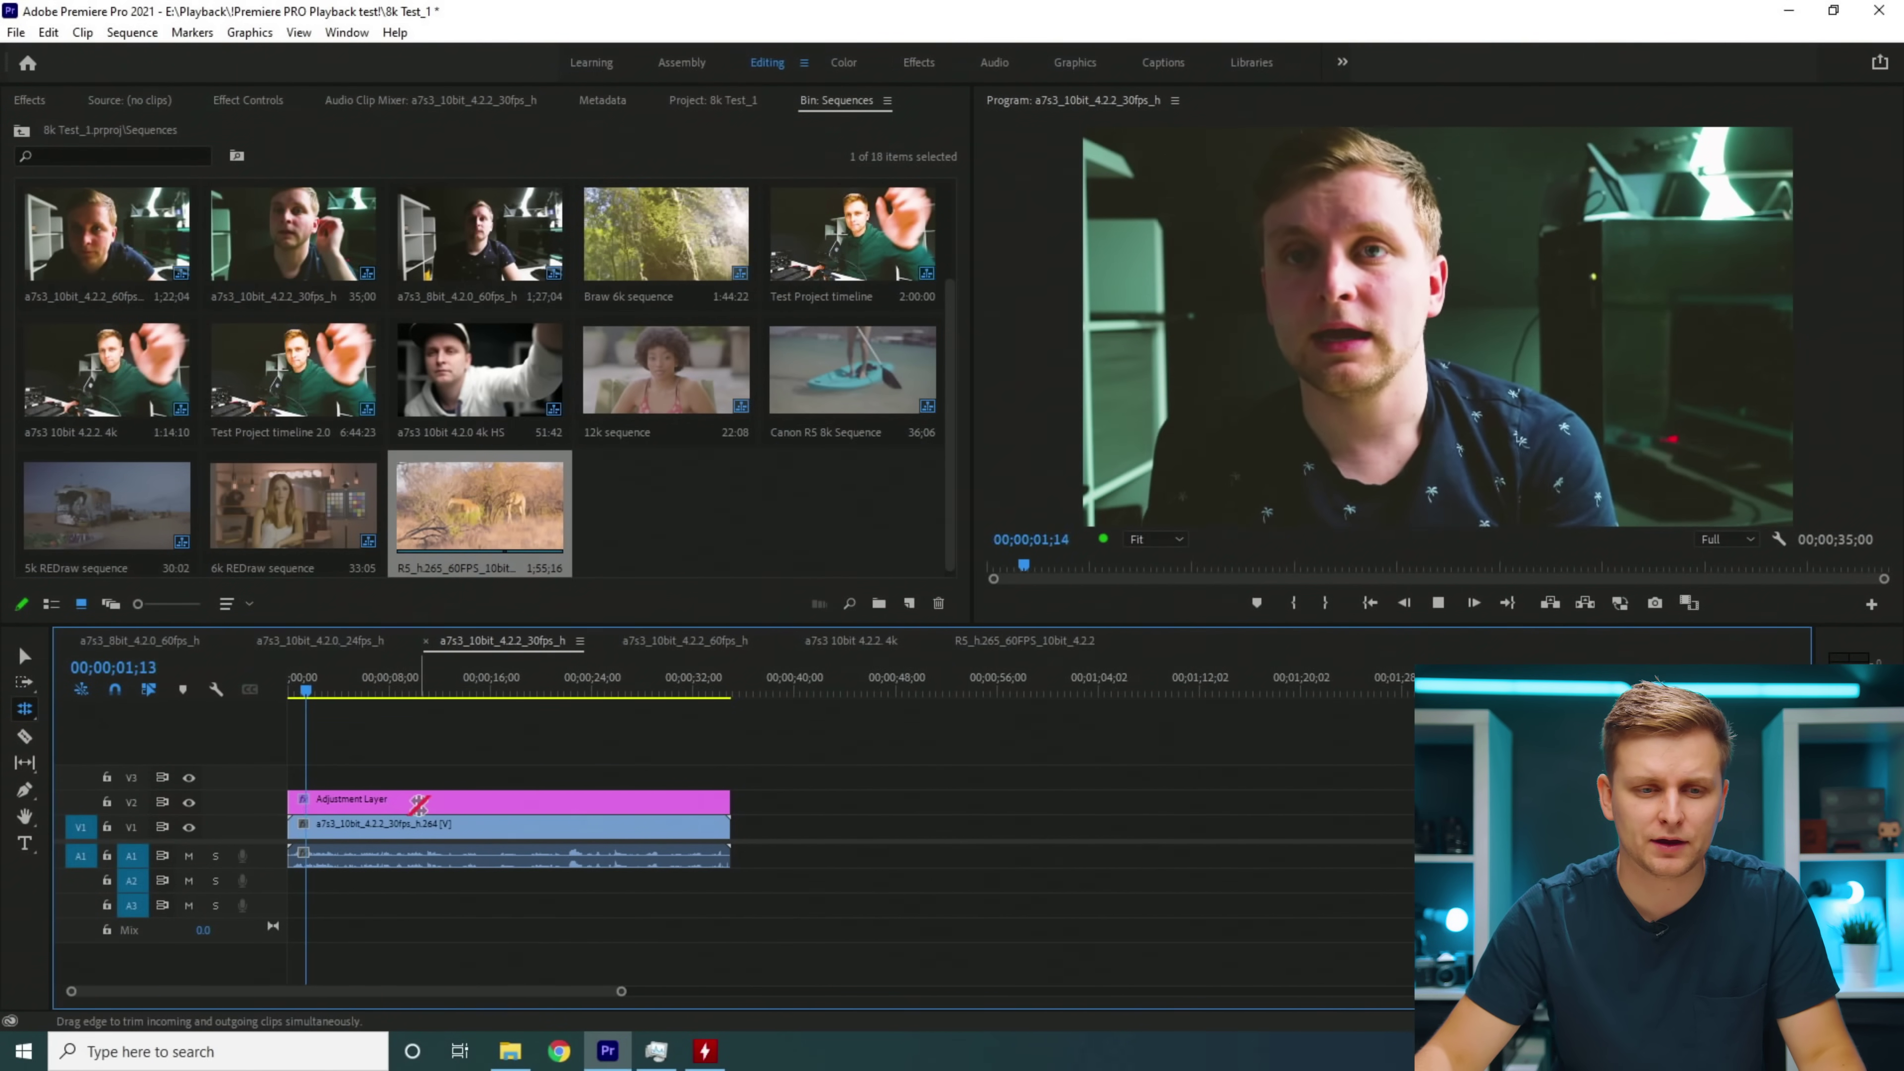
Step: Examine GPU and CPU usage in Task Manager during the 30 fps playback, and scrub back through the sequence
{"action": "key", "text": "alt+Tab"}
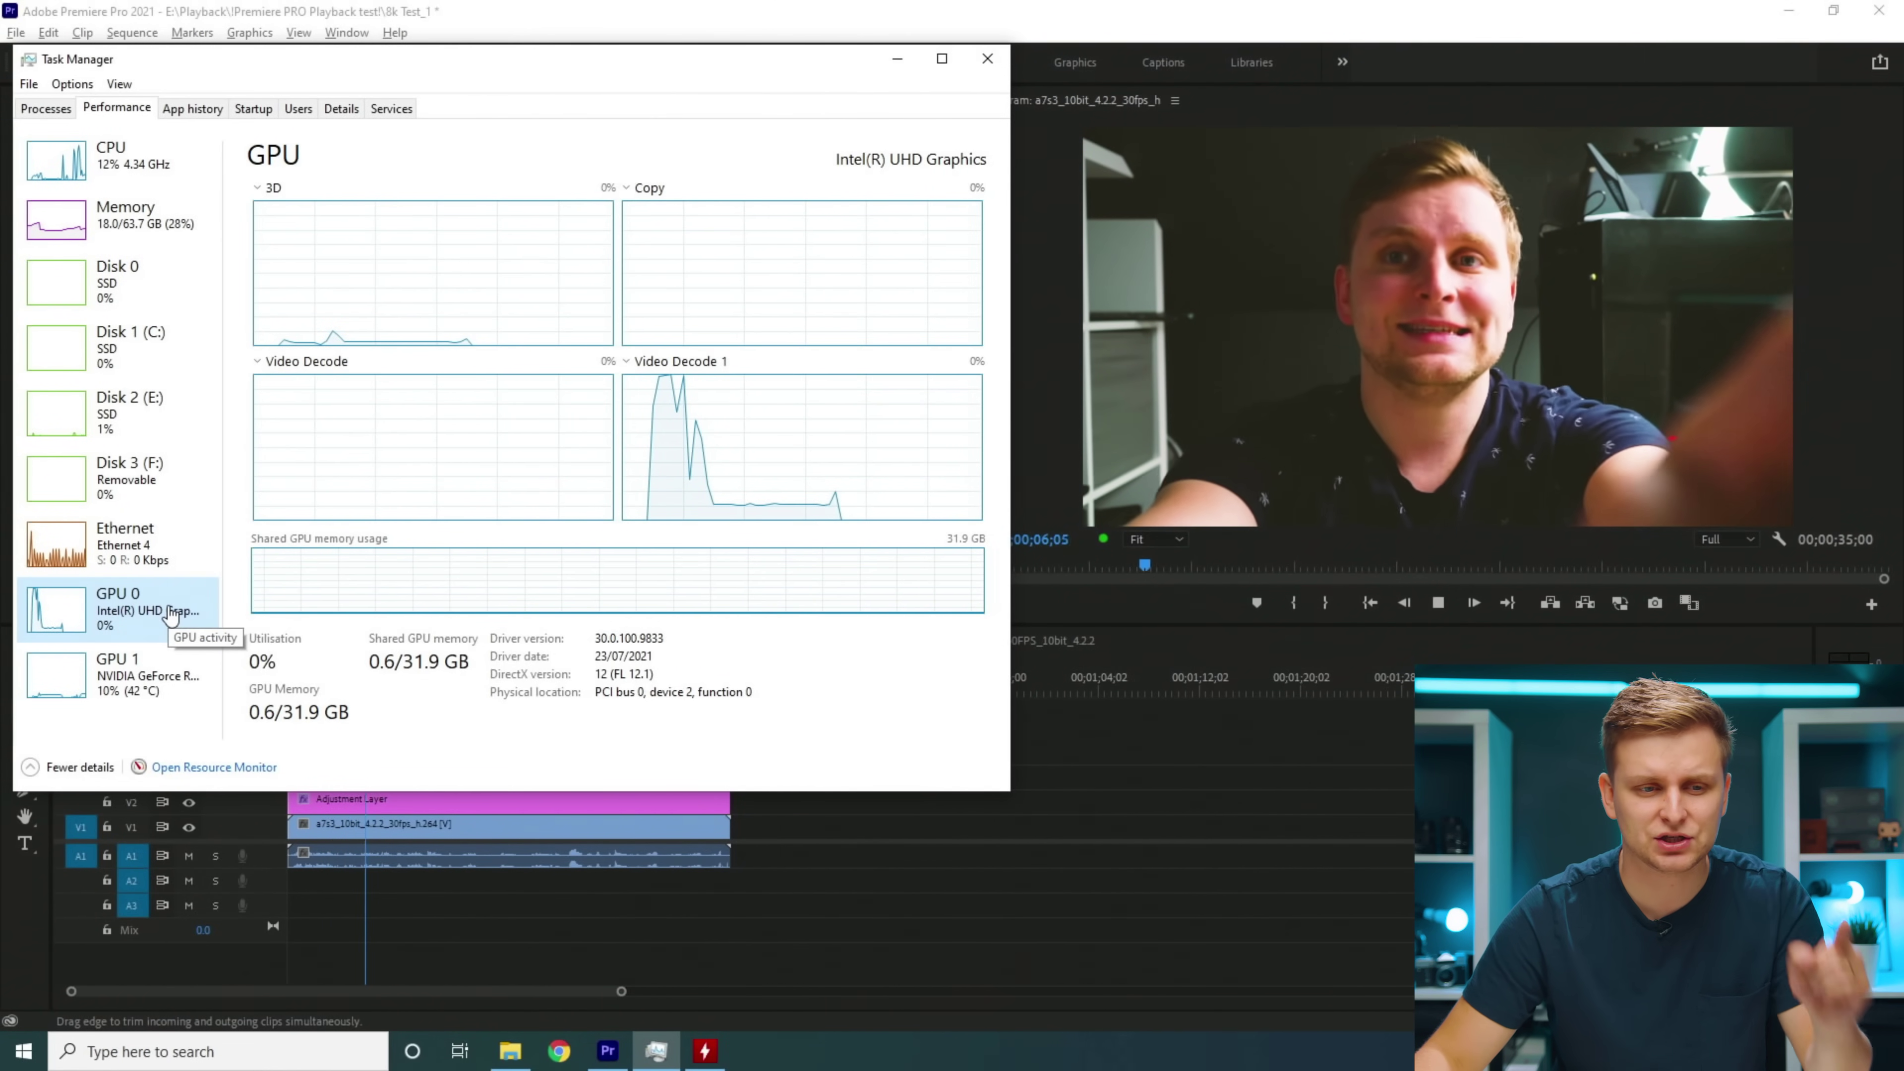
{"action": "left_click", "coordinate": [149, 673]}
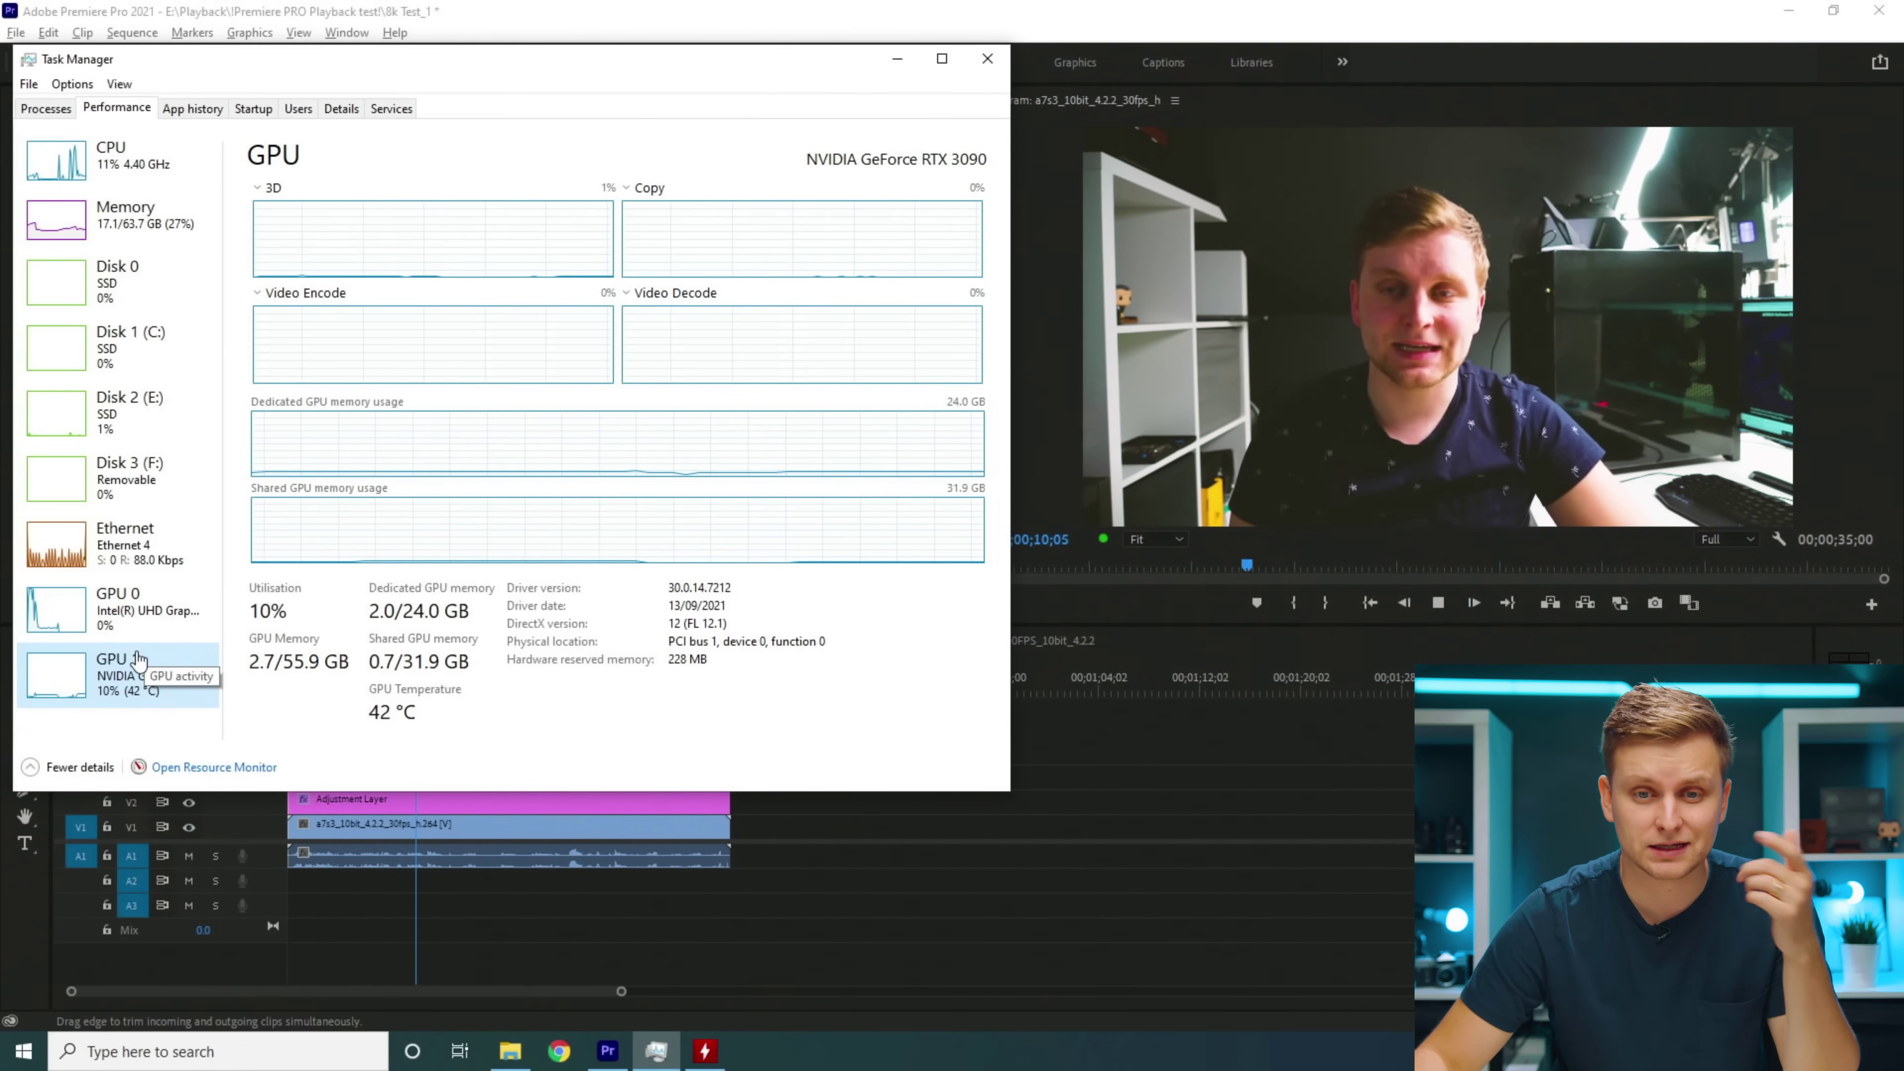
{"action": "left_click", "coordinate": [136, 183]}
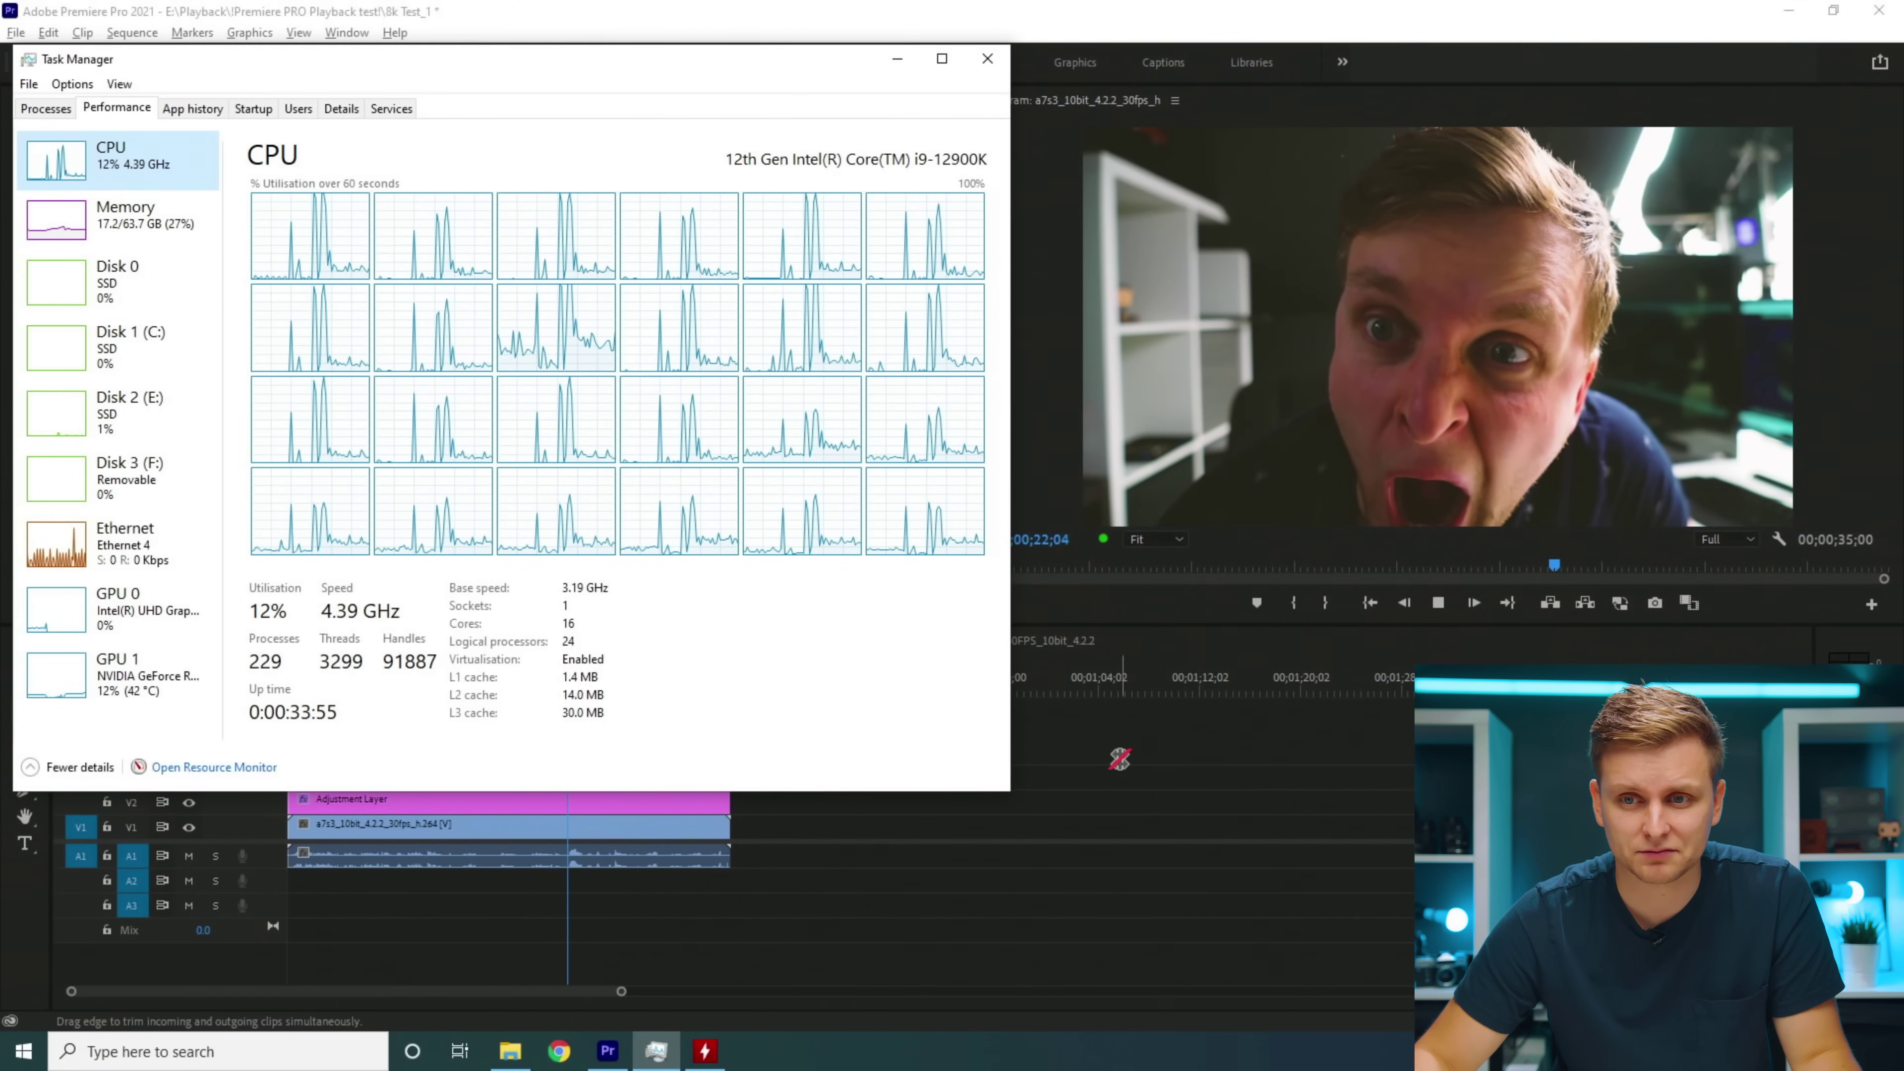
{"action": "left_click", "coordinate": [570, 689]}
{"action": "left_click_drag", "start_coordinate": [570, 689], "coordinate": [499, 701]}
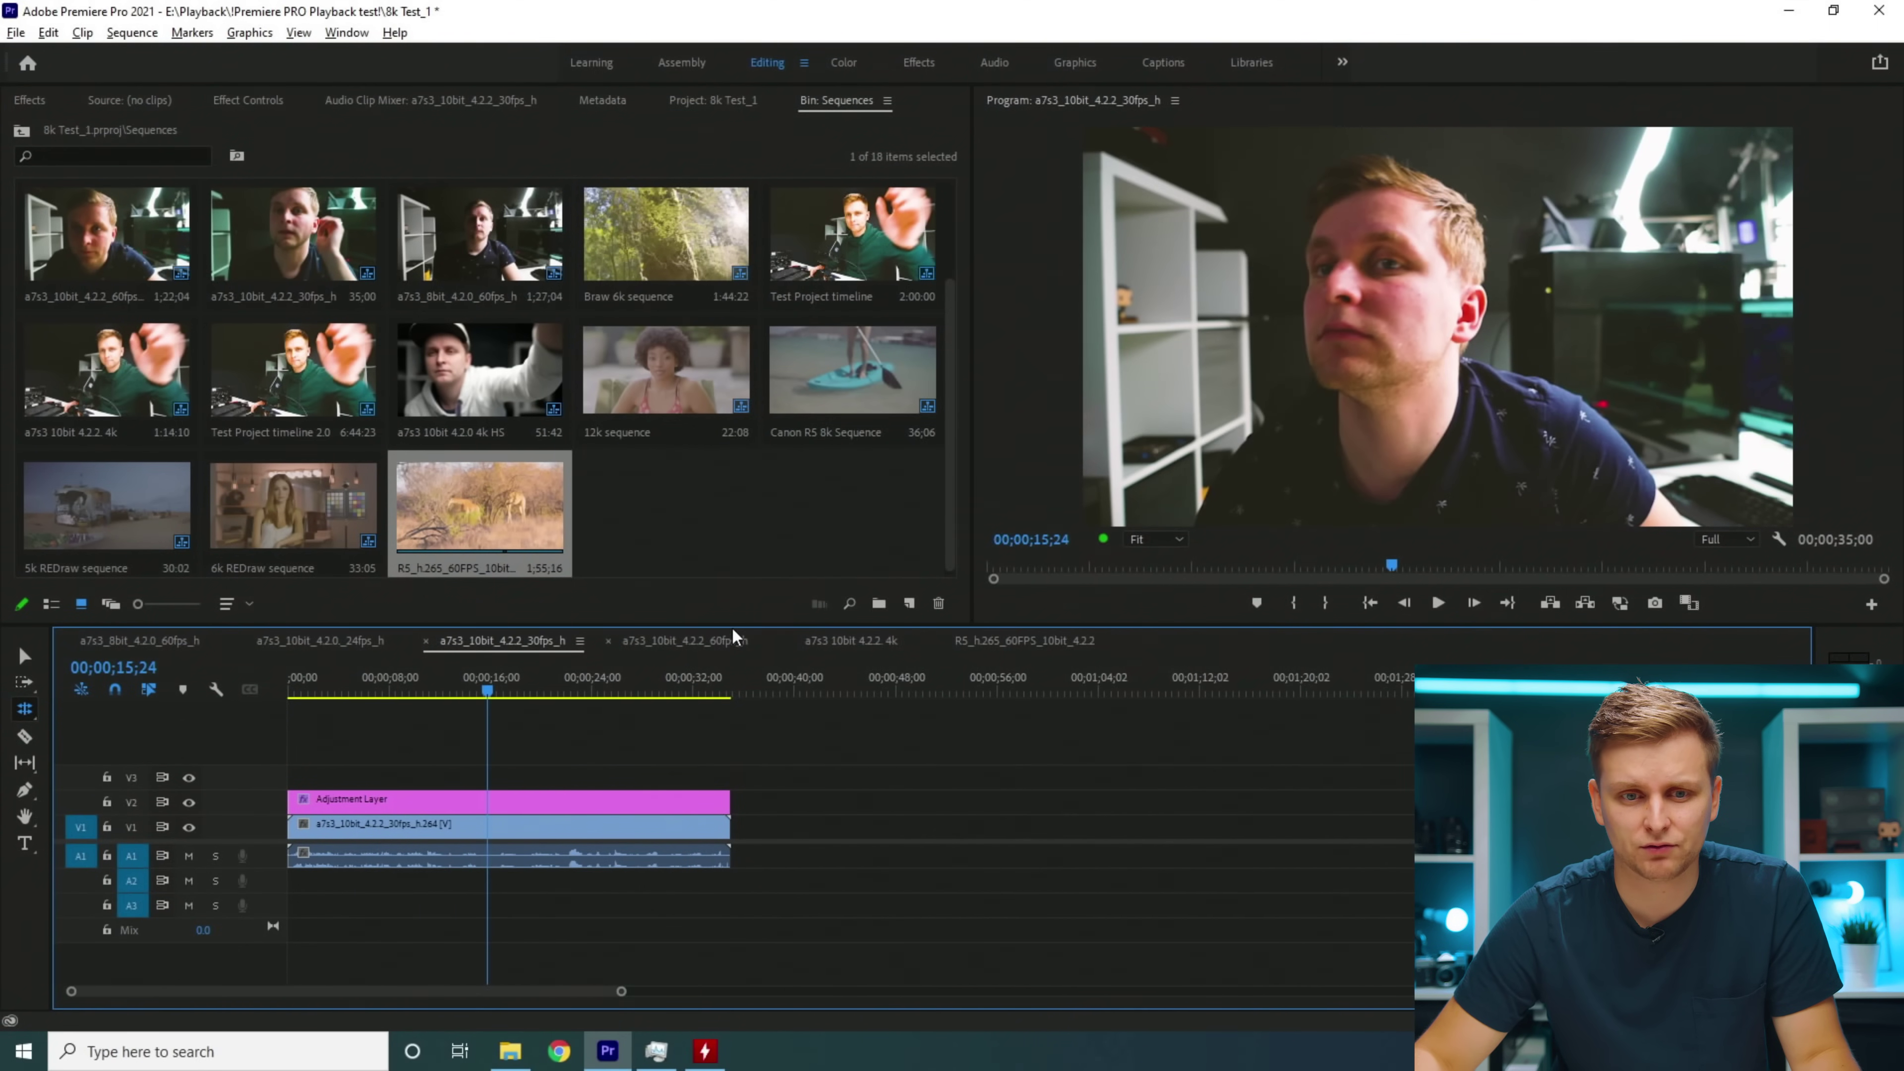
Step: Play the a7s3_10bit_4.2.2_60fps_h sequence from near its start and check system load in Task Manager
{"action": "left_click", "coordinate": [704, 642]}
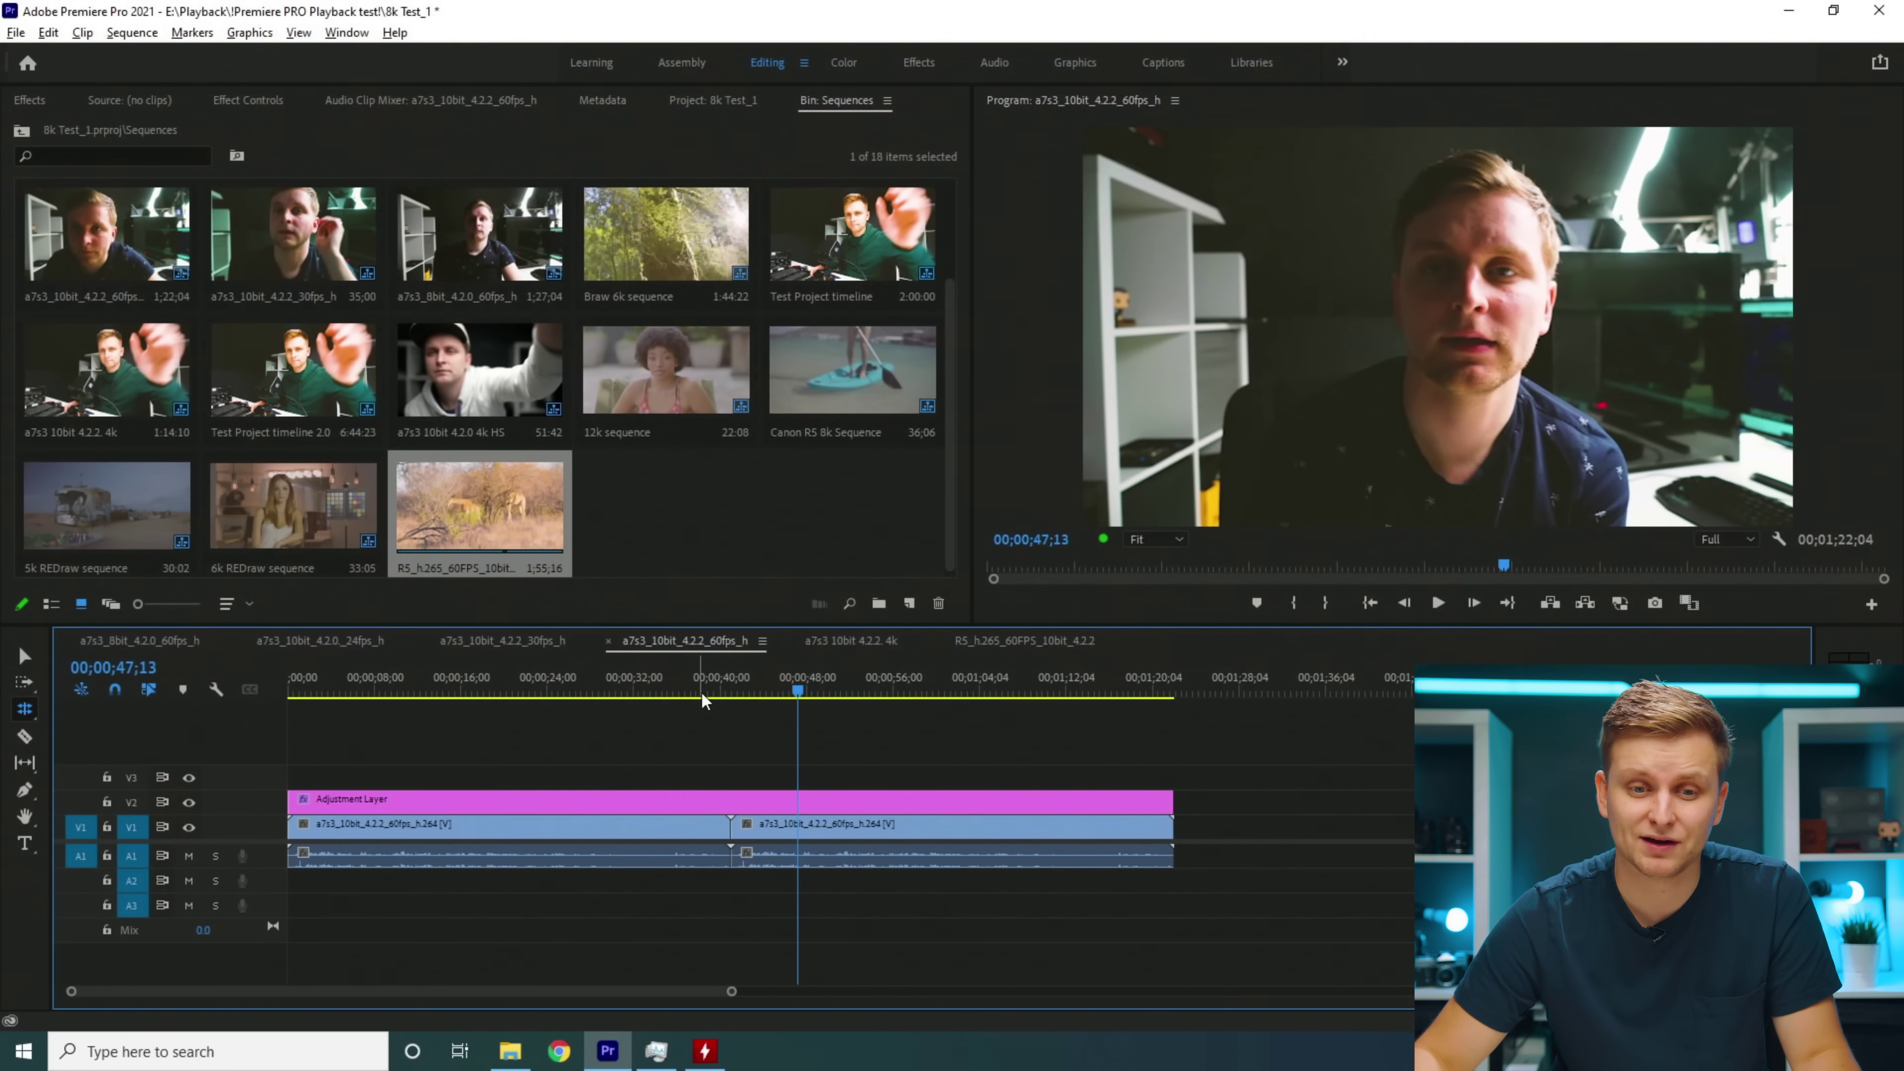
{"action": "left_click_drag", "start_coordinate": [700, 673], "coordinate": [325, 661]}
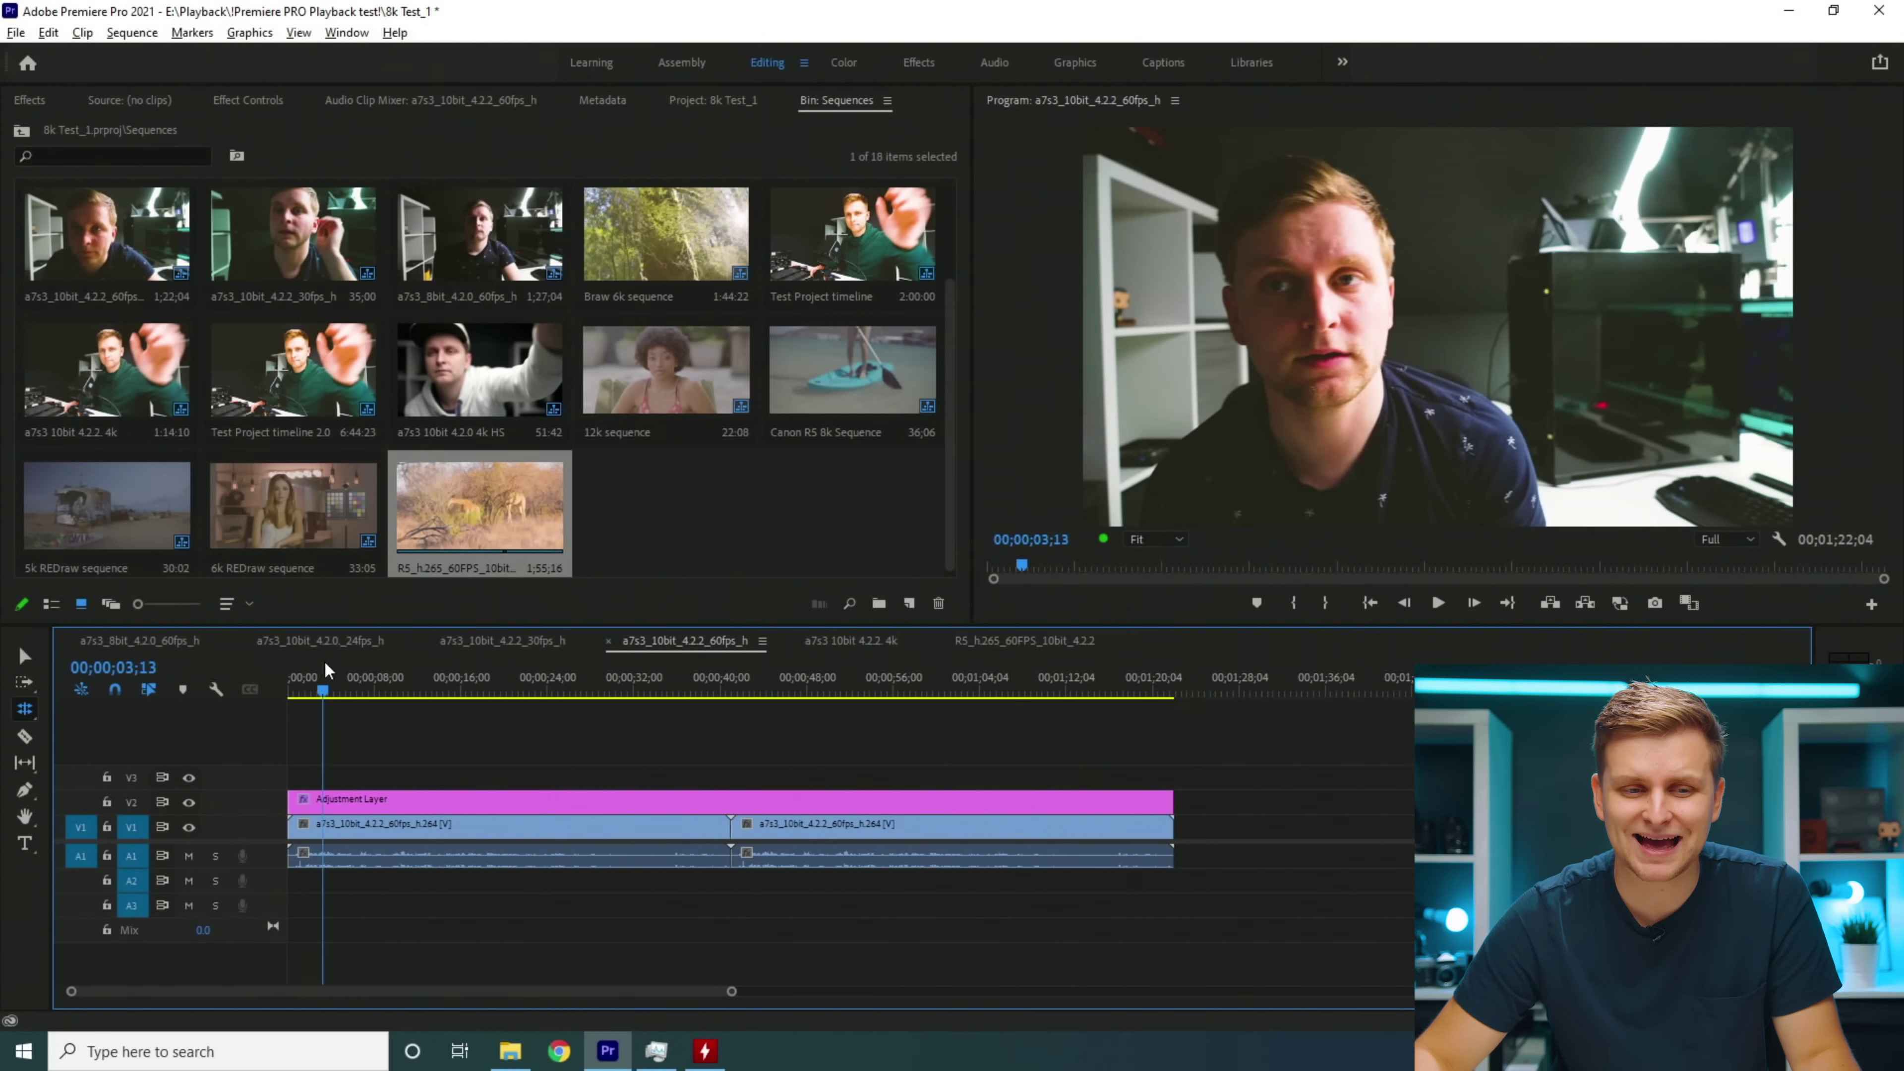
{"action": "key", "text": "space"}
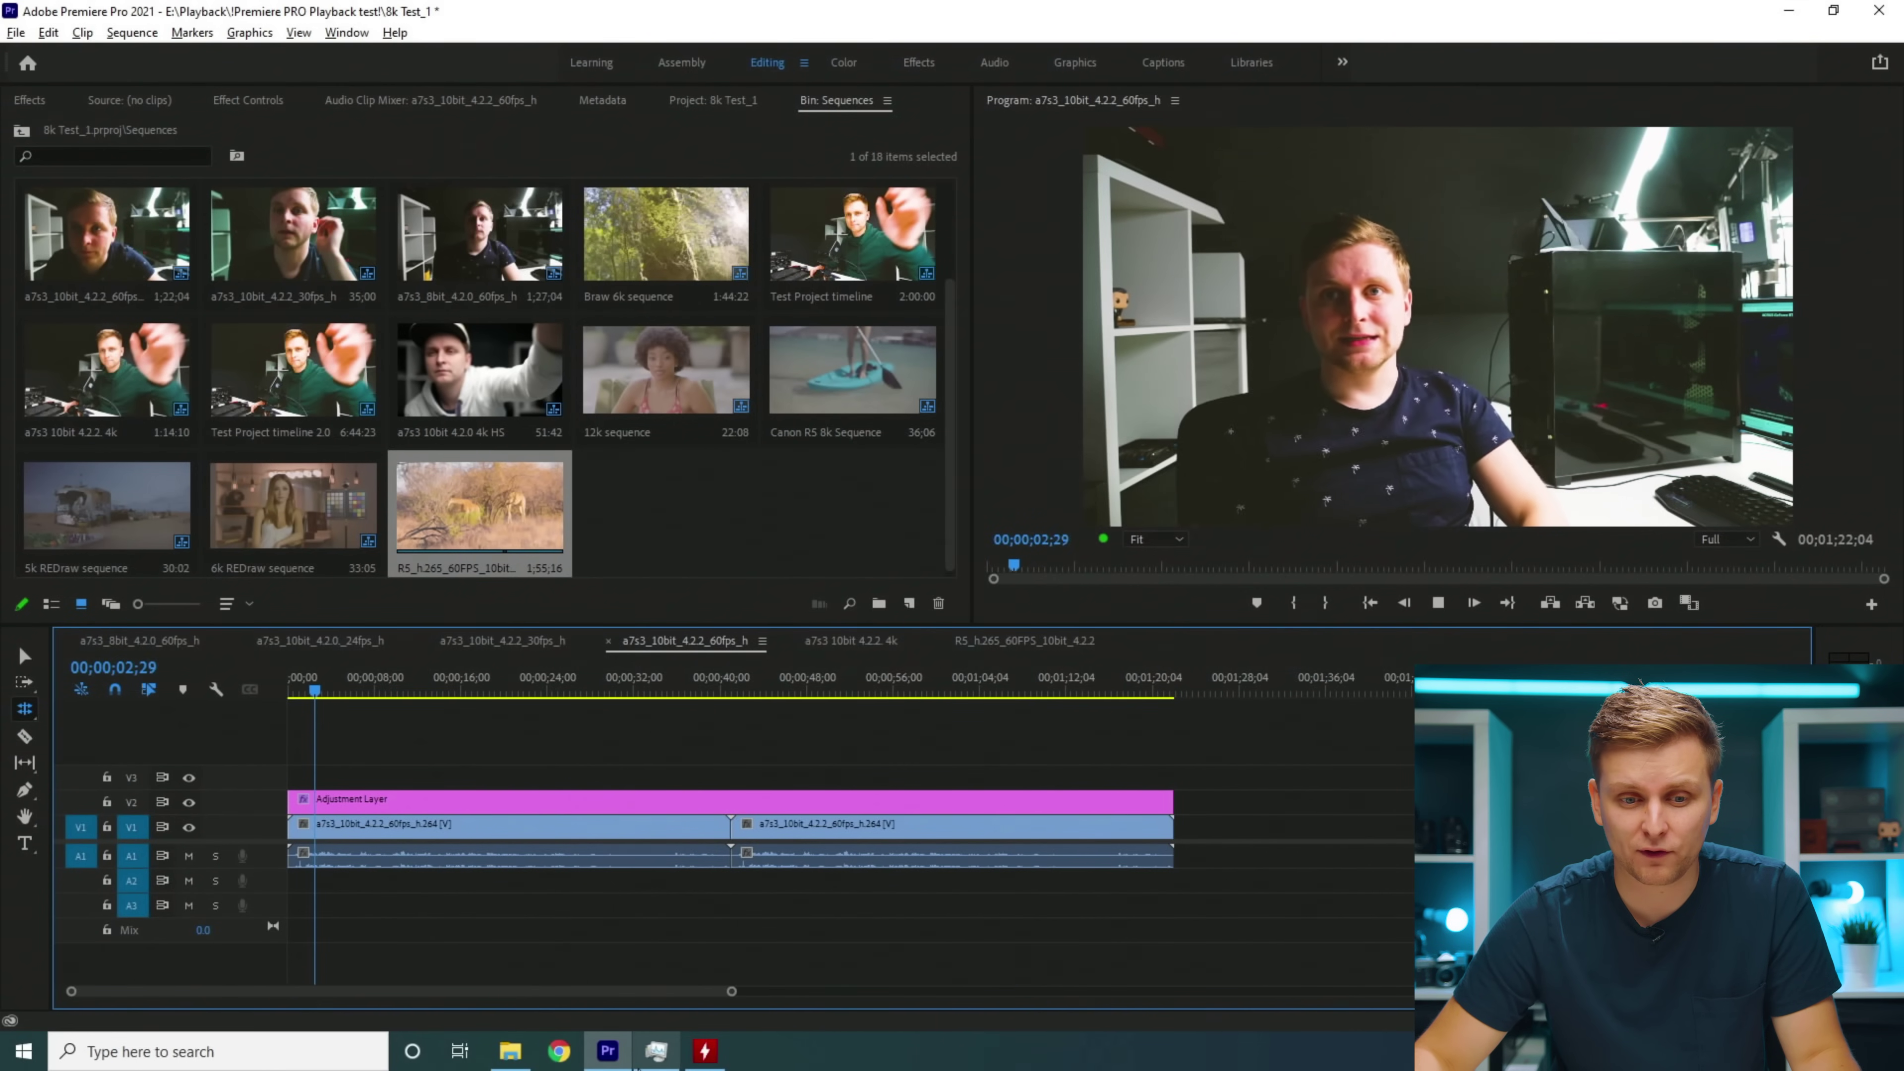
{"action": "left_click", "coordinate": [656, 1051]}
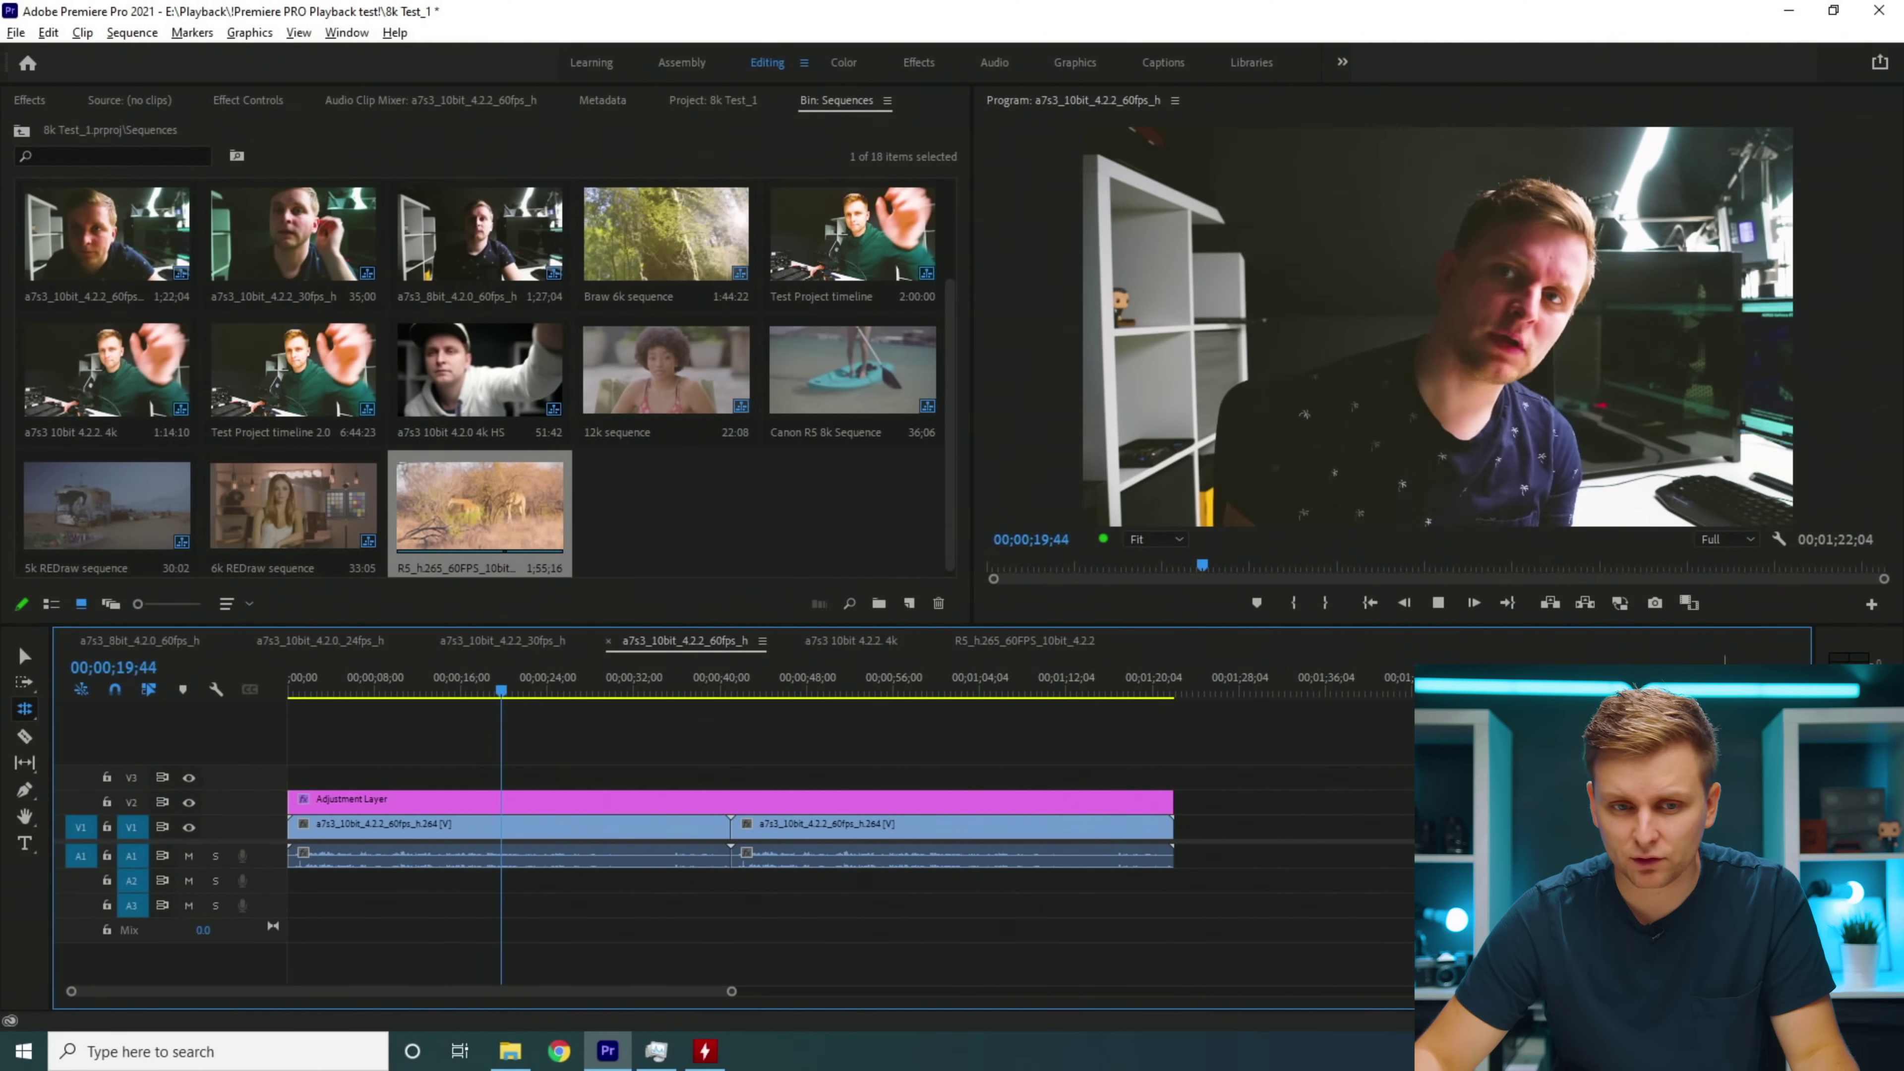
Step: Scrub back and forth across both clips of the 10-bit 4.2.2 60 fps sequence to test preview responsiveness
{"action": "left_click_drag", "start_coordinate": [508, 688], "coordinate": [613, 693]}
{"action": "left_click_drag", "start_coordinate": [876, 692], "coordinate": [1123, 695]}
{"action": "left_click_drag", "start_coordinate": [903, 667], "coordinate": [822, 670]}
{"action": "left_click_drag", "start_coordinate": [529, 670], "coordinate": [422, 669]}
Step: Open the a7s3 10bit 4.2.2. 4k sequence and play it from about 25 seconds
{"action": "left_click", "coordinate": [851, 642]}
{"action": "left_click", "coordinate": [607, 690]}
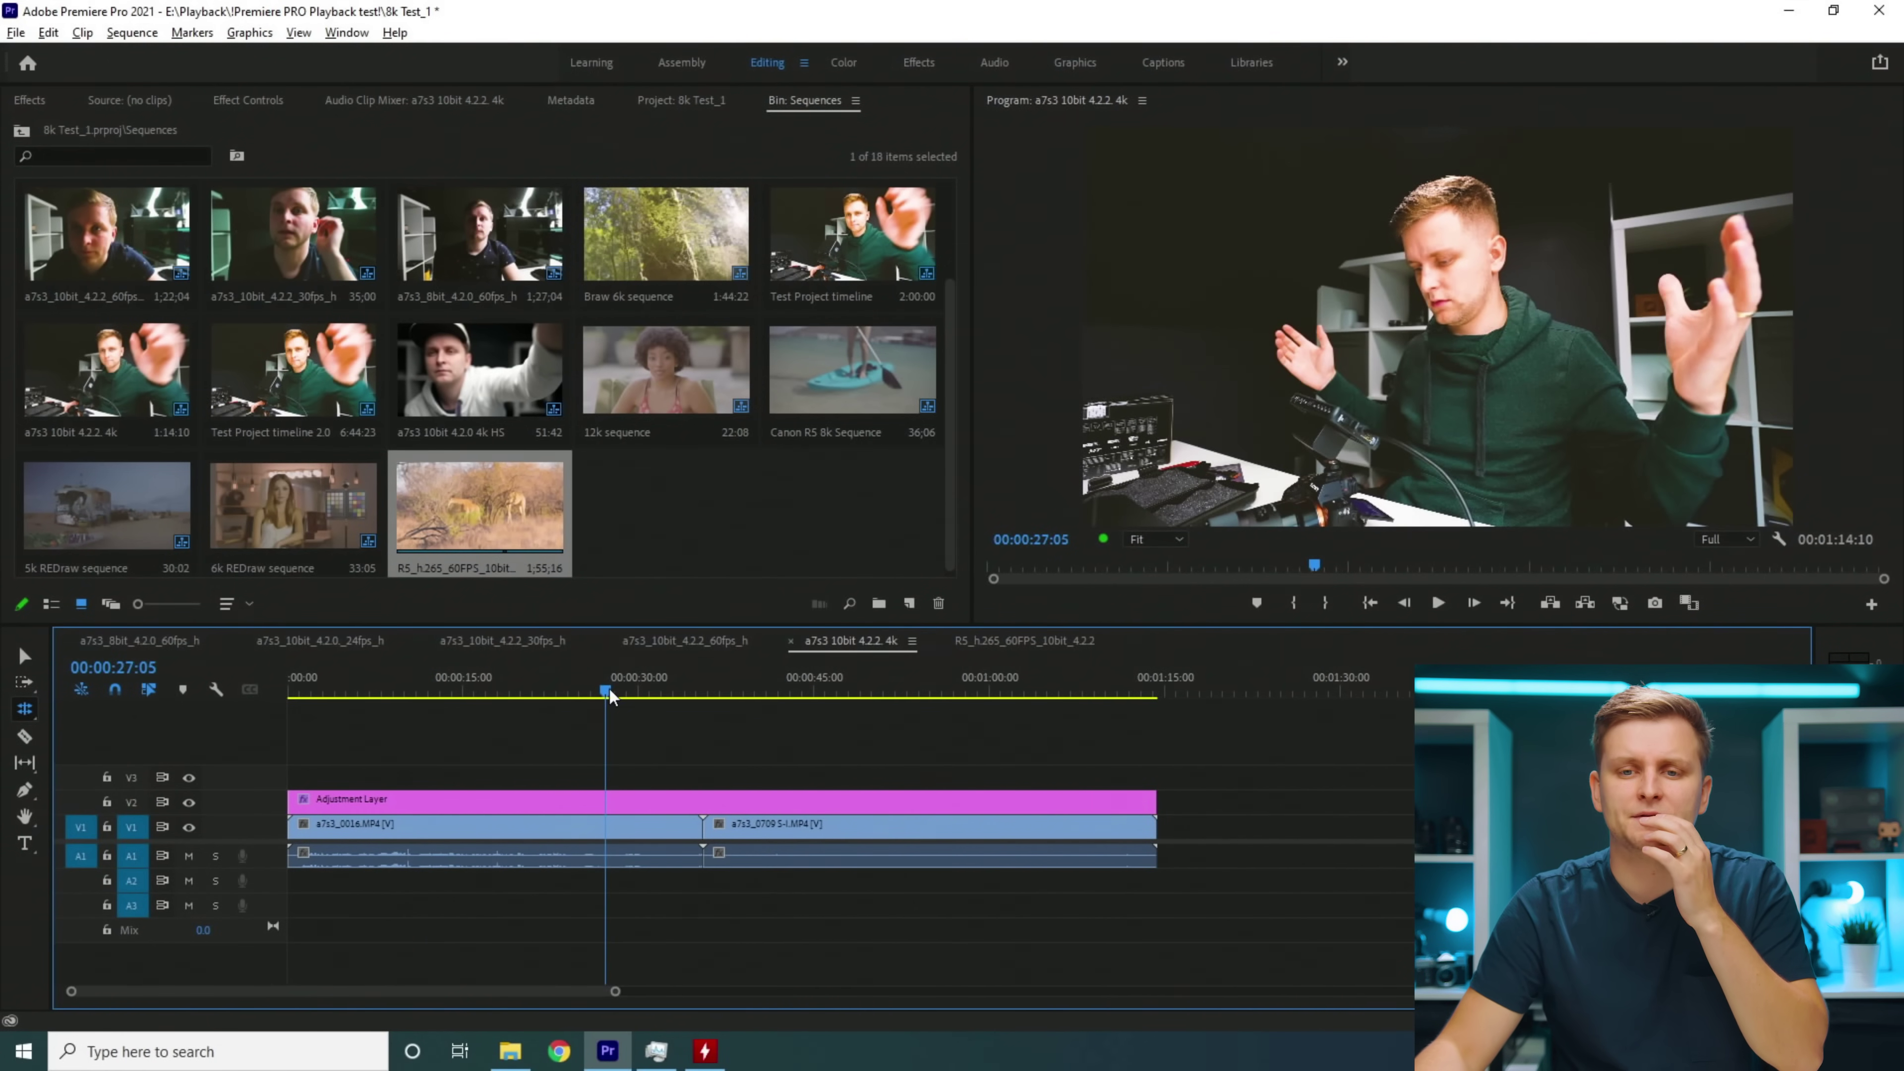
{"action": "left_click_drag", "start_coordinate": [609, 688], "coordinate": [585, 690]}
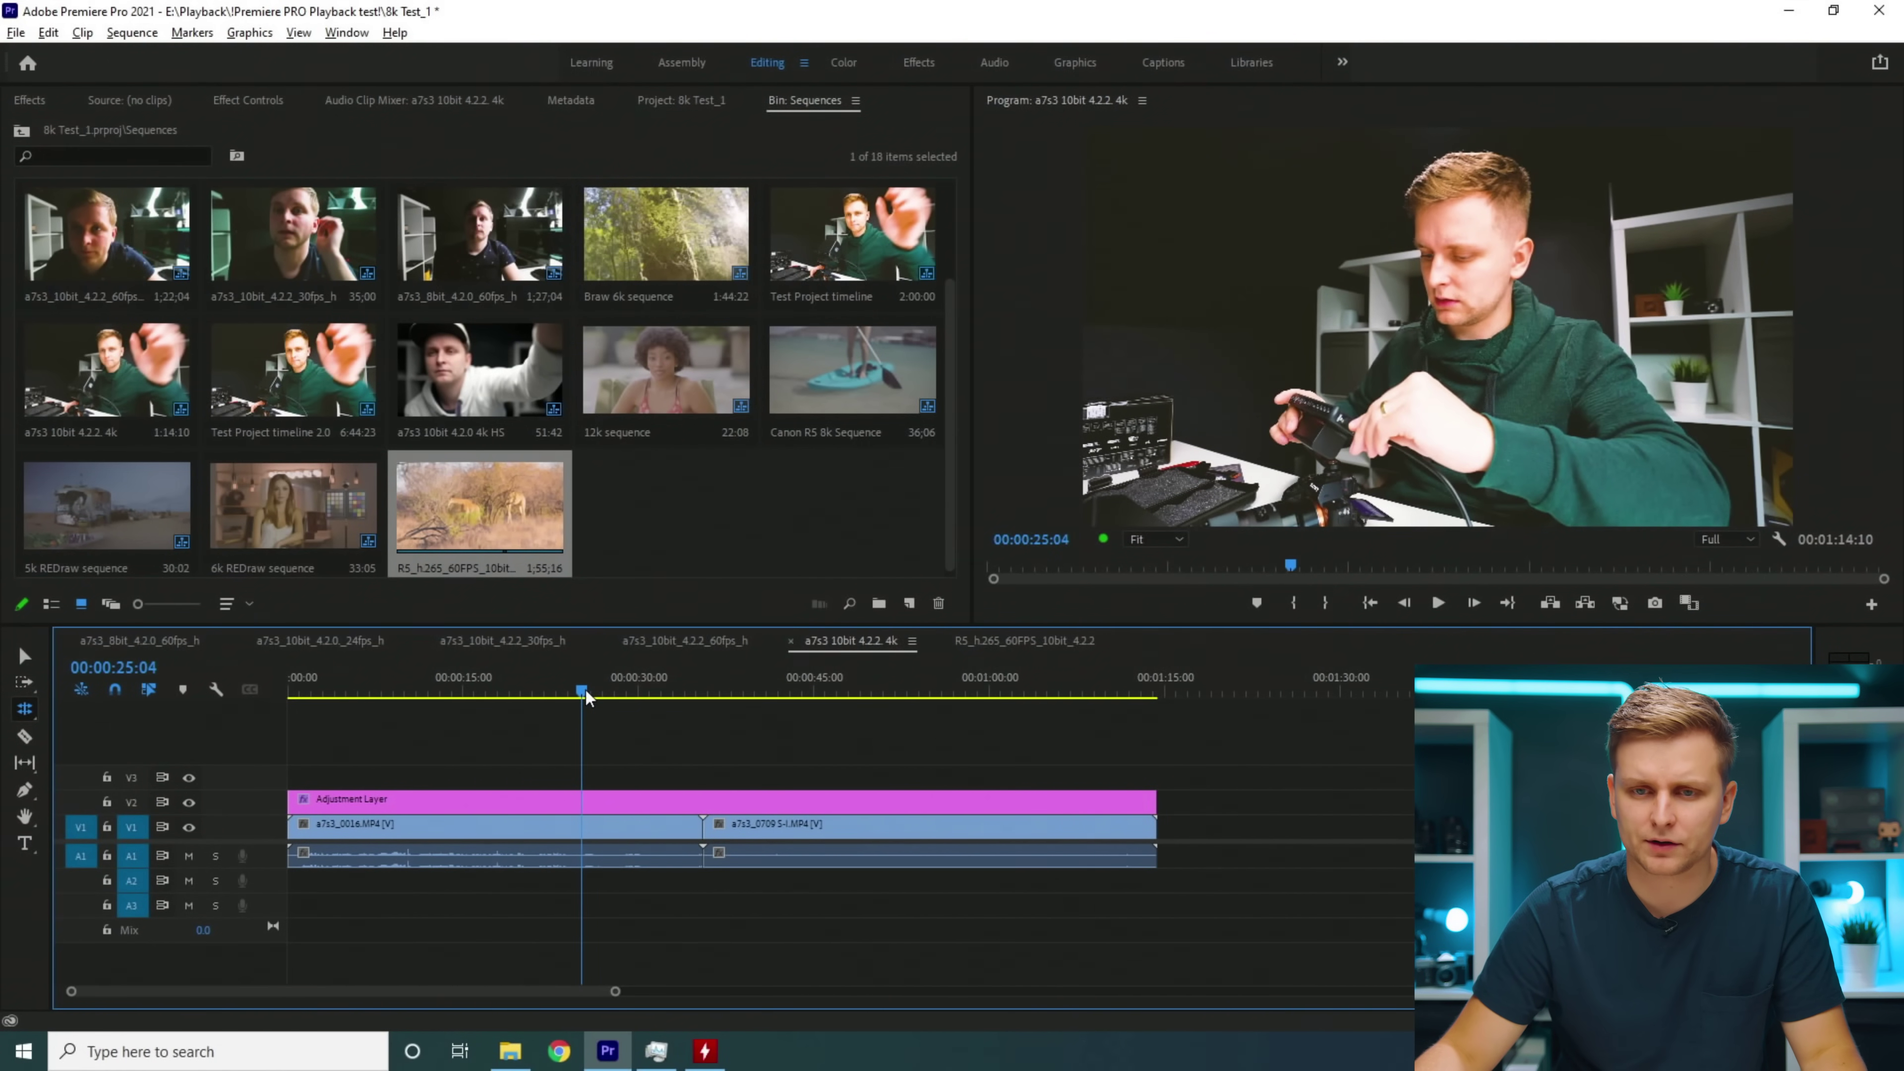
{"action": "key", "text": "space"}
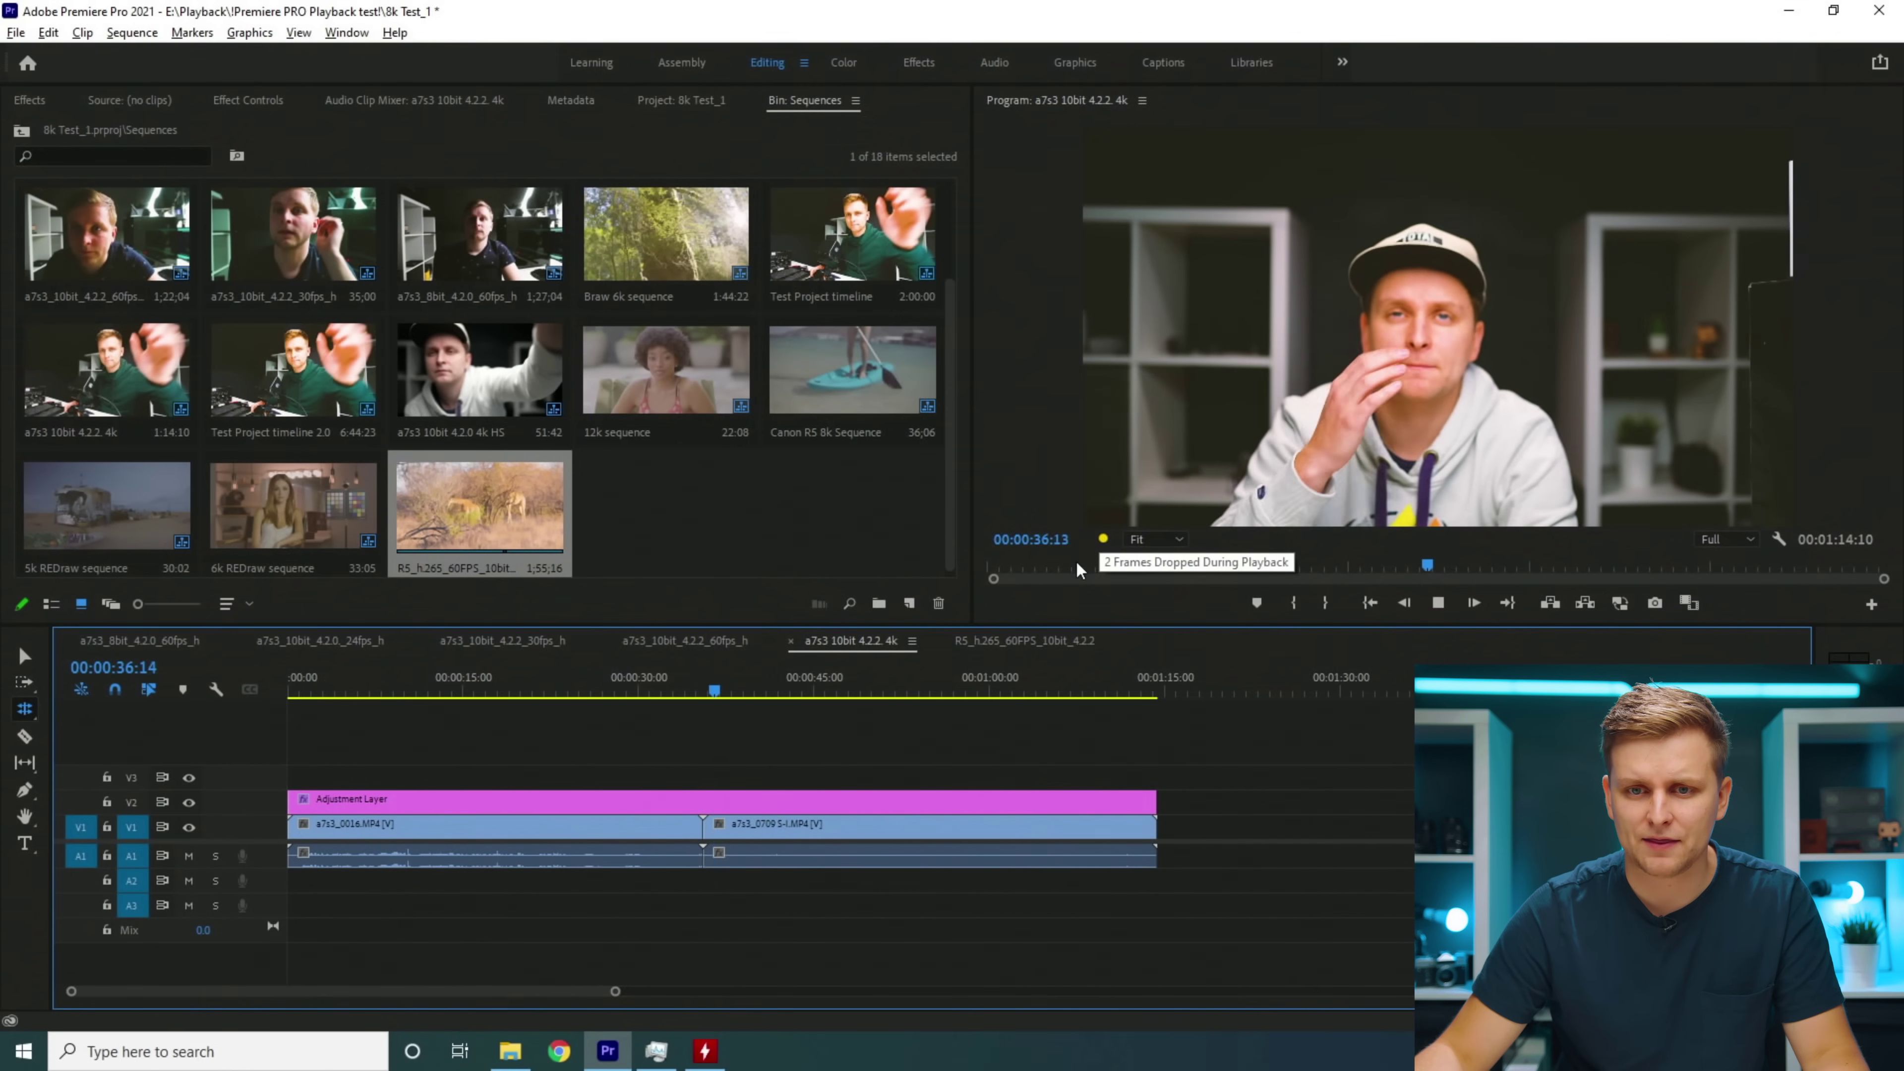
Step: Scrub within the second clip of the 4k sequence and check CPU usage in Task Manager during playback
{"action": "left_click_drag", "start_coordinate": [818, 677], "coordinate": [769, 773]}
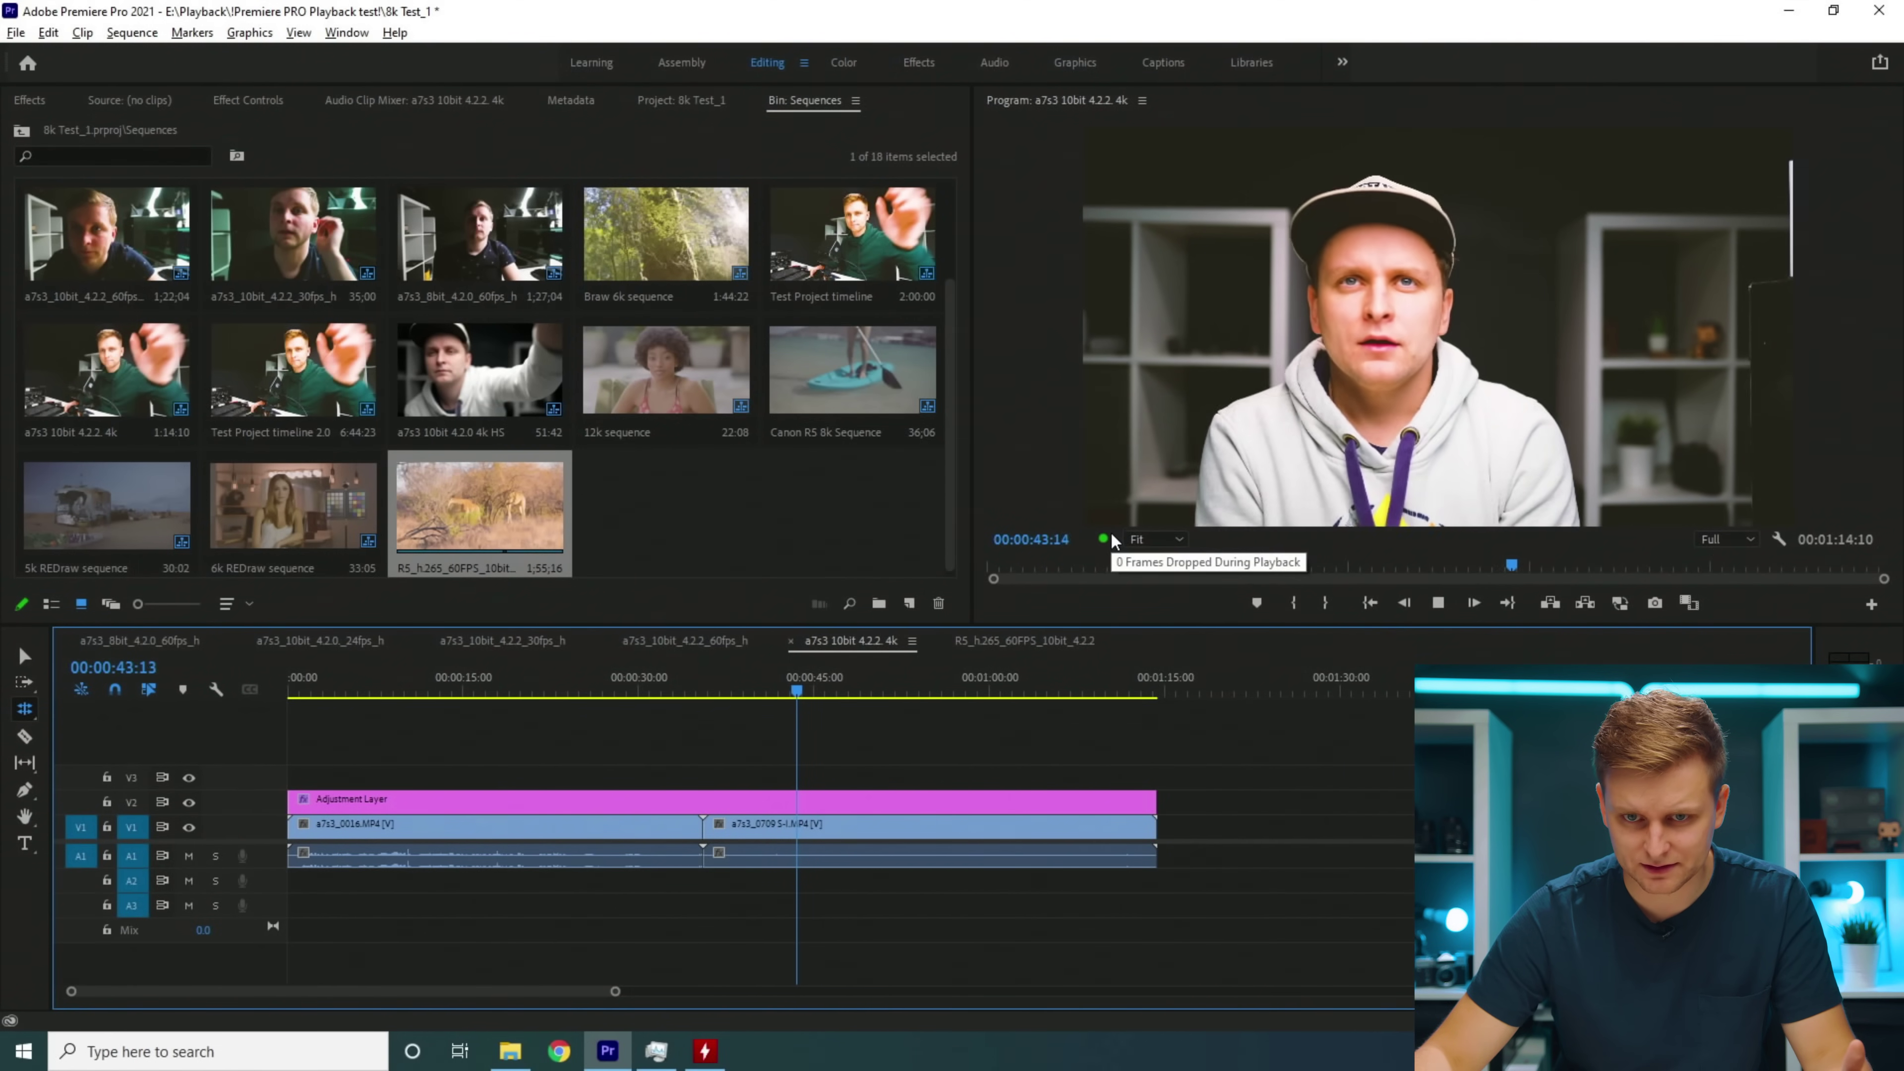
{"action": "key", "text": "alt+Tab"}
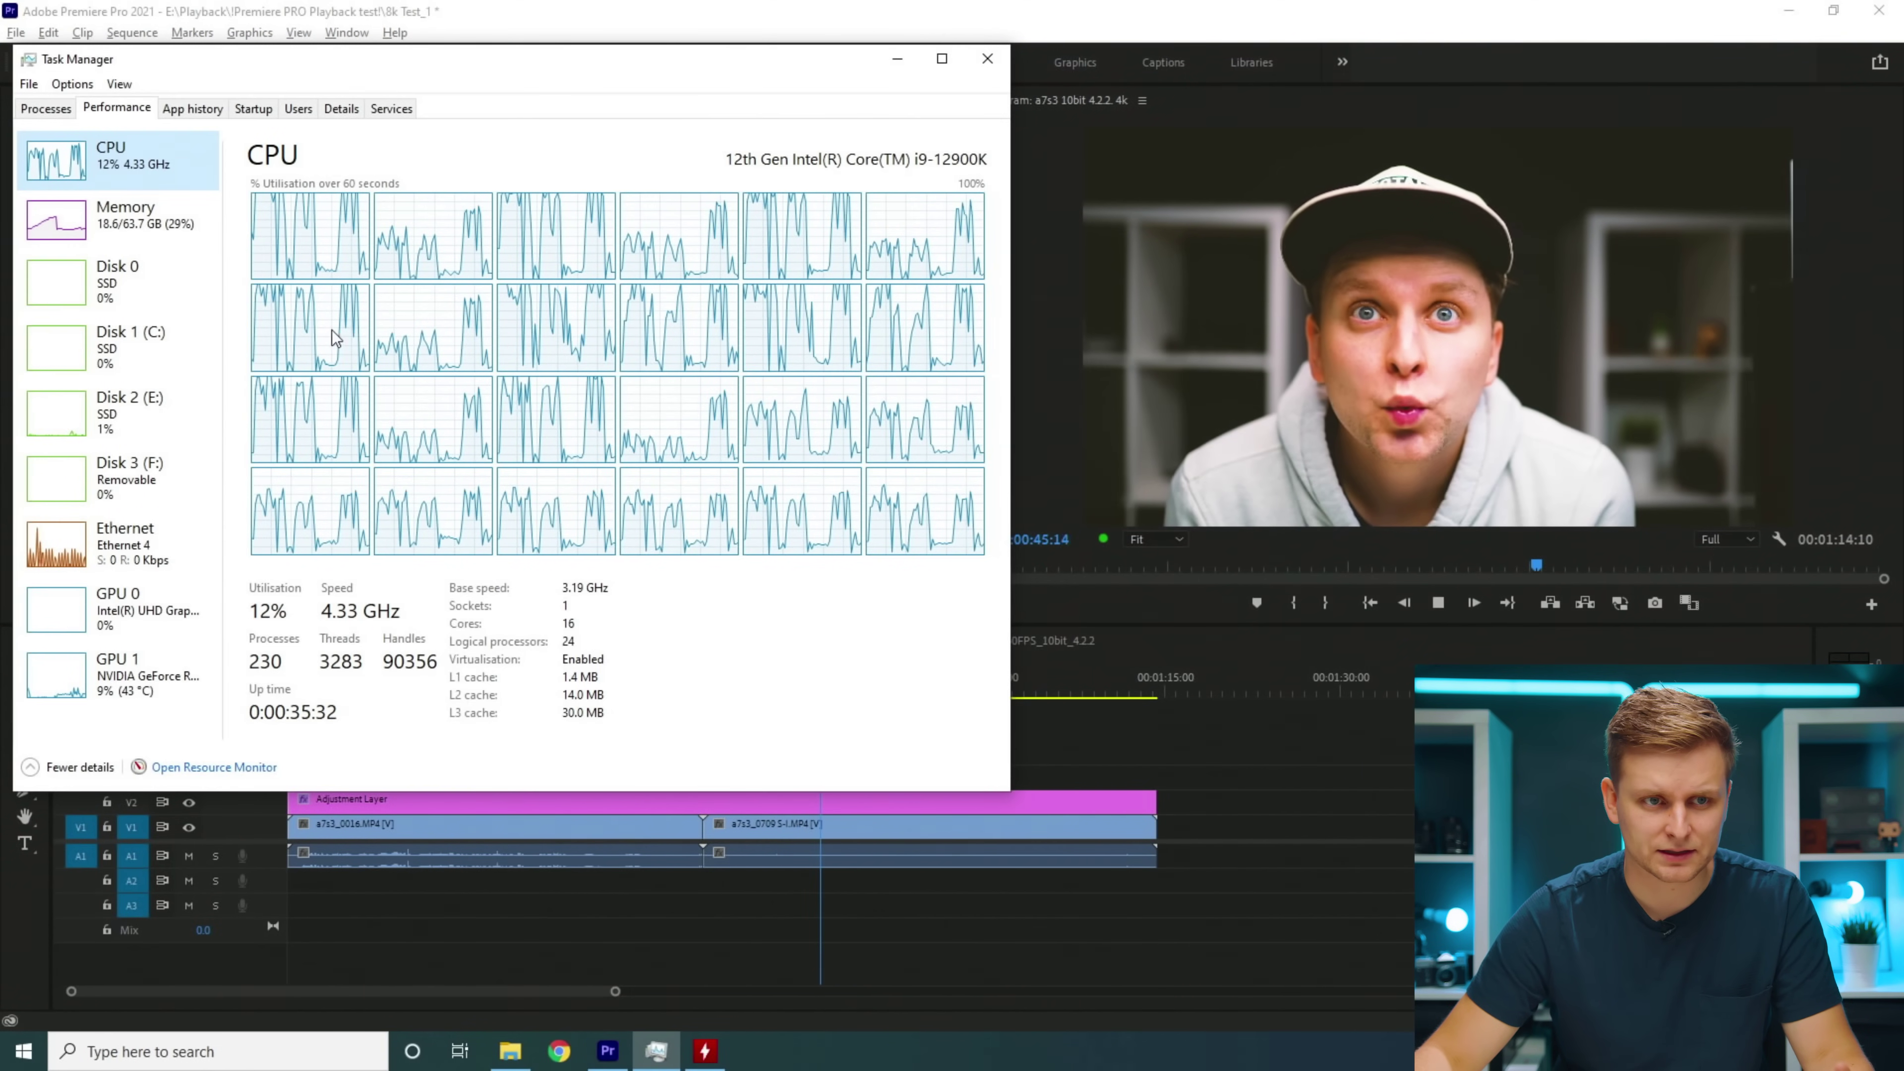
Step: Scrub back to the first clip of the 4k sequence, replay it and check the CPU load in Task Manager
{"action": "left_click_drag", "start_coordinate": [1229, 694], "coordinate": [600, 745]}
{"action": "key", "text": "space"}
{"action": "left_click_drag", "start_coordinate": [479, 732], "coordinate": [528, 677]}
{"action": "key", "text": "space"}
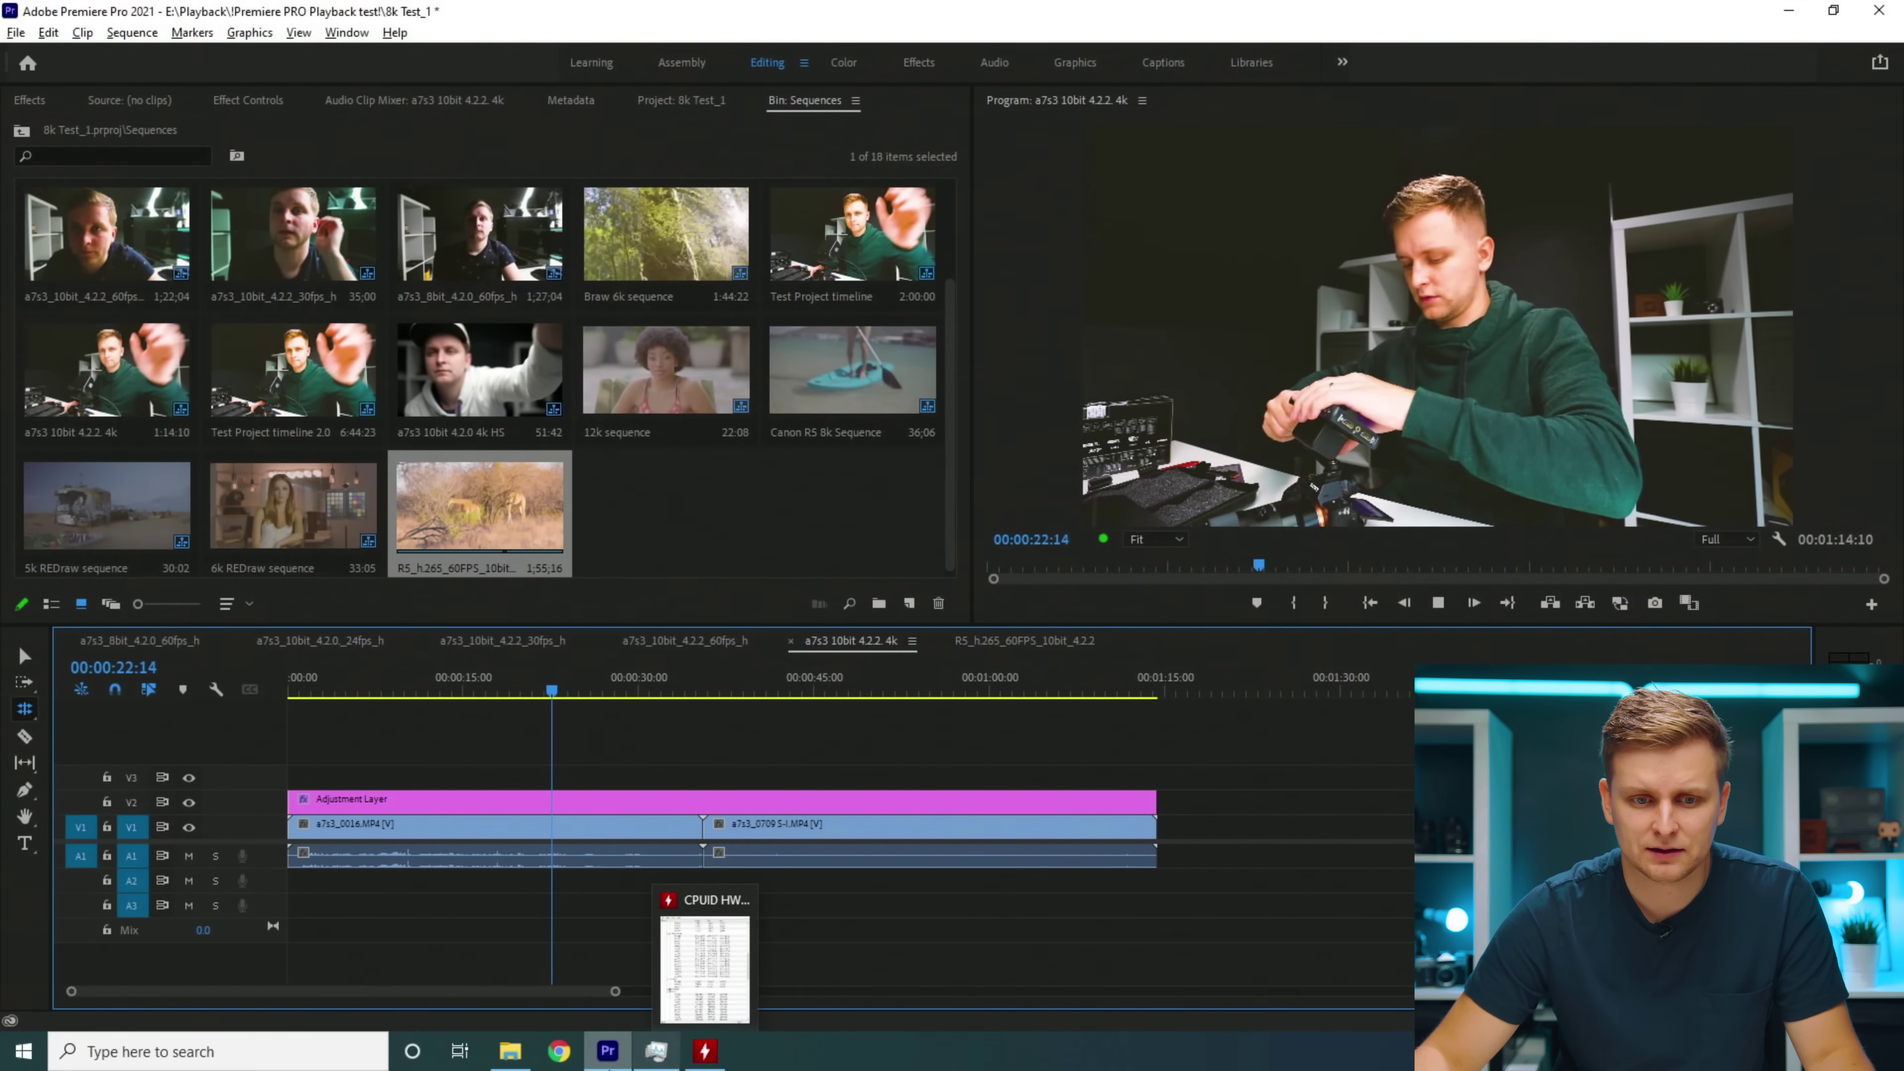
{"action": "left_click", "coordinate": [656, 1051]}
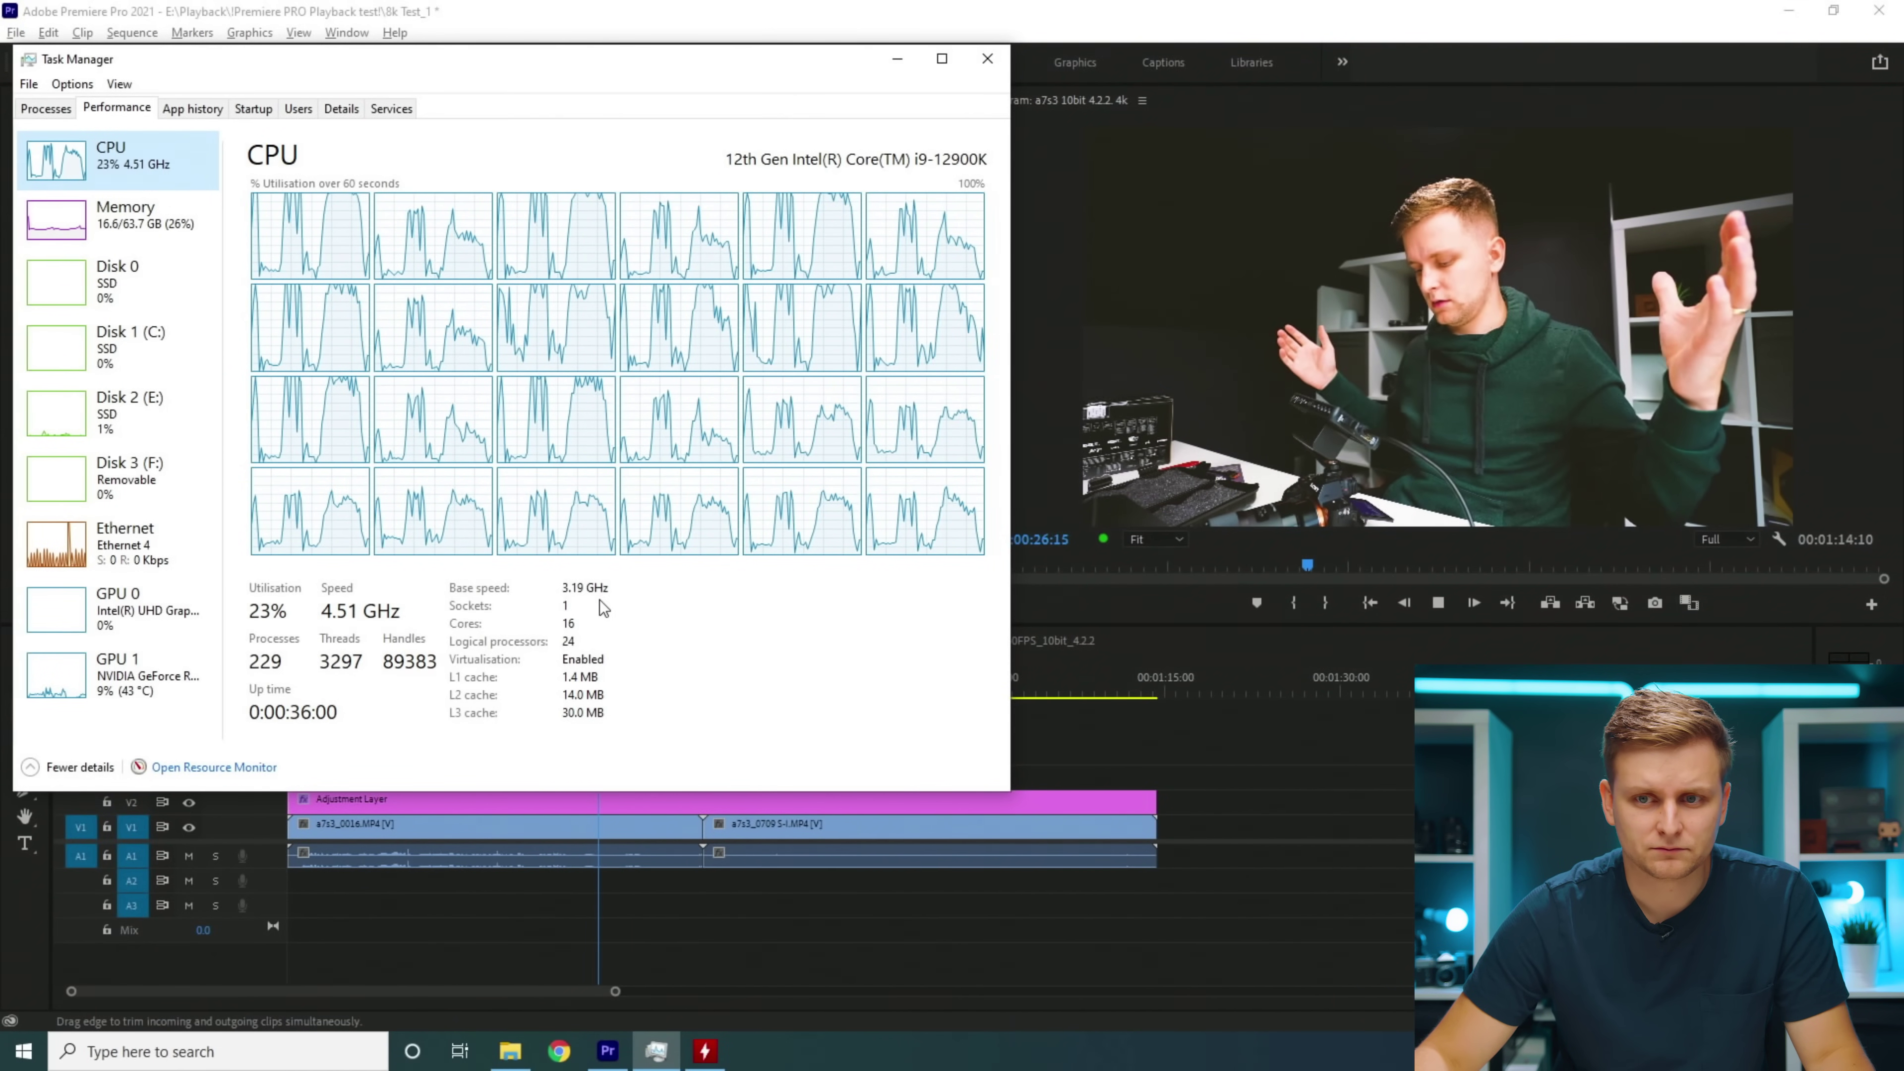
{"action": "left_click", "coordinate": [1337, 799]}
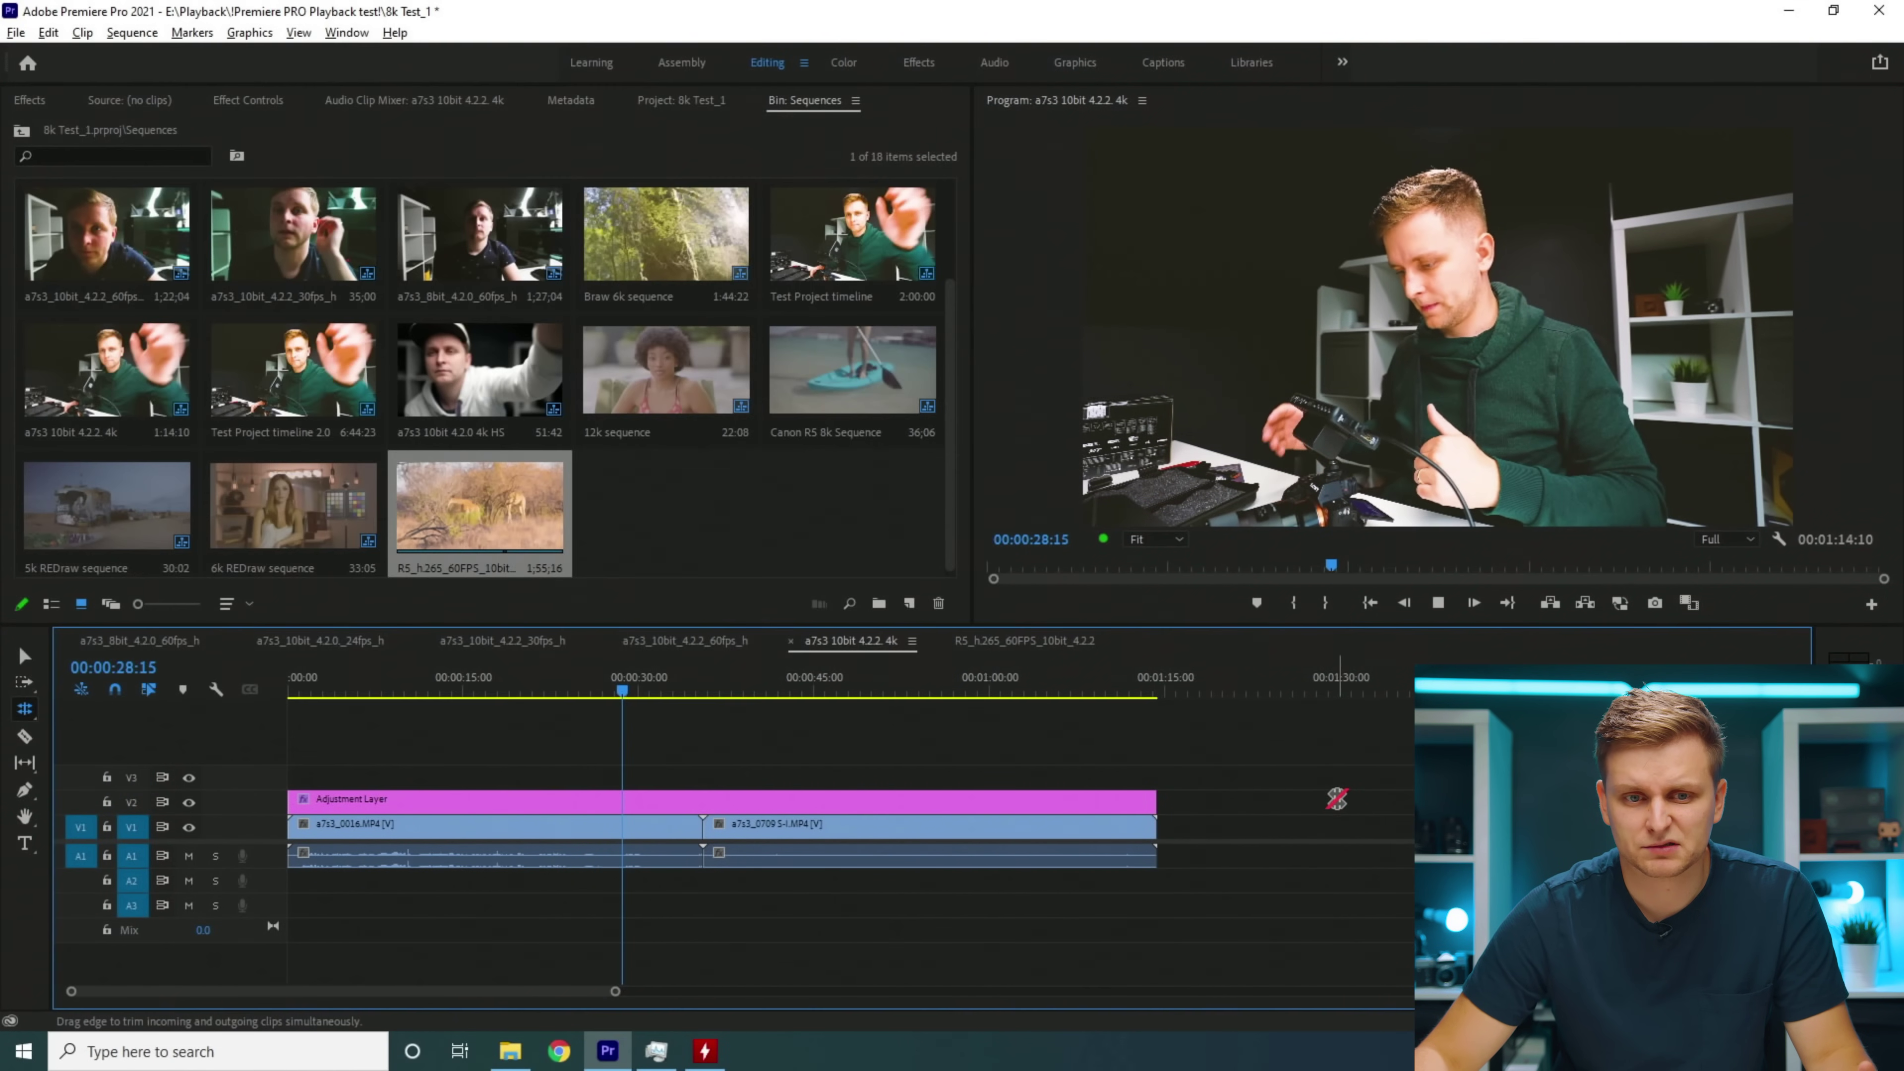
Step: Open the R5_h265_60FPS_10bit_4.2.2 sequence, play it from the start while checking system load, and jump to 00;00;43;13
{"action": "left_click", "coordinate": [1045, 643]}
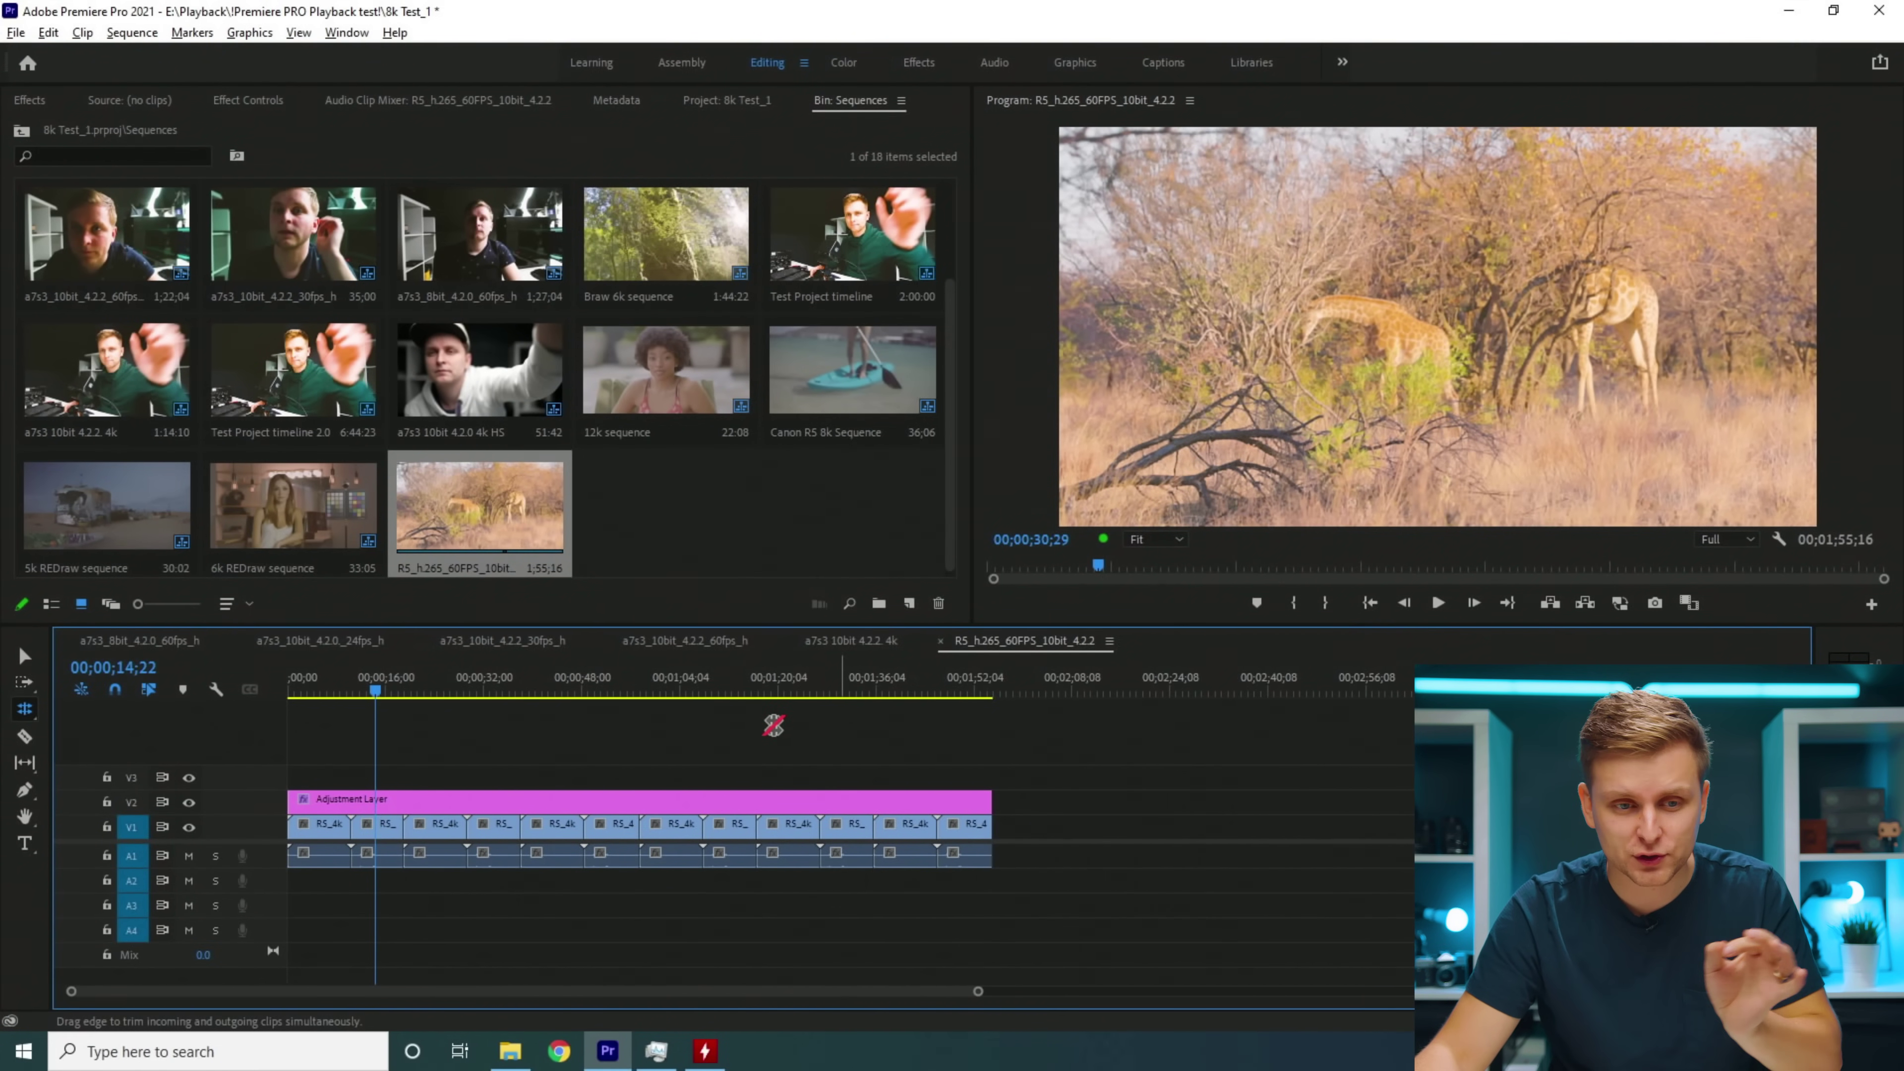
{"action": "left_click", "coordinate": [293, 686]}
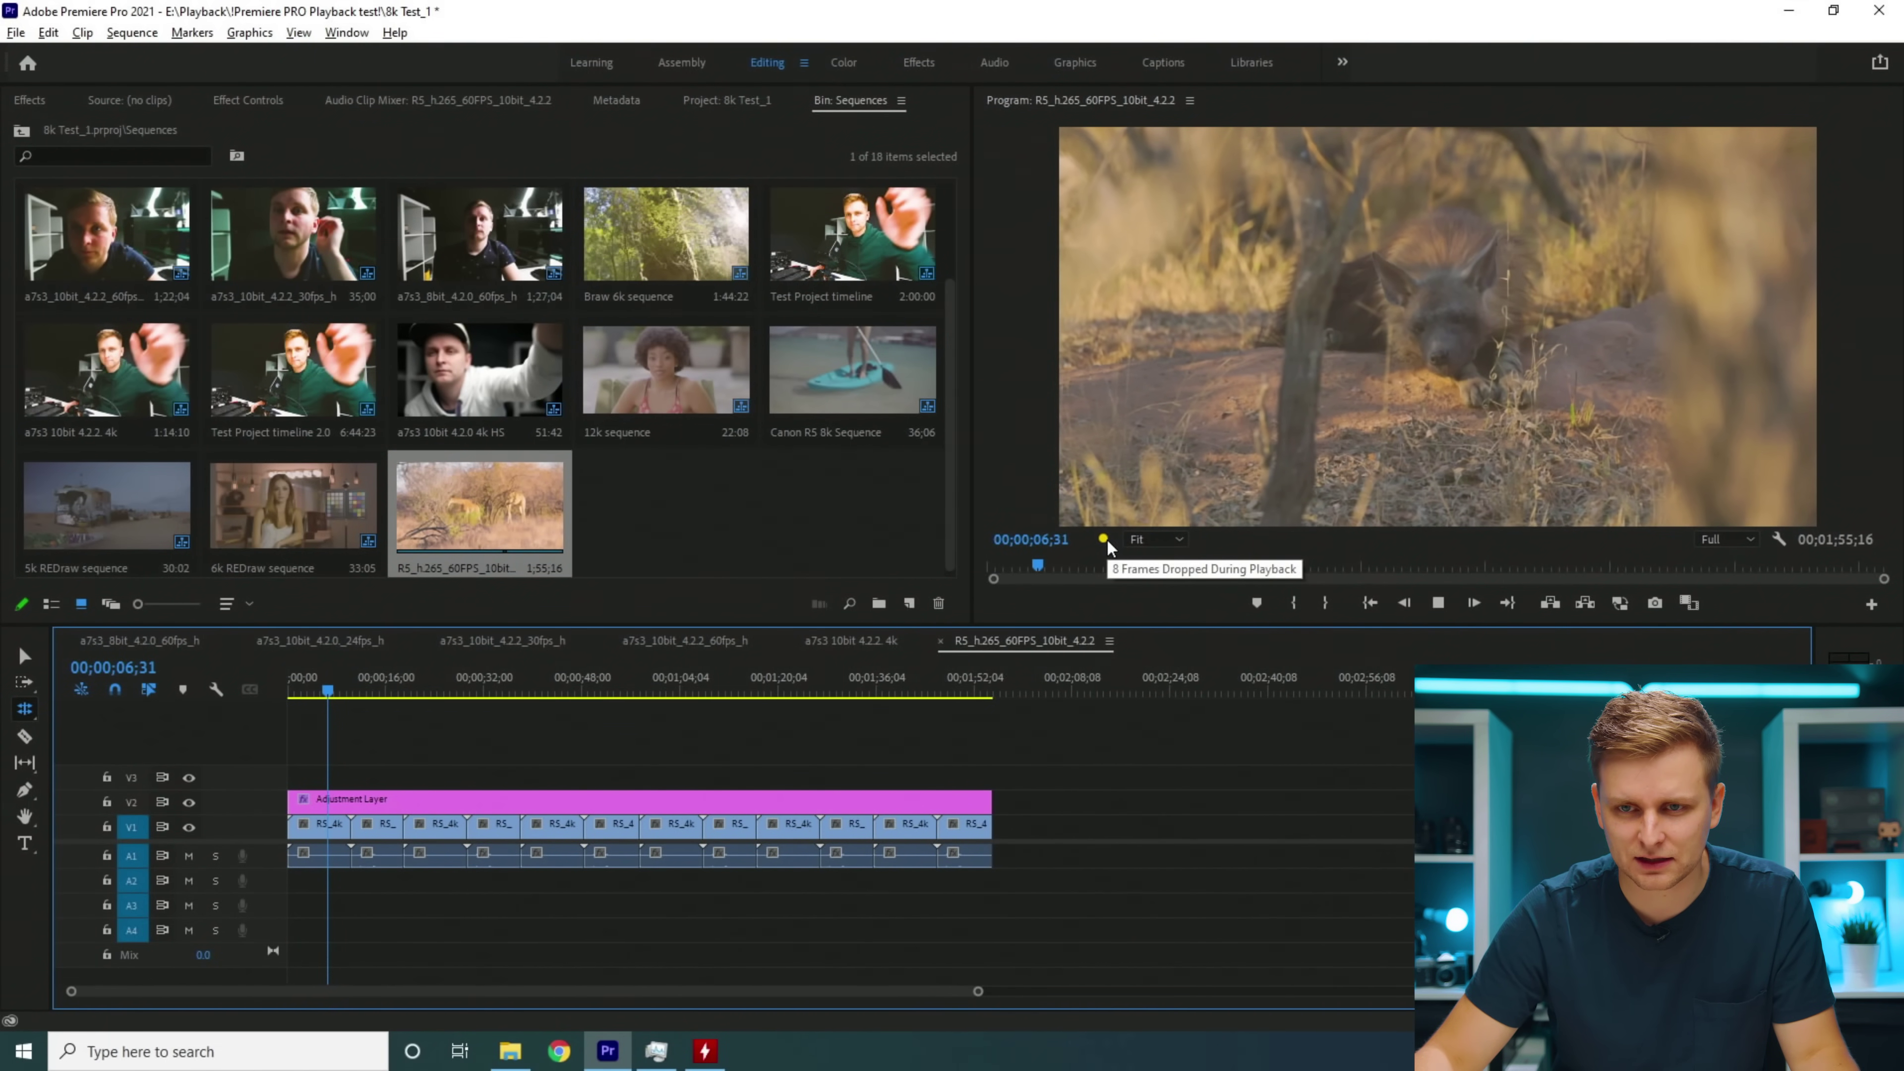
{"action": "left_click", "coordinate": [656, 1050]}
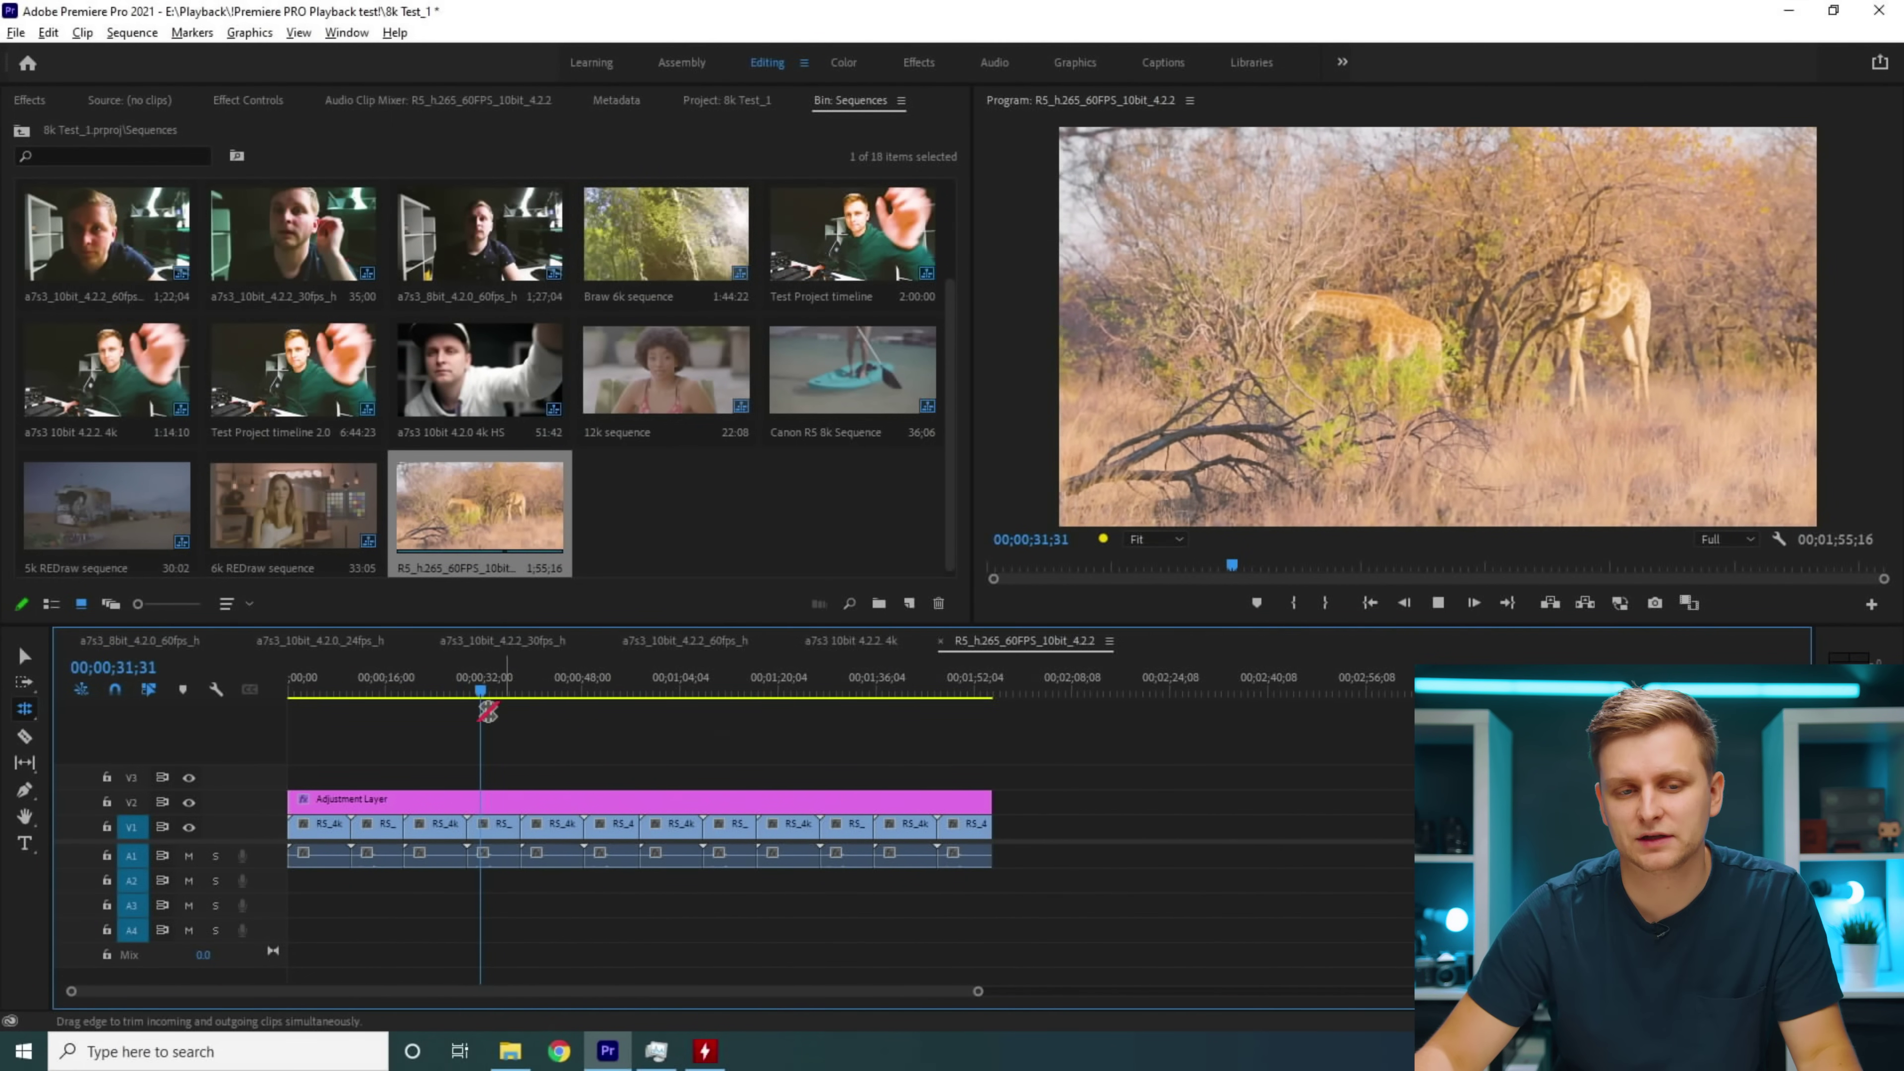
{"action": "left_click", "coordinate": [554, 684]}
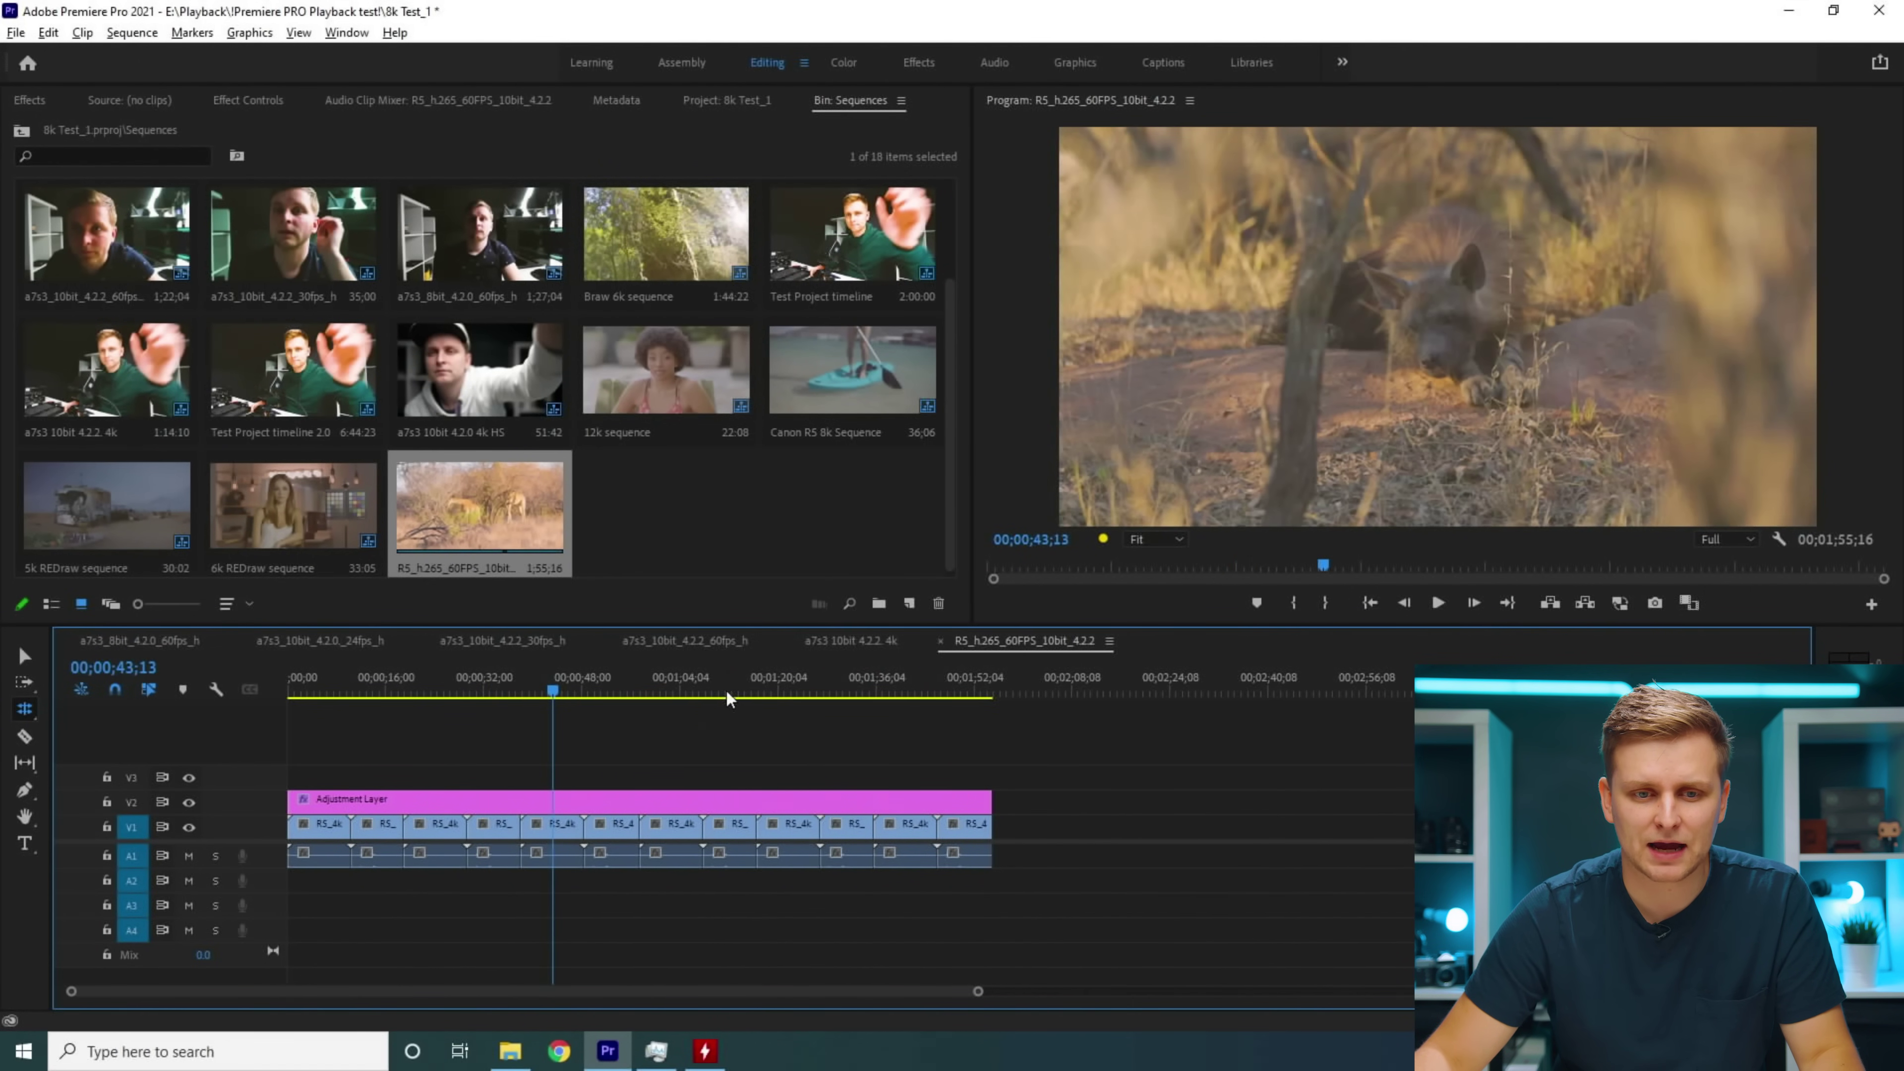
Step: Scrub the R5 sequence back, play it from about 24 seconds, and scrub on to 00;00;52;55
{"action": "left_click_drag", "start_coordinate": [698, 692], "coordinate": [439, 738]}
{"action": "key", "text": "space"}
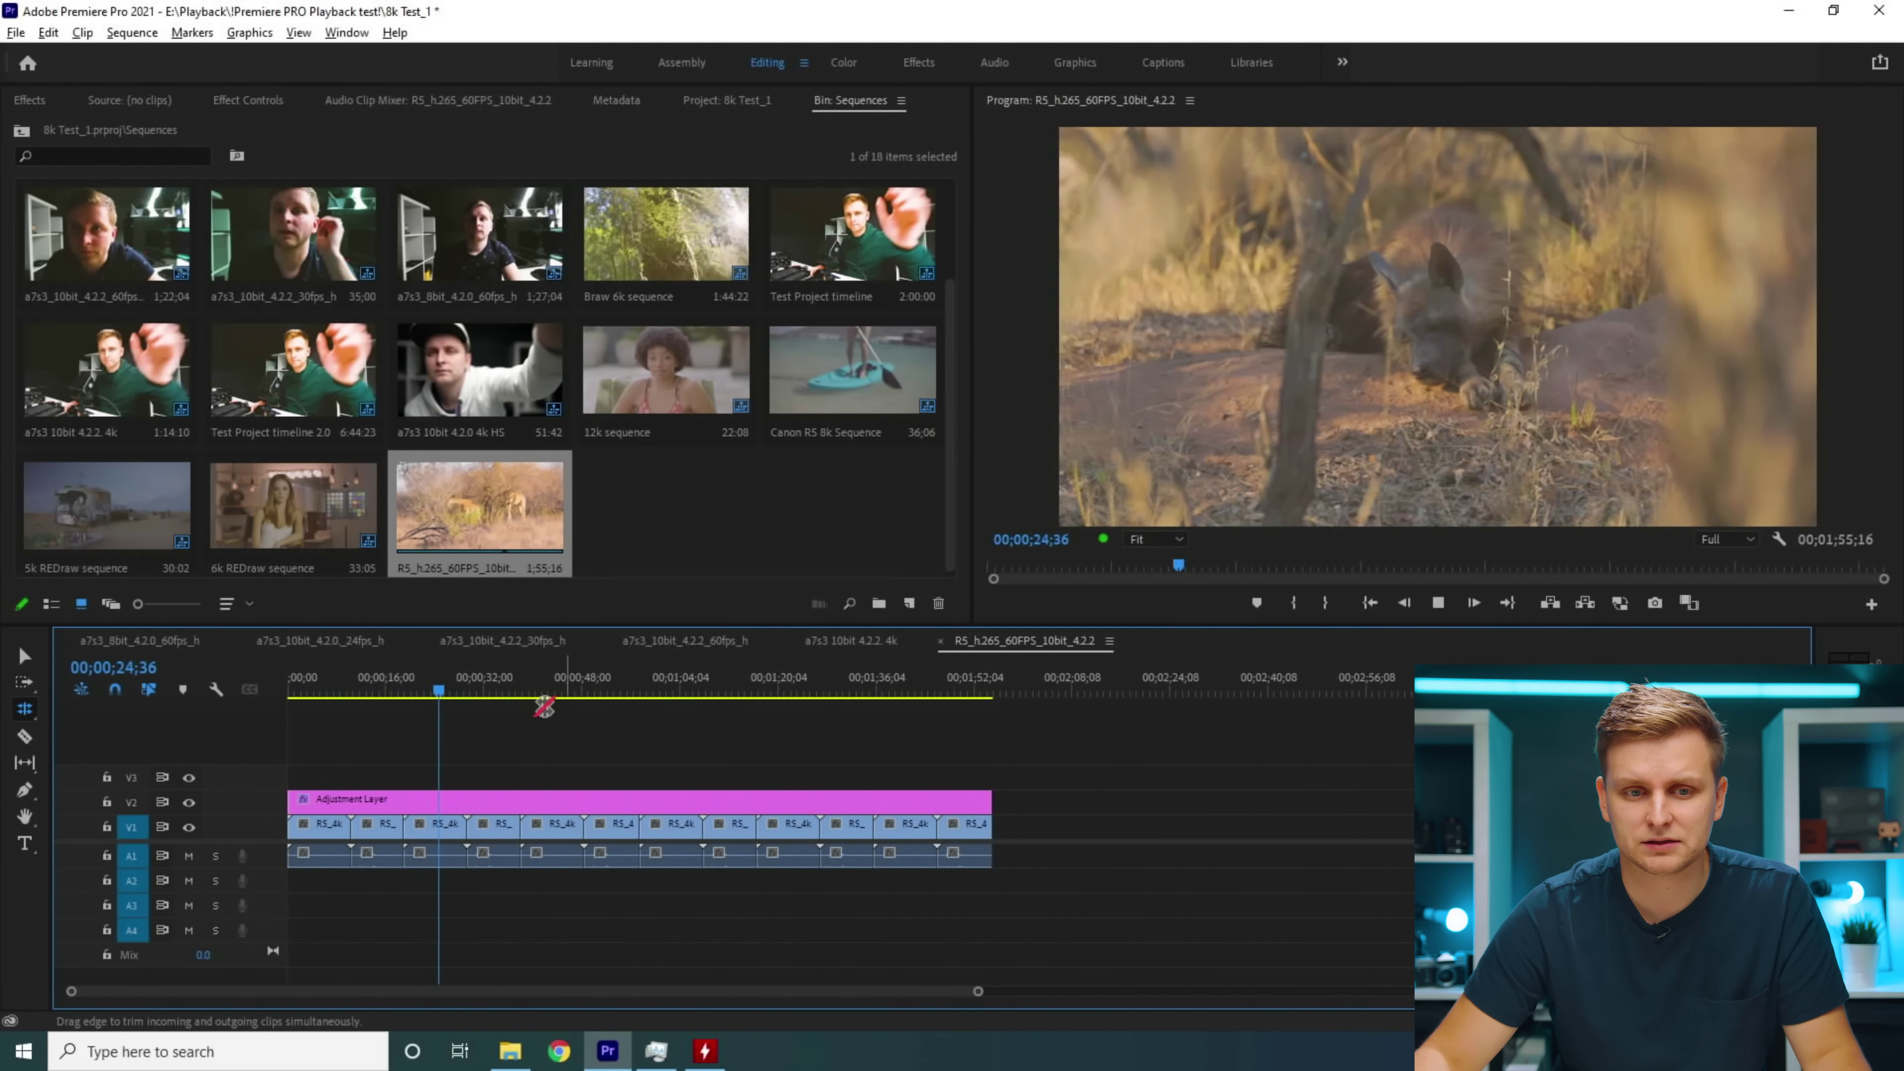
{"action": "left_click_drag", "start_coordinate": [595, 682], "coordinate": [610, 723]}
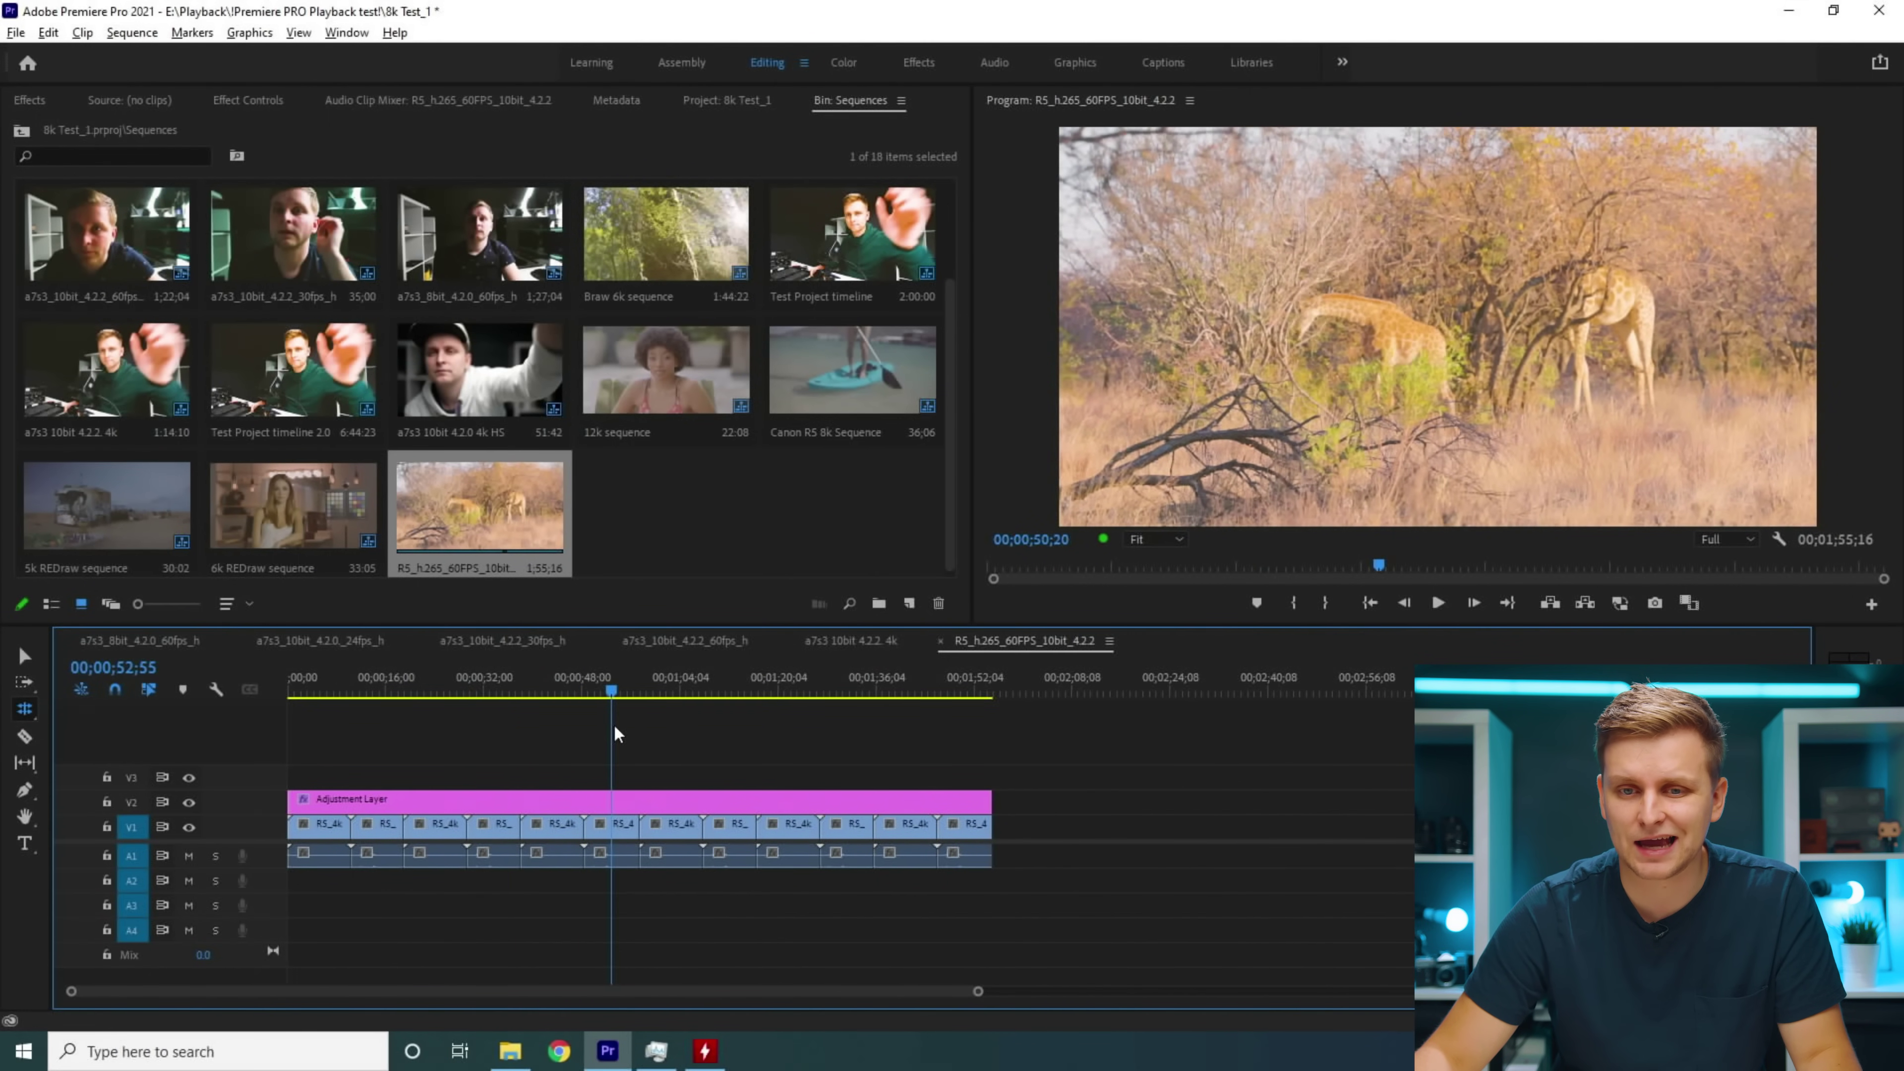
Step: Set the R5 sequence's playback resolution to 1/2 and scrub back to 00;00;34;48
{"action": "left_click", "coordinate": [1709, 538]}
{"action": "left_click", "coordinate": [1717, 570]}
{"action": "left_click_drag", "start_coordinate": [813, 678], "coordinate": [501, 696]}
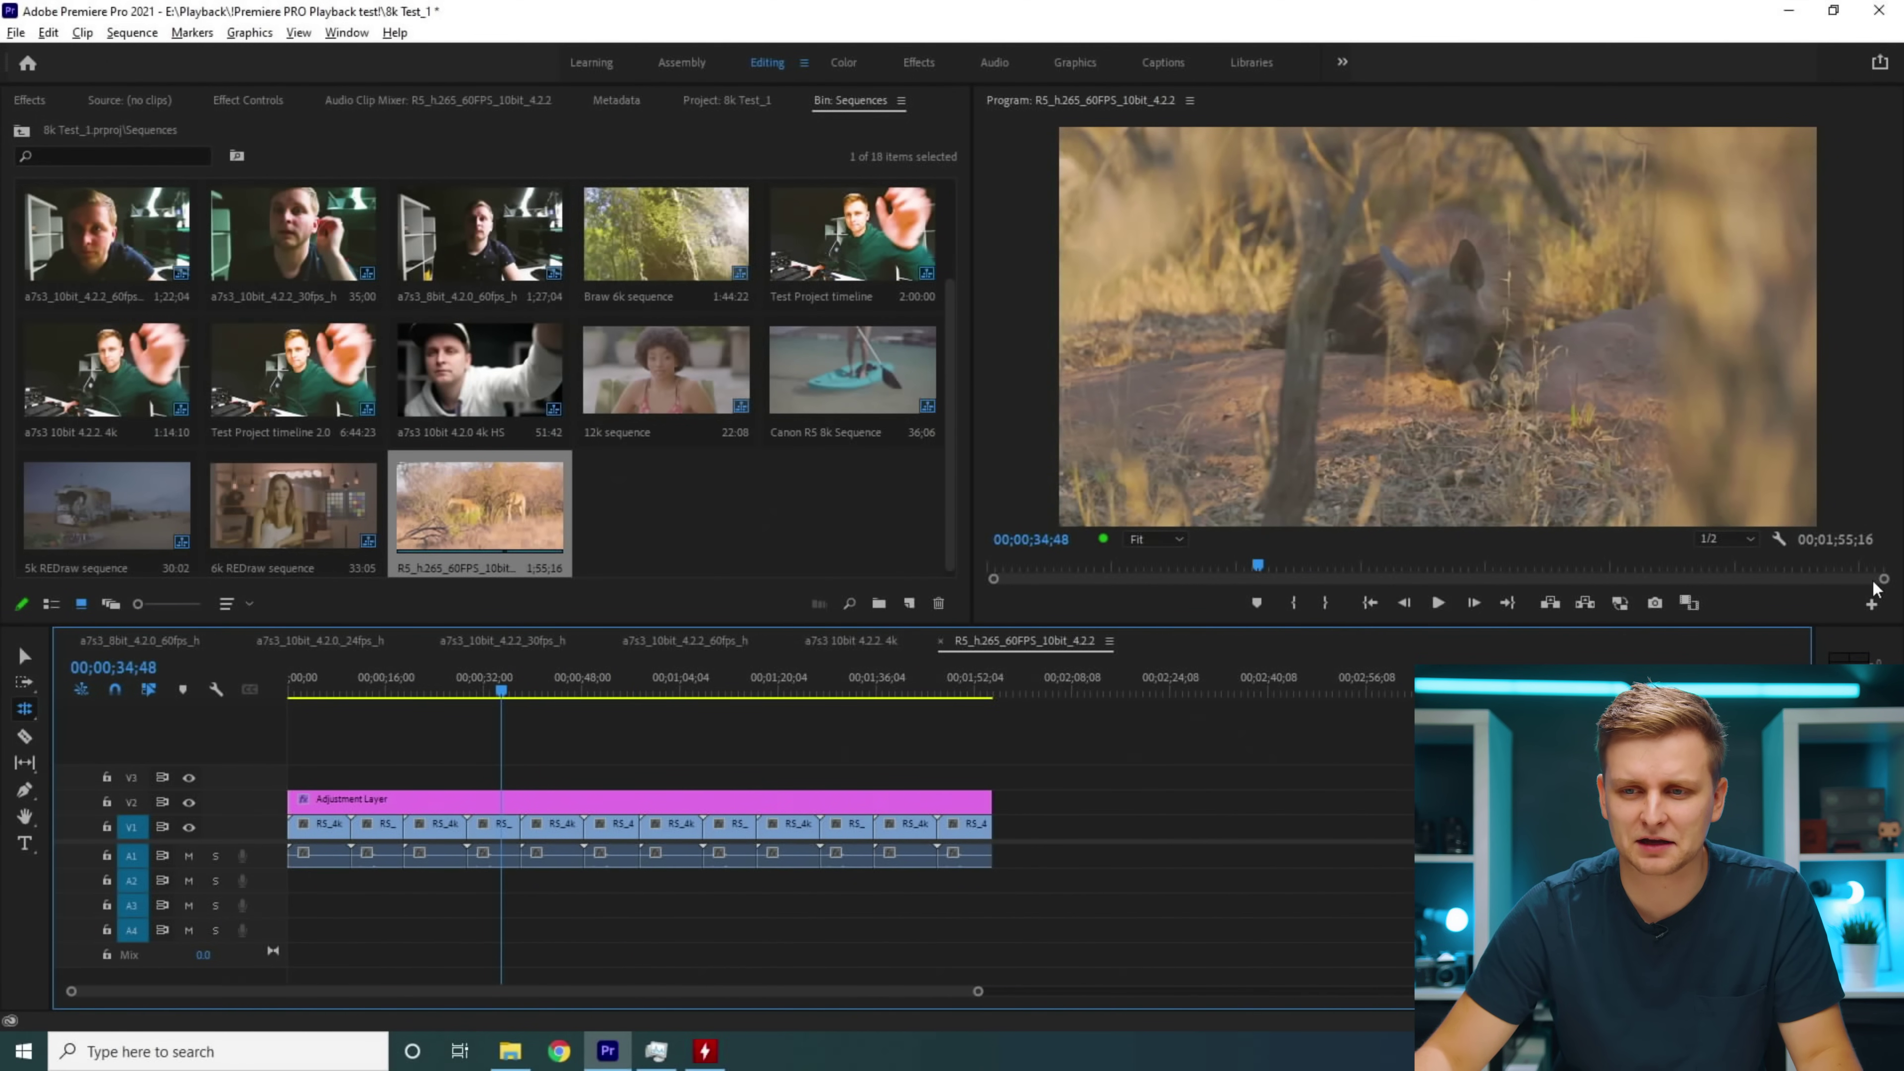
Step: Set the R5 sequence's playback resolution to 1/4, scrub back to about 30 seconds, and start playback
{"action": "left_click", "coordinate": [1717, 539]}
{"action": "left_click", "coordinate": [1717, 593]}
{"action": "left_click_drag", "start_coordinate": [652, 698], "coordinate": [505, 697]}
{"action": "key", "text": "space"}
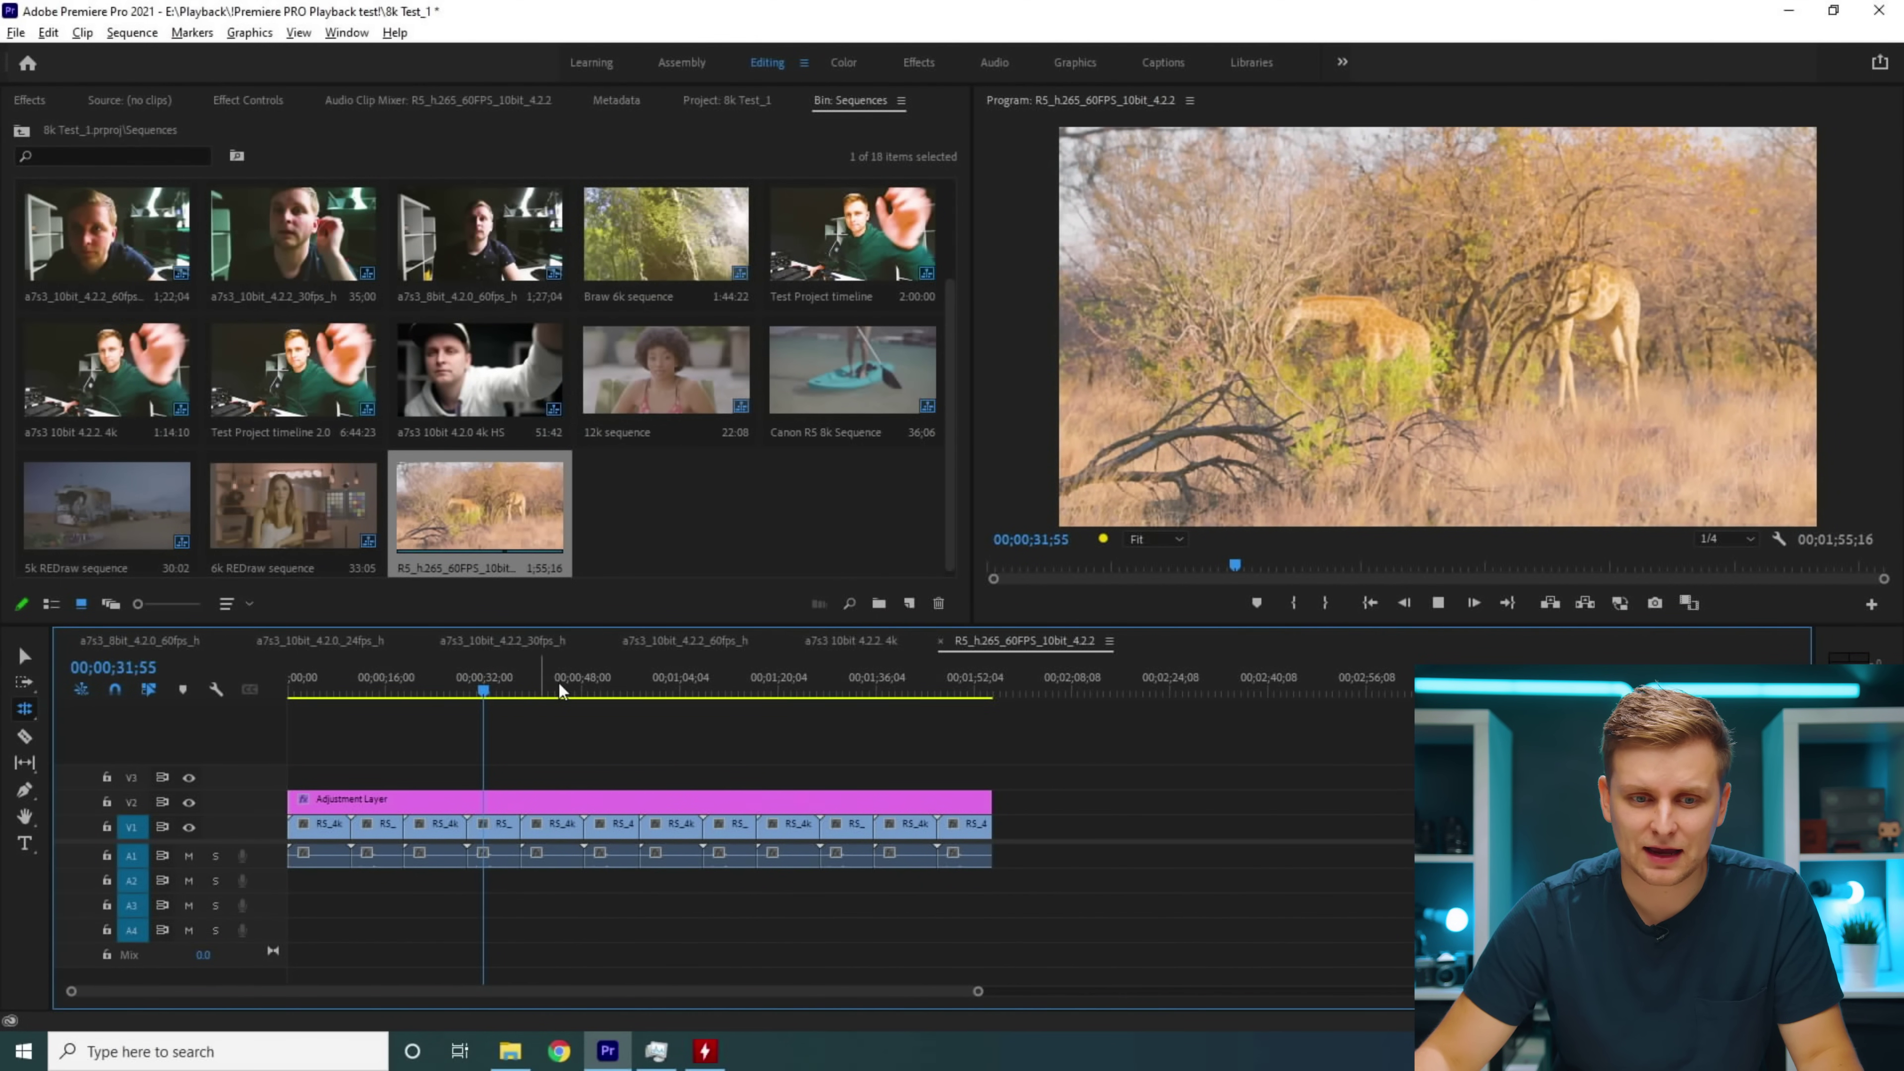
Step: Check the CPU load in Task Manager and the core temperatures in HWMonitor during the R5 playback
{"action": "left_click", "coordinate": [657, 1054]}
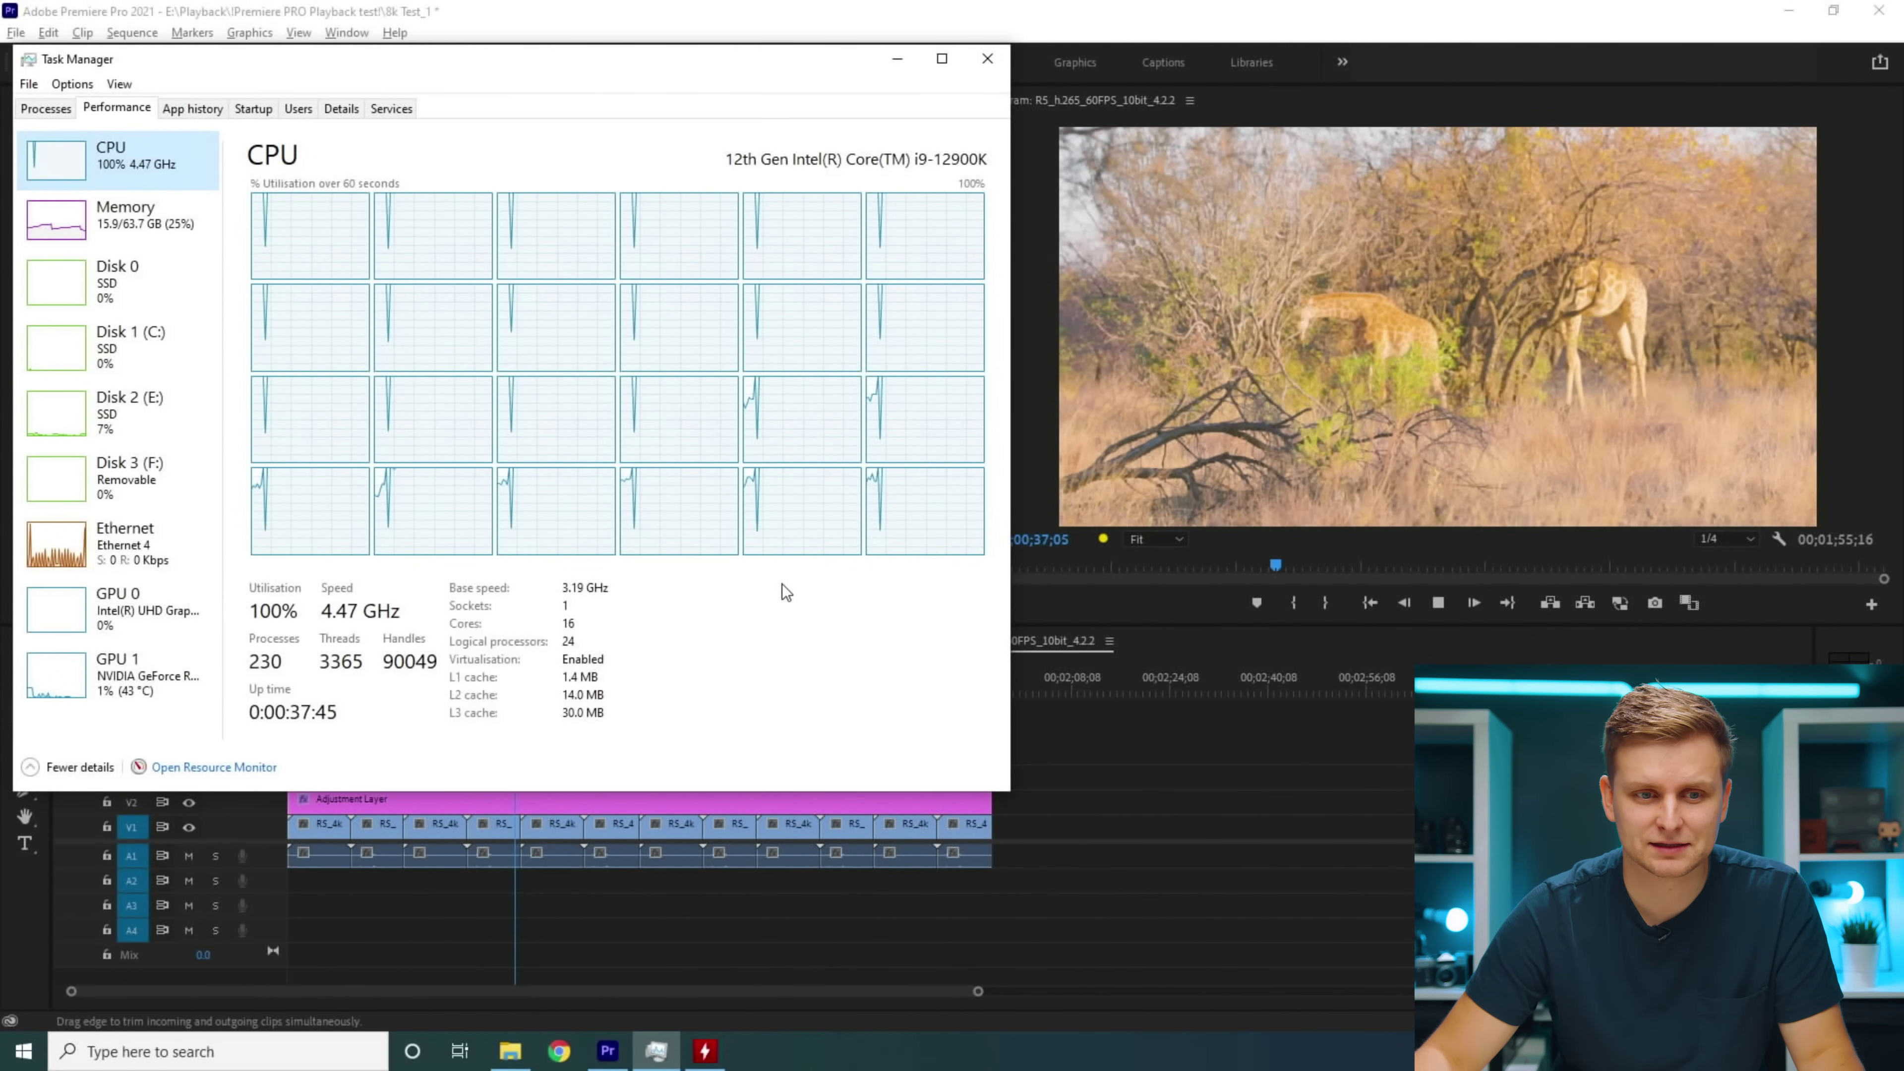
{"action": "left_click", "coordinate": [1233, 815]}
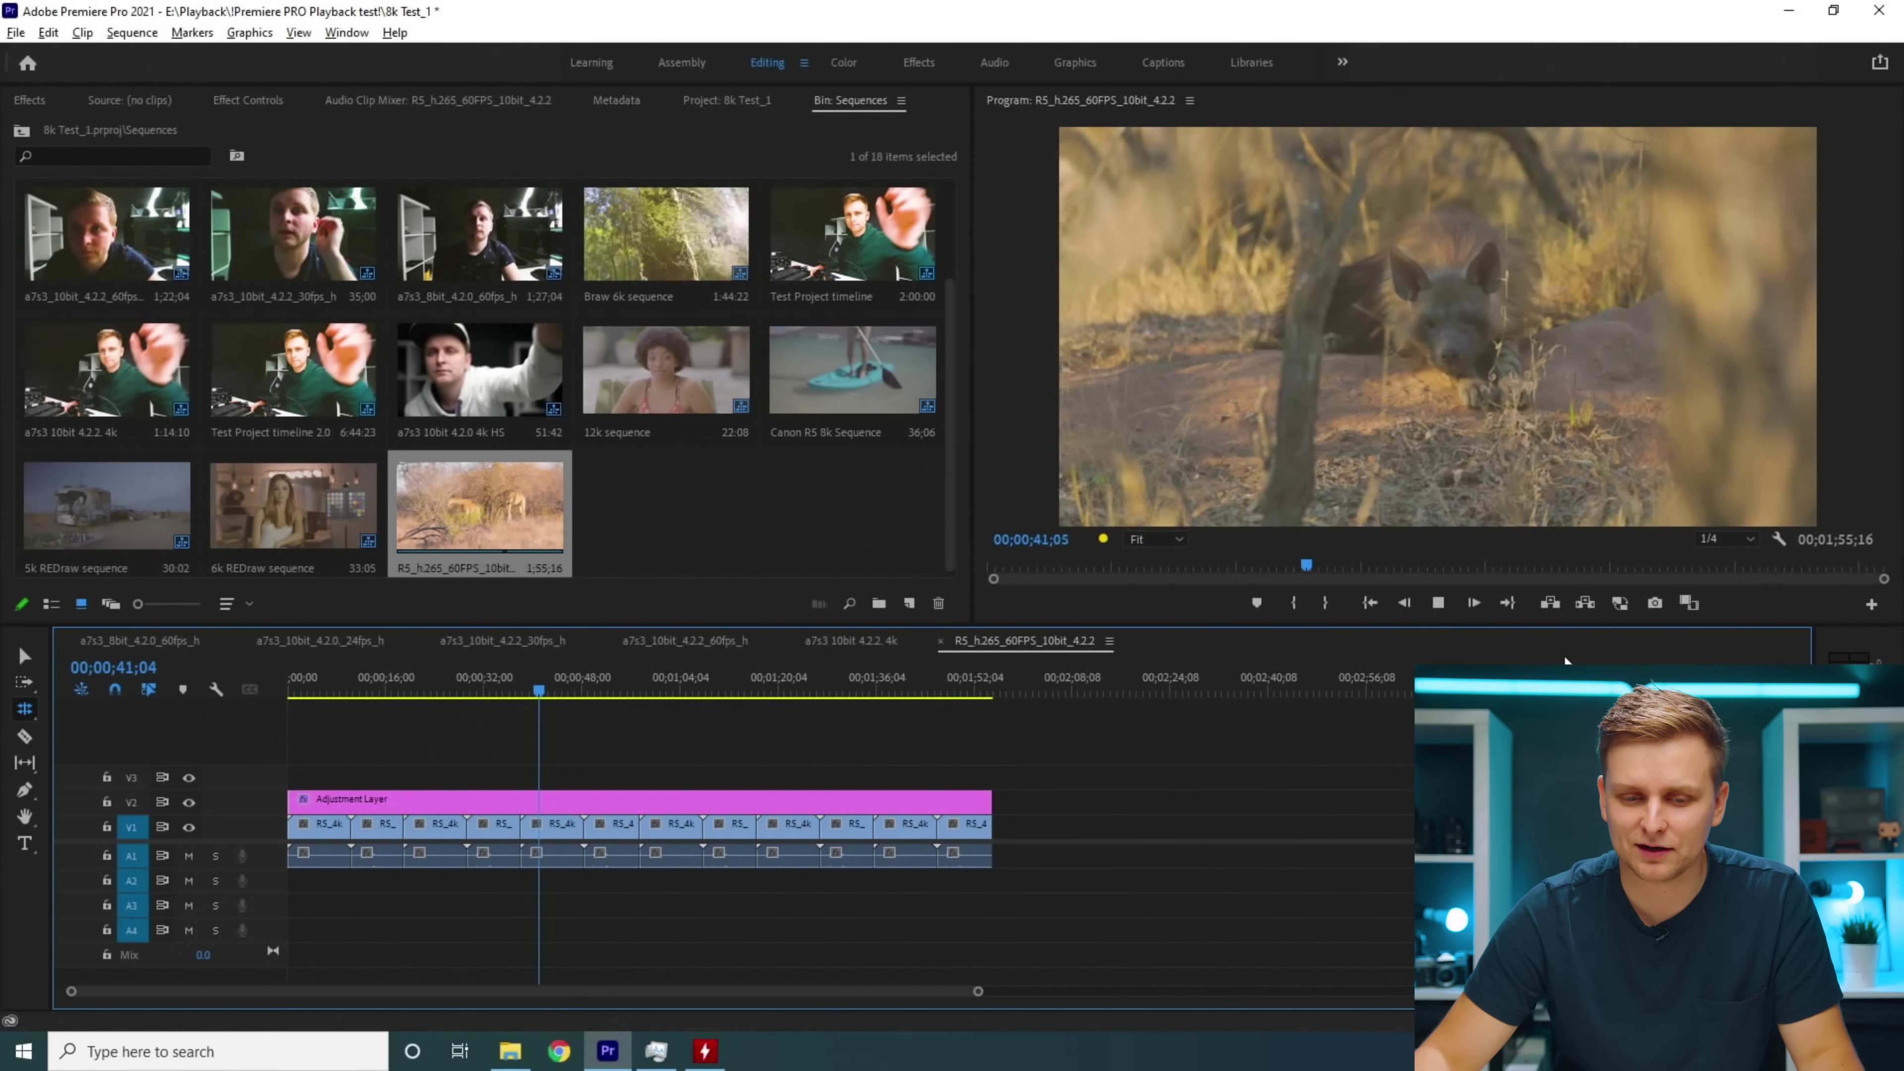
{"action": "left_click", "coordinate": [704, 1051]}
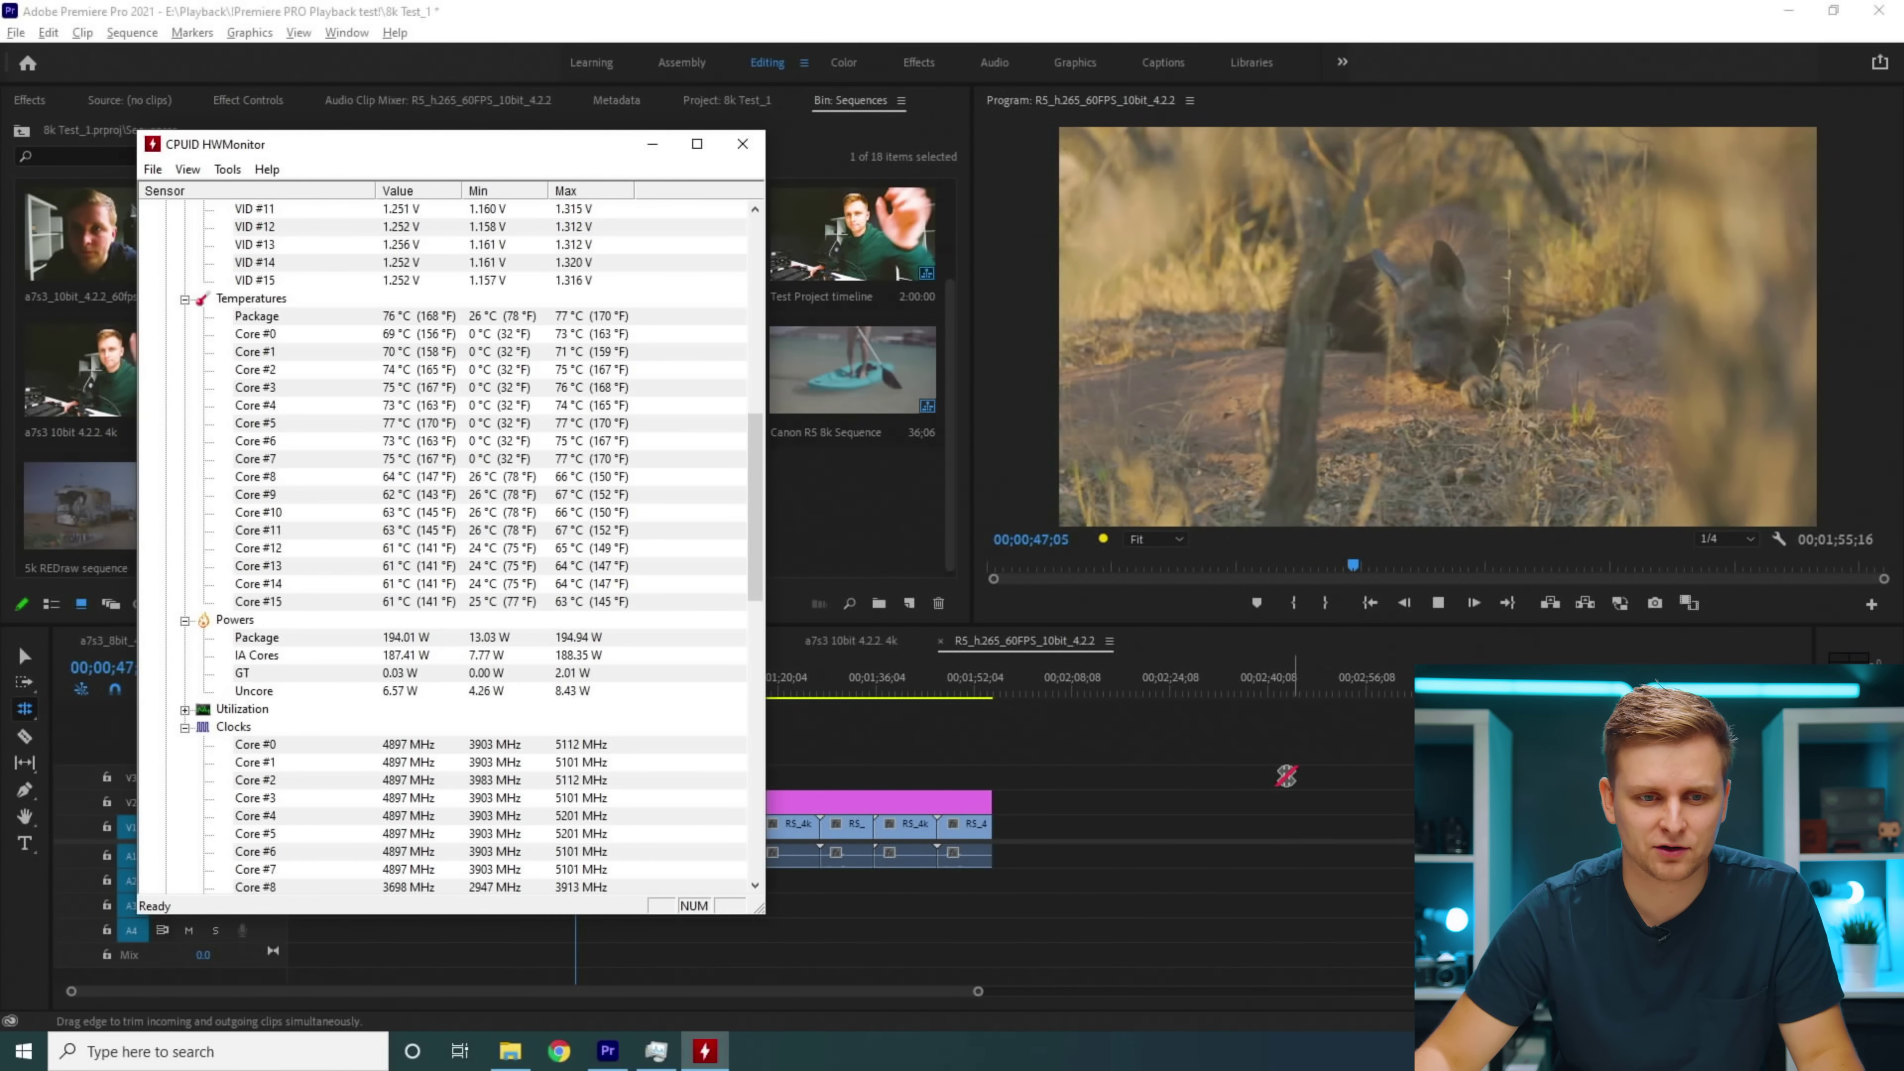
{"action": "left_click", "coordinate": [1286, 776]}
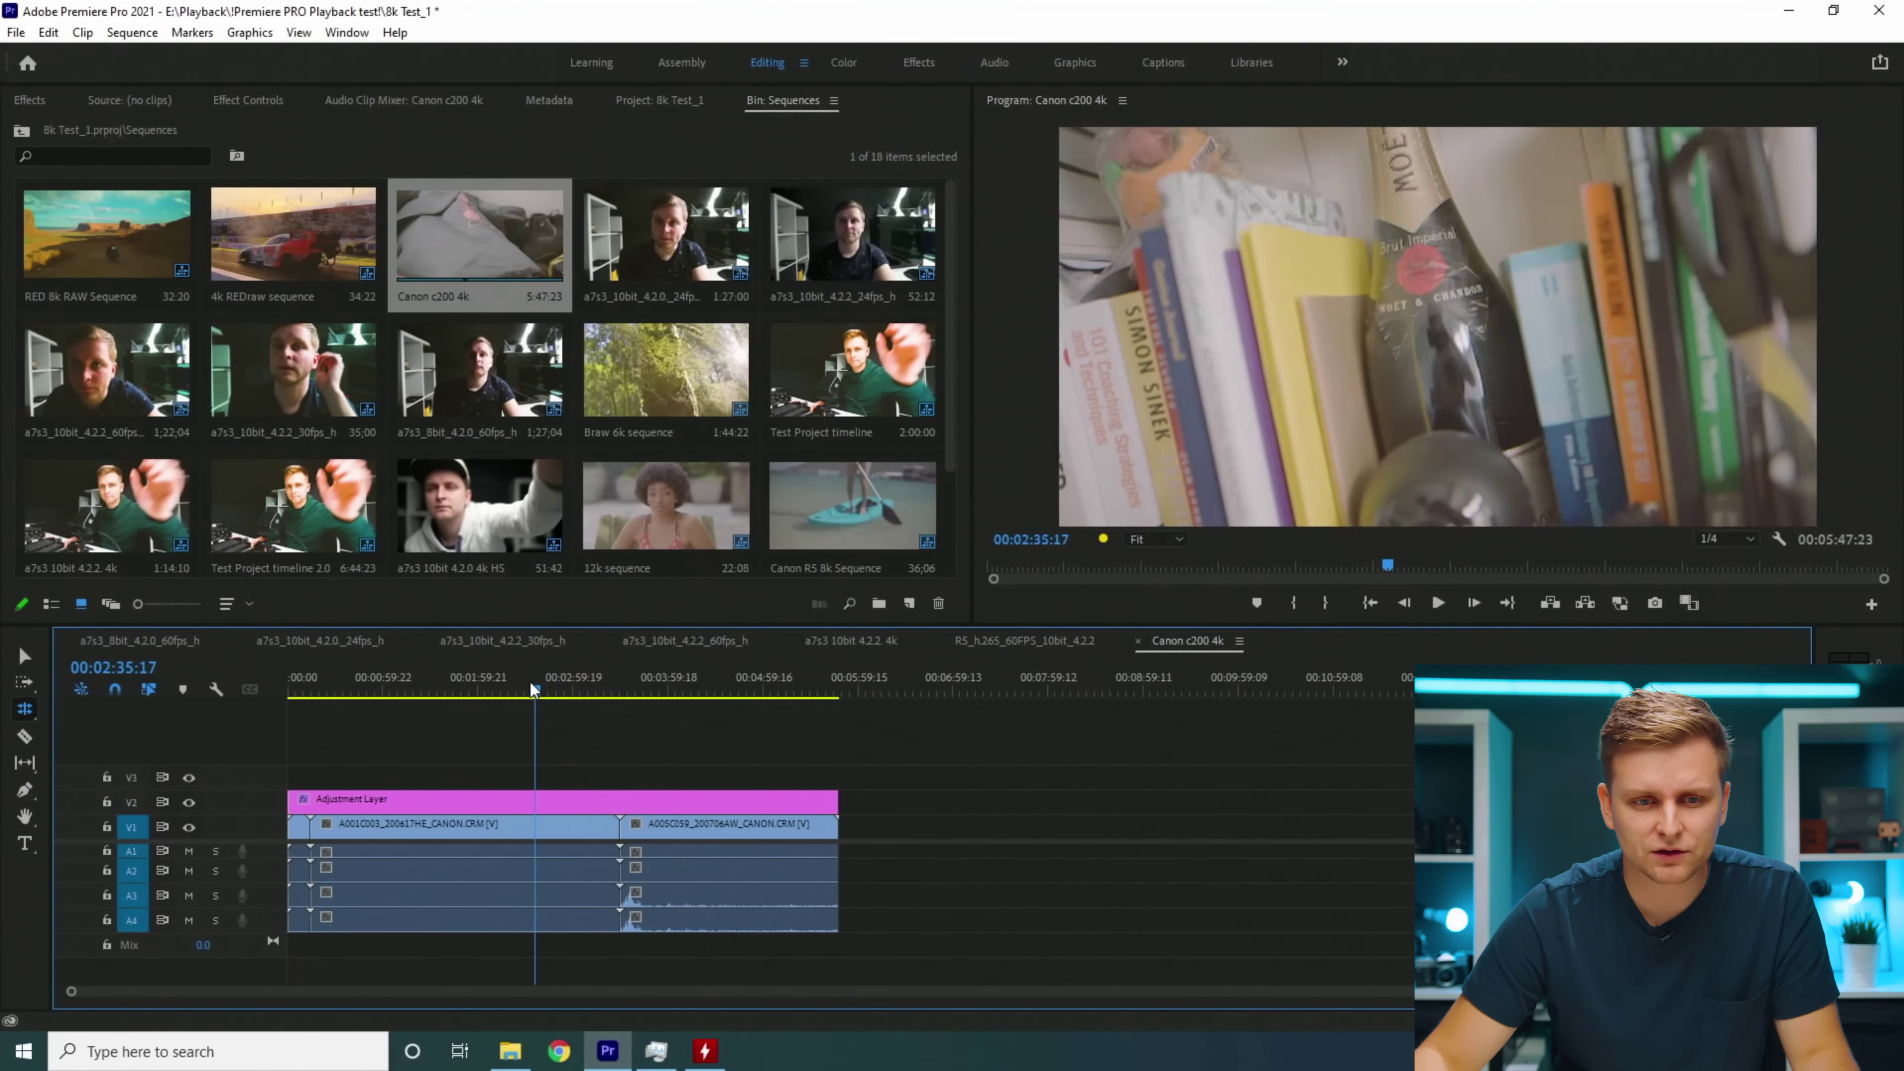
Step: Set the Canon c200 4k sequence's playback resolution to Full and scrub through its first long clip
{"action": "left_click_drag", "start_coordinate": [529, 682], "coordinate": [377, 692]}
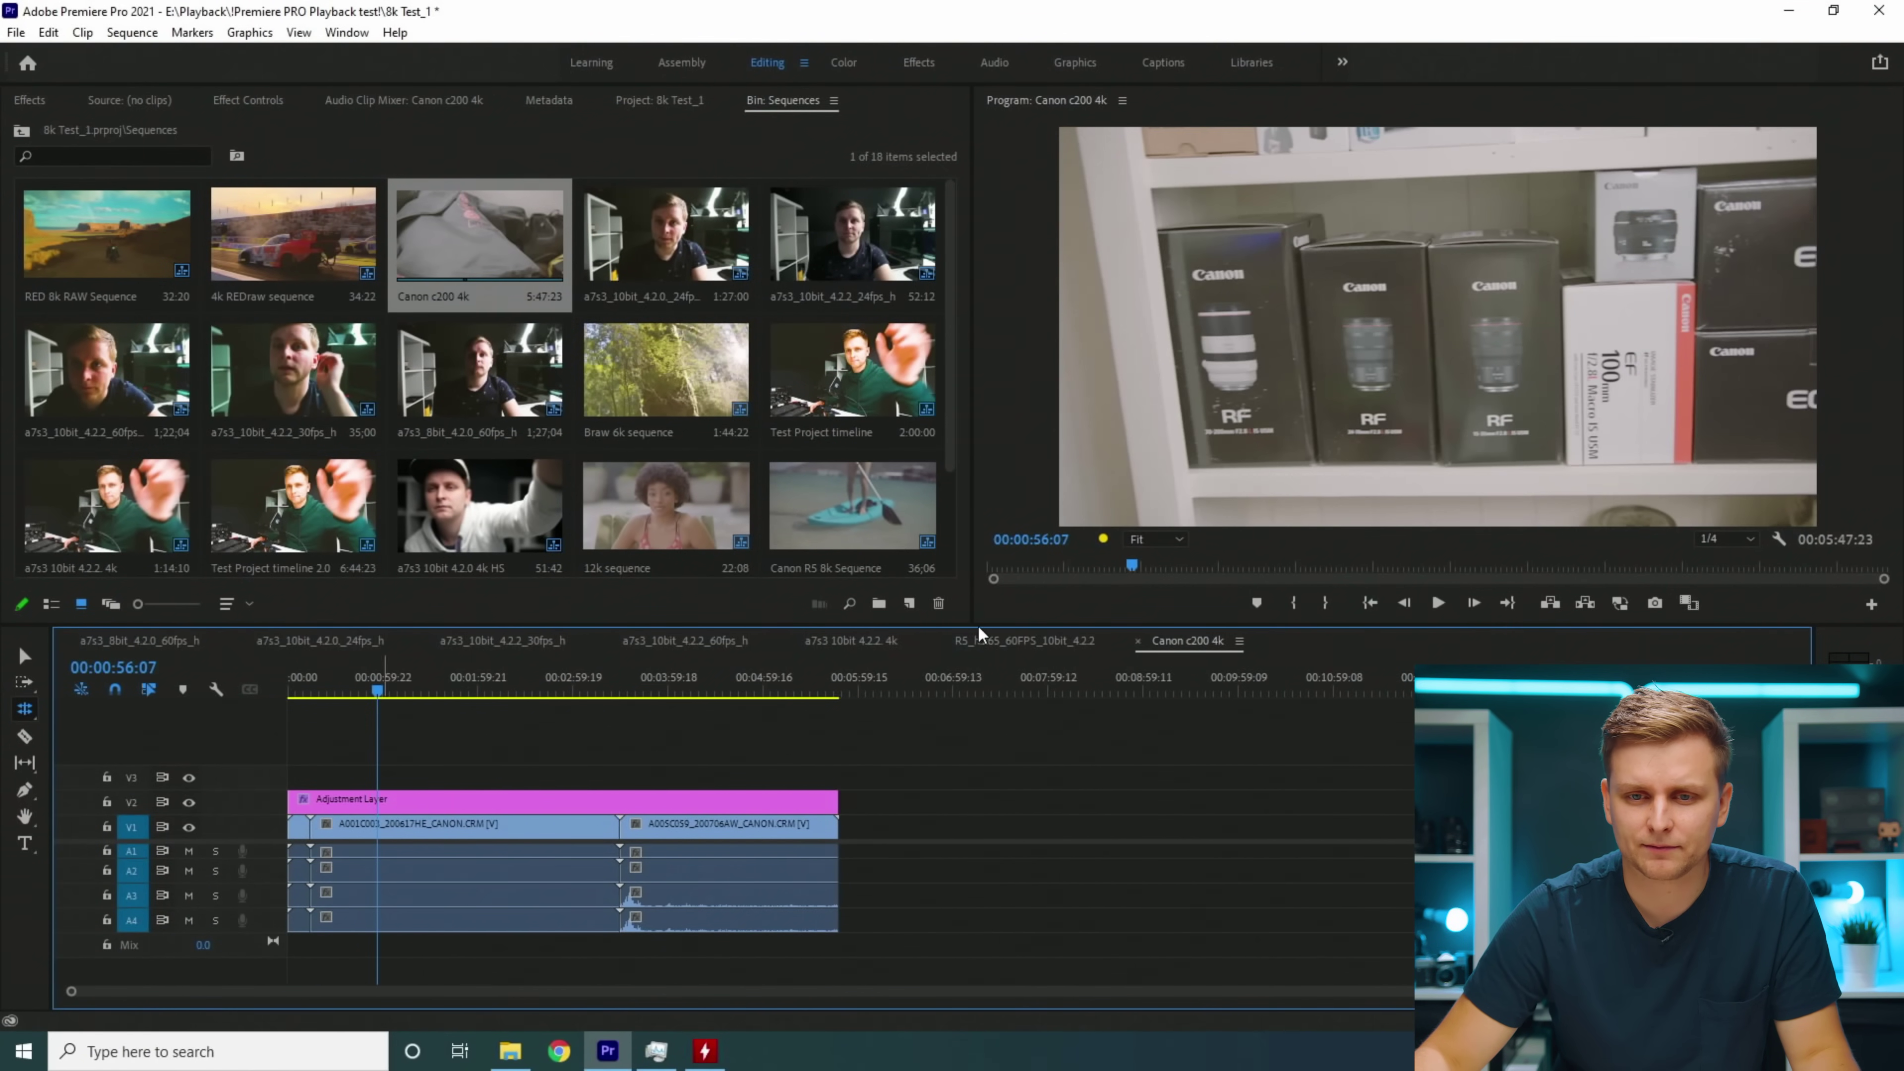
{"action": "left_click", "coordinate": [1736, 539]}
{"action": "left_click", "coordinate": [1716, 557]}
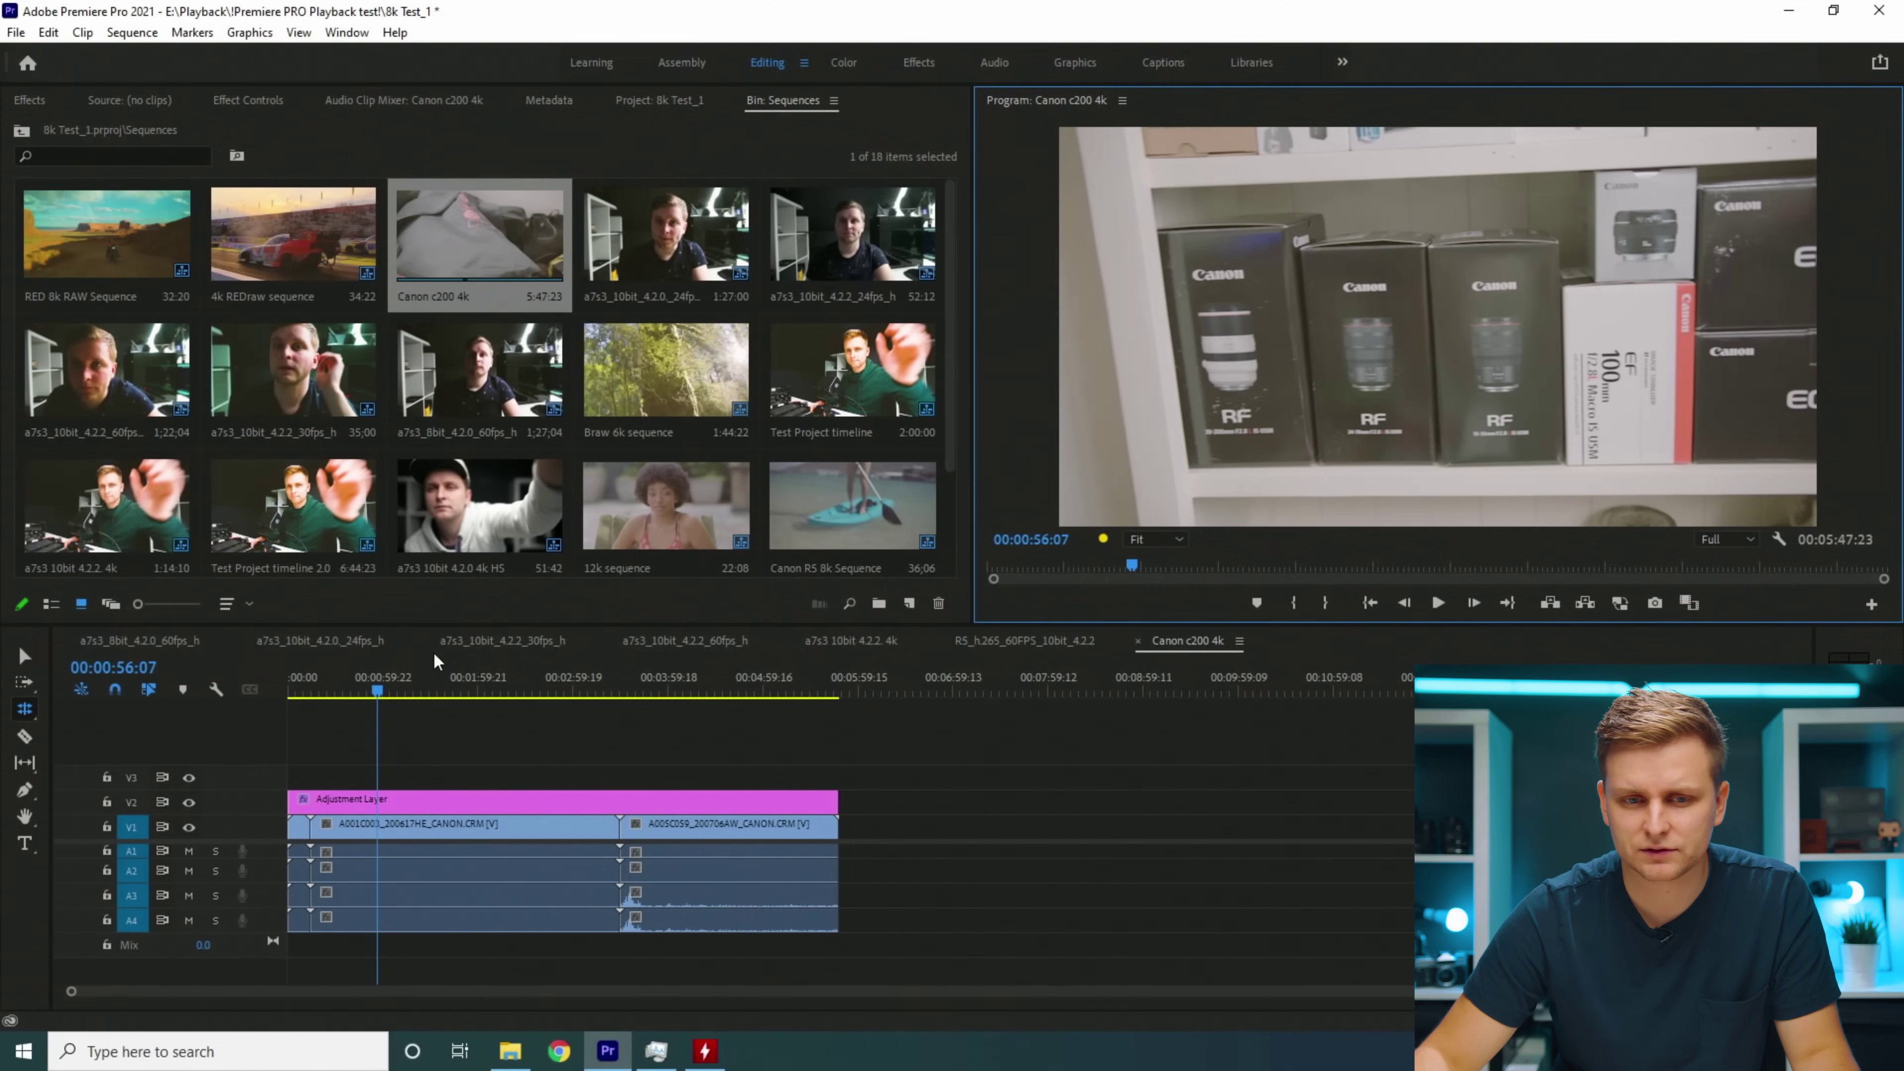
{"action": "mouse_move", "coordinate": [394, 697]}
{"action": "left_mouse_down"}
{"action": "mouse_move", "coordinate": [293, 689]}
{"action": "mouse_move", "coordinate": [423, 694]}
{"action": "left_mouse_up"}
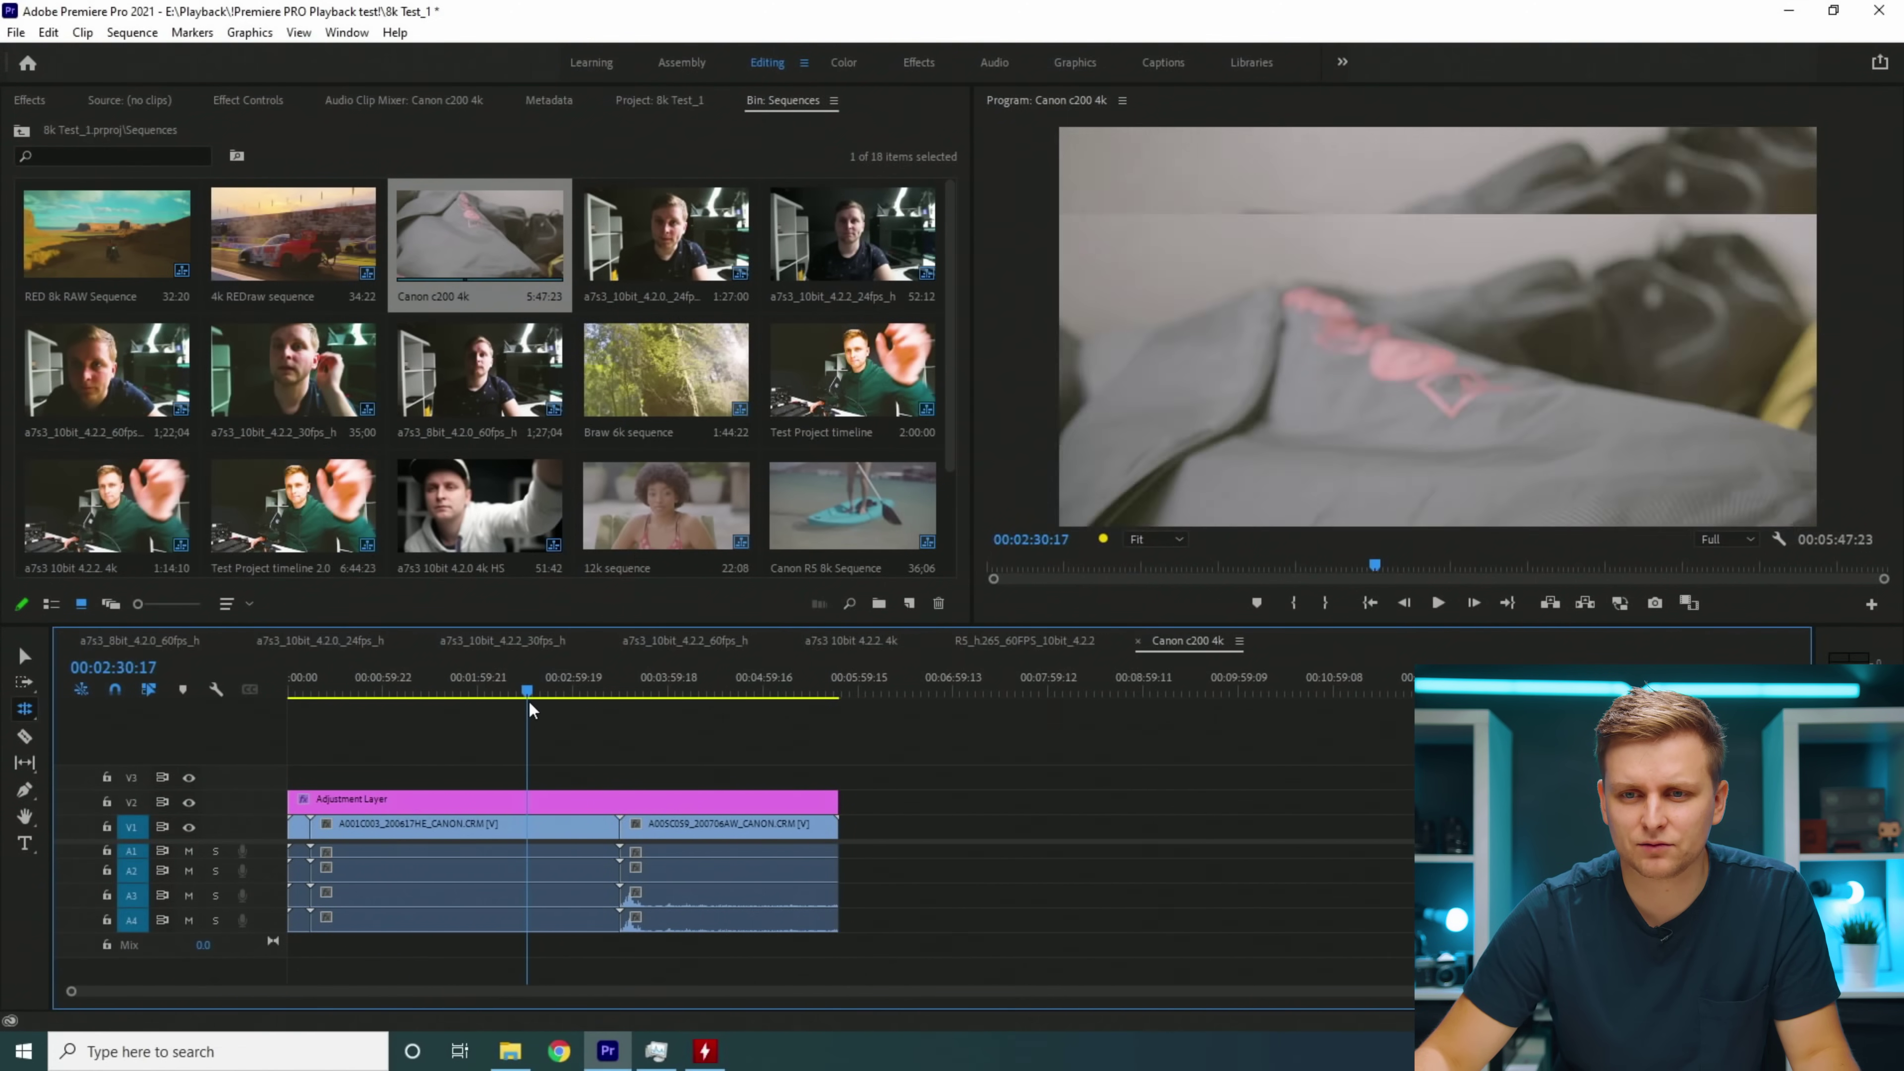
{"action": "left_click_drag", "start_coordinate": [603, 705], "coordinate": [198, 727]}
Step: Play the Canon c200 4k sequence from the start, checking CPU load in Task Manager and temperatures in HWMonitor
{"action": "key", "text": "space"}
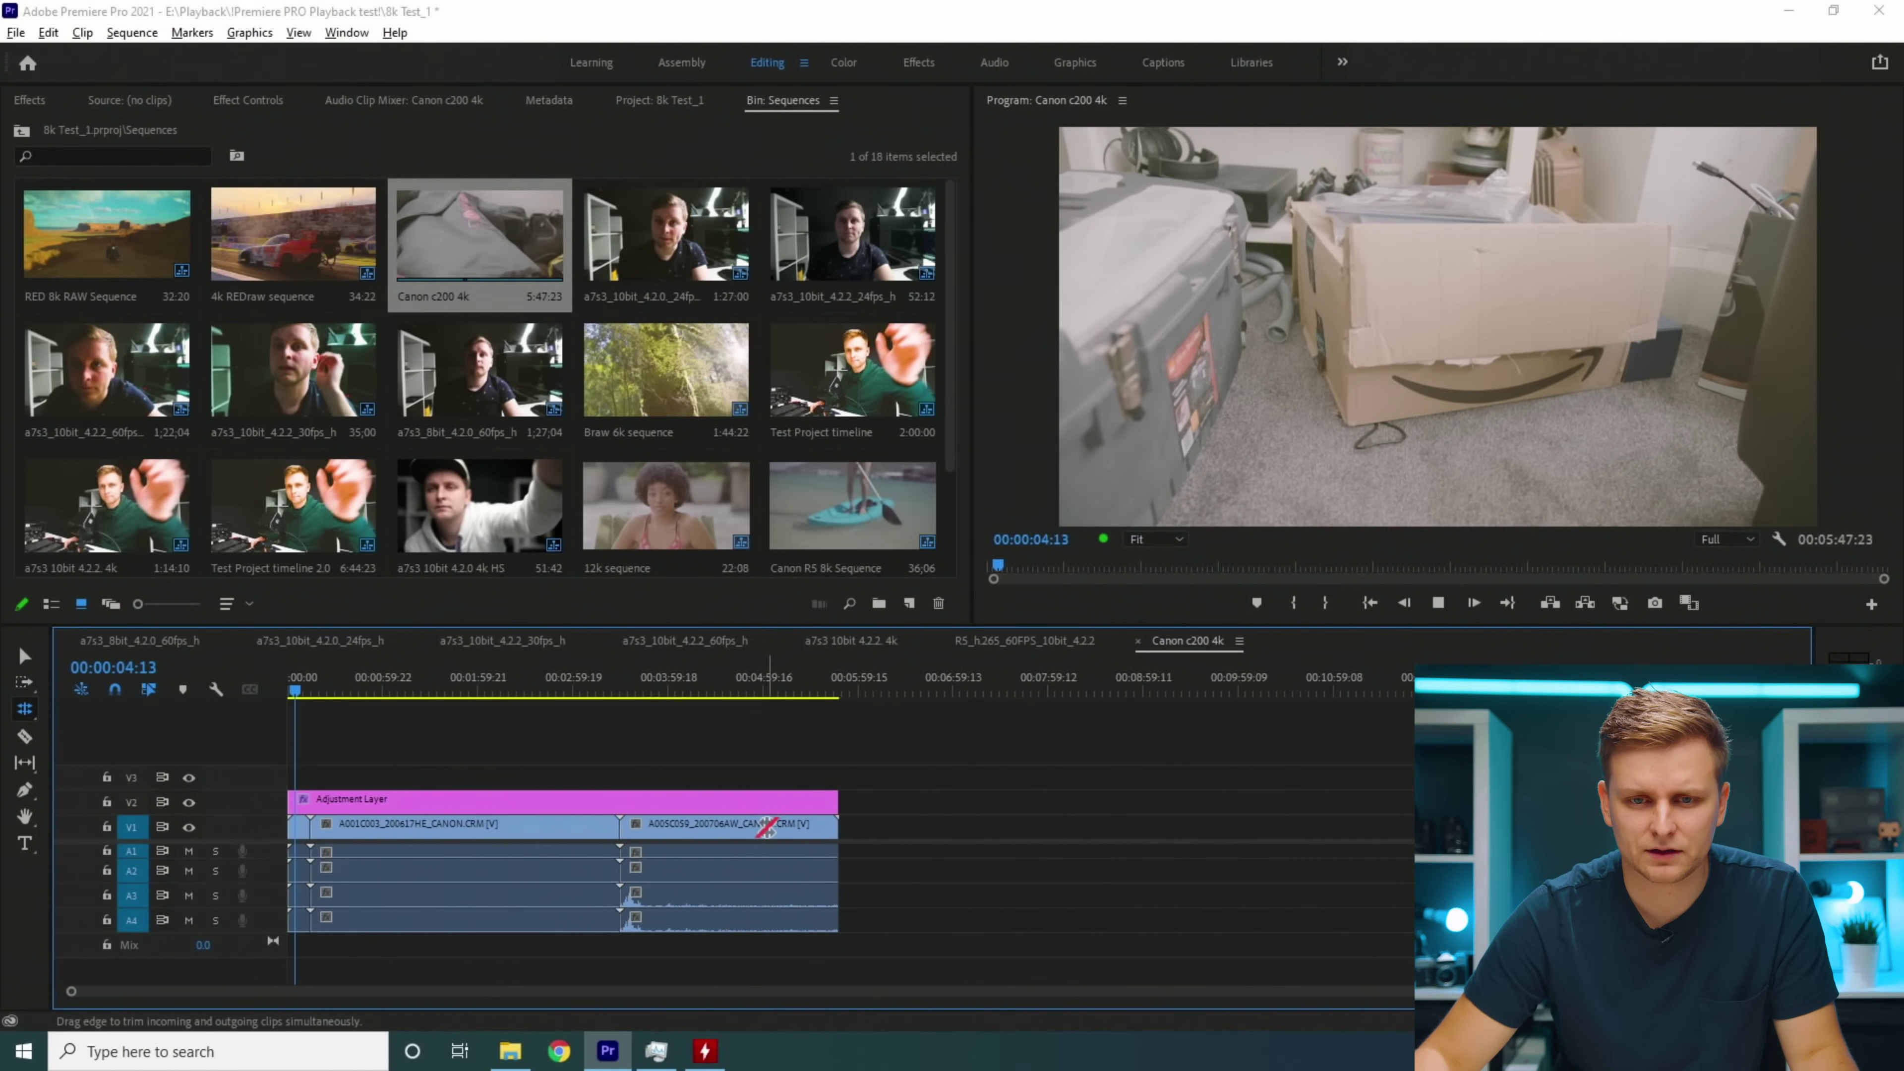
{"action": "key", "text": "alt+Tab"}
{"action": "key", "text": "alt+Tab"}
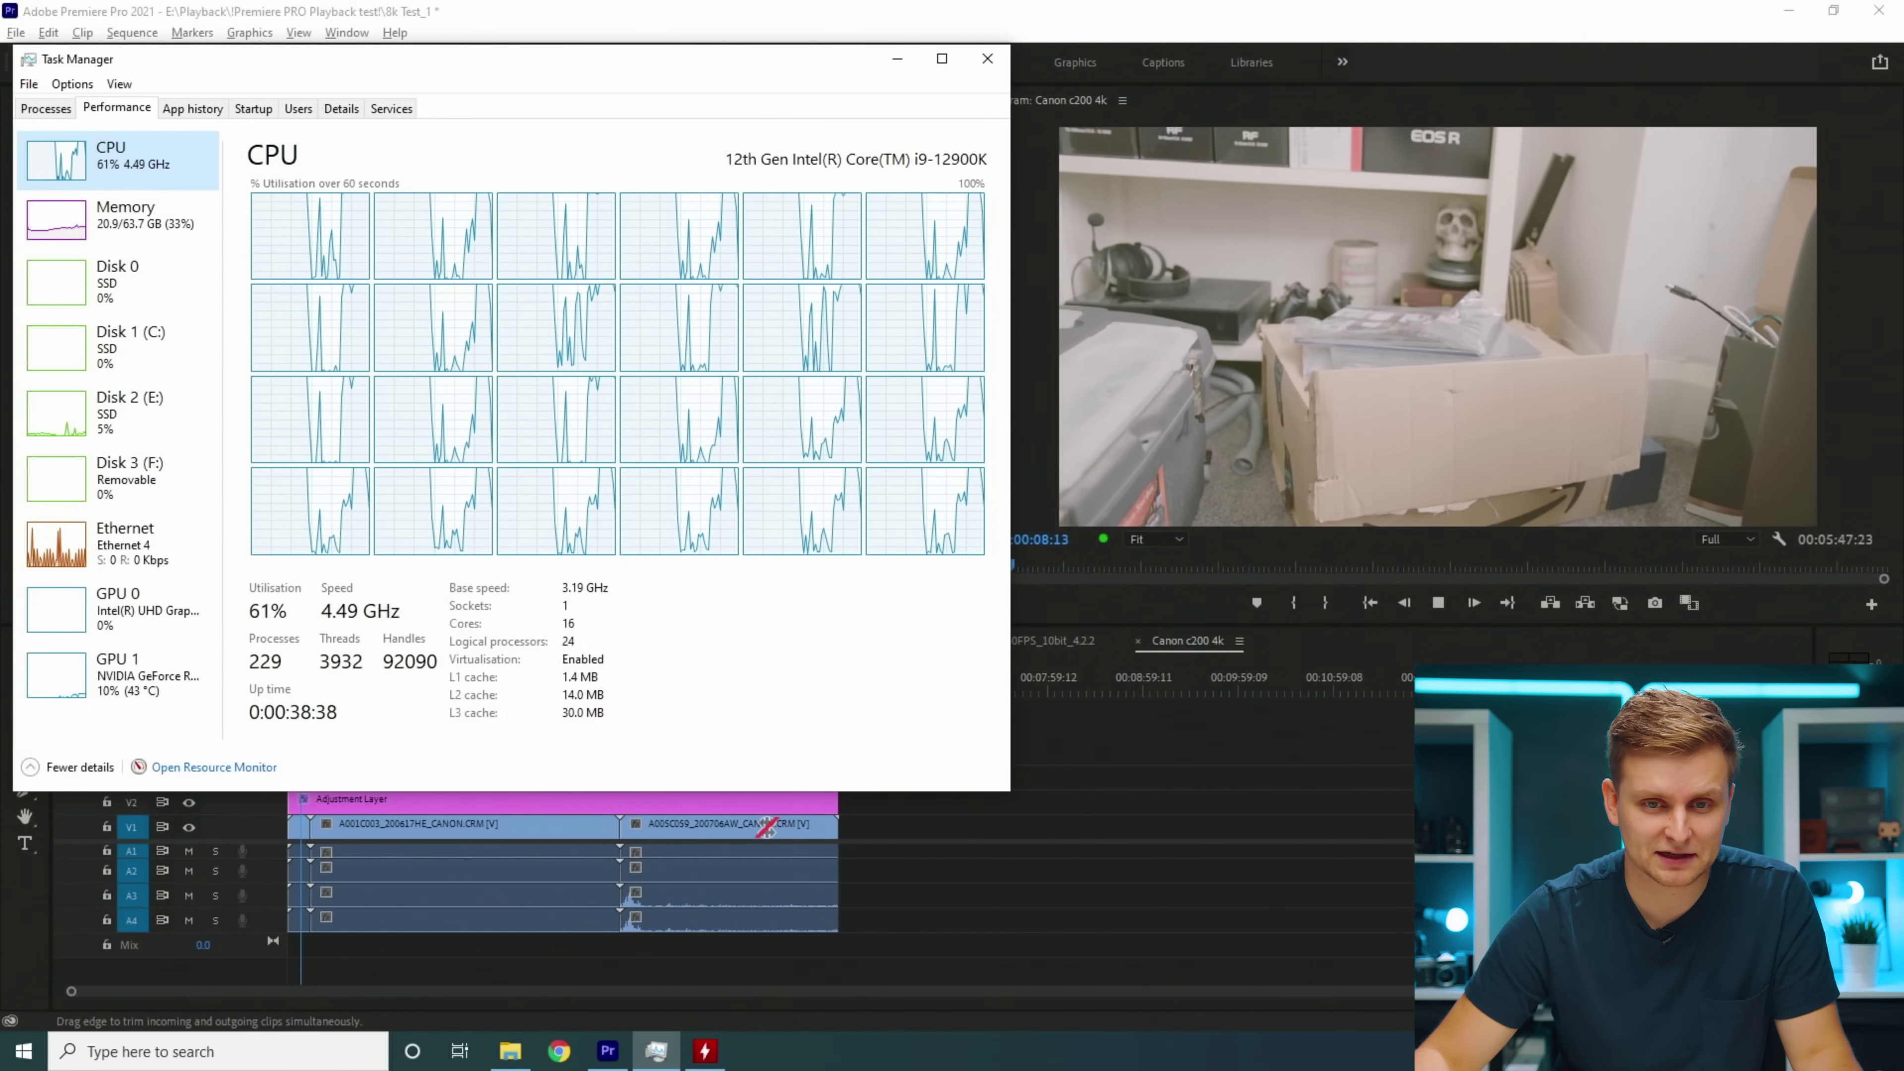
{"action": "key", "text": "alt+Tab"}
{"action": "key", "text": "alt+Tab"}
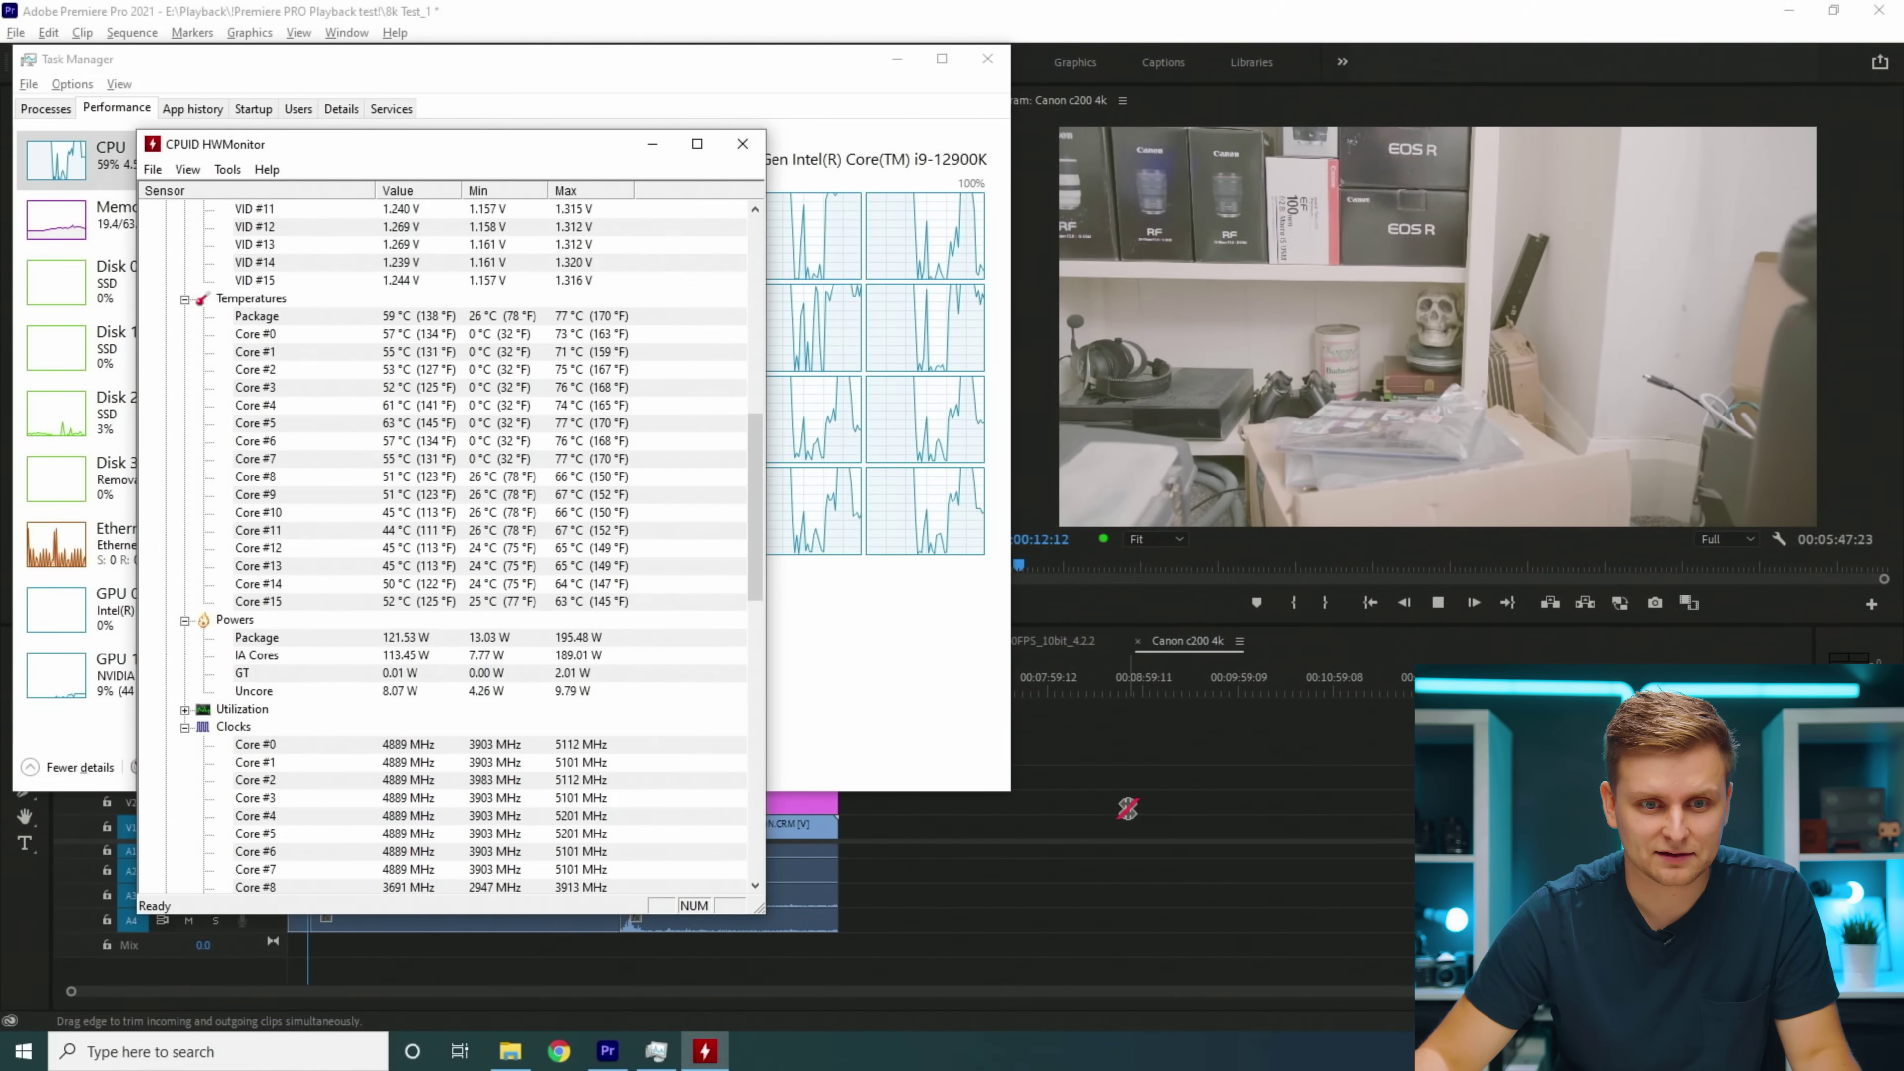
{"action": "key", "text": "alt+Tab"}
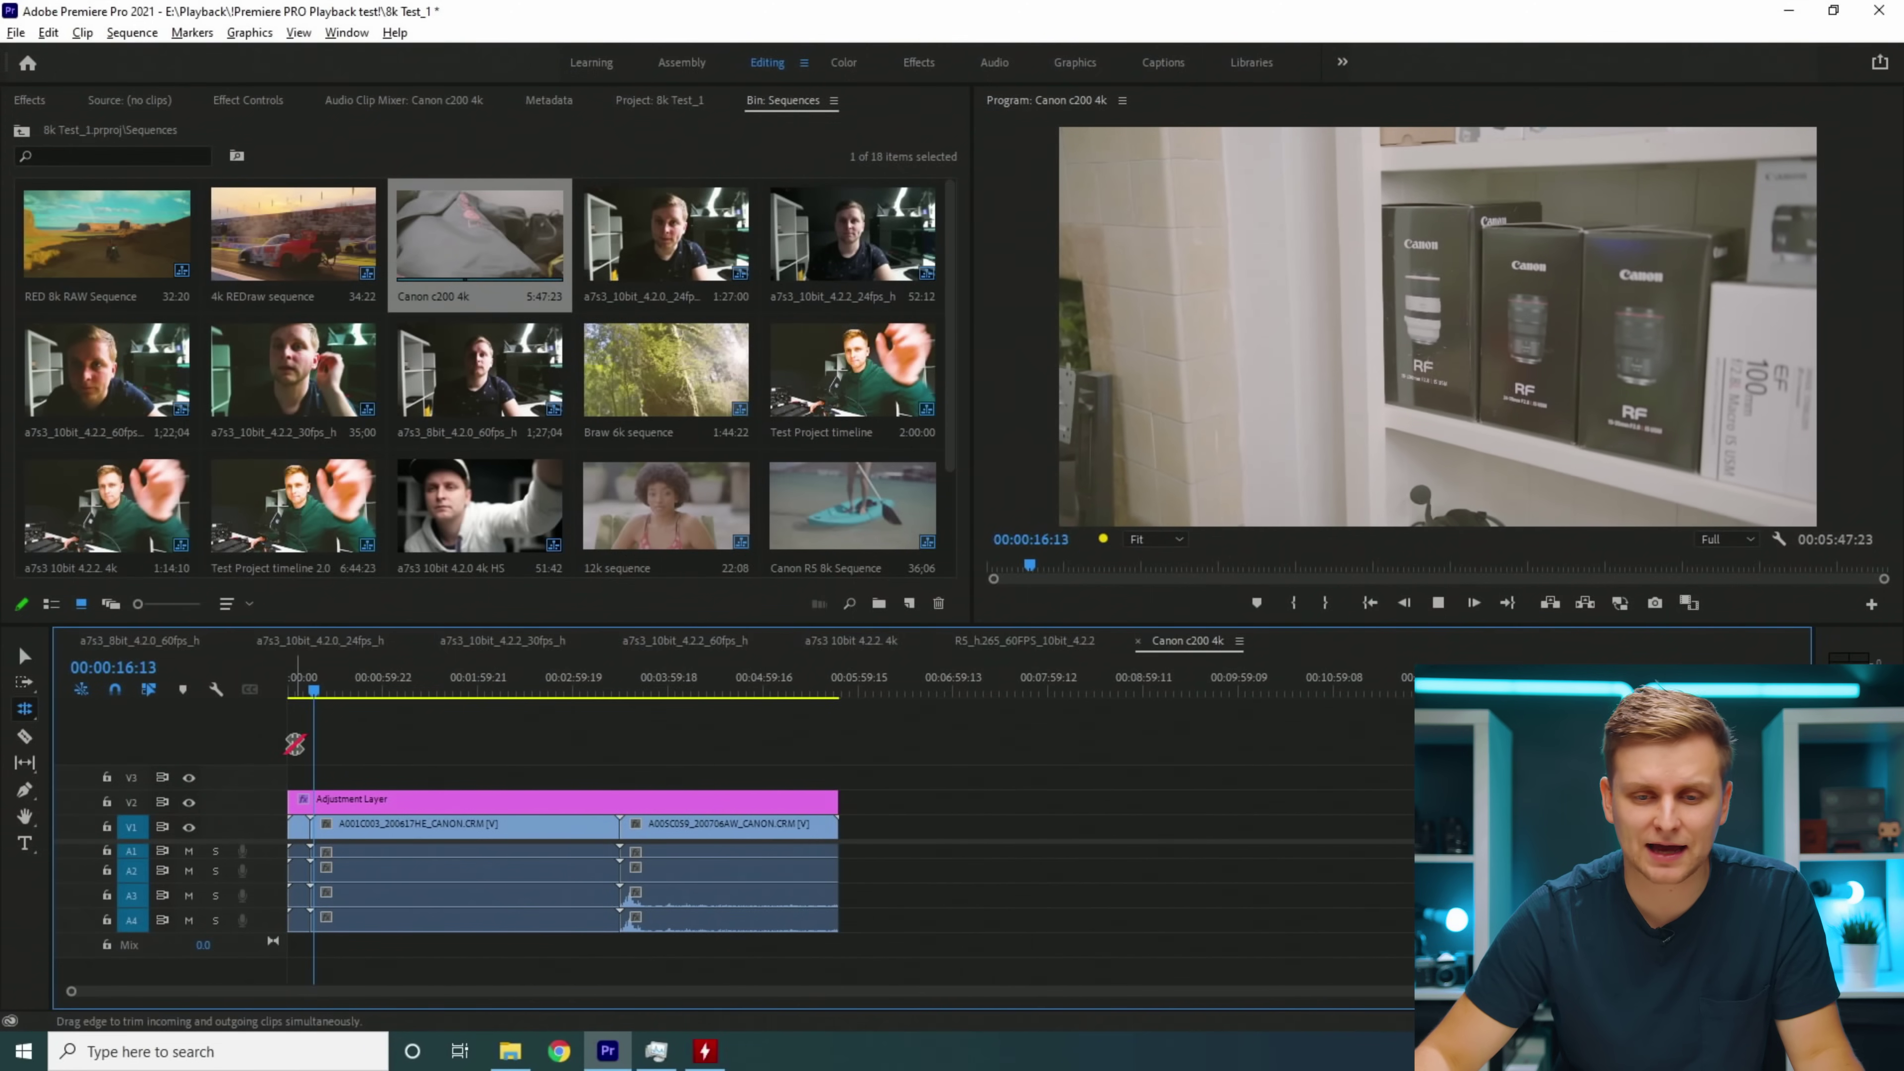
Step: Scrub back and forth through the Canon c200 4k sequence to test full-resolution responsiveness
{"action": "left_click", "coordinate": [373, 688]}
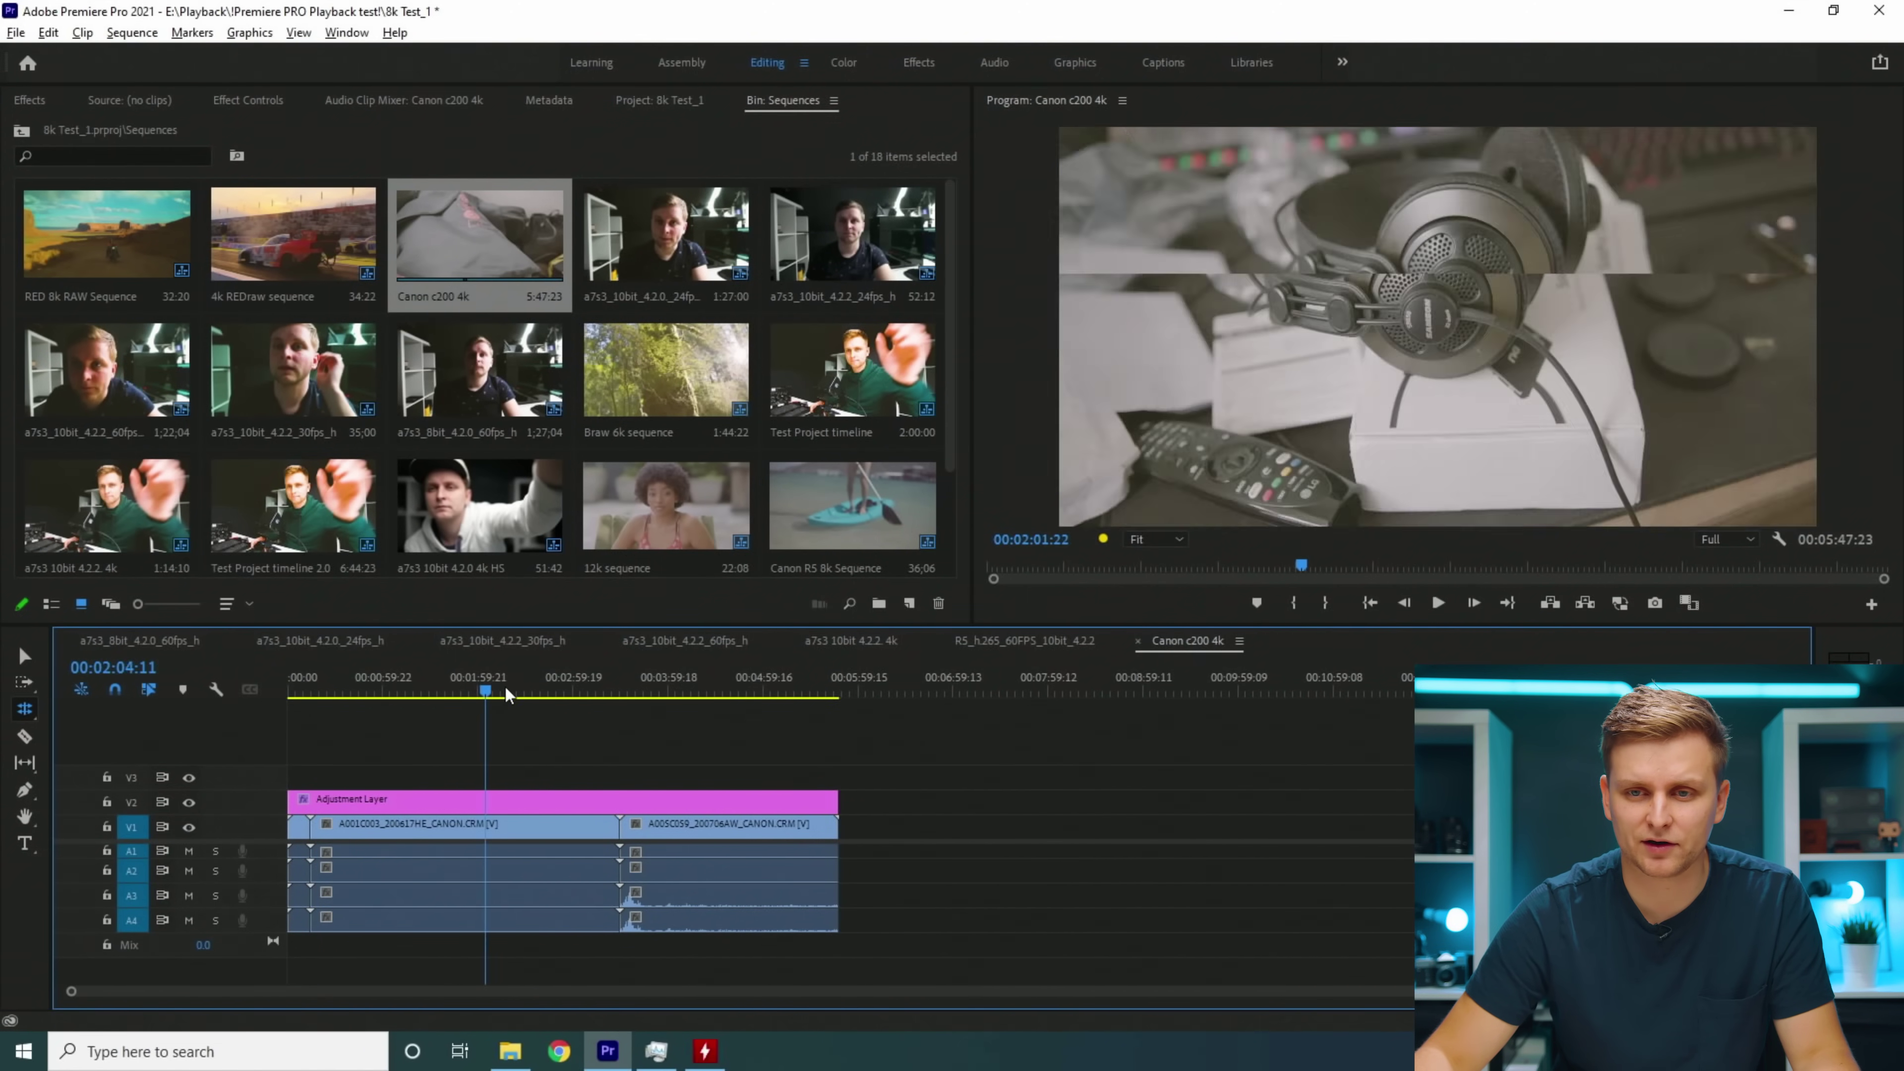
{"action": "left_click_drag", "start_coordinate": [572, 739], "coordinate": [670, 730]}
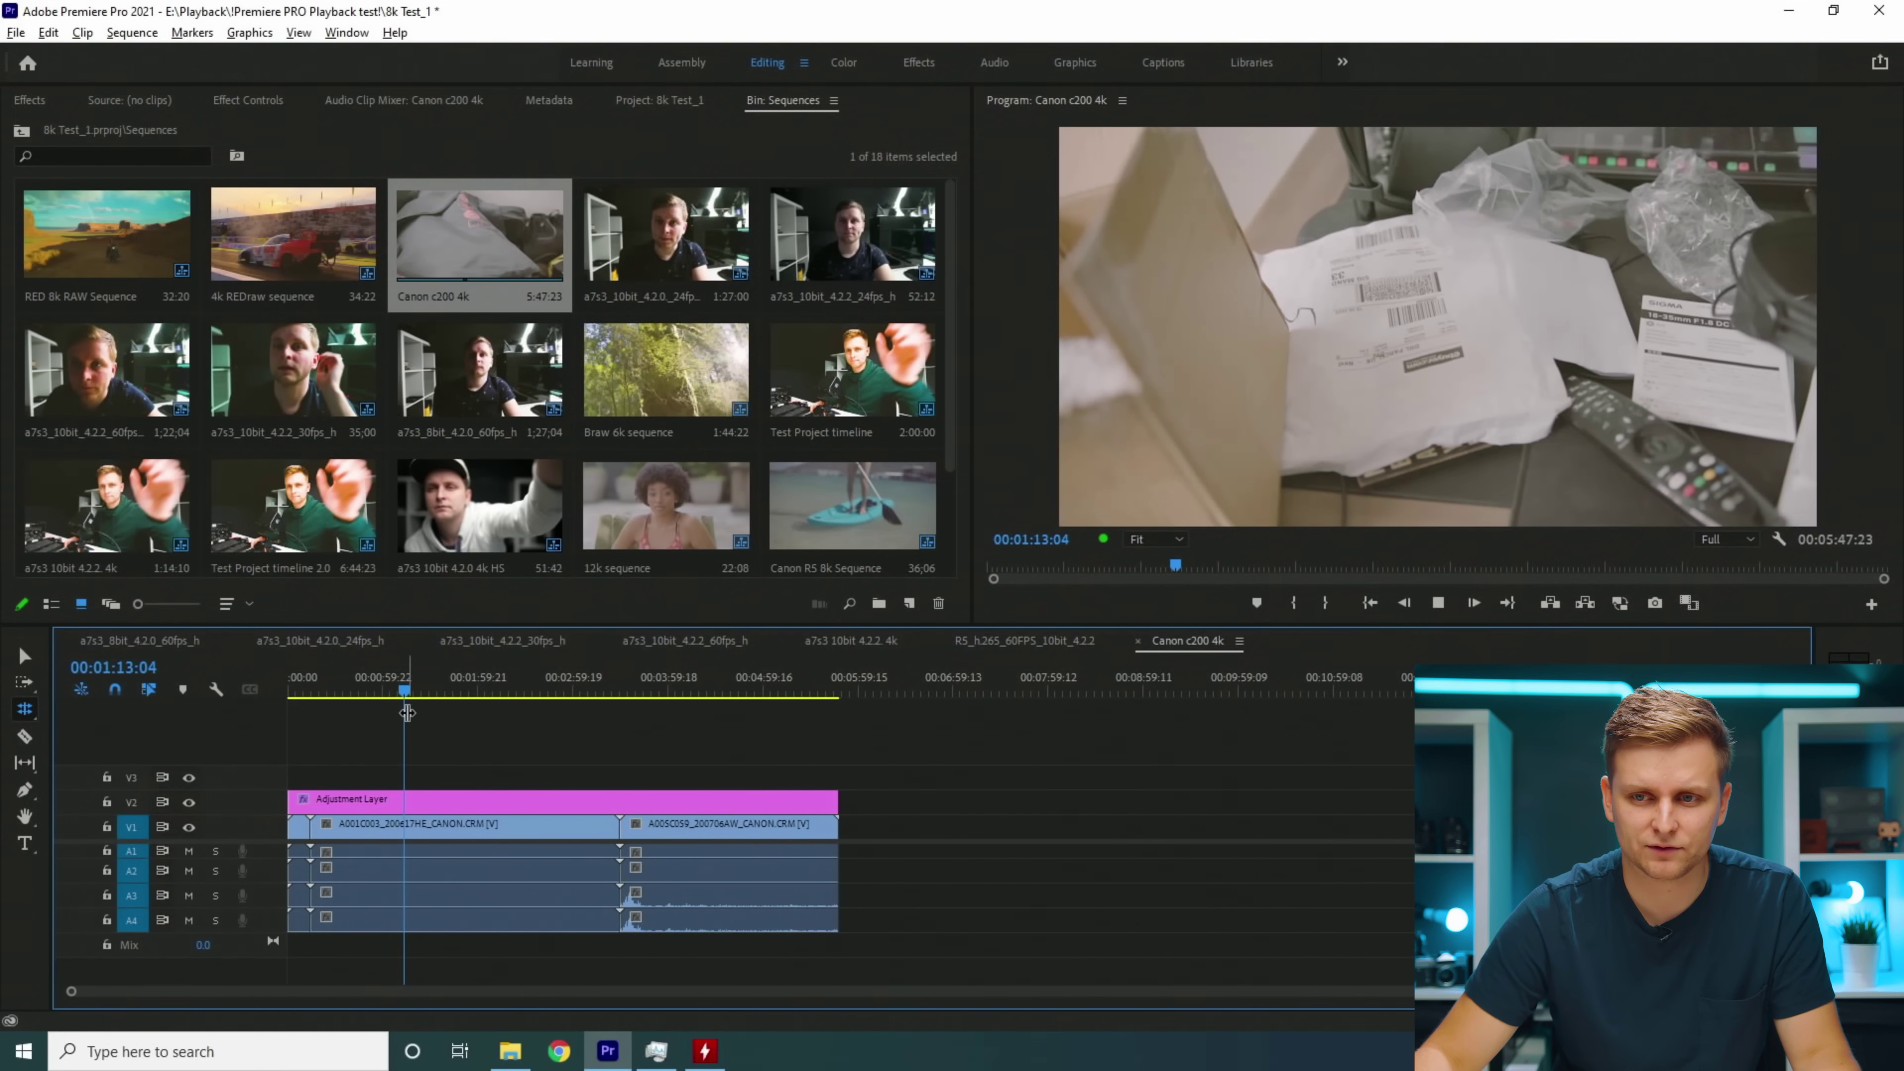
{"action": "left_click_drag", "start_coordinate": [477, 695], "coordinate": [301, 678]}
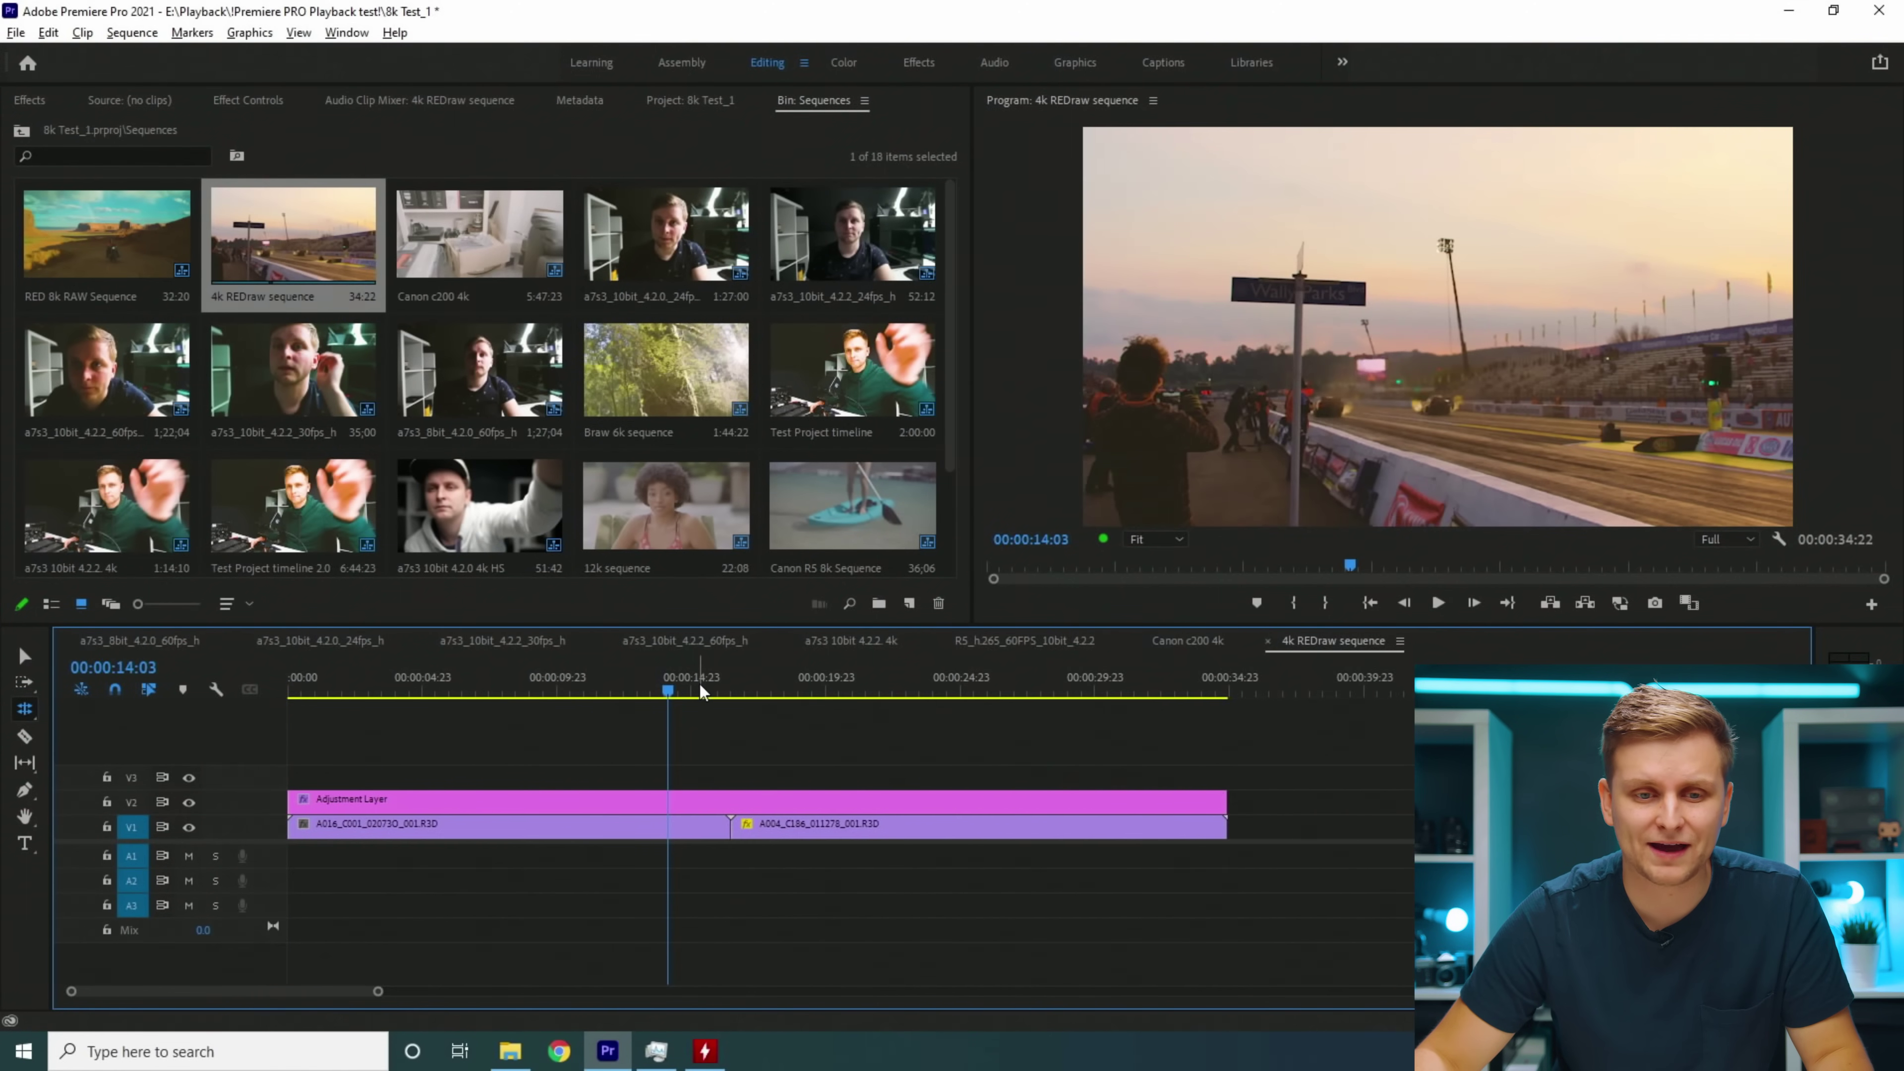
Step: Scrub across both clips of the 4k REDraw sequence and check the CPU usage in Task Manager
{"action": "left_click_drag", "start_coordinate": [702, 690], "coordinate": [961, 709]}
{"action": "left_click_drag", "start_coordinate": [807, 704], "coordinate": [789, 780]}
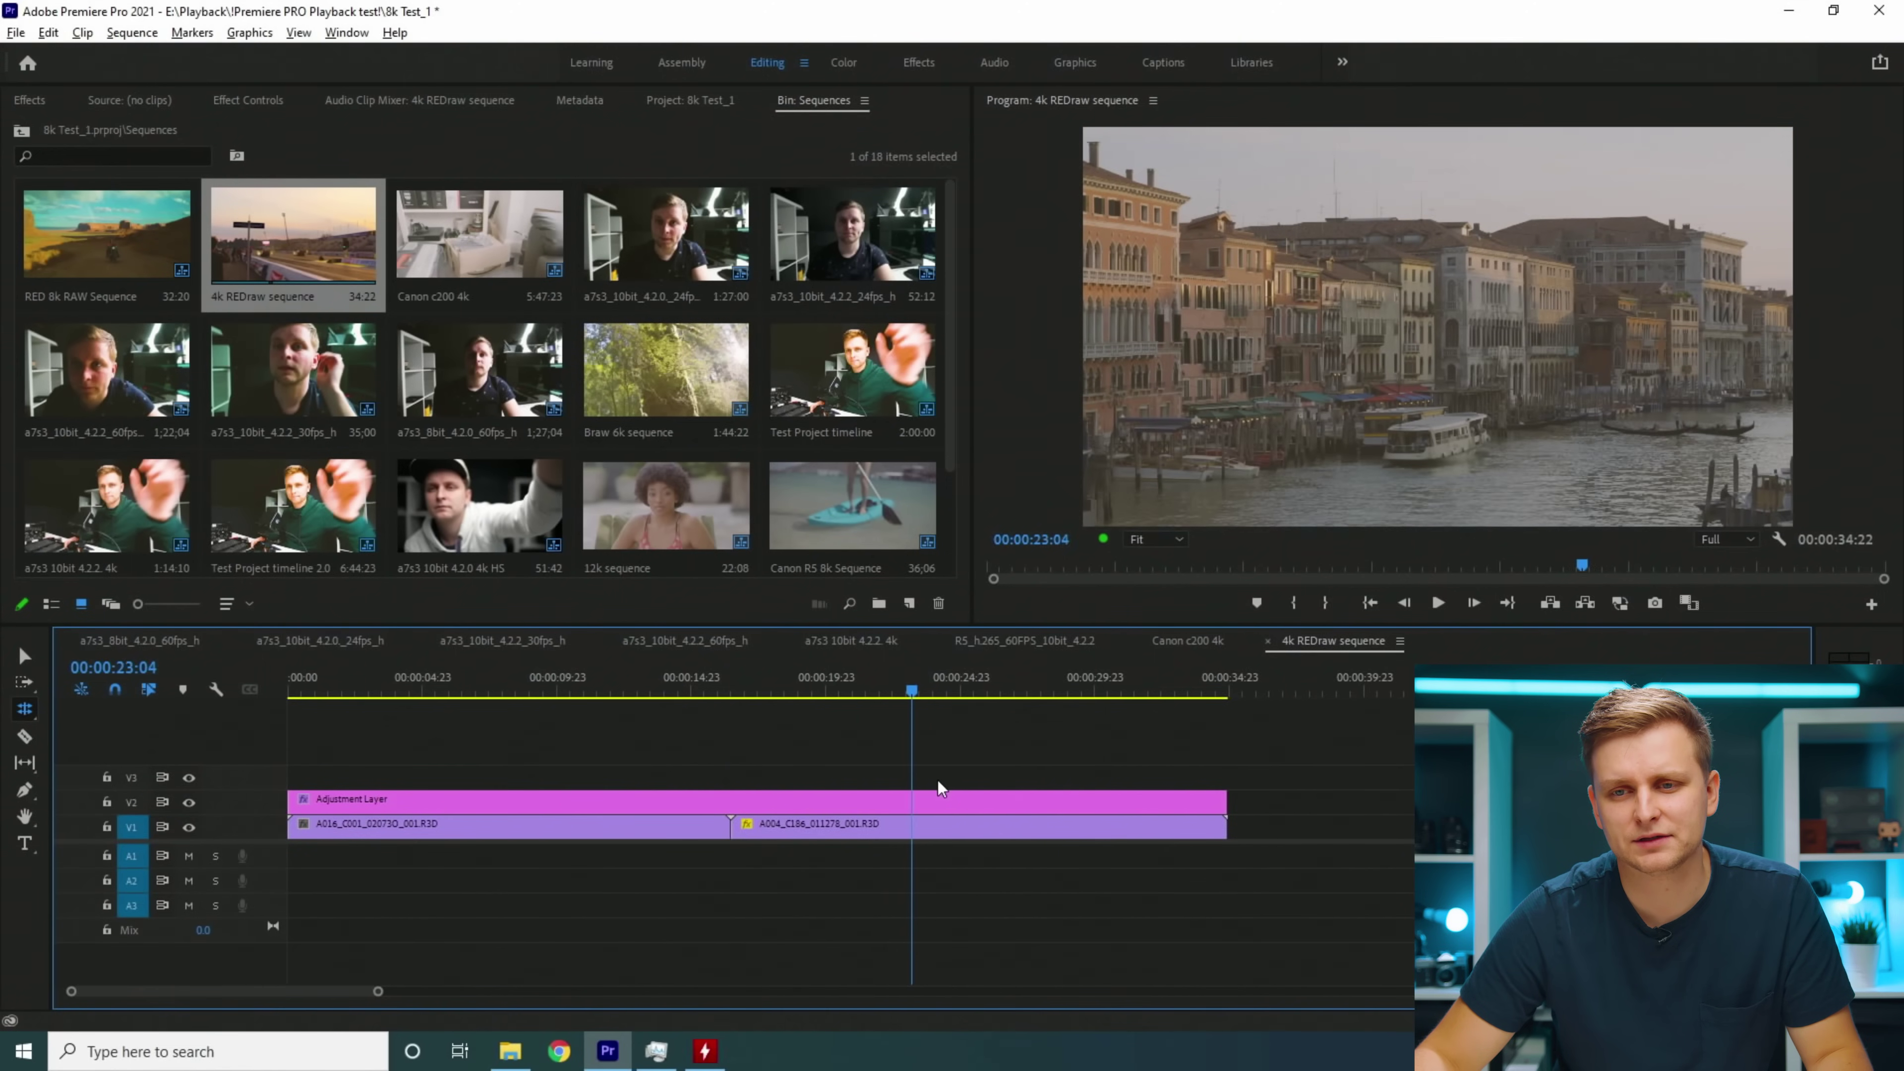
{"action": "left_click_drag", "start_coordinate": [1049, 780], "coordinate": [627, 792]}
{"action": "key", "text": "alt+Tab"}
{"action": "key", "text": "alt+Tab"}
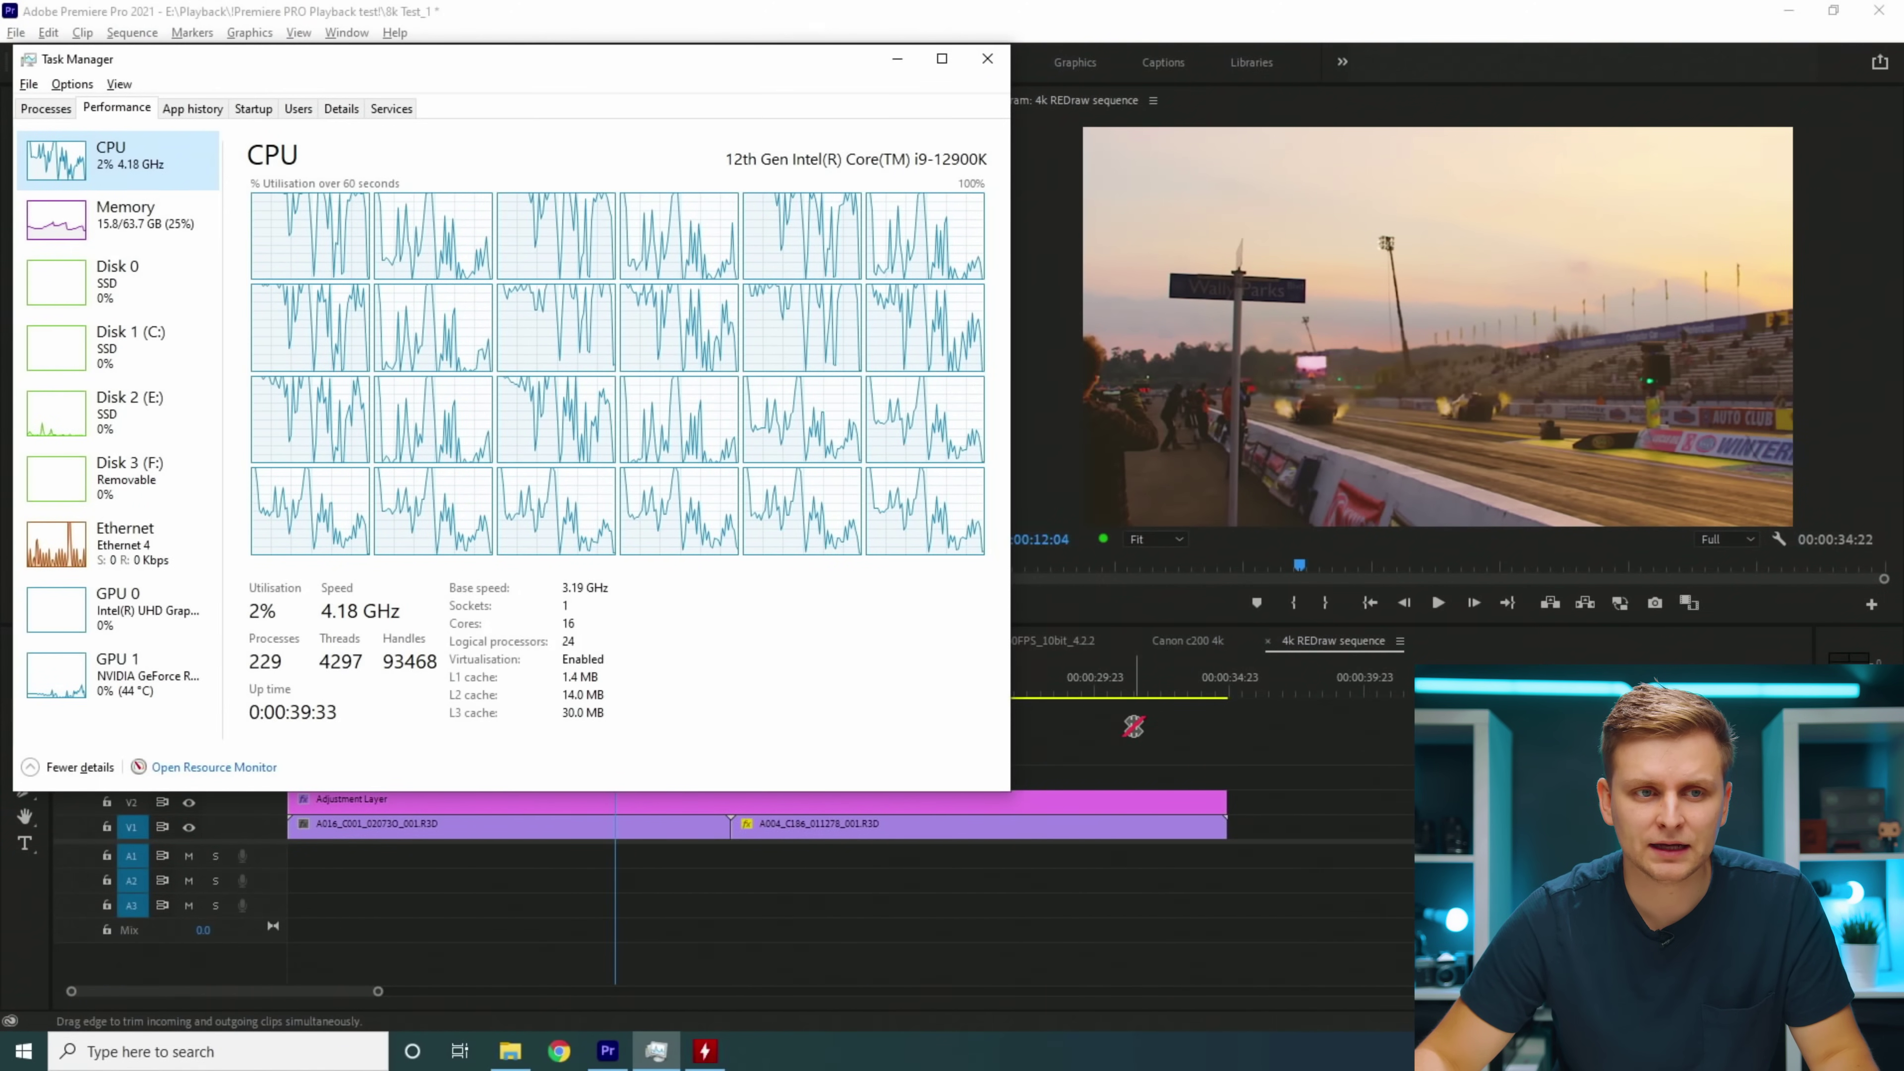
{"action": "key", "text": "alt+Tab"}
Step: Scrub the 4k REDraw sequence back near its start, play it, and bring up Task Manager to check the load
{"action": "left_click", "coordinate": [1025, 682]}
{"action": "left_click_drag", "start_coordinate": [1090, 690], "coordinate": [338, 709]}
{"action": "key", "text": "space"}
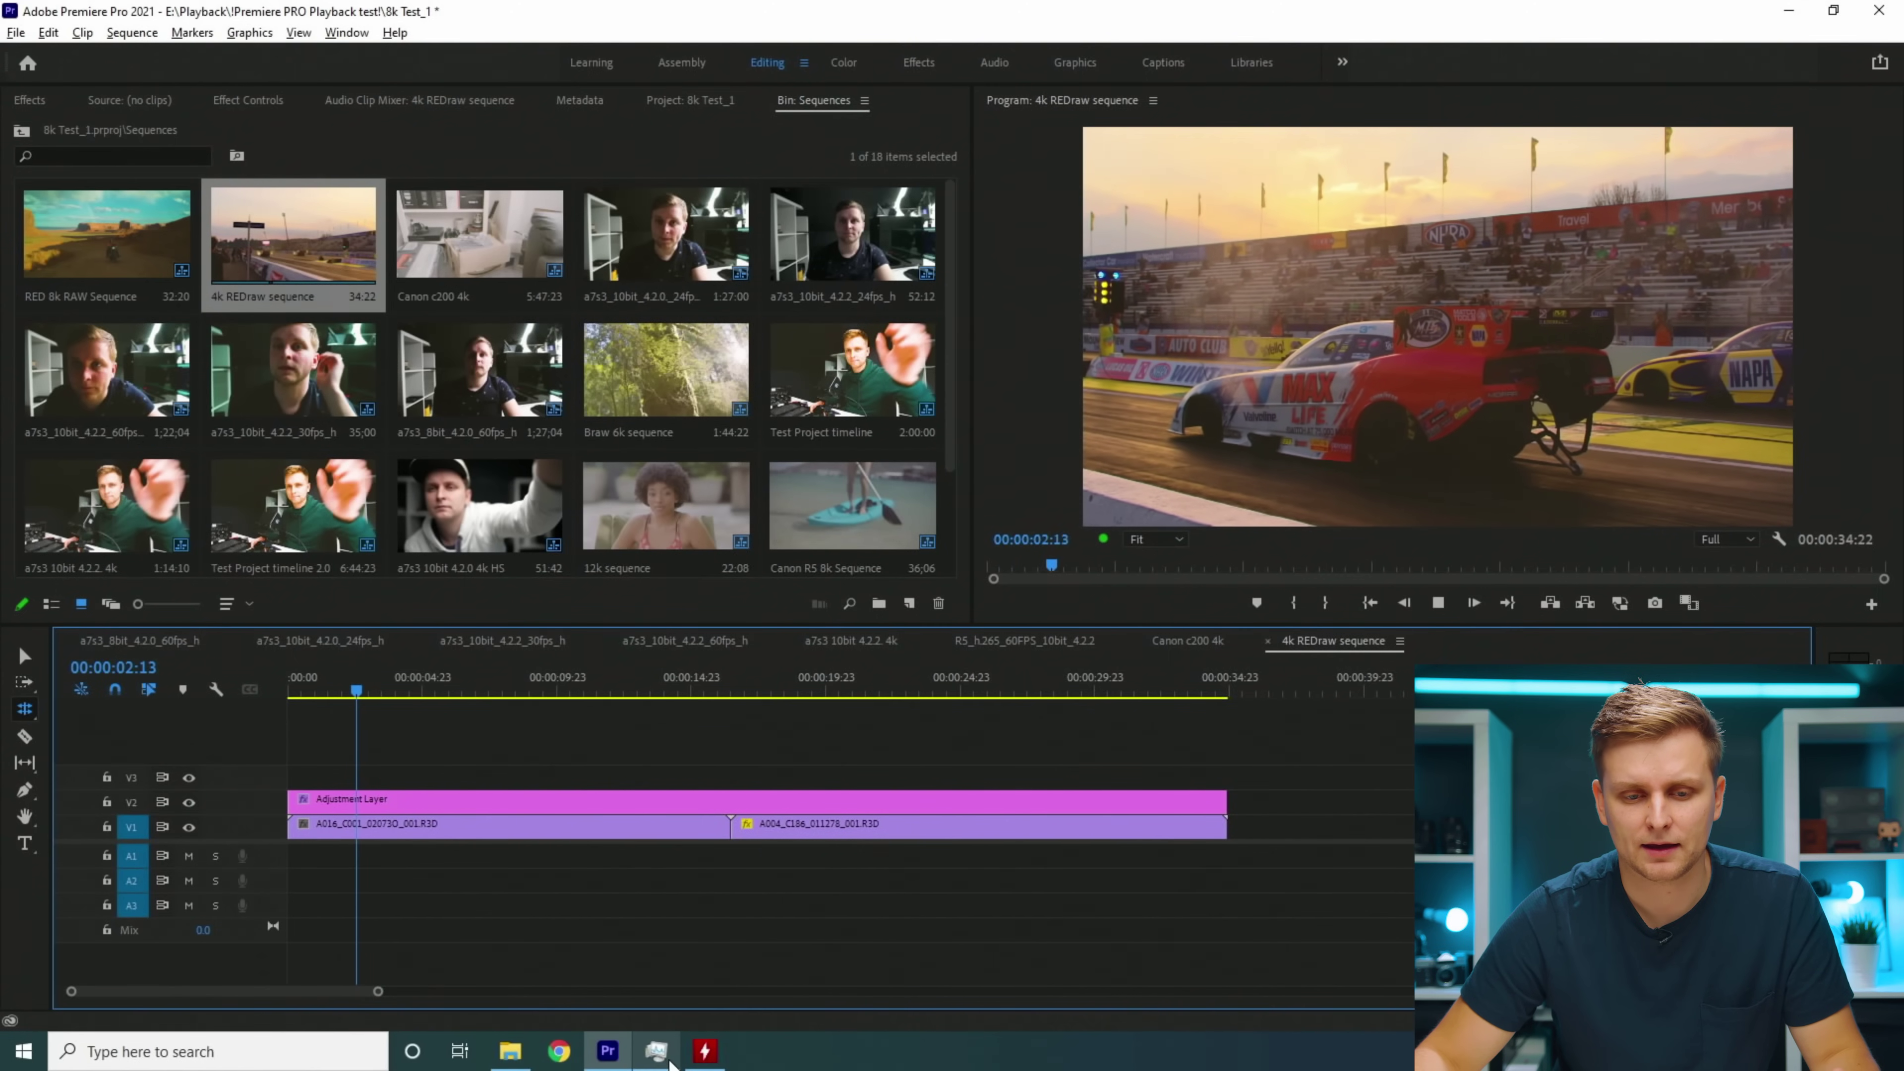
{"action": "left_click", "coordinate": [656, 1051]}
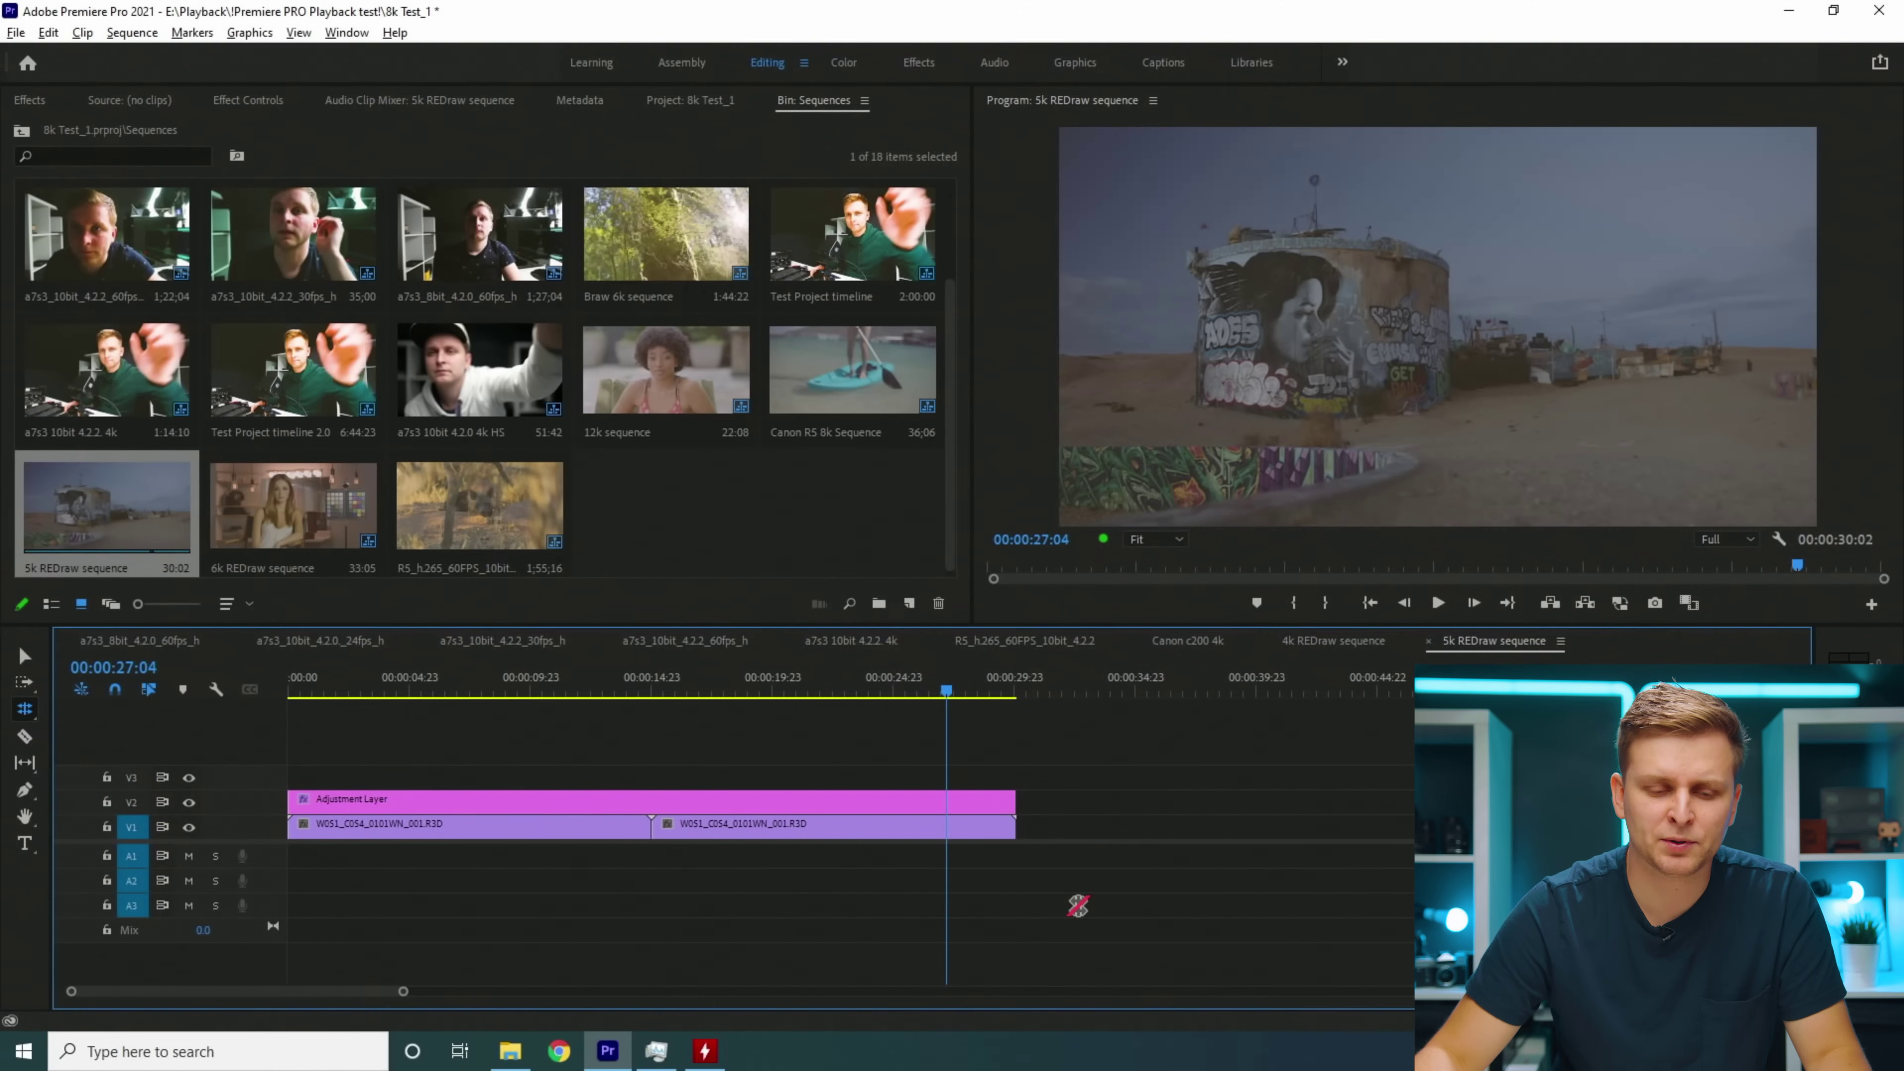
Step: Scrub and play the 5k REDraw sequence, checking system load and dropped frames, and scrub back to 00:00:08:12
{"action": "left_click", "coordinate": [703, 692]}
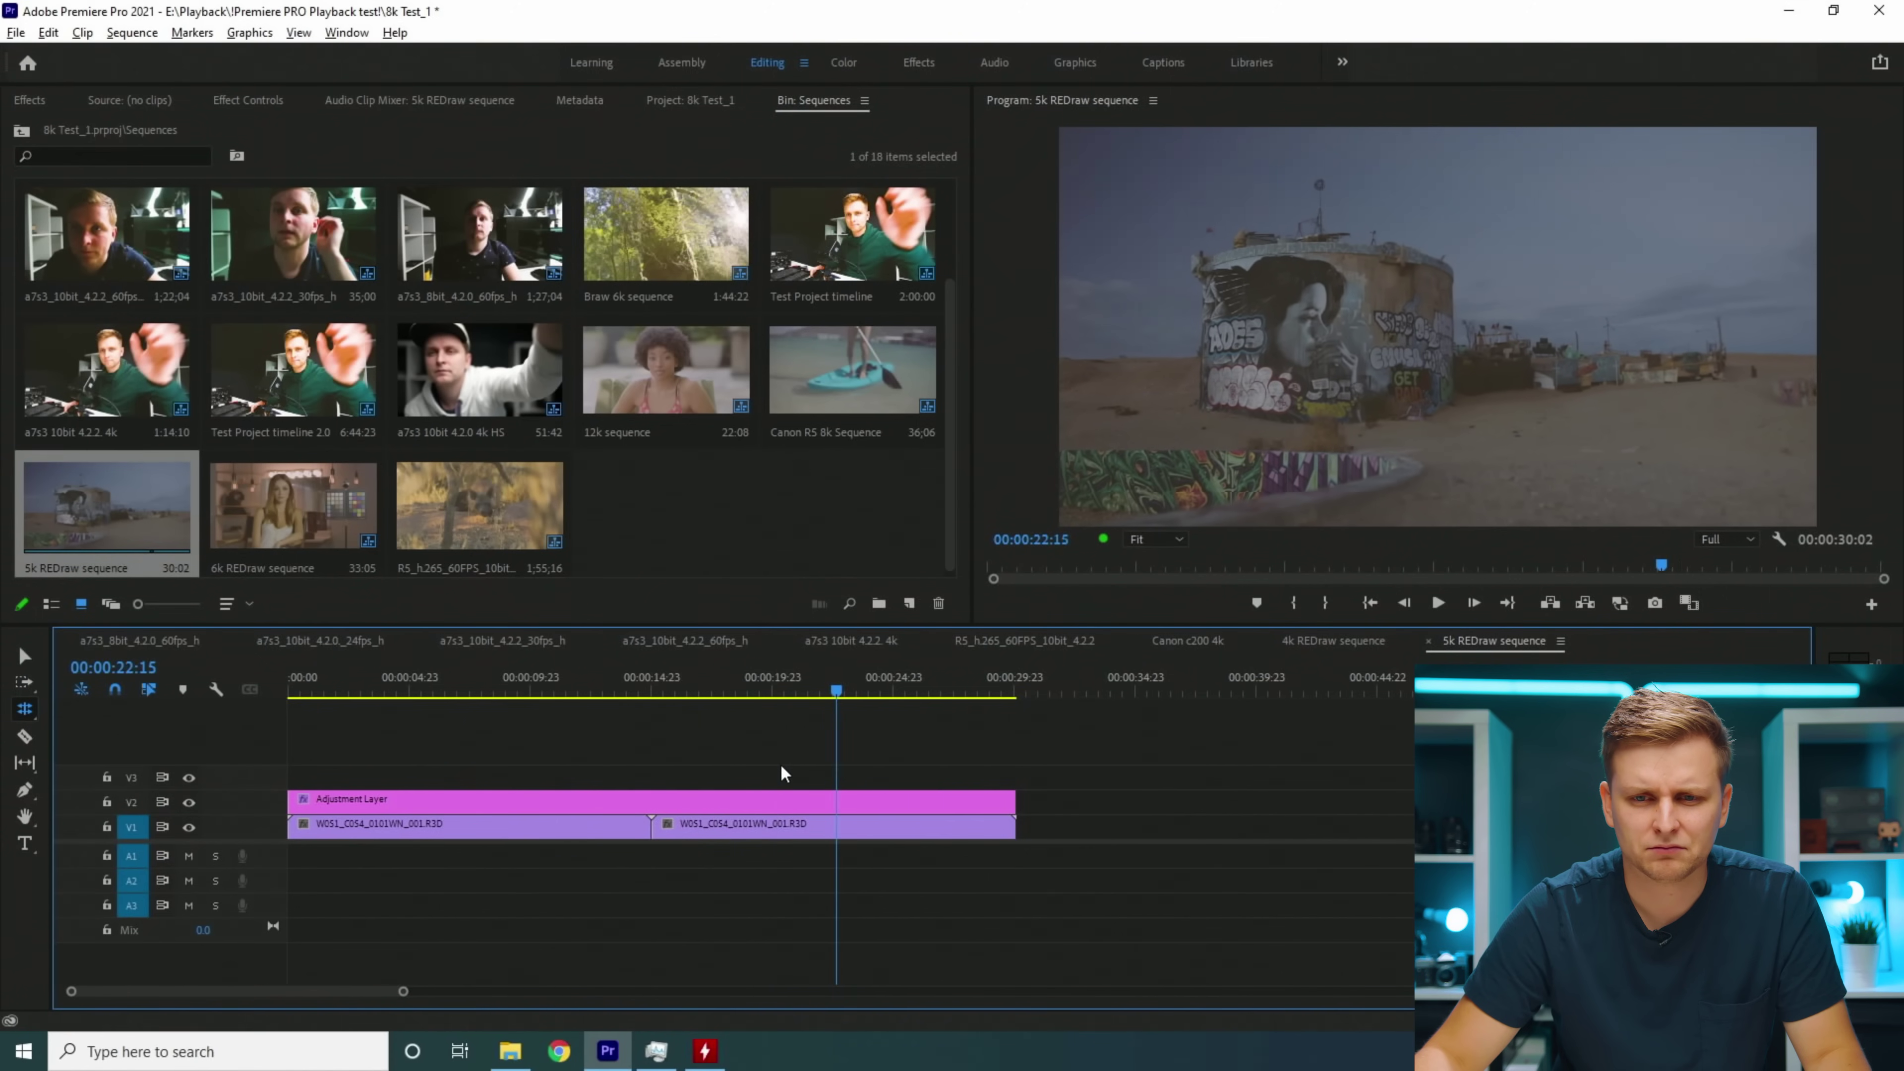
{"action": "key", "text": "space"}
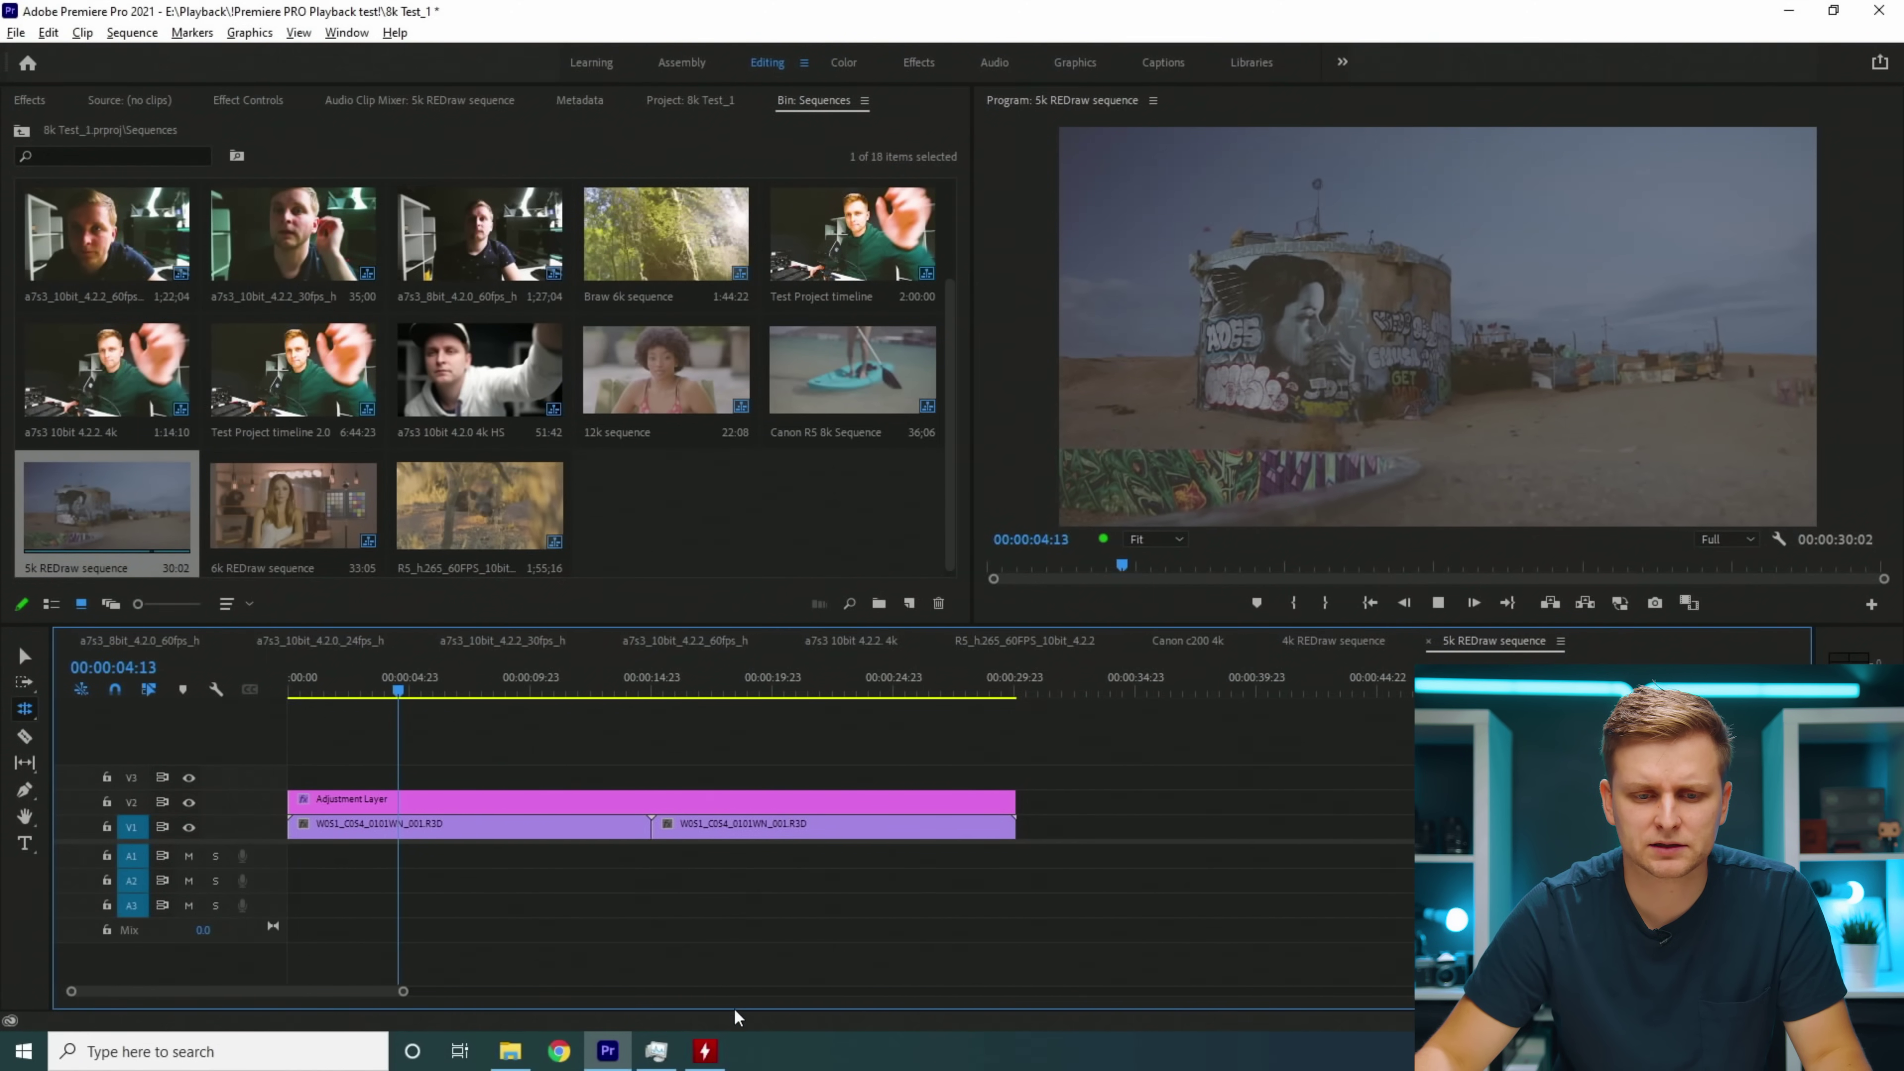
{"action": "left_click", "coordinate": [658, 1053]}
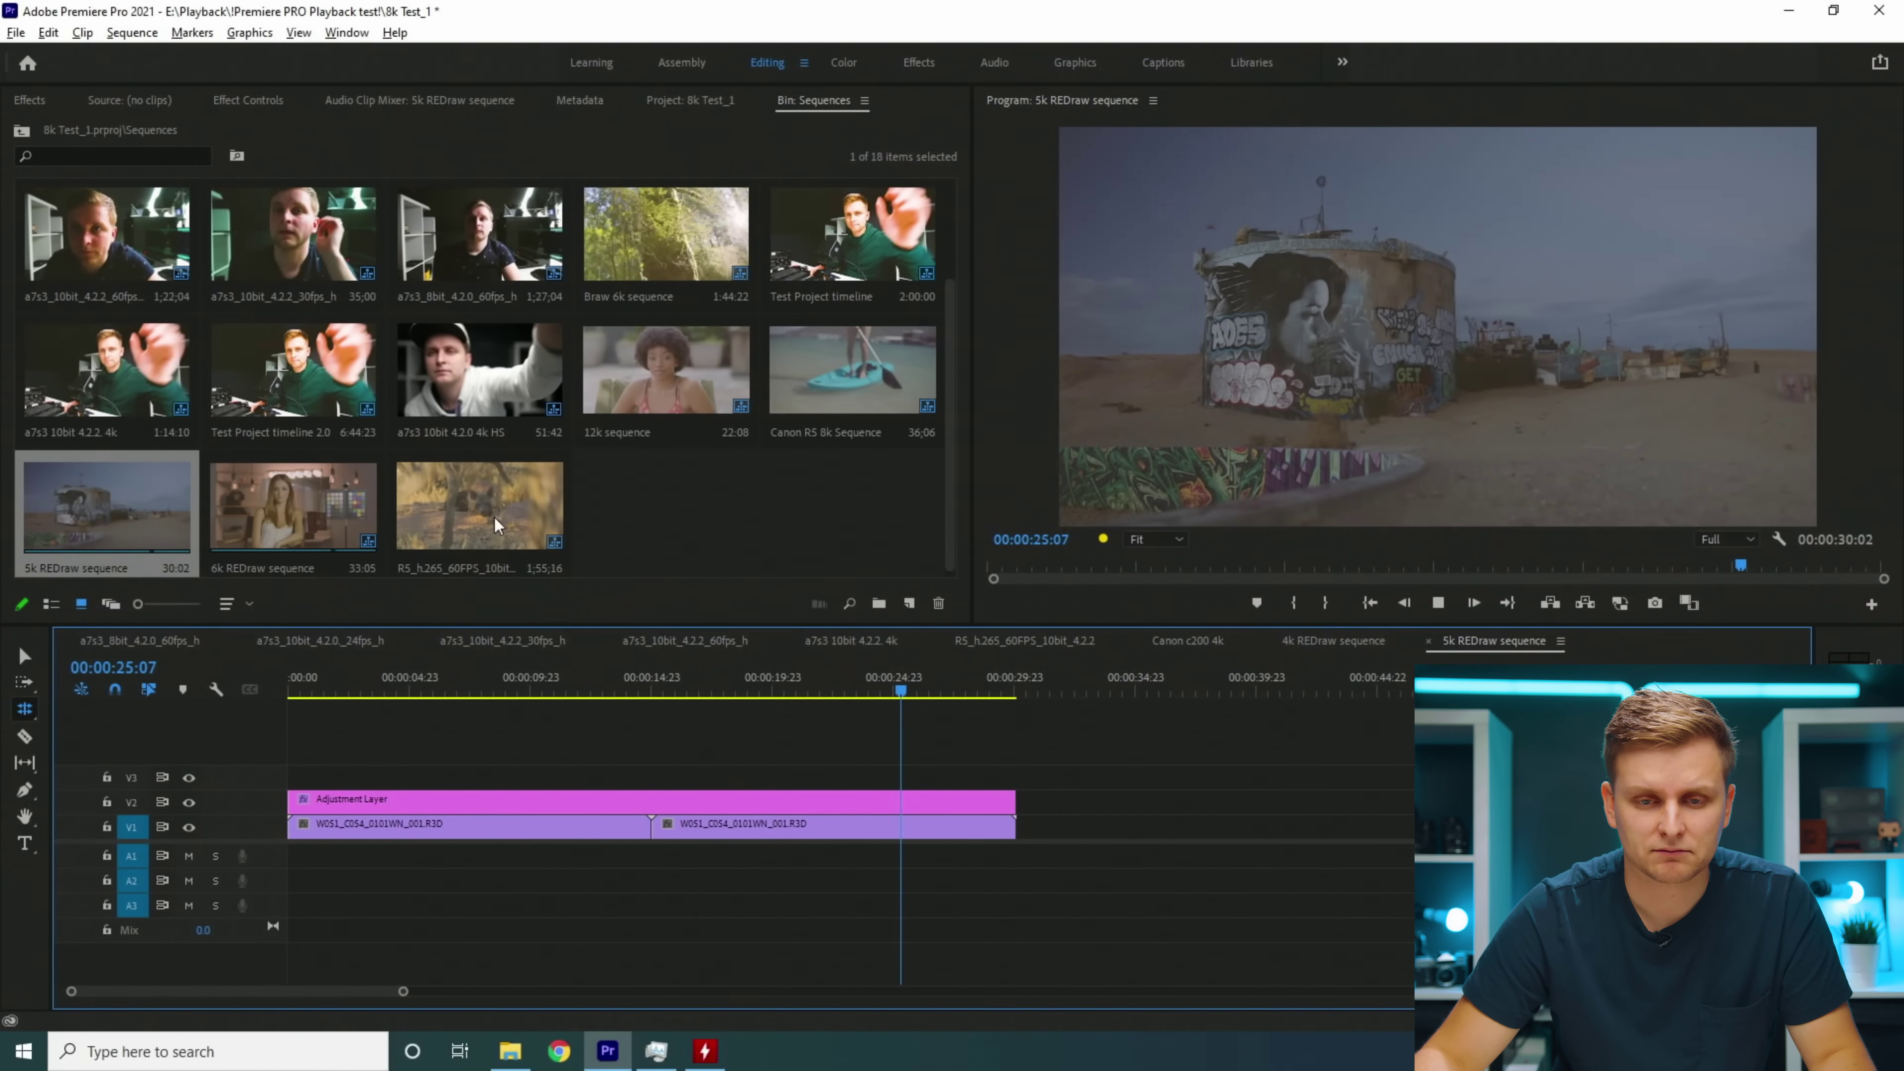
{"action": "mouse_move", "coordinate": [1104, 541]}
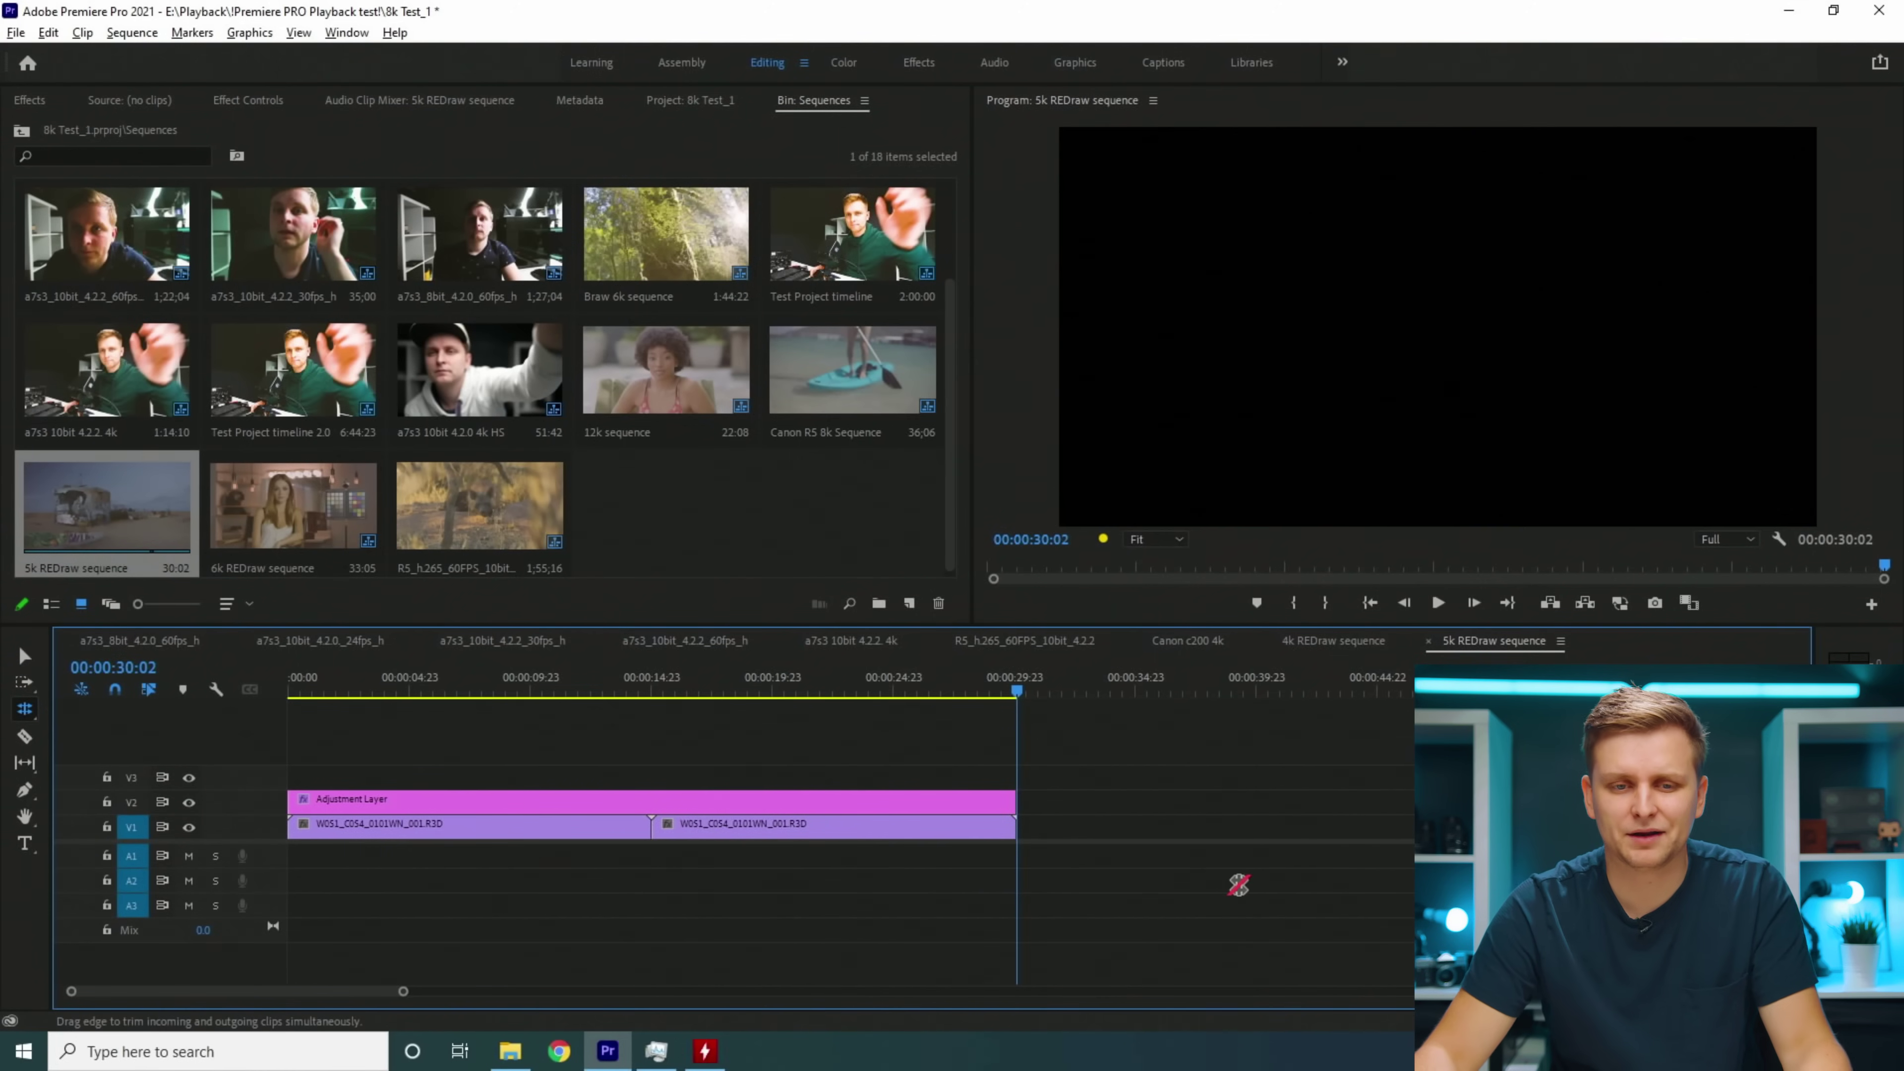
{"action": "left_click_drag", "start_coordinate": [799, 694], "coordinate": [494, 691]}
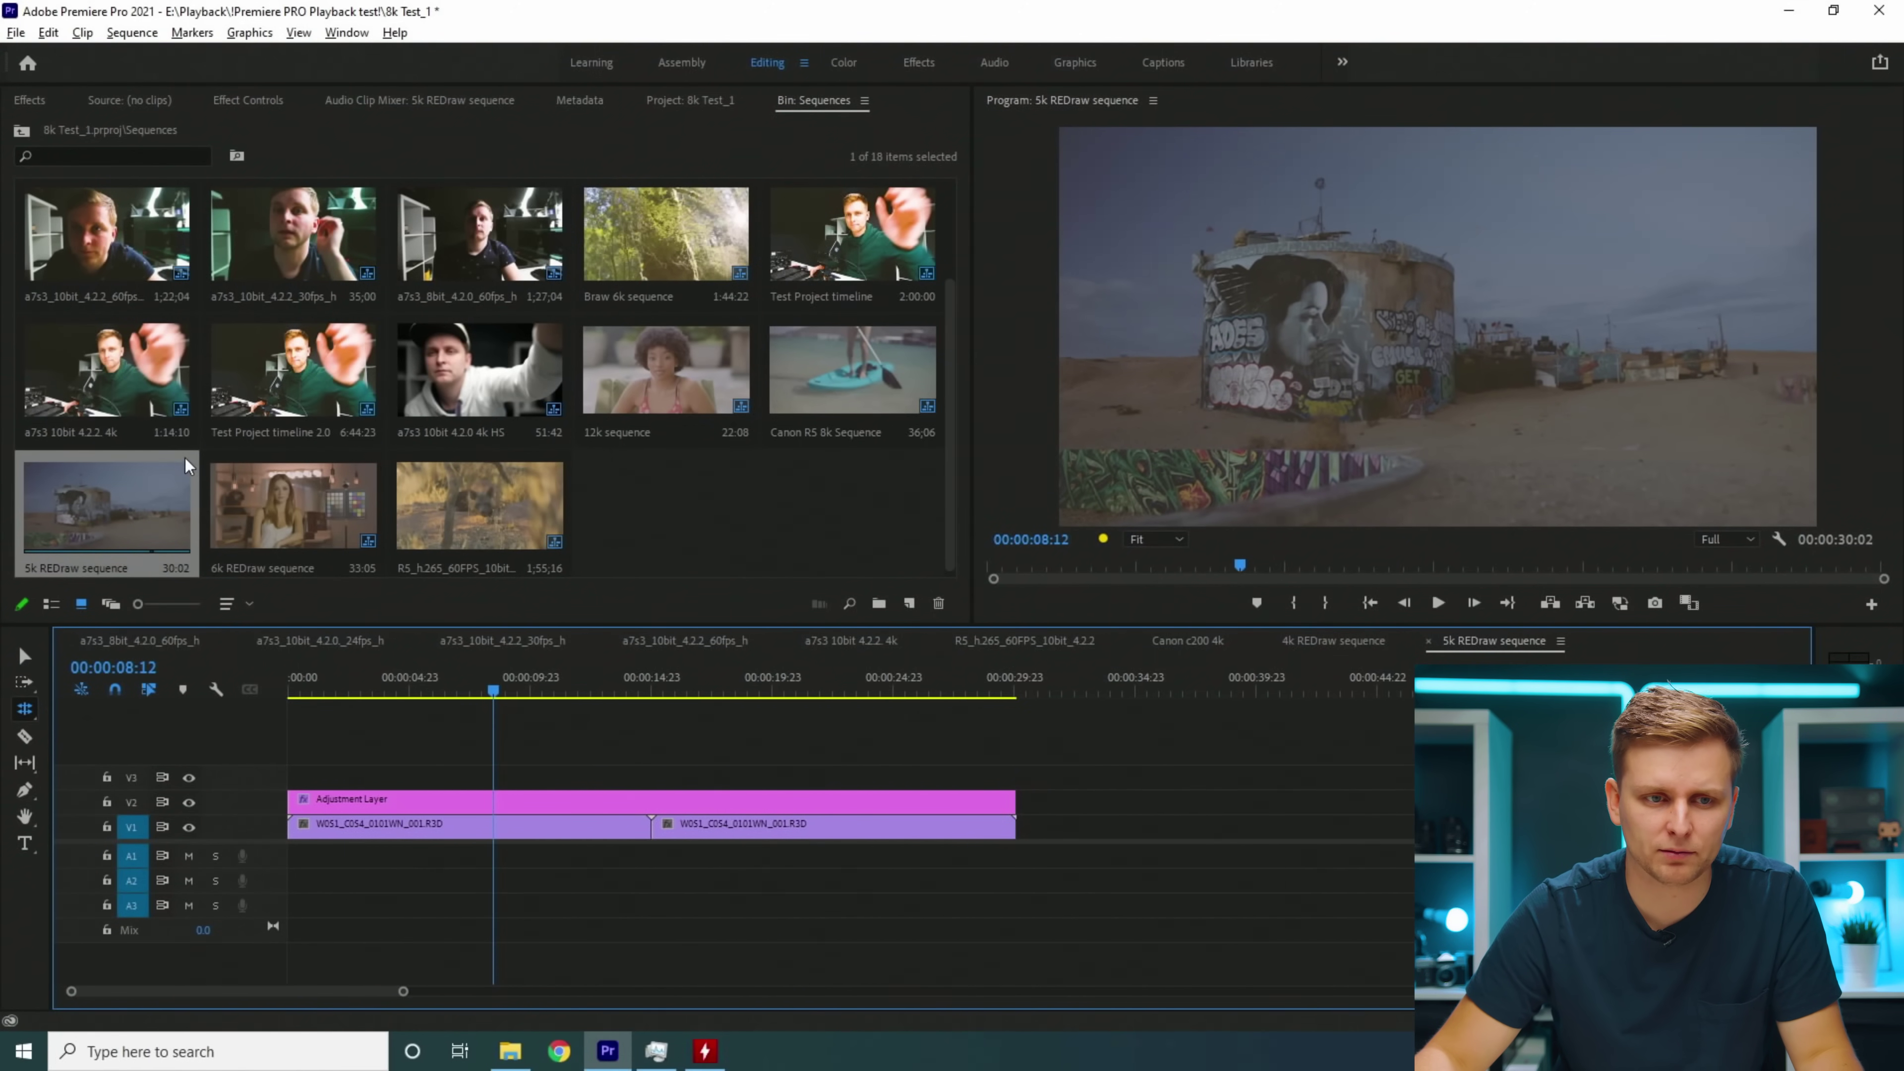
Step: Open the 6k REDraw sequence and scrub through its first clip
{"action": "double_click", "coordinate": [225, 508]}
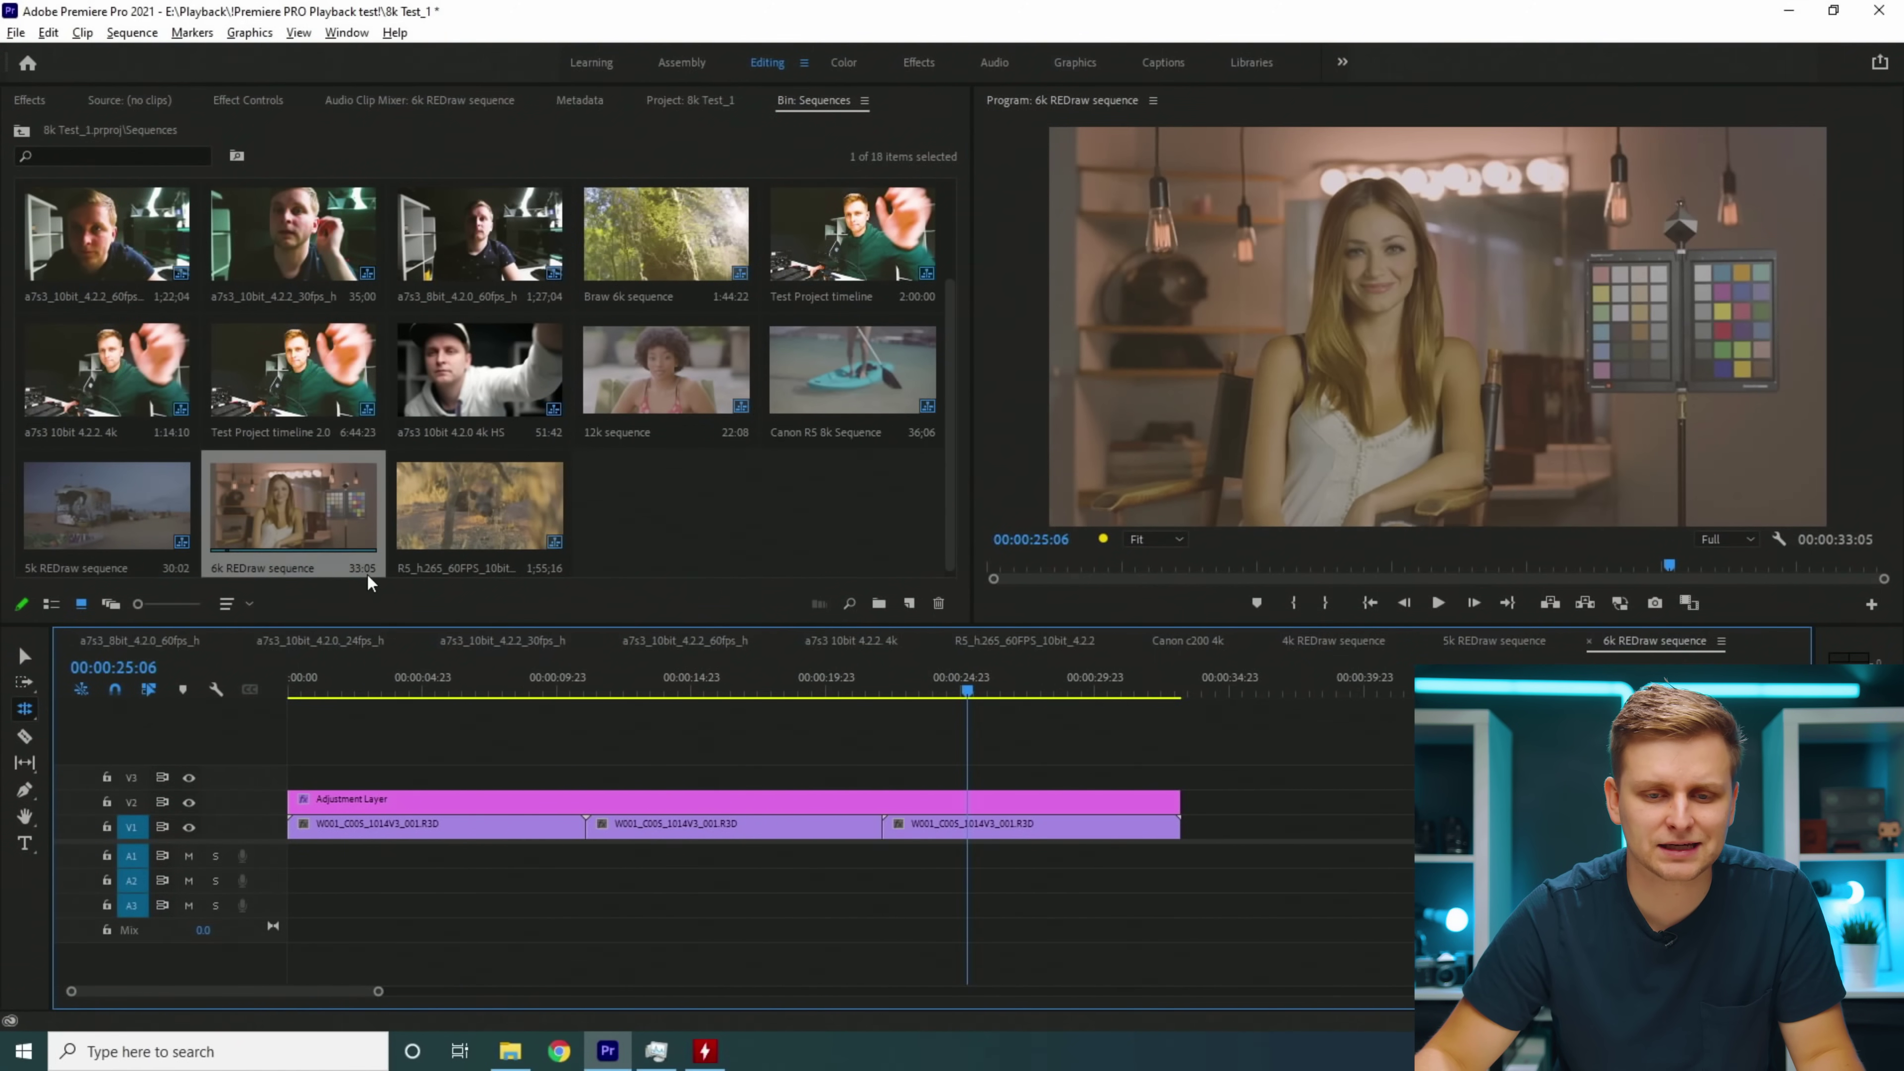
{"action": "left_click_drag", "start_coordinate": [566, 677], "coordinate": [390, 722]}
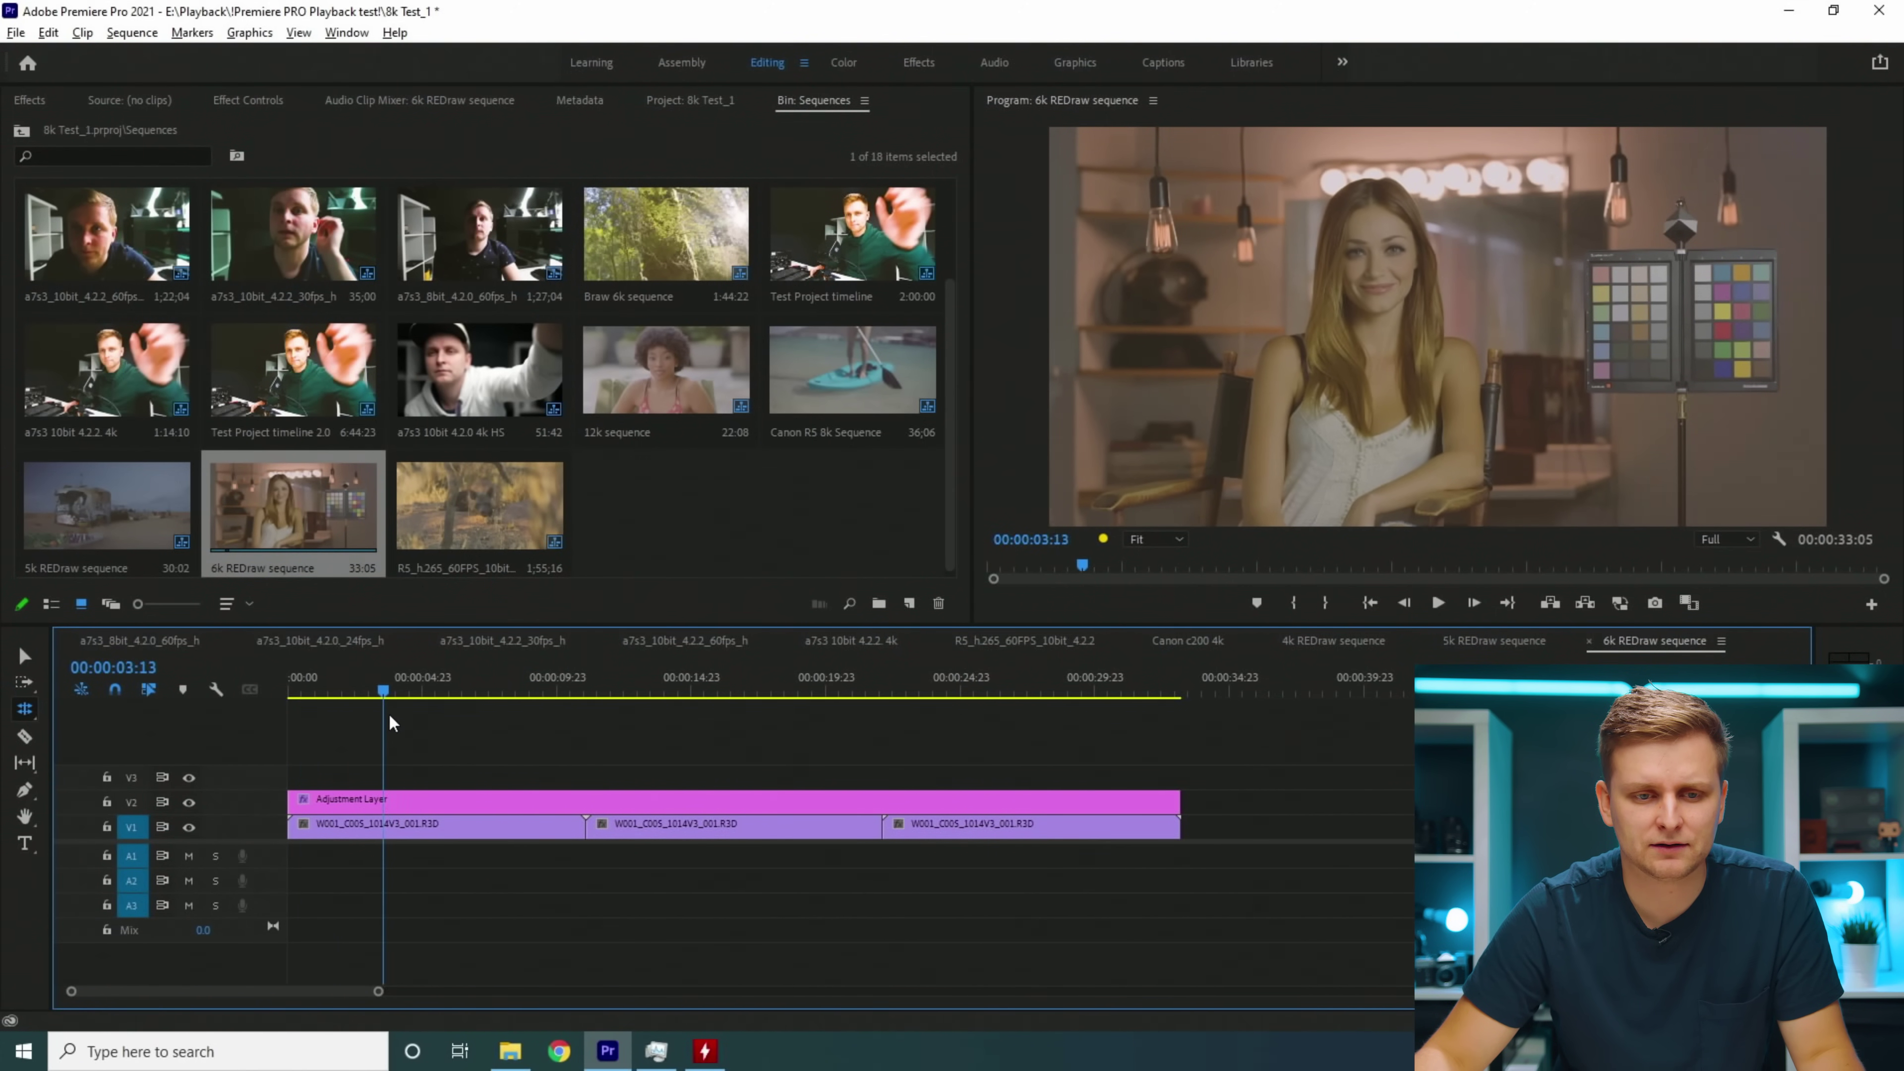
{"action": "left_click_drag", "start_coordinate": [601, 744], "coordinate": [470, 785]}
Step: Play the 6k REDraw sequence from the start, checking CPU load in Task Manager and the dropped-frame indicator
{"action": "key", "text": "Home"}
{"action": "key", "text": "space"}
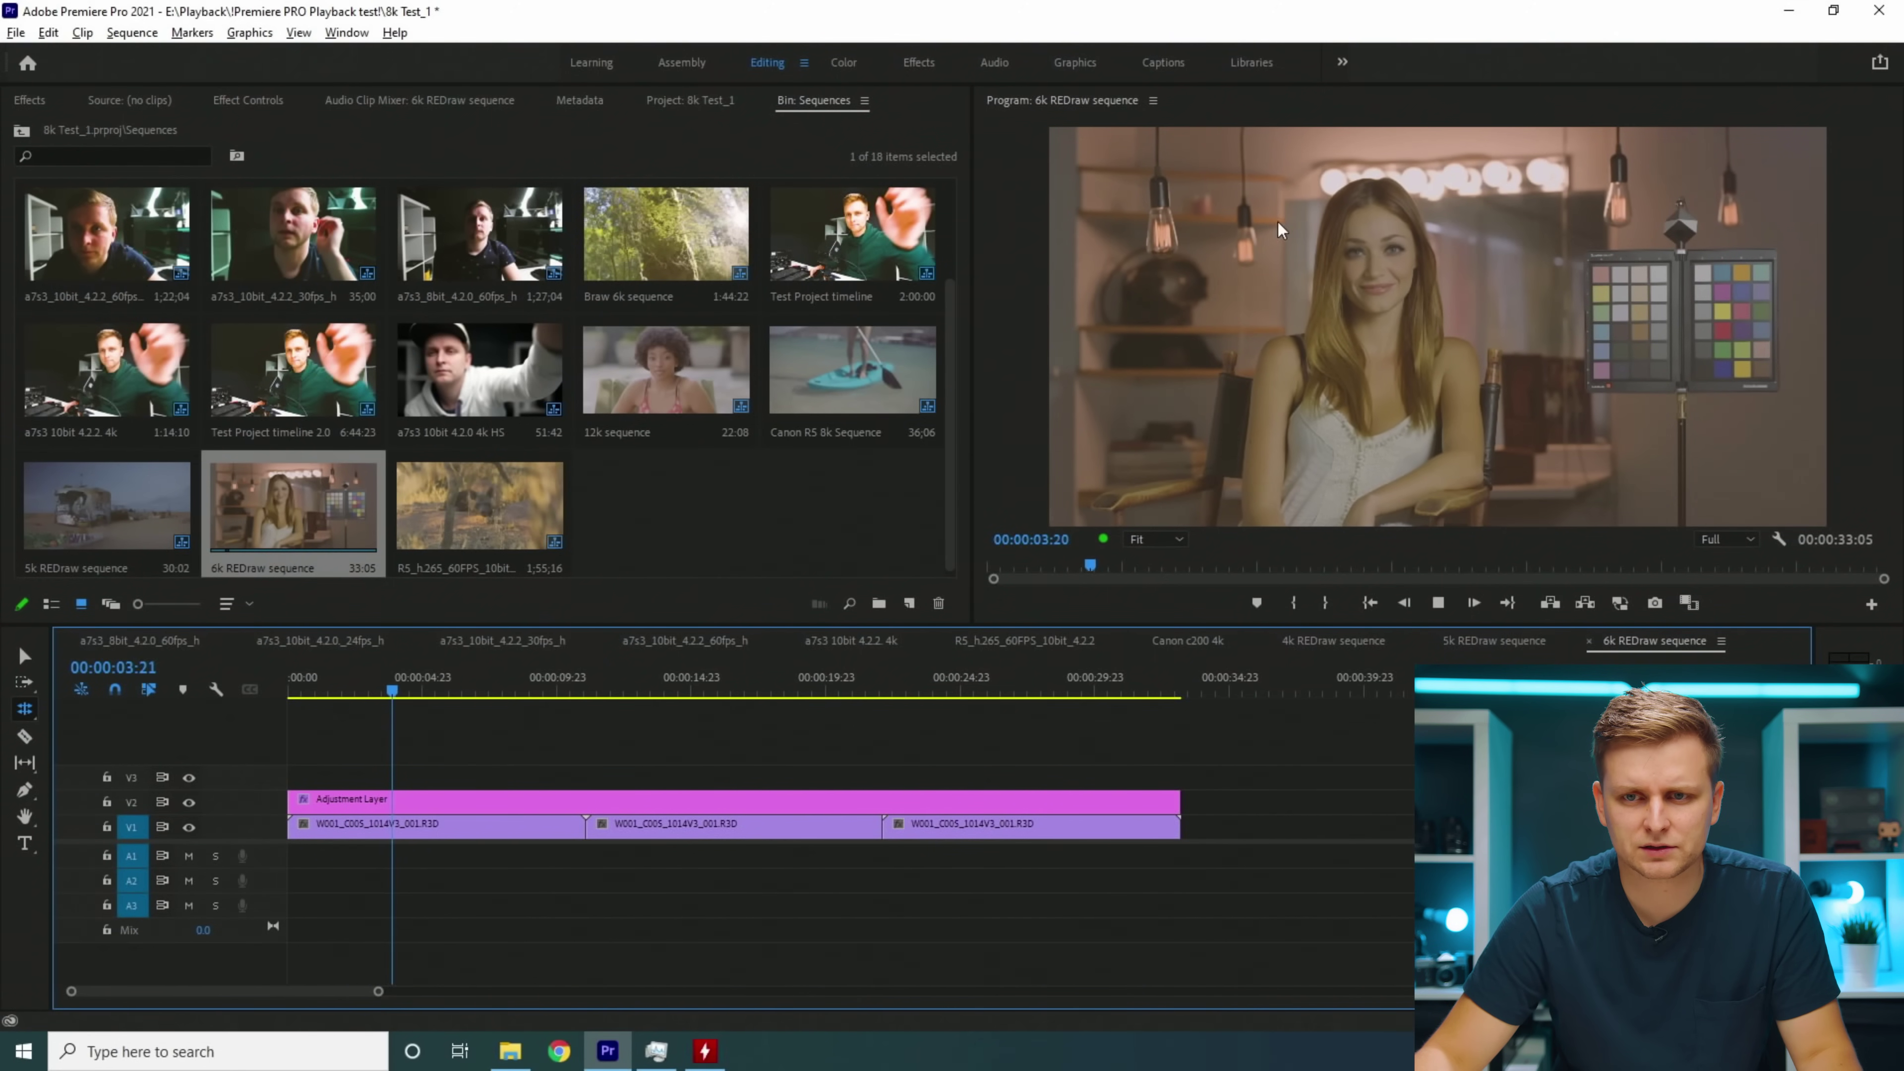
{"action": "key", "text": "alt+Tab"}
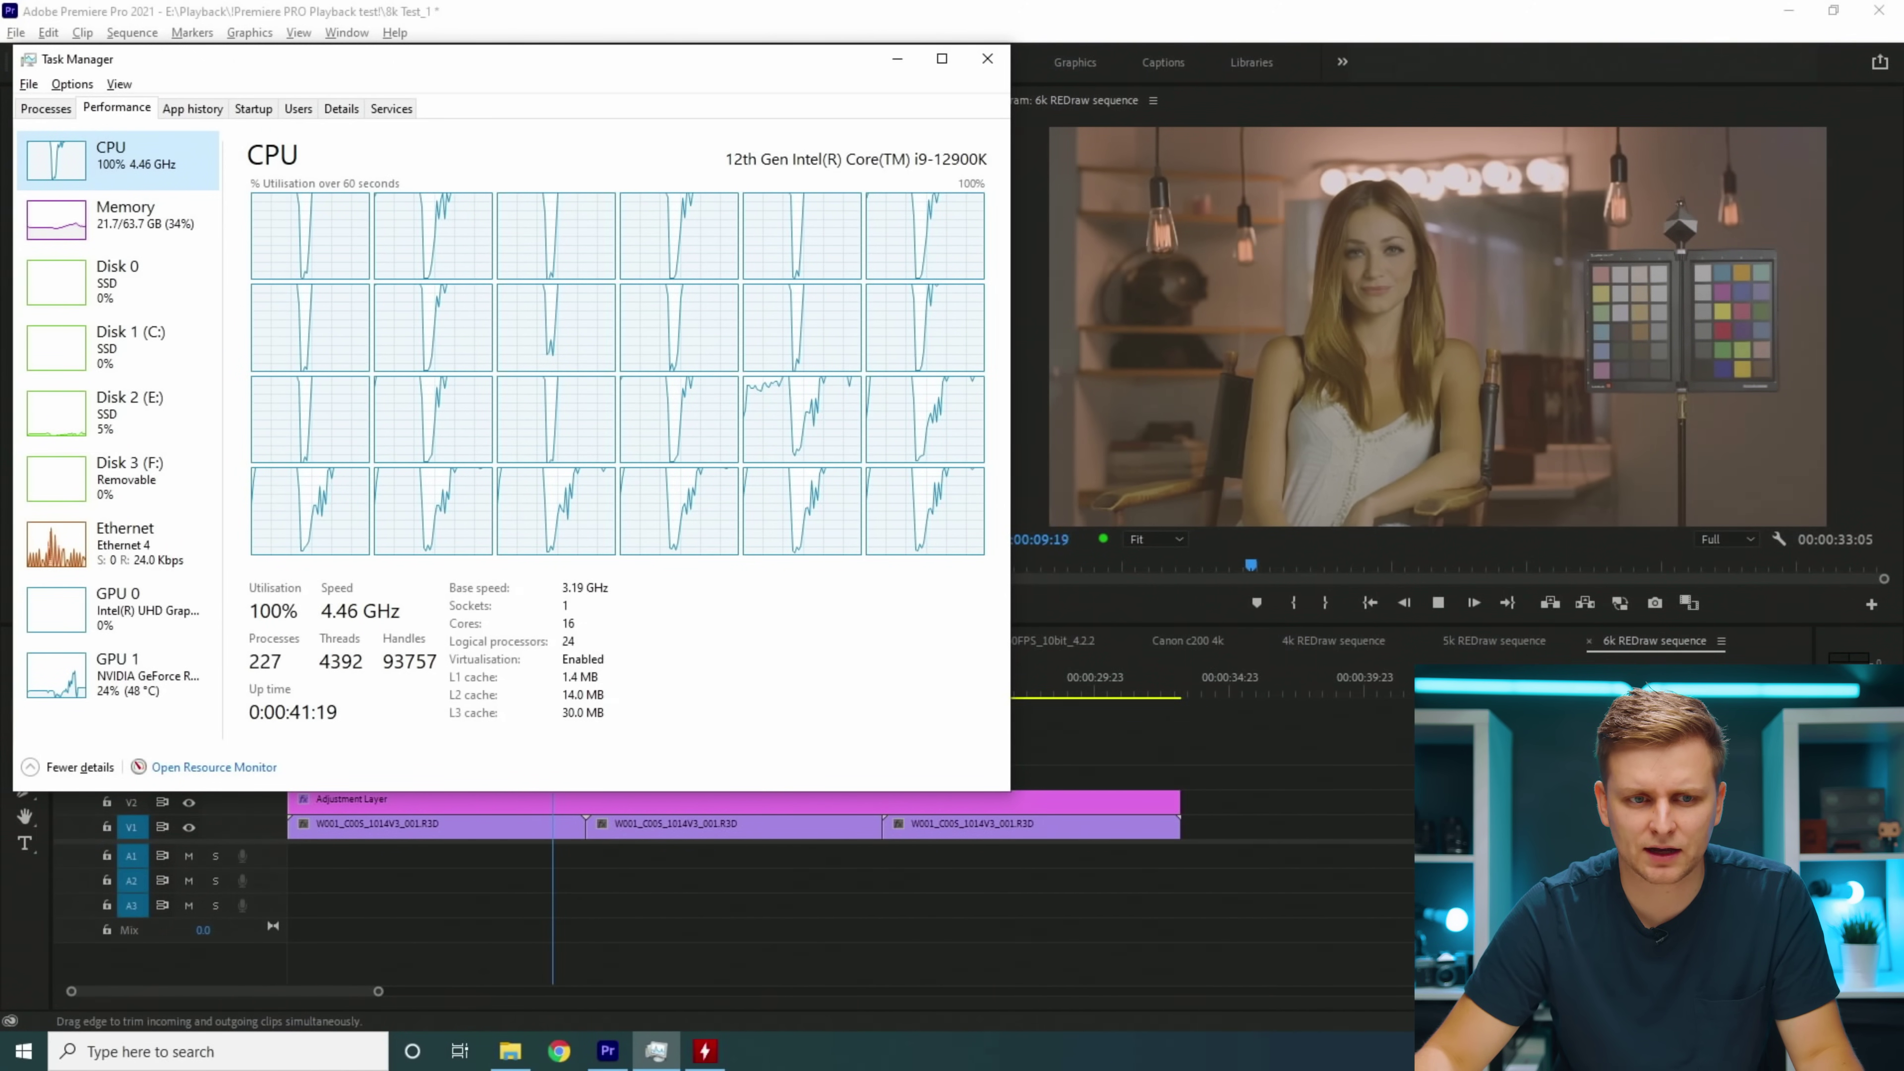
{"action": "key", "text": "alt+Tab"}
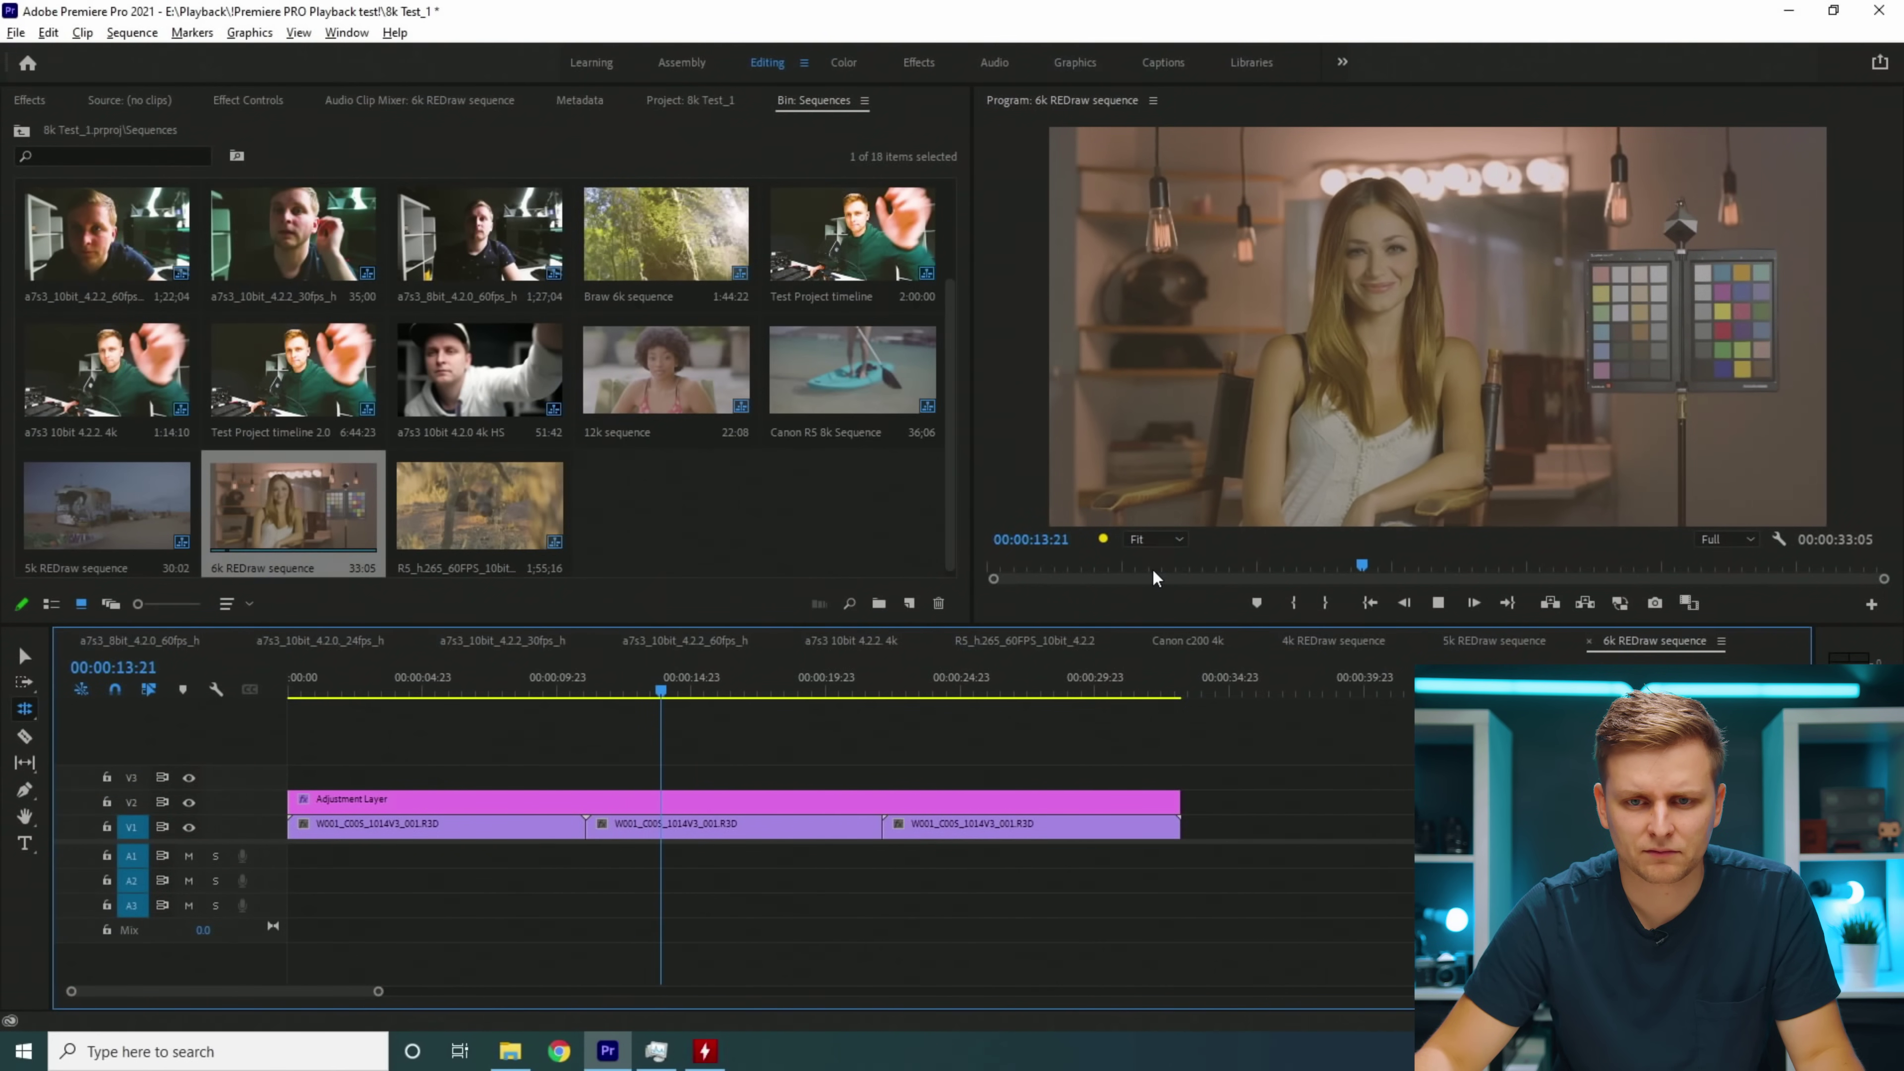
{"action": "mouse_move", "coordinate": [1104, 541]}
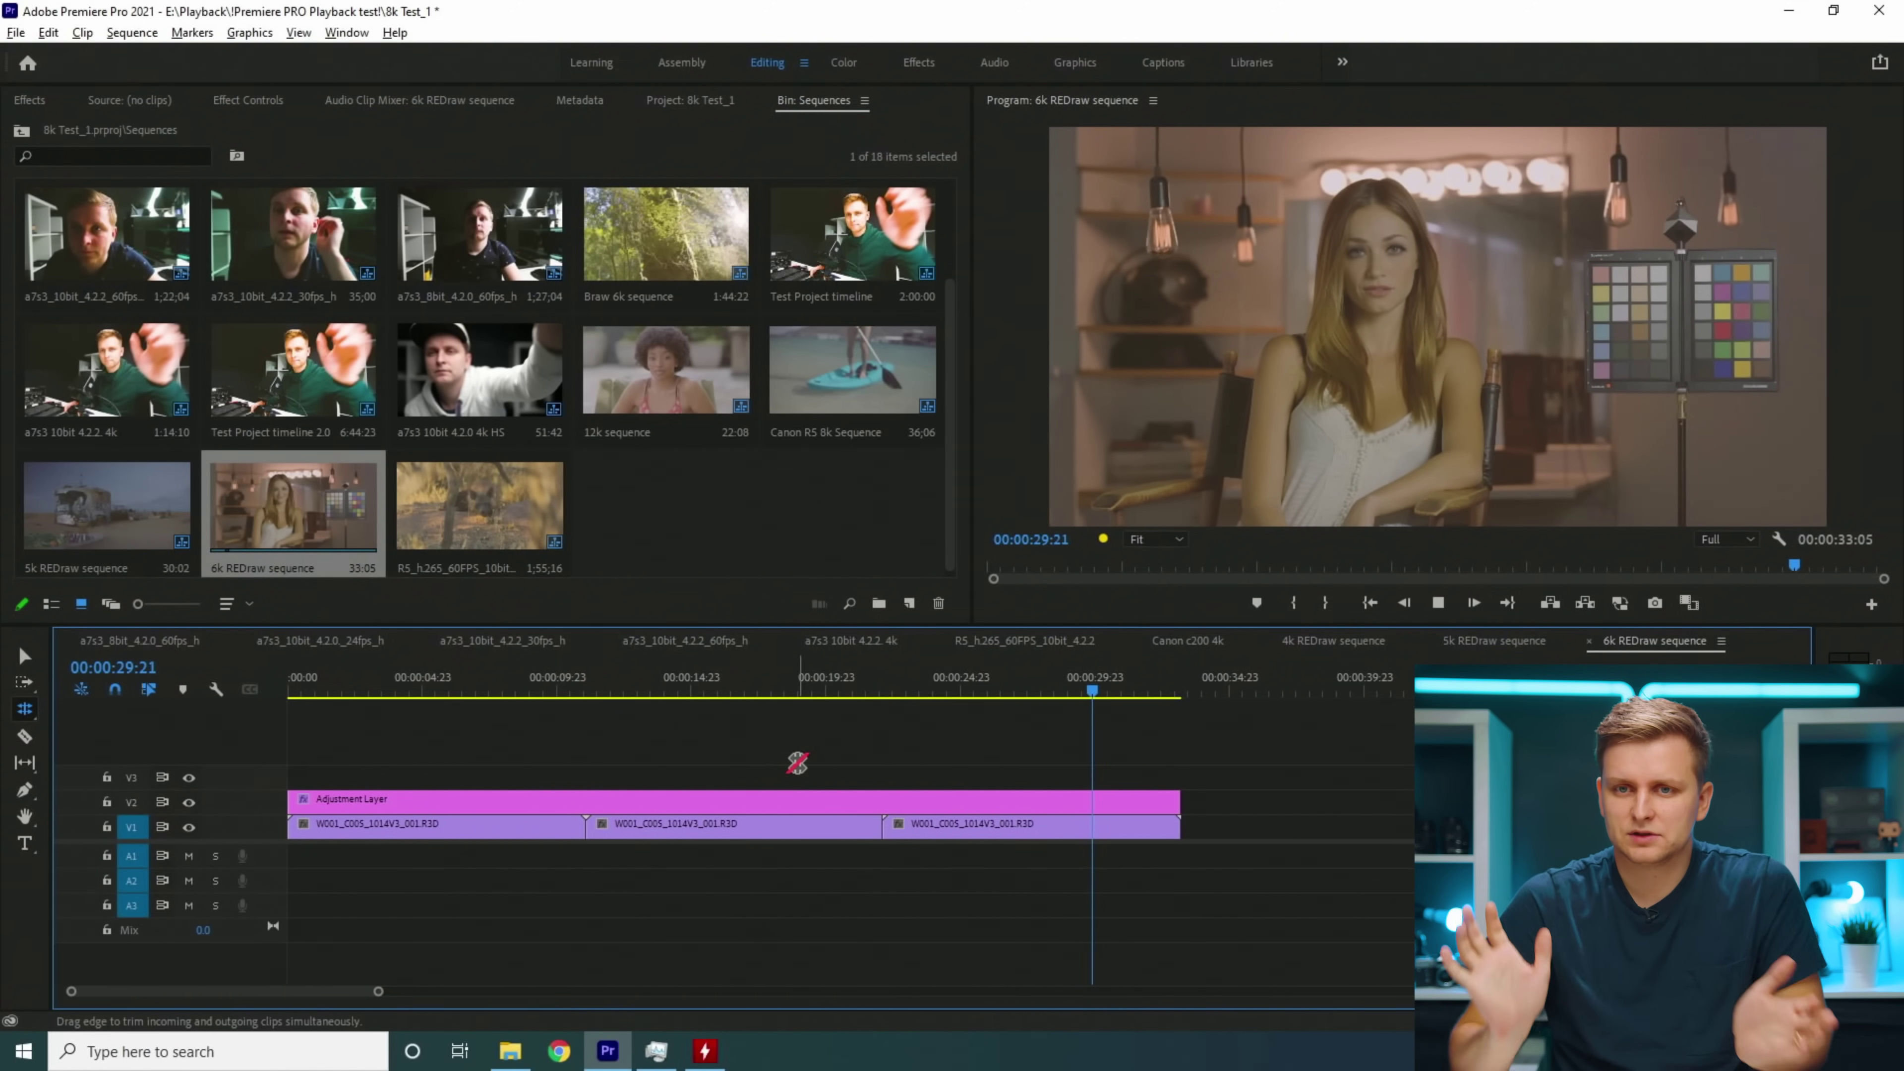
Step: Move the 6k REDraw sequence's playhead to 00:00:19:23 and scrub within the middle clip
{"action": "left_click", "coordinate": [827, 678]}
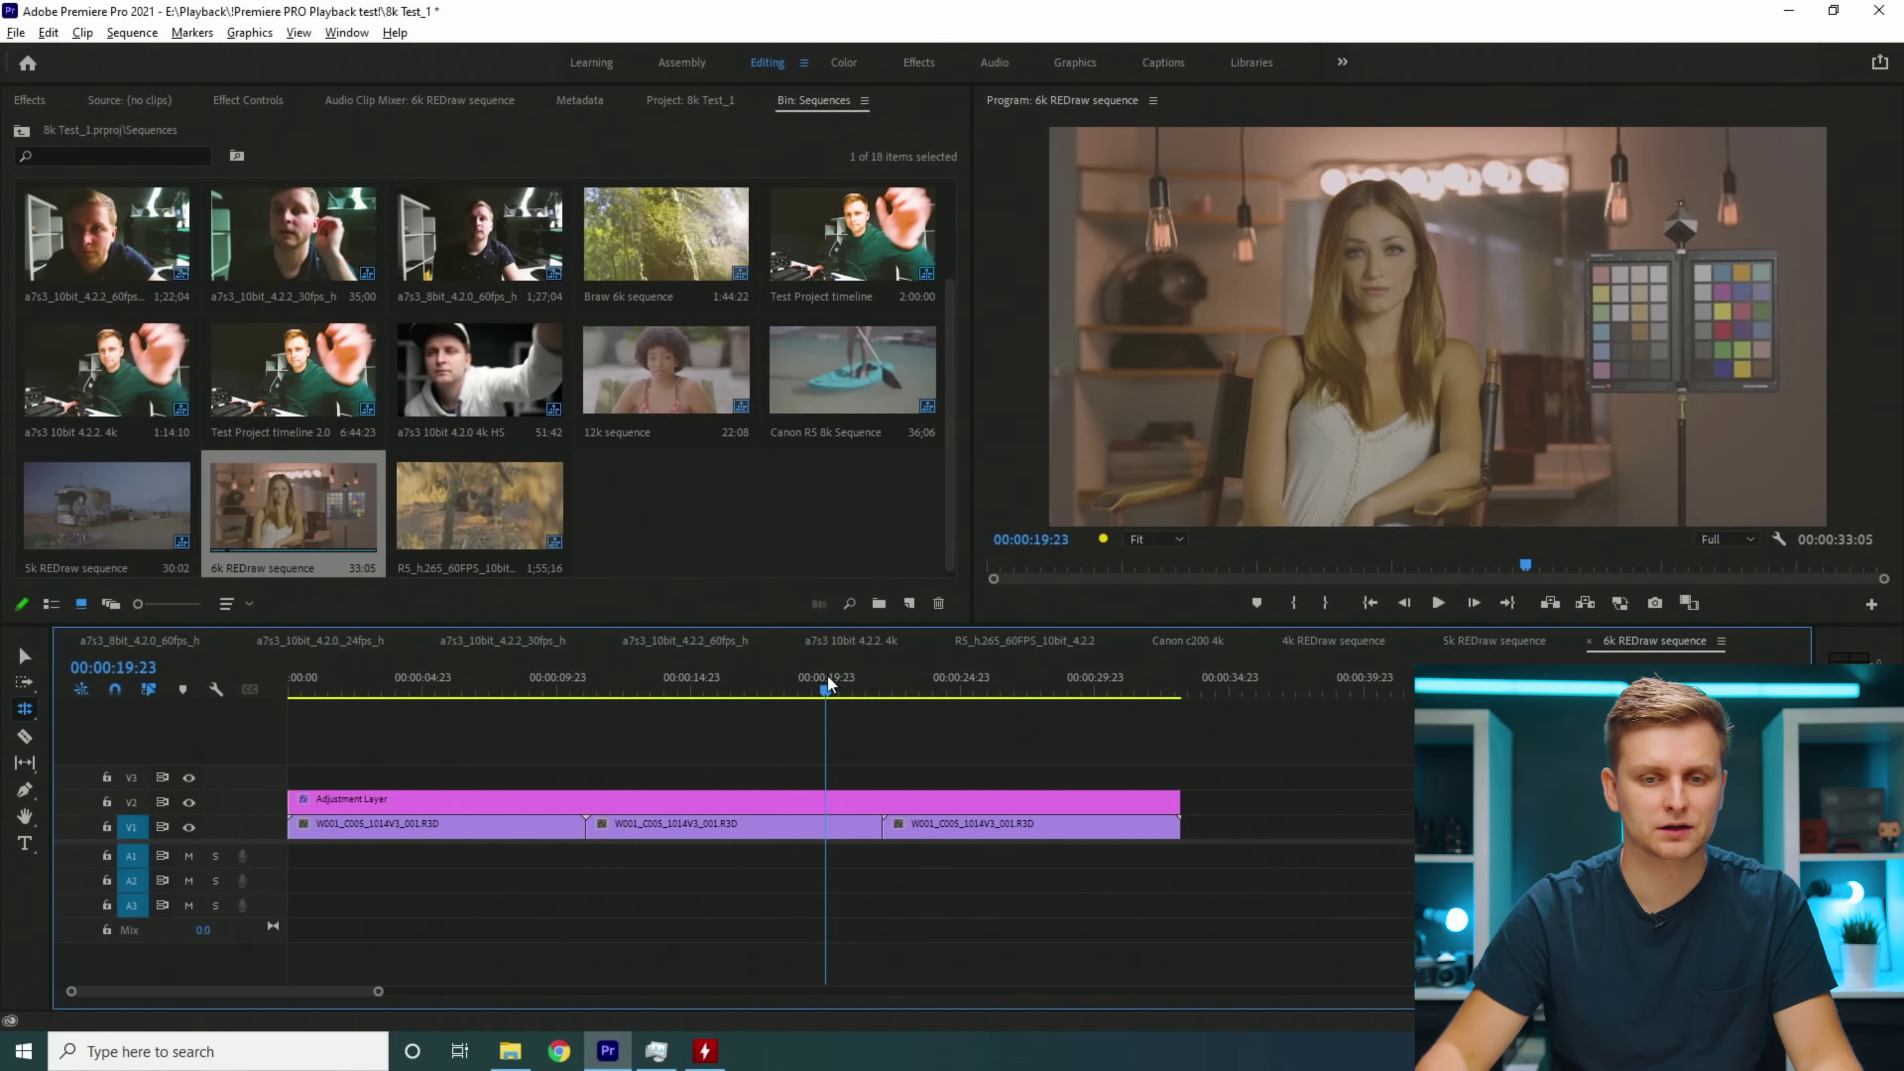
{"action": "left_click_drag", "start_coordinate": [716, 673], "coordinate": [755, 745]}
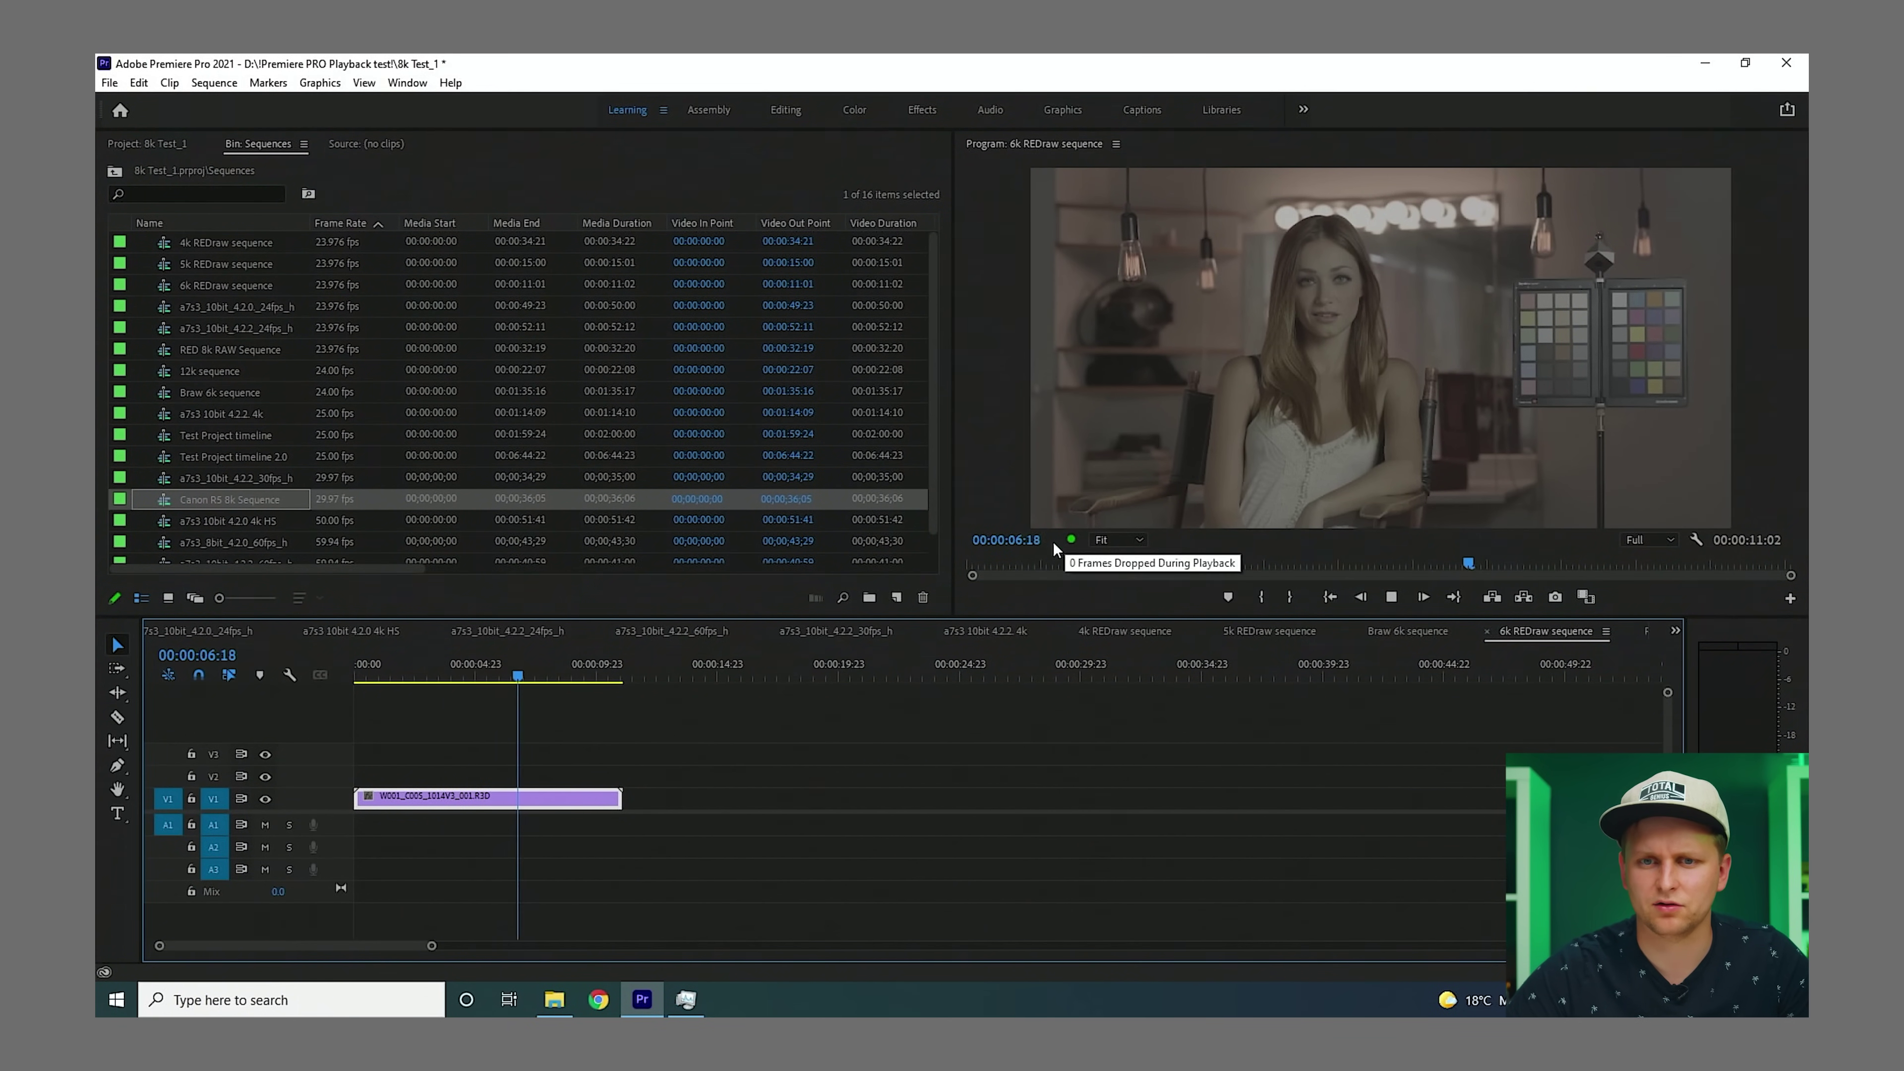
Step: Stop the 6k REDraw playback and scrub back toward the beginning of its first clip
{"action": "key", "text": "space"}
{"action": "left_click_drag", "start_coordinate": [517, 660], "coordinate": [369, 675]}
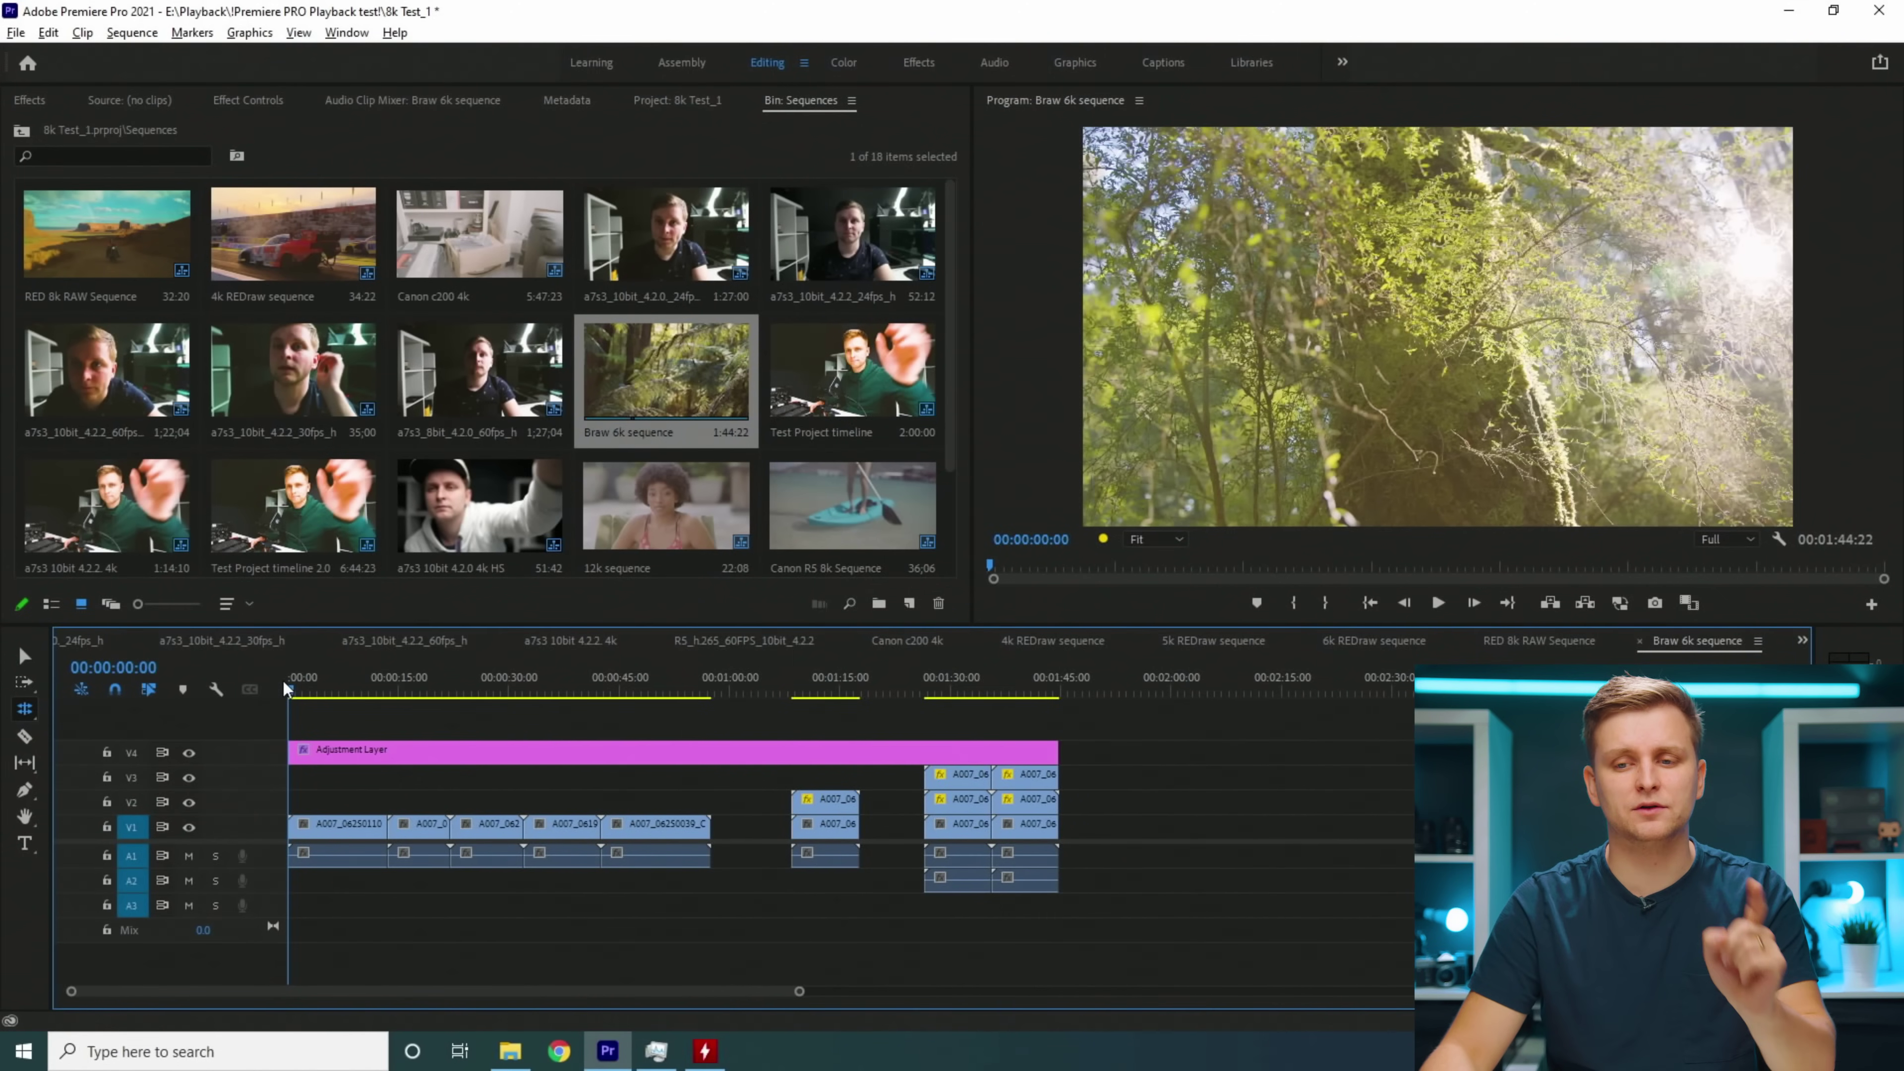
Step: Scrub and play the single-layer clips of the Braw 6k sequence, checking CPU and memory load in Task Manager
{"action": "left_click_drag", "start_coordinate": [290, 681], "coordinate": [464, 747]}
{"action": "key", "text": "space"}
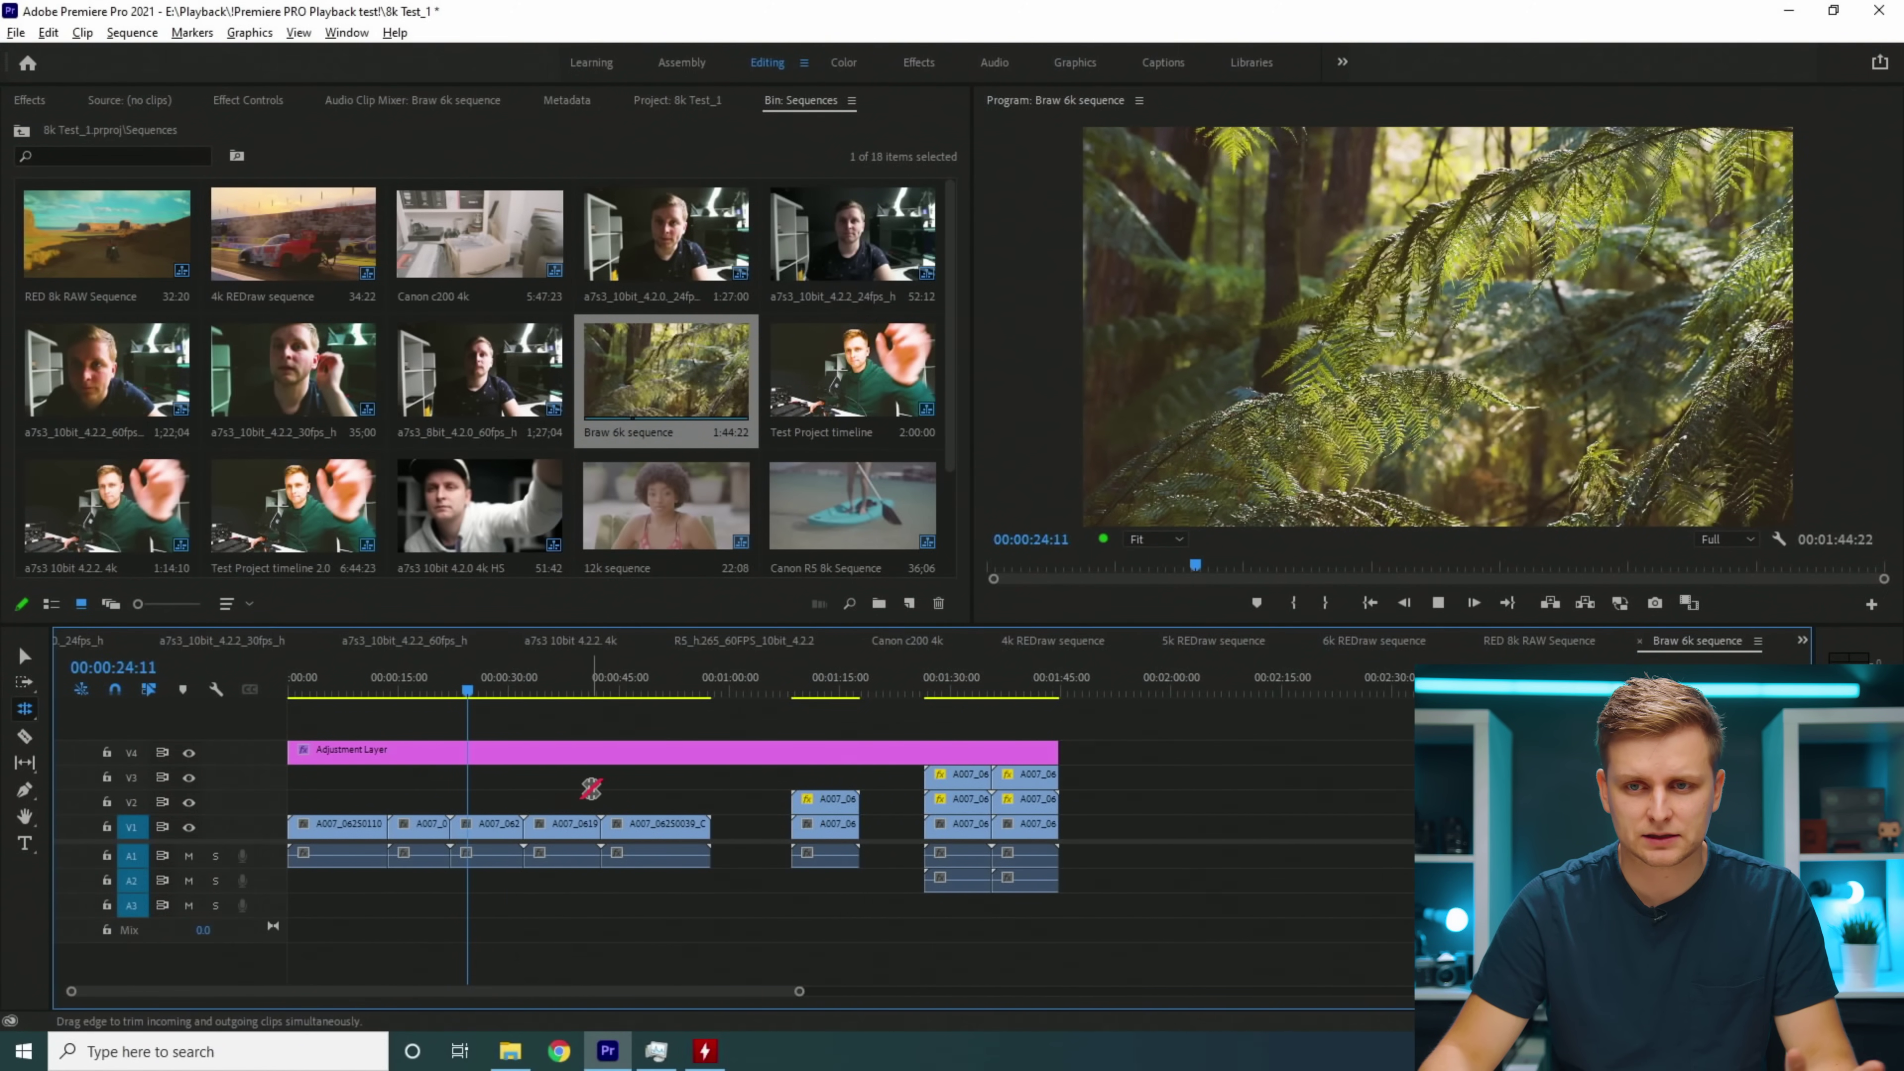
{"action": "key", "text": "alt+Tab"}
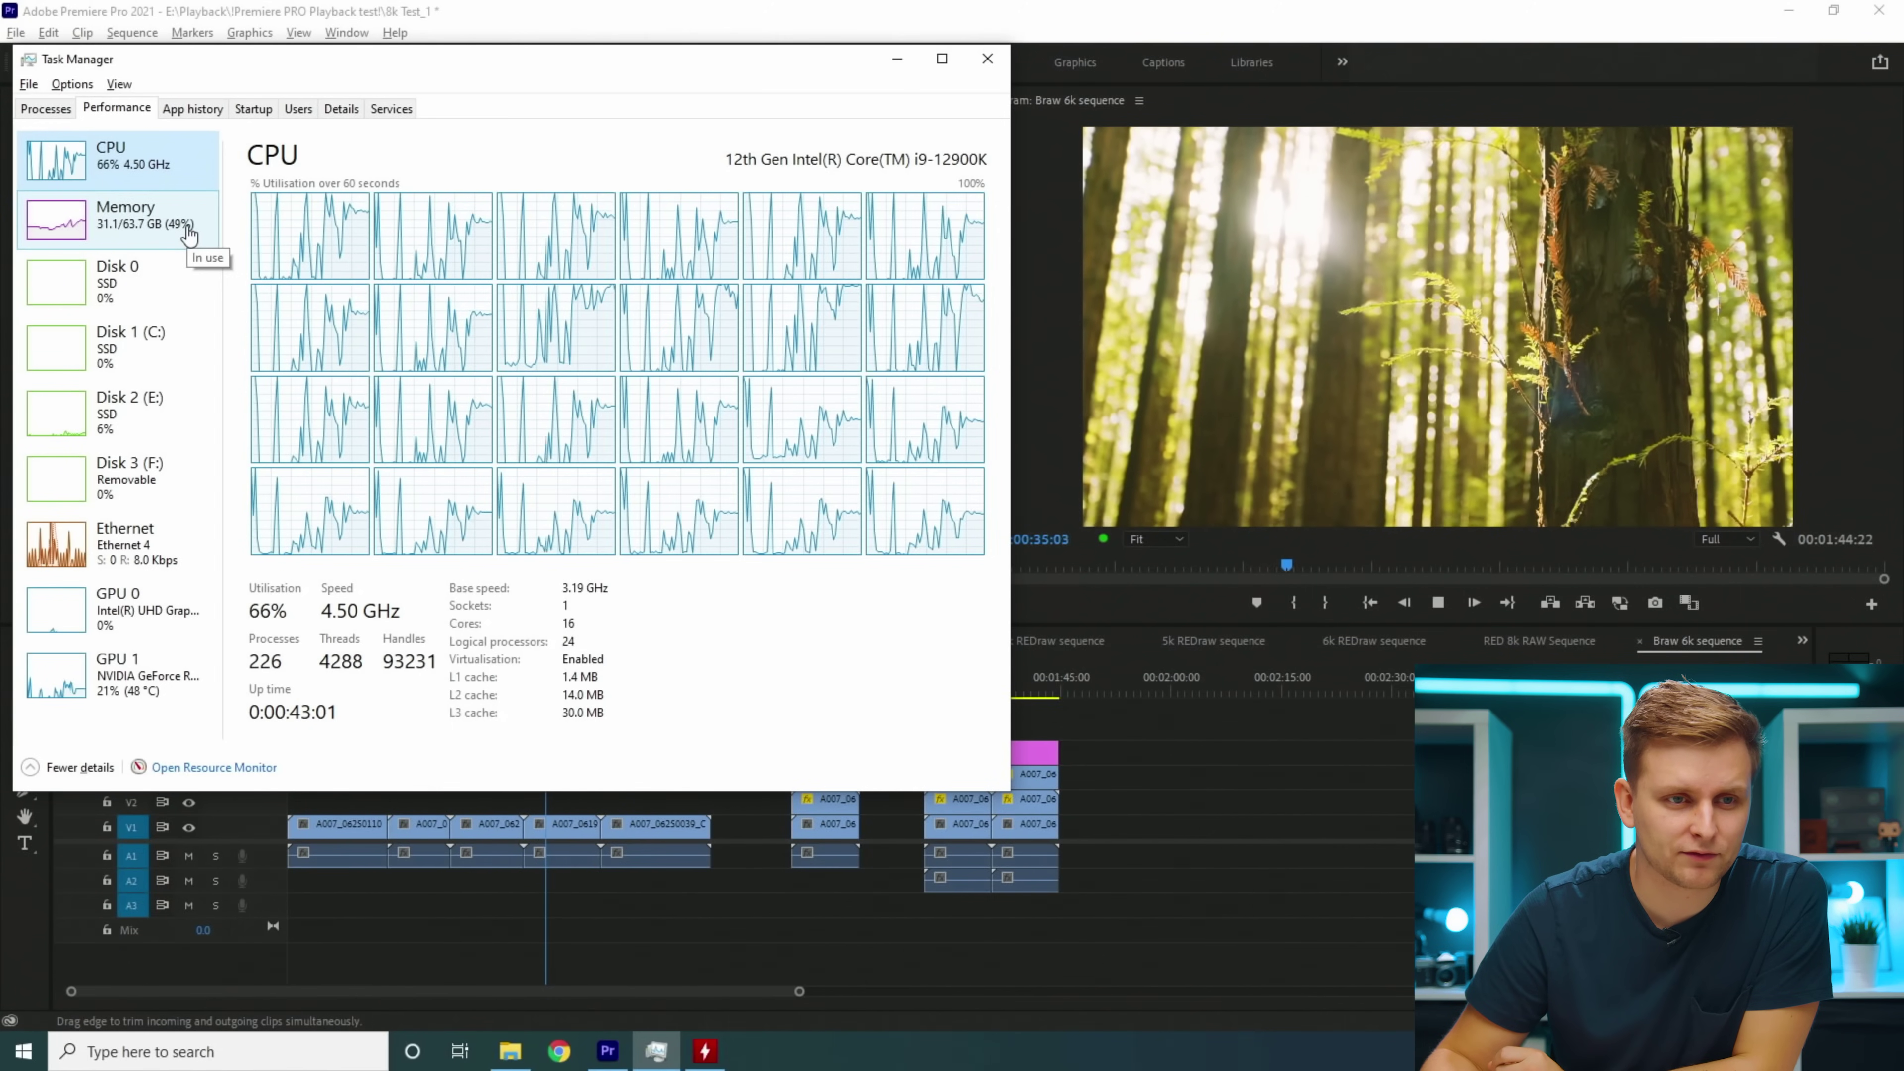
{"action": "left_click", "coordinate": [189, 235]}
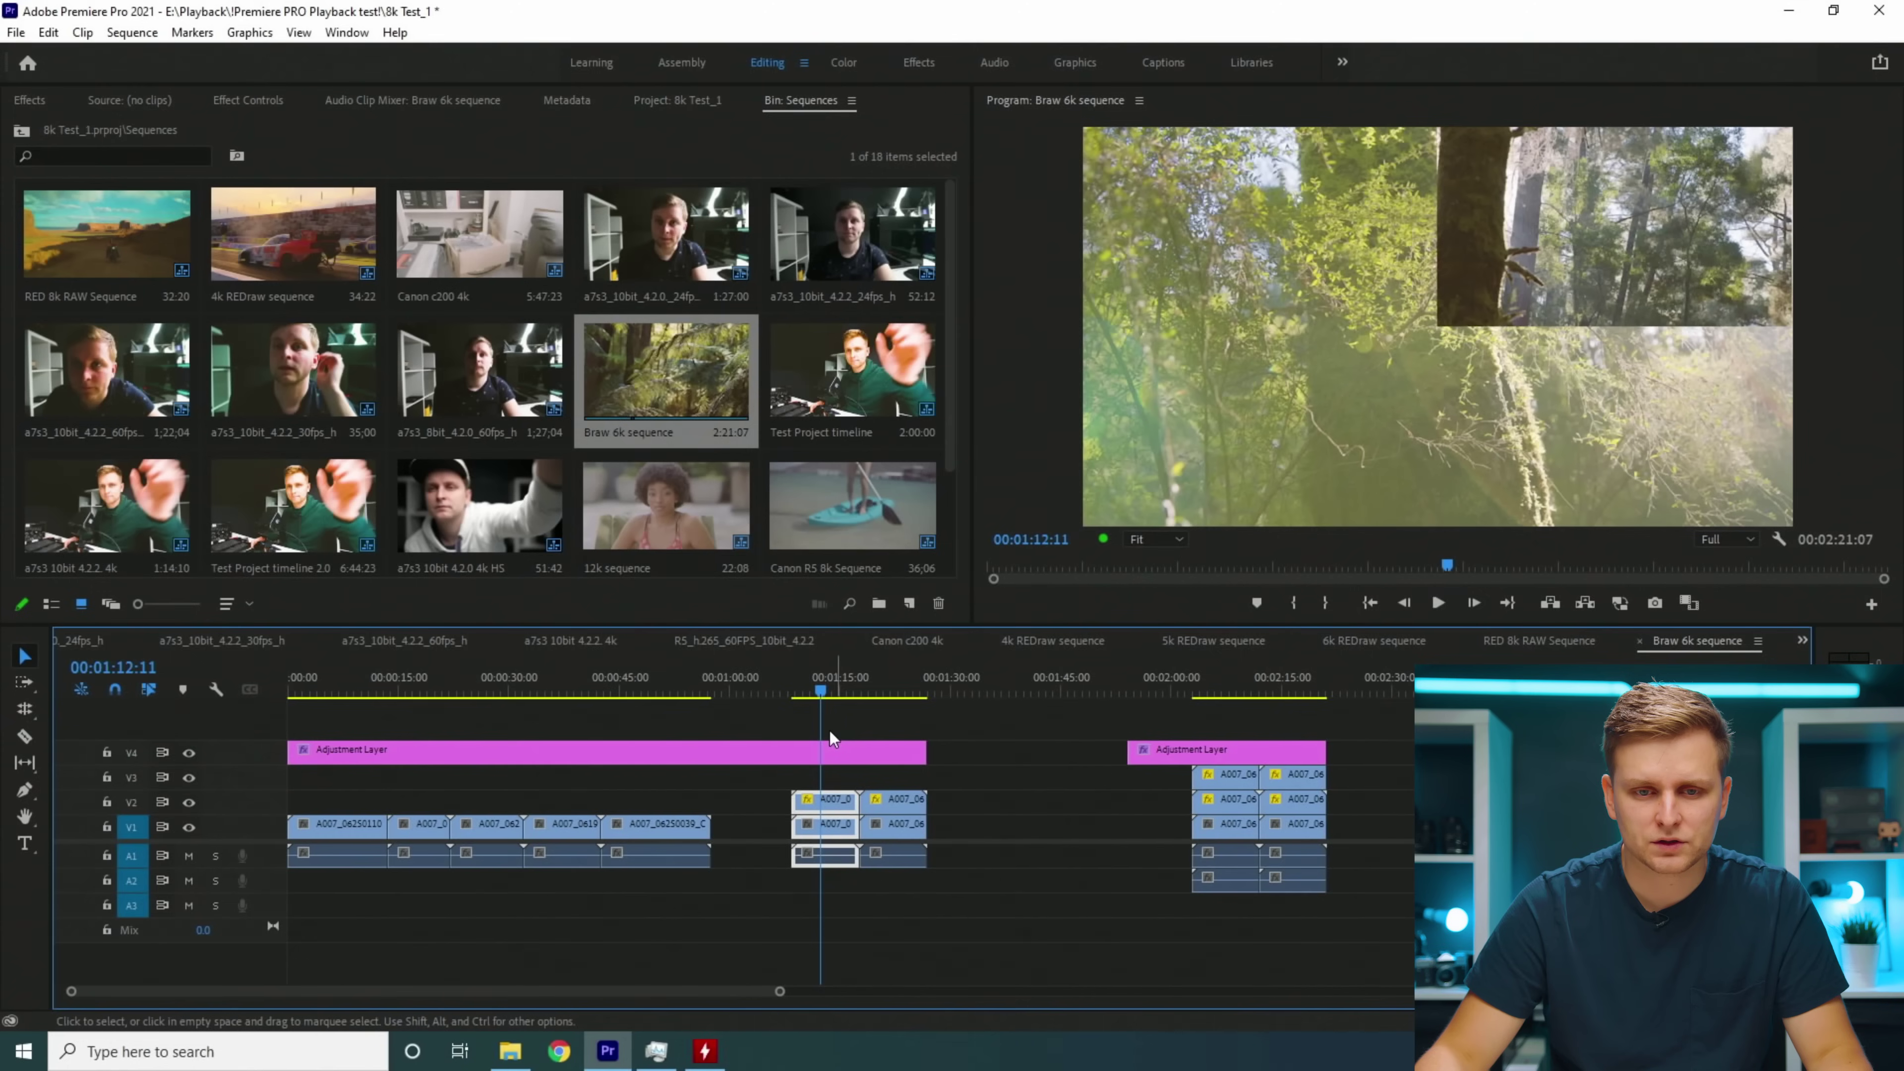
Step: Play the two-layer section of the Braw 6k sequence, checking the dropped-frame indicator and GPU load in Task Manager
{"action": "left_click", "coordinate": [798, 688]}
{"action": "key", "text": "space"}
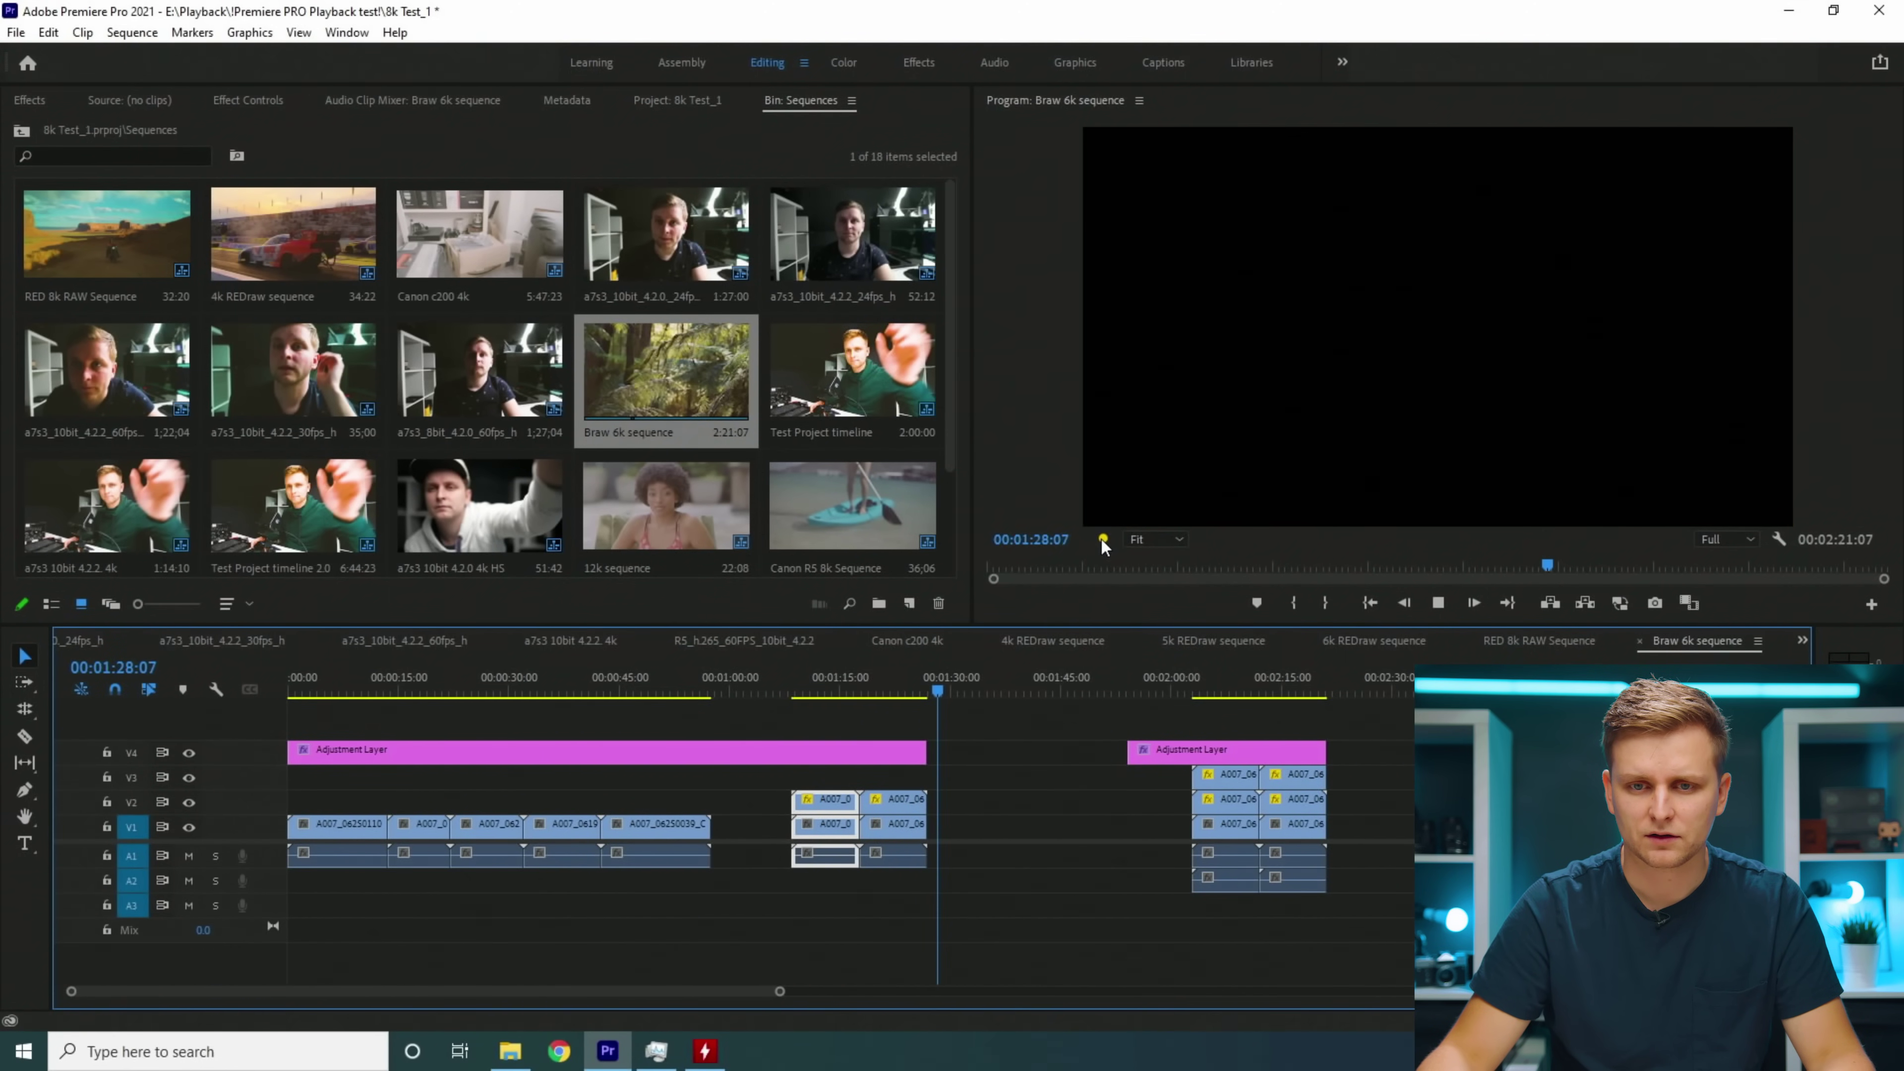
{"action": "left_click", "coordinate": [656, 1054]}
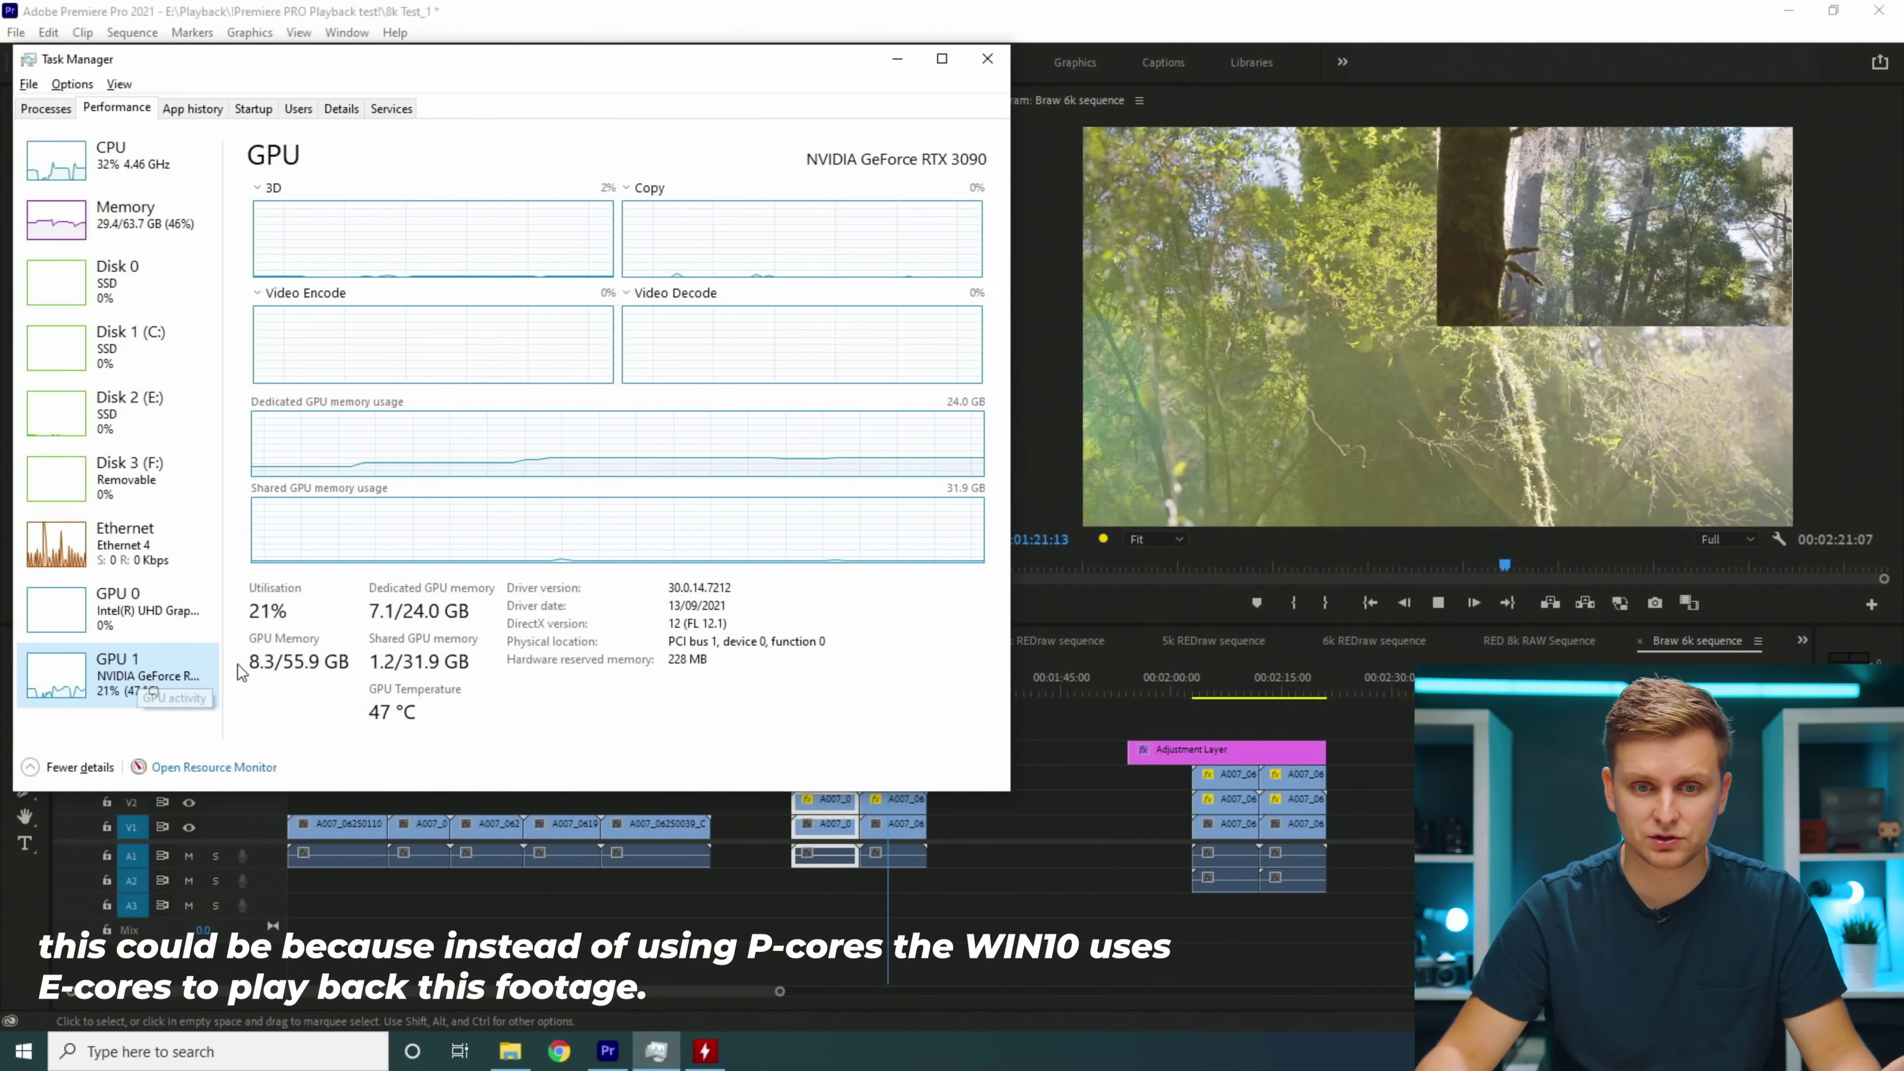
{"action": "left_click", "coordinate": [1083, 729]}
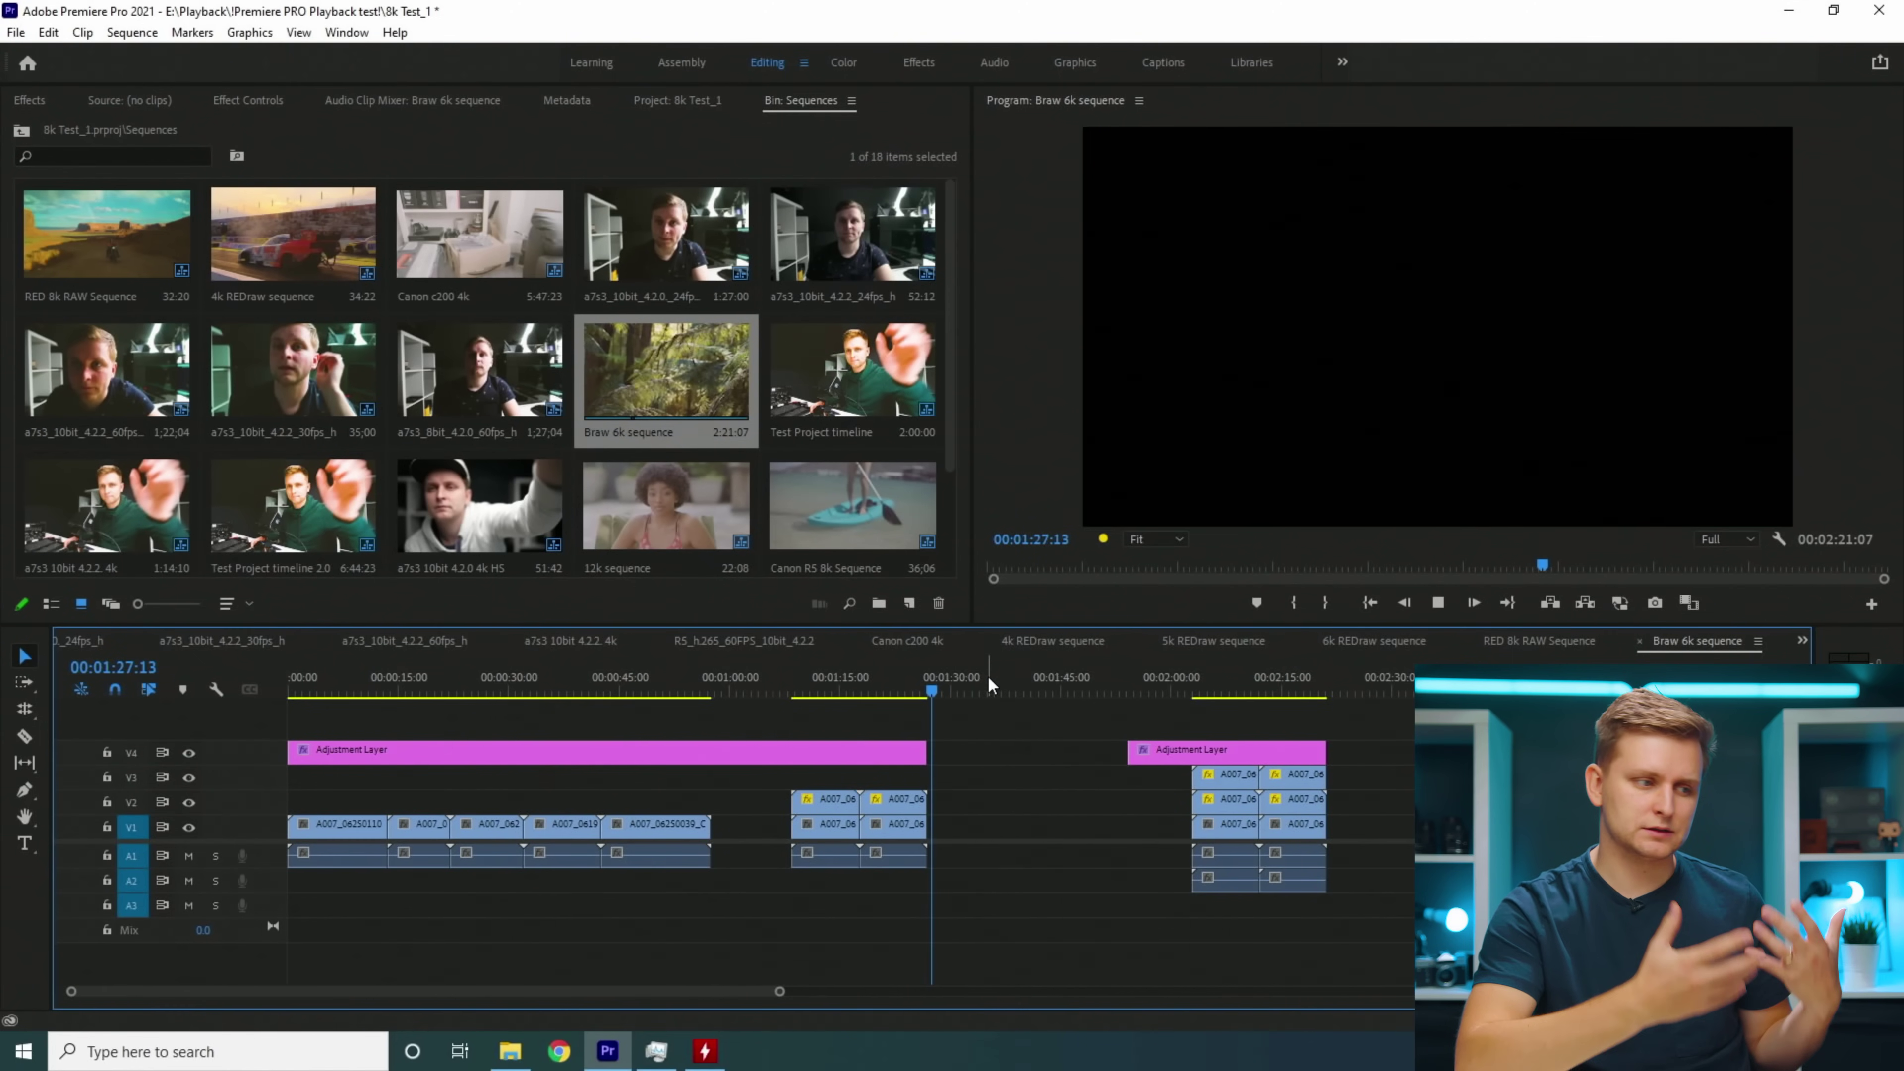
Step: Play the Braw 6k sequence's three-layer section from its start with track V4 hidden, checking the dropped-frame indicator
{"action": "left_click", "coordinate": [1194, 689]}
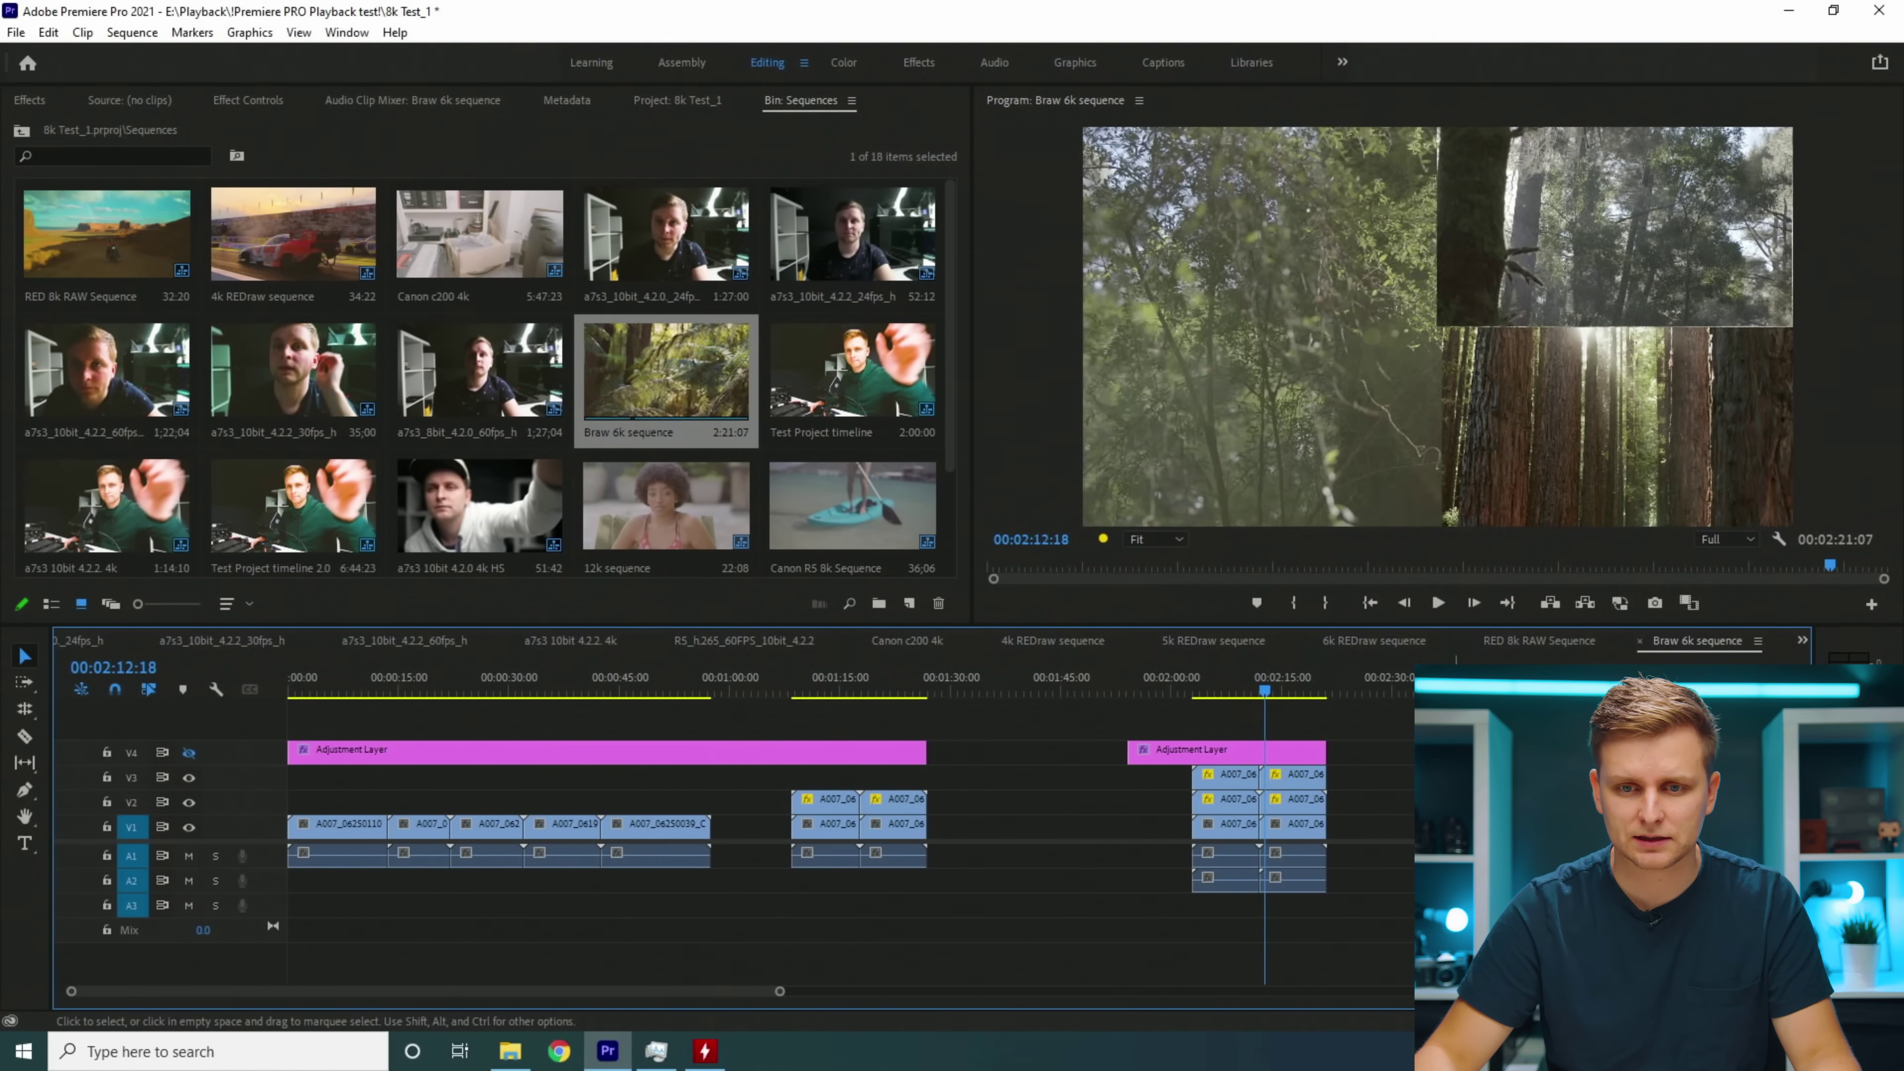
{"action": "left_click", "coordinate": [1202, 682]}
{"action": "key", "text": "space"}
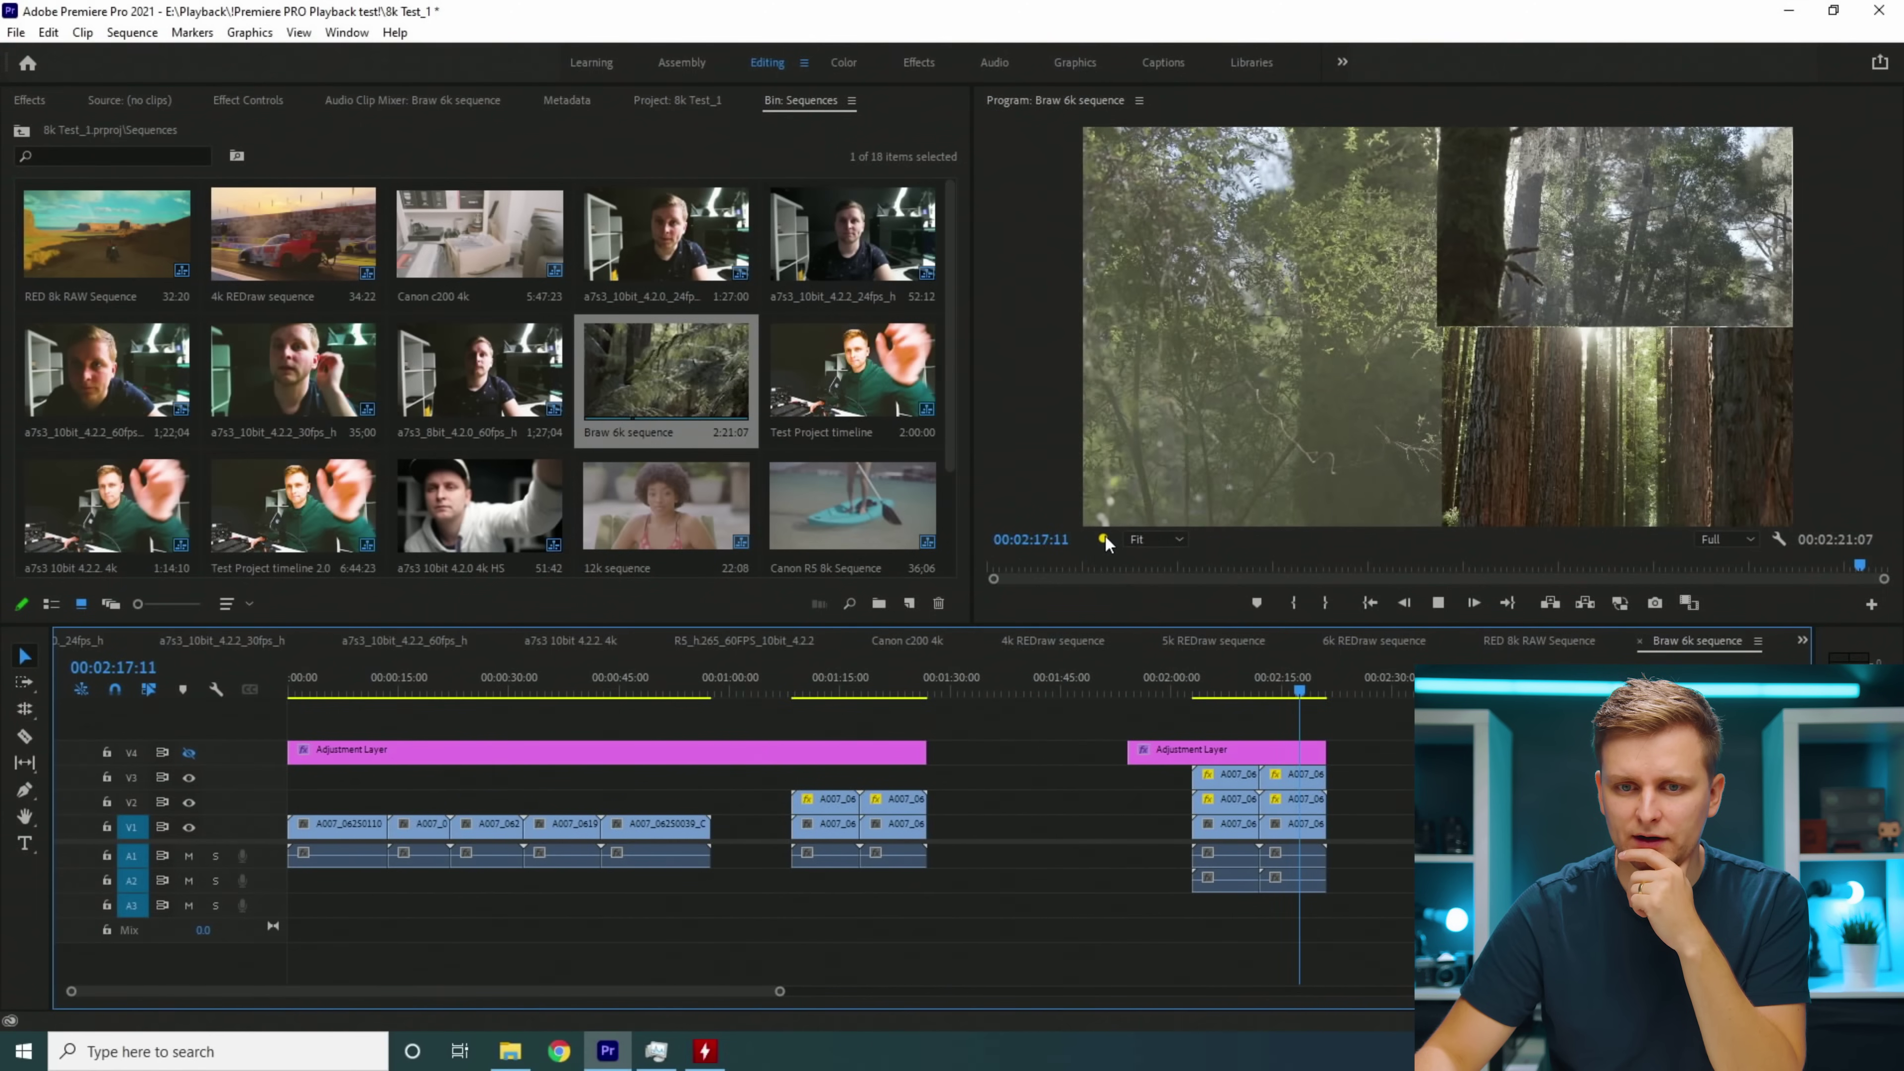
Step: Scrub and replay the second set of three-layer clips, check the dropped-frame count and stop at 00:02:18:18
{"action": "left_click", "coordinate": [1263, 682]}
{"action": "key", "text": "space"}
{"action": "left_click_drag", "start_coordinate": [1272, 680], "coordinate": [1228, 684]}
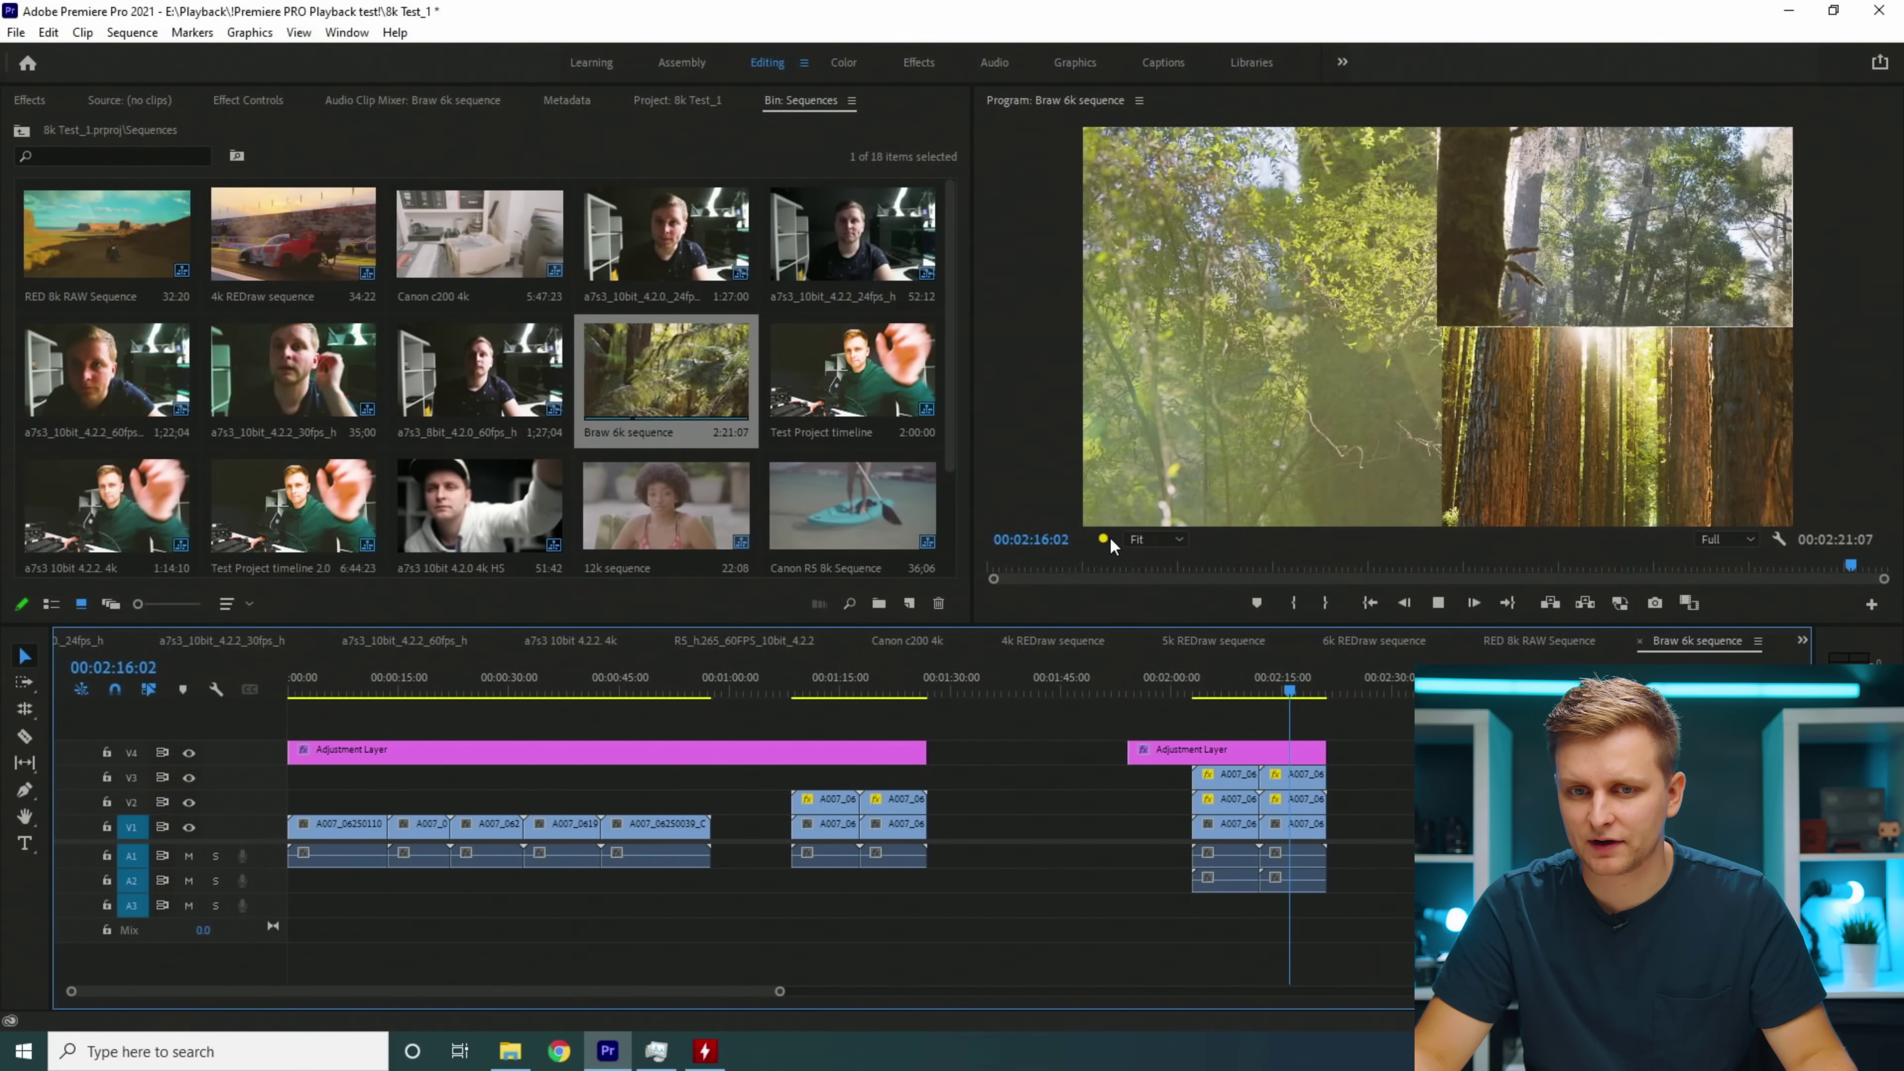
{"action": "key", "text": "space"}
{"action": "mouse_move", "coordinate": [1109, 538]}
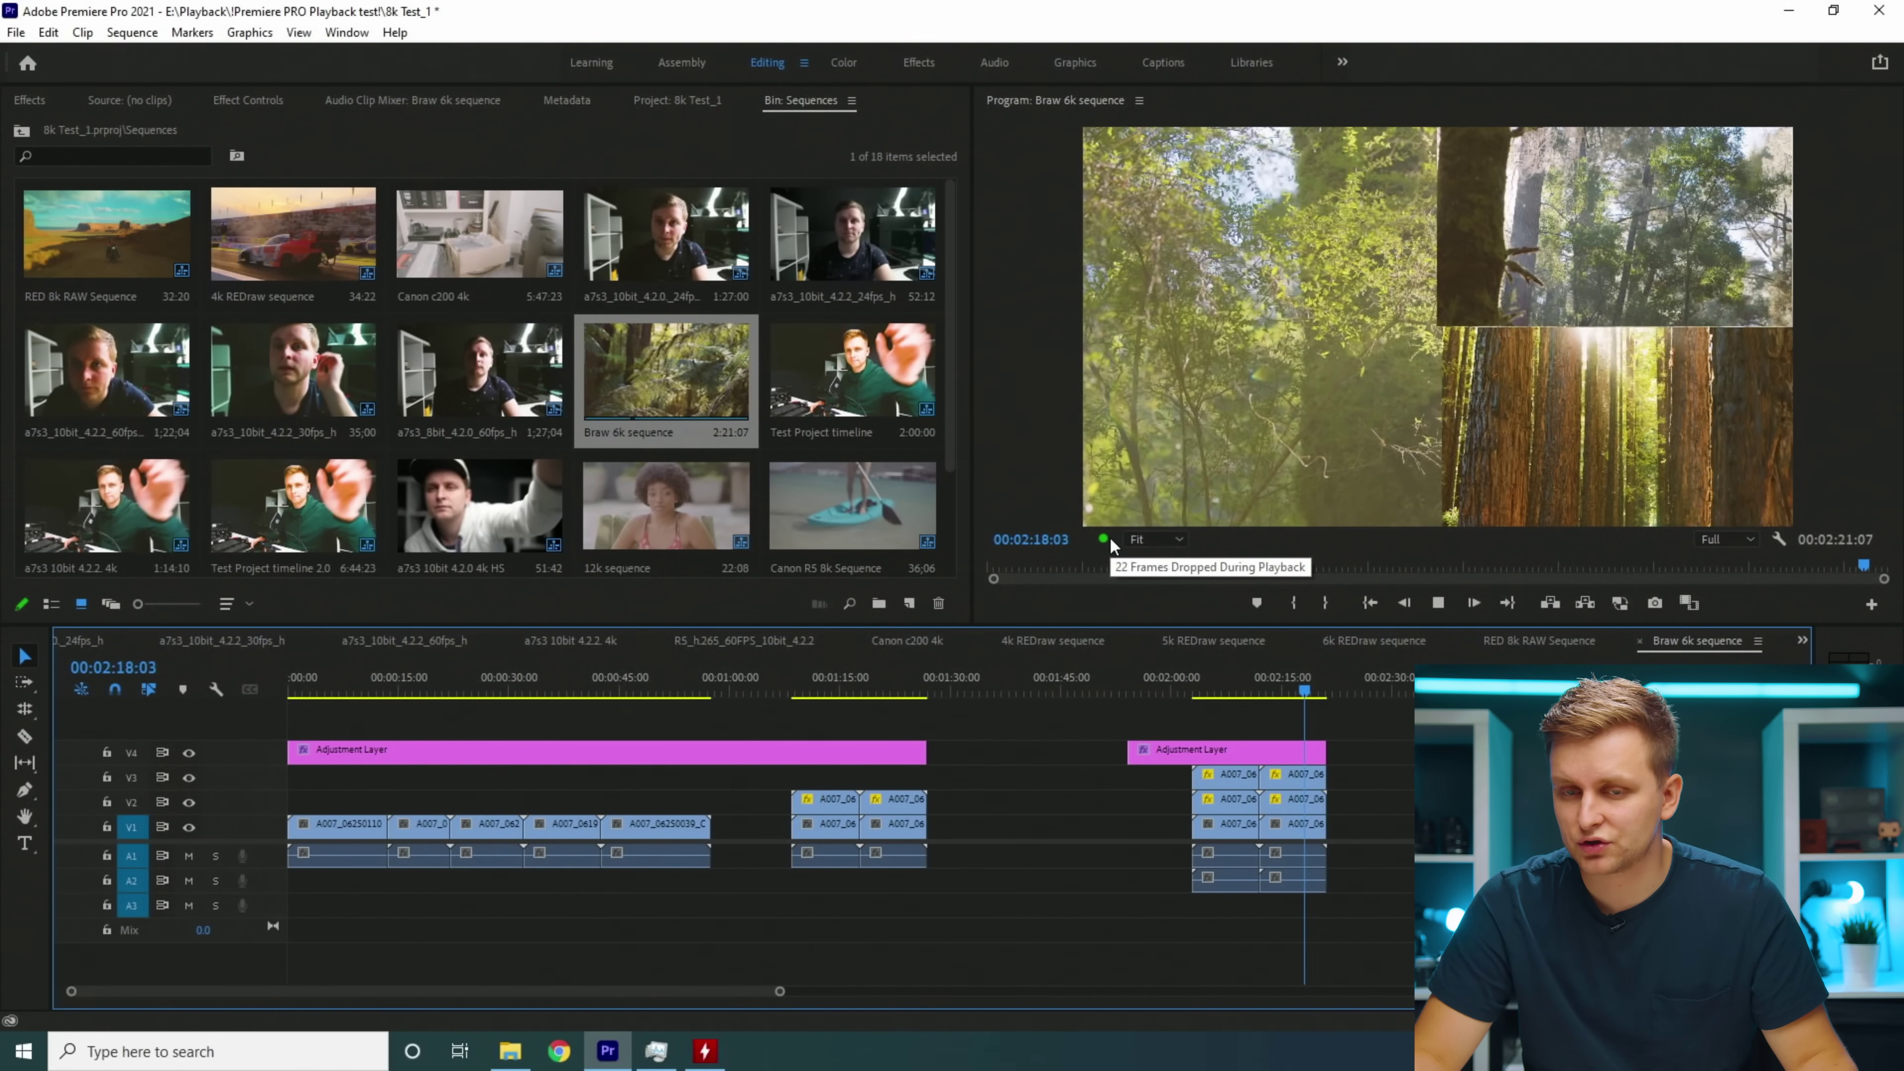
{"action": "key", "text": "space"}
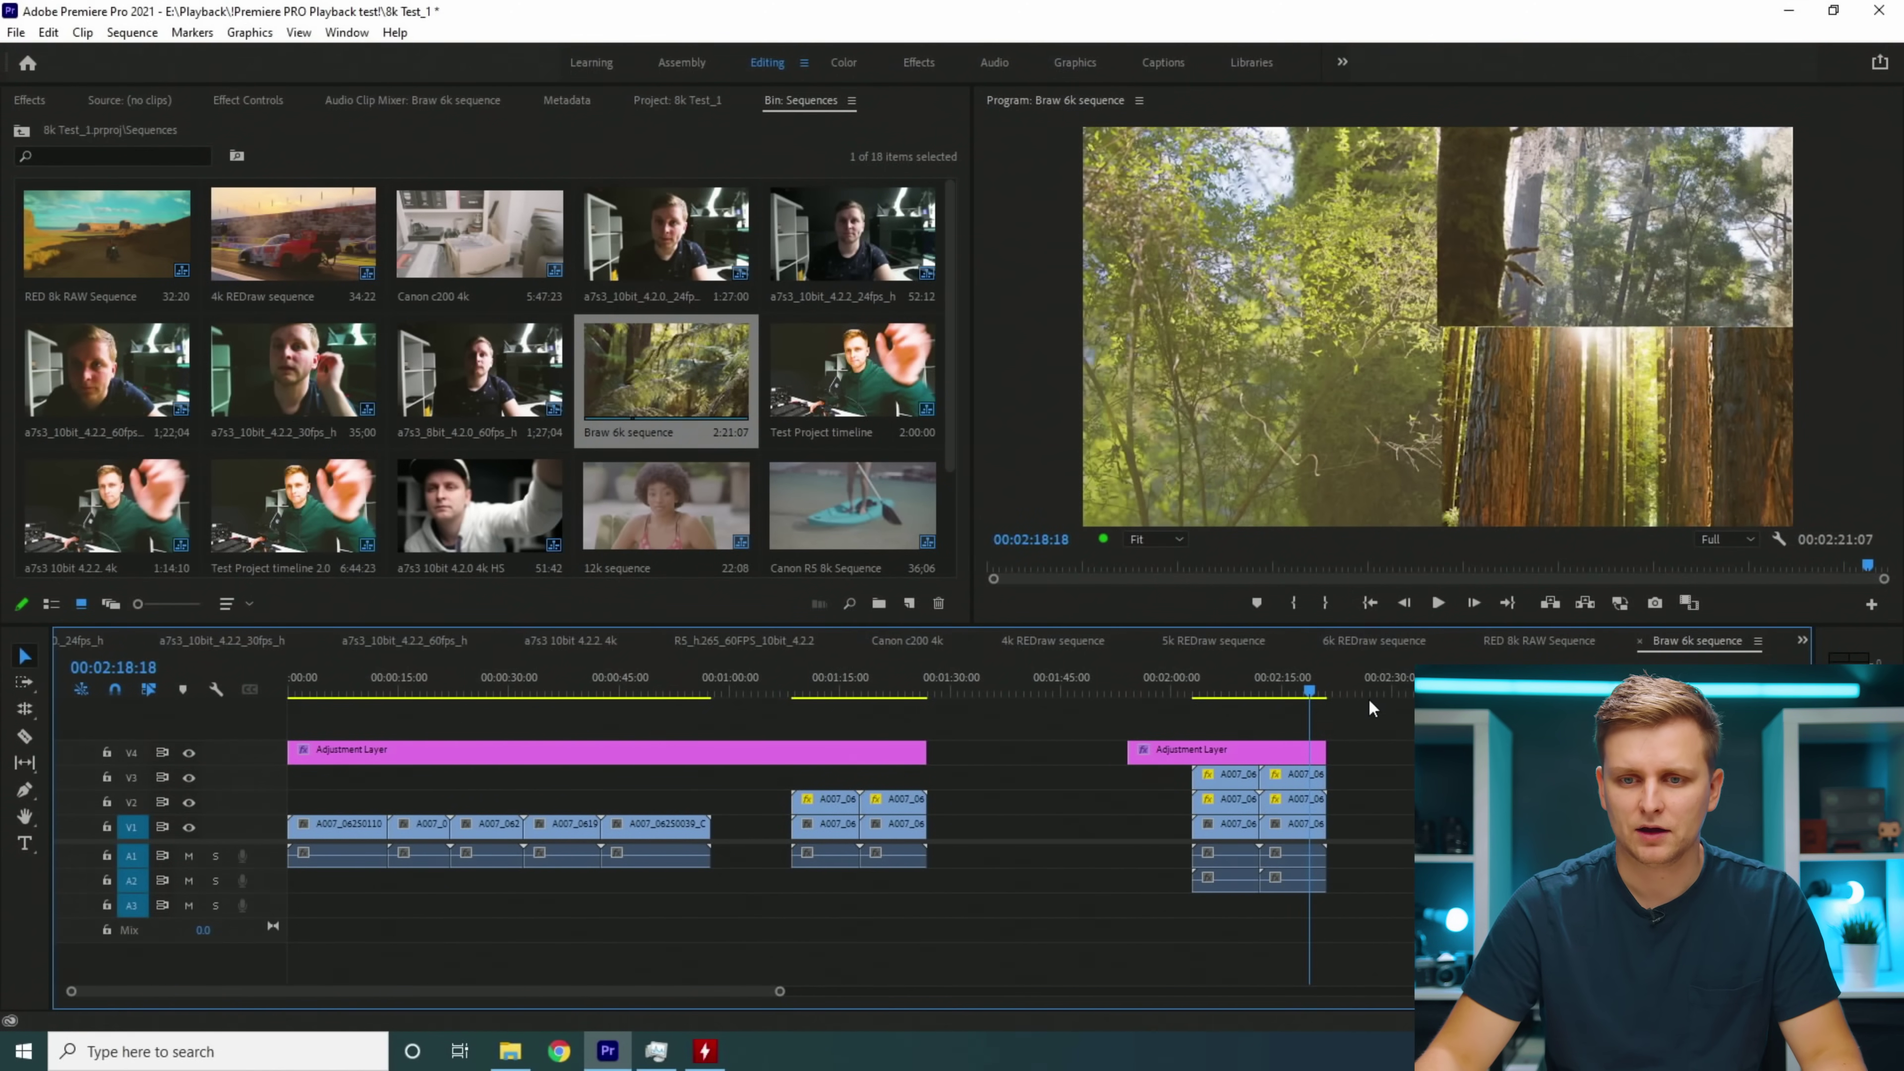
Step: Open the RED 8k RAW Sequence and play it from the start, checking CPU load in Task Manager
{"action": "double_click", "coordinate": [107, 233]}
{"action": "left_click_drag", "start_coordinate": [595, 710], "coordinate": [231, 738]}
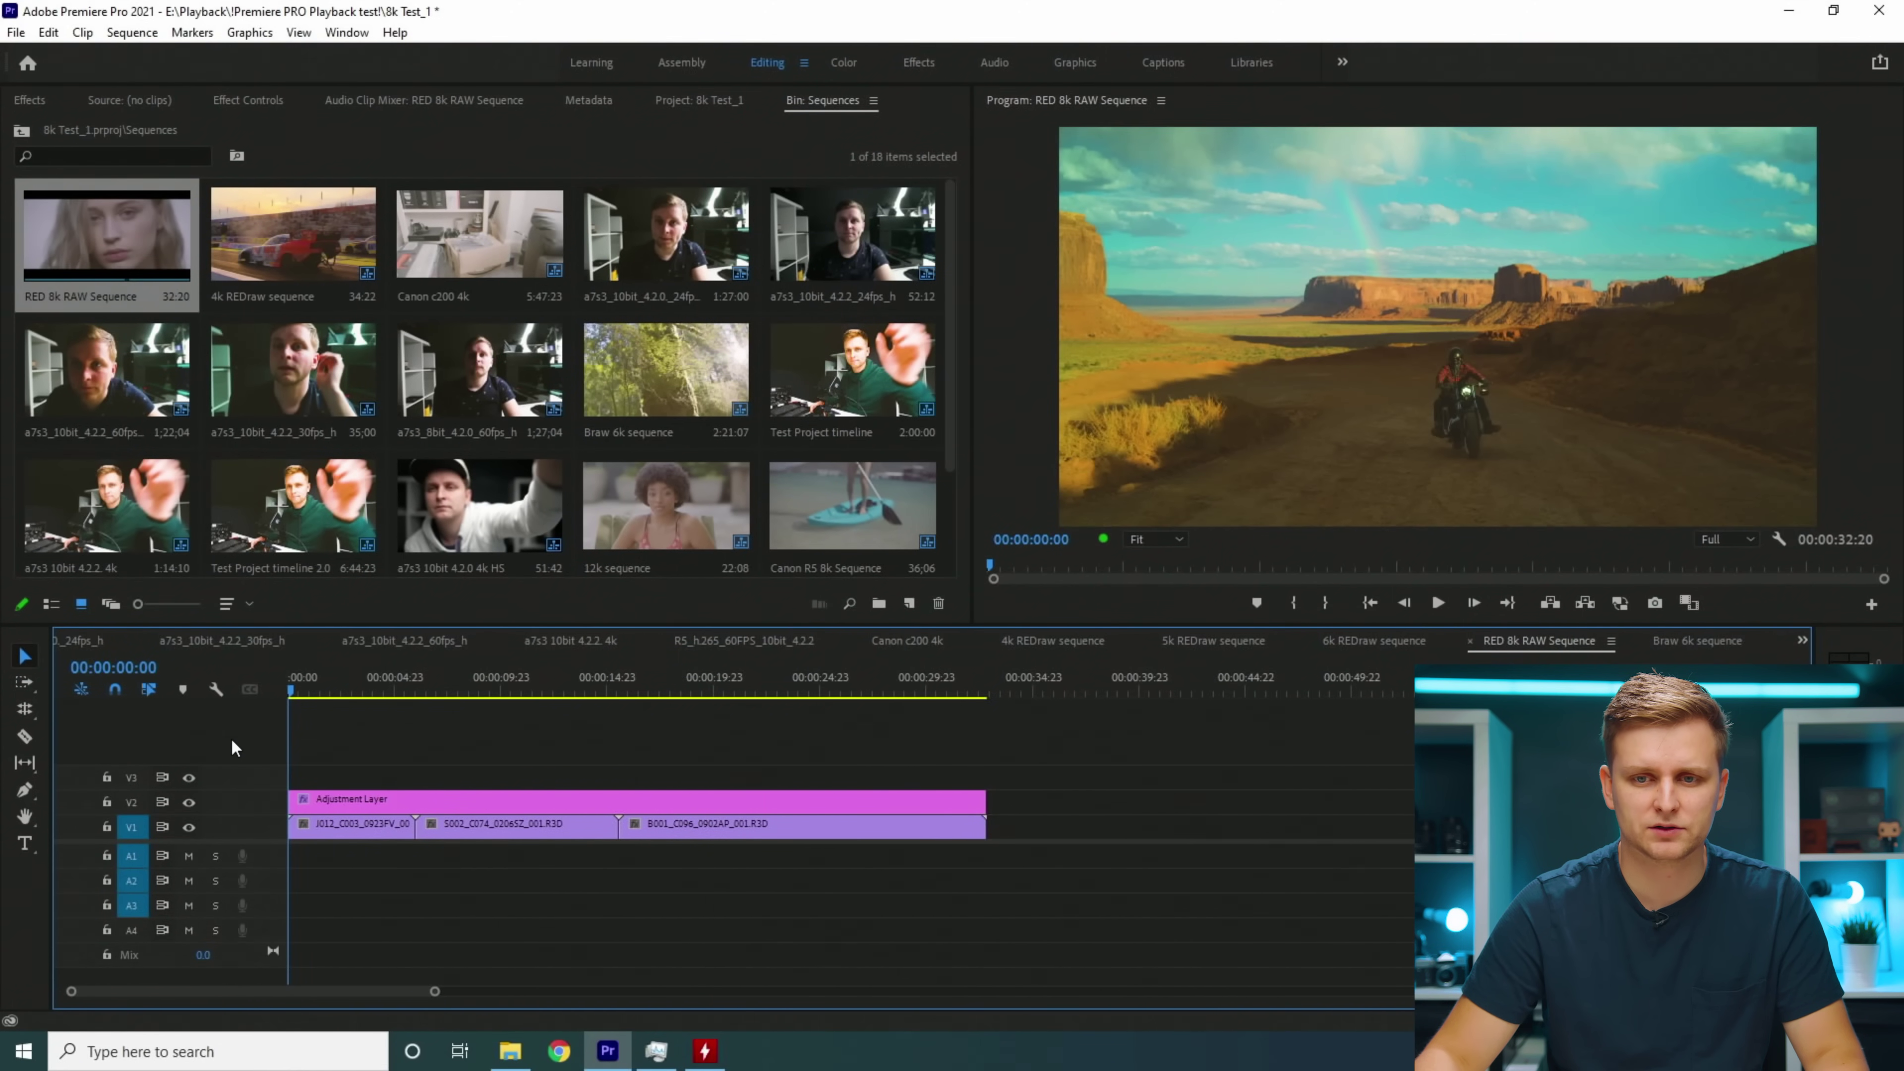
{"action": "key", "text": "space"}
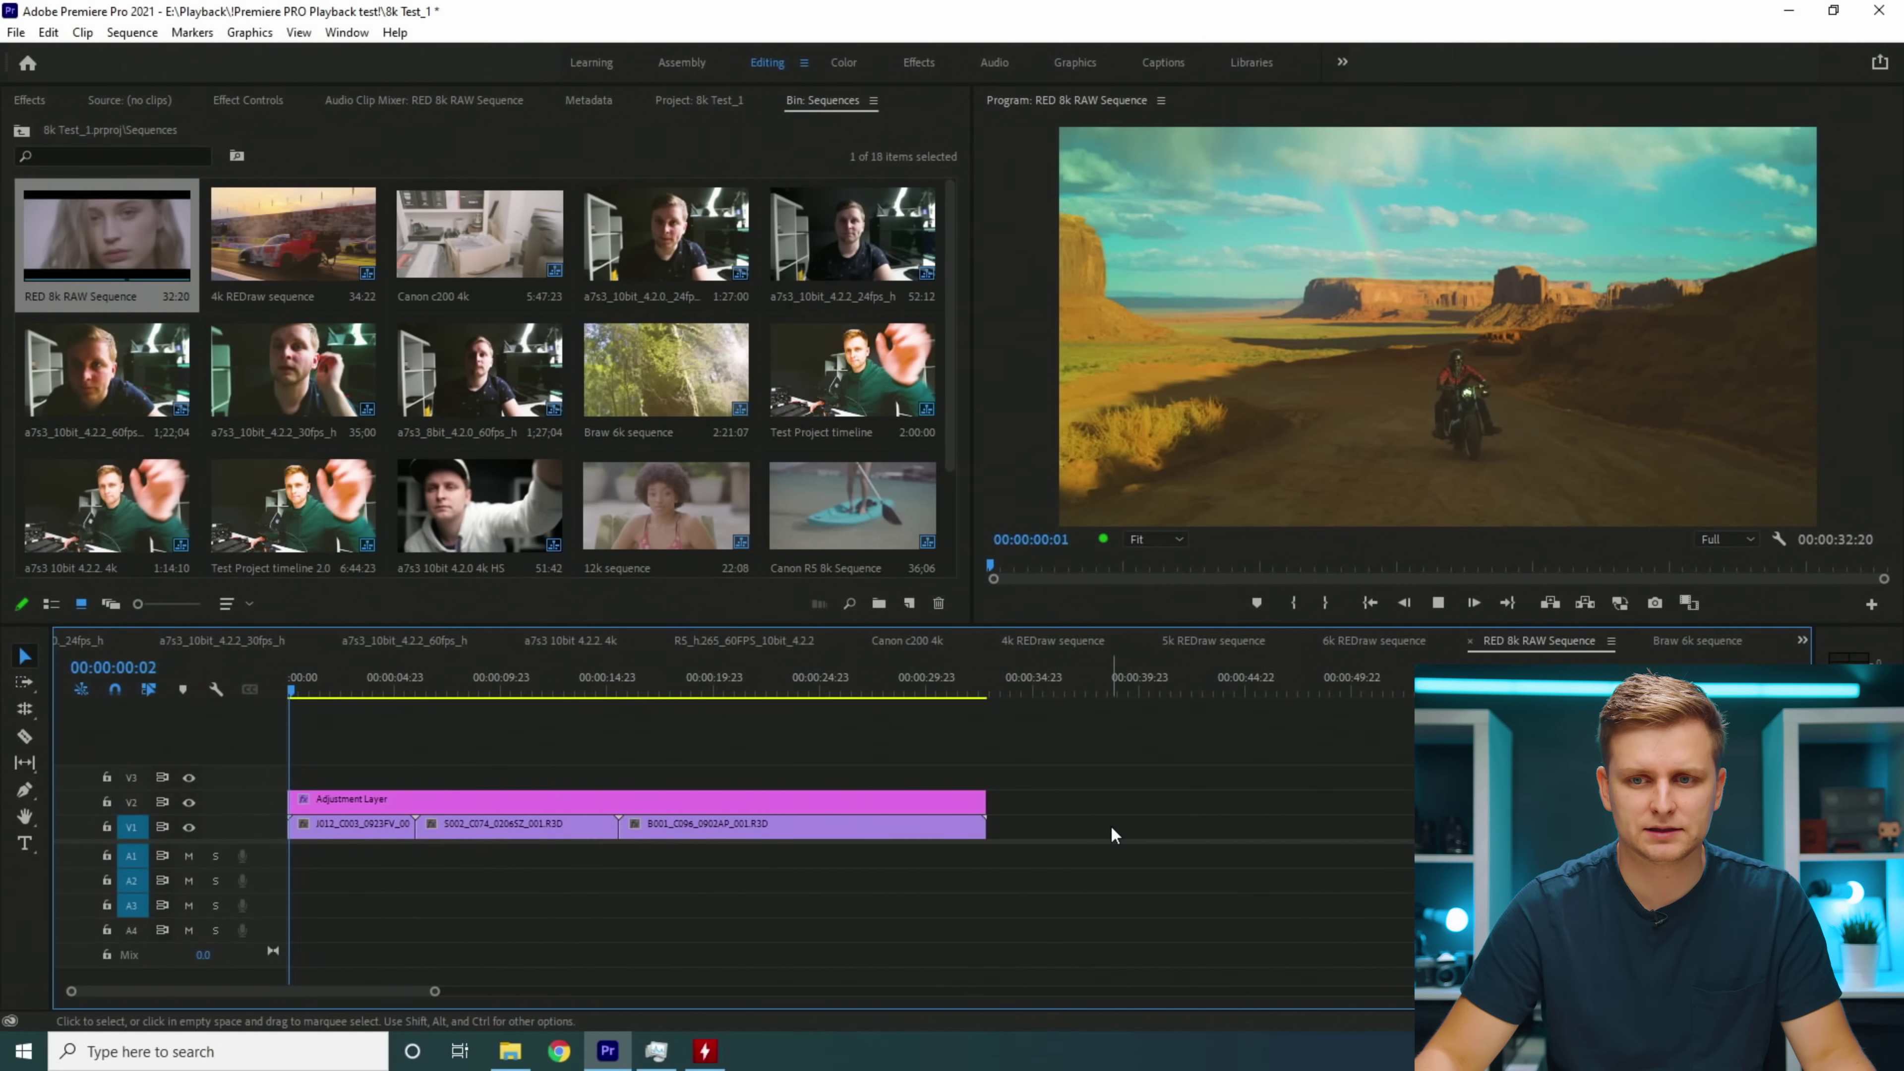
{"action": "key", "text": "alt+Tab"}
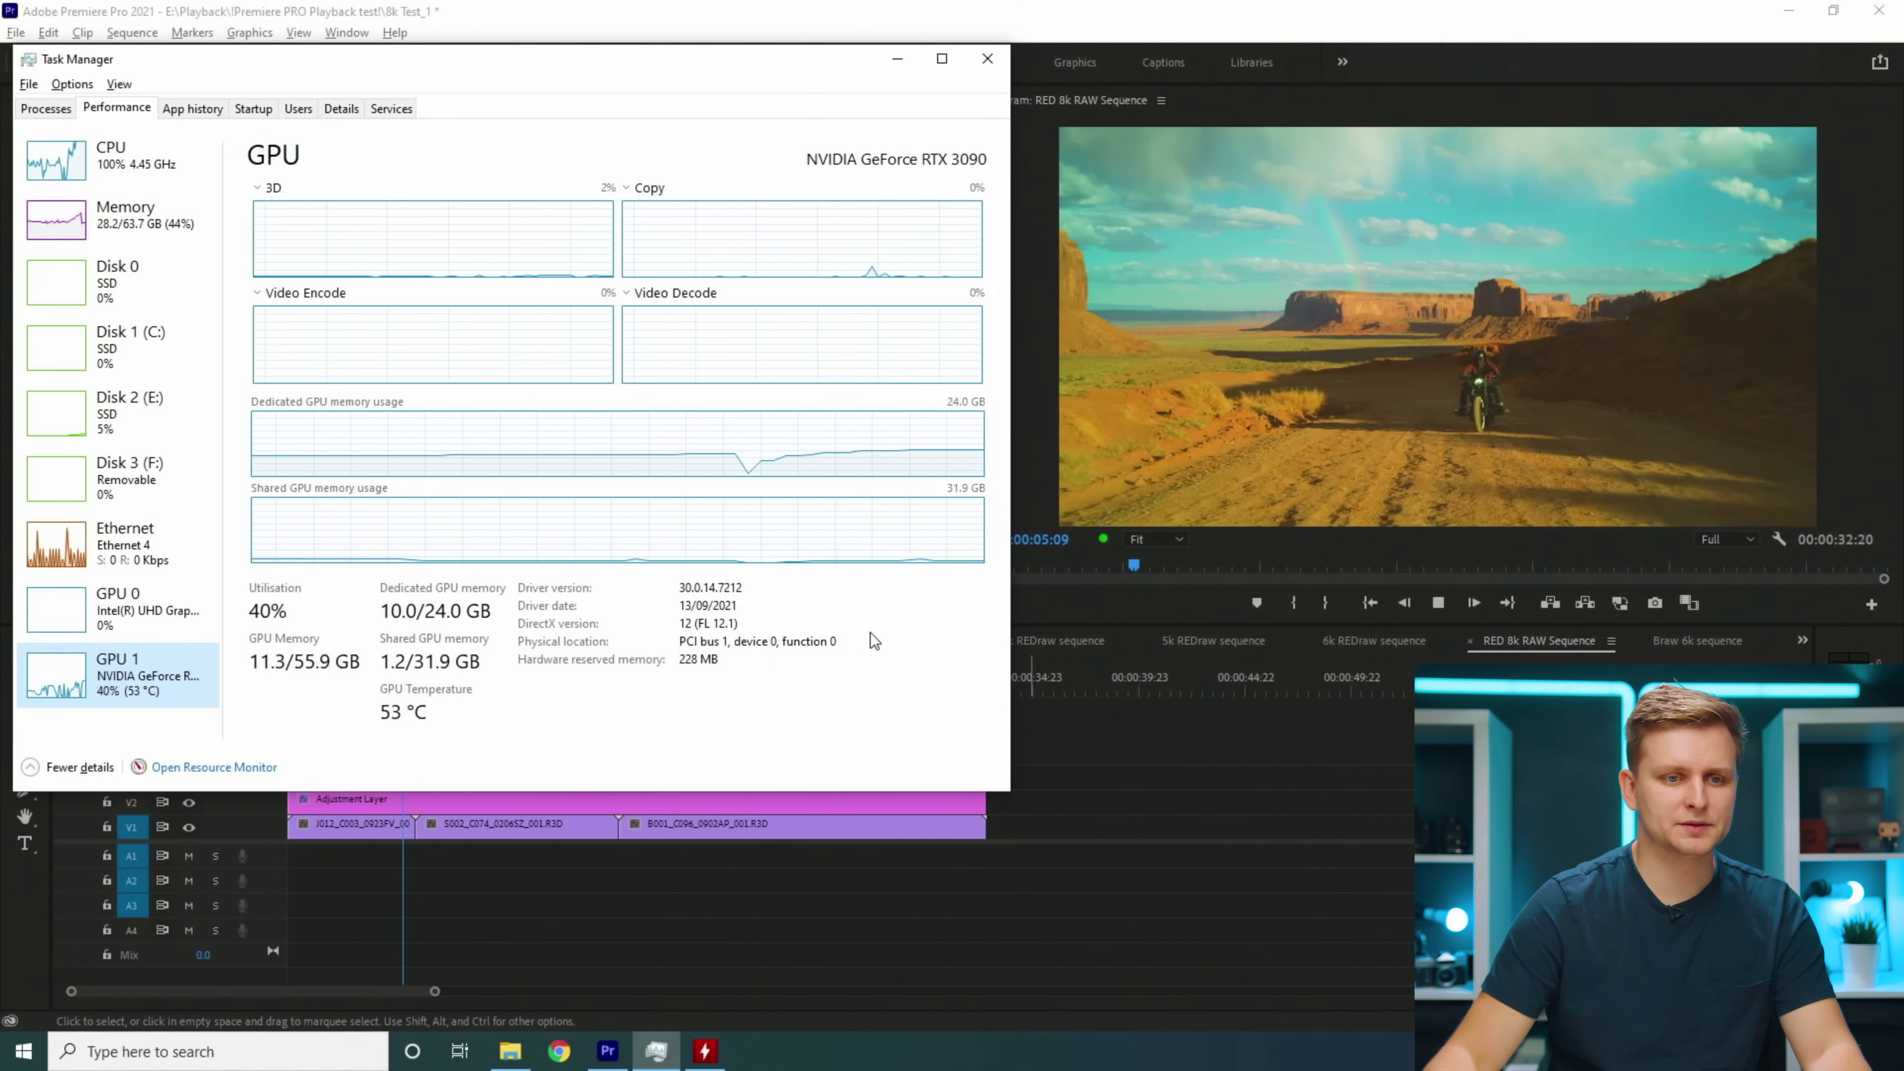
{"action": "left_click", "coordinate": [103, 142]}
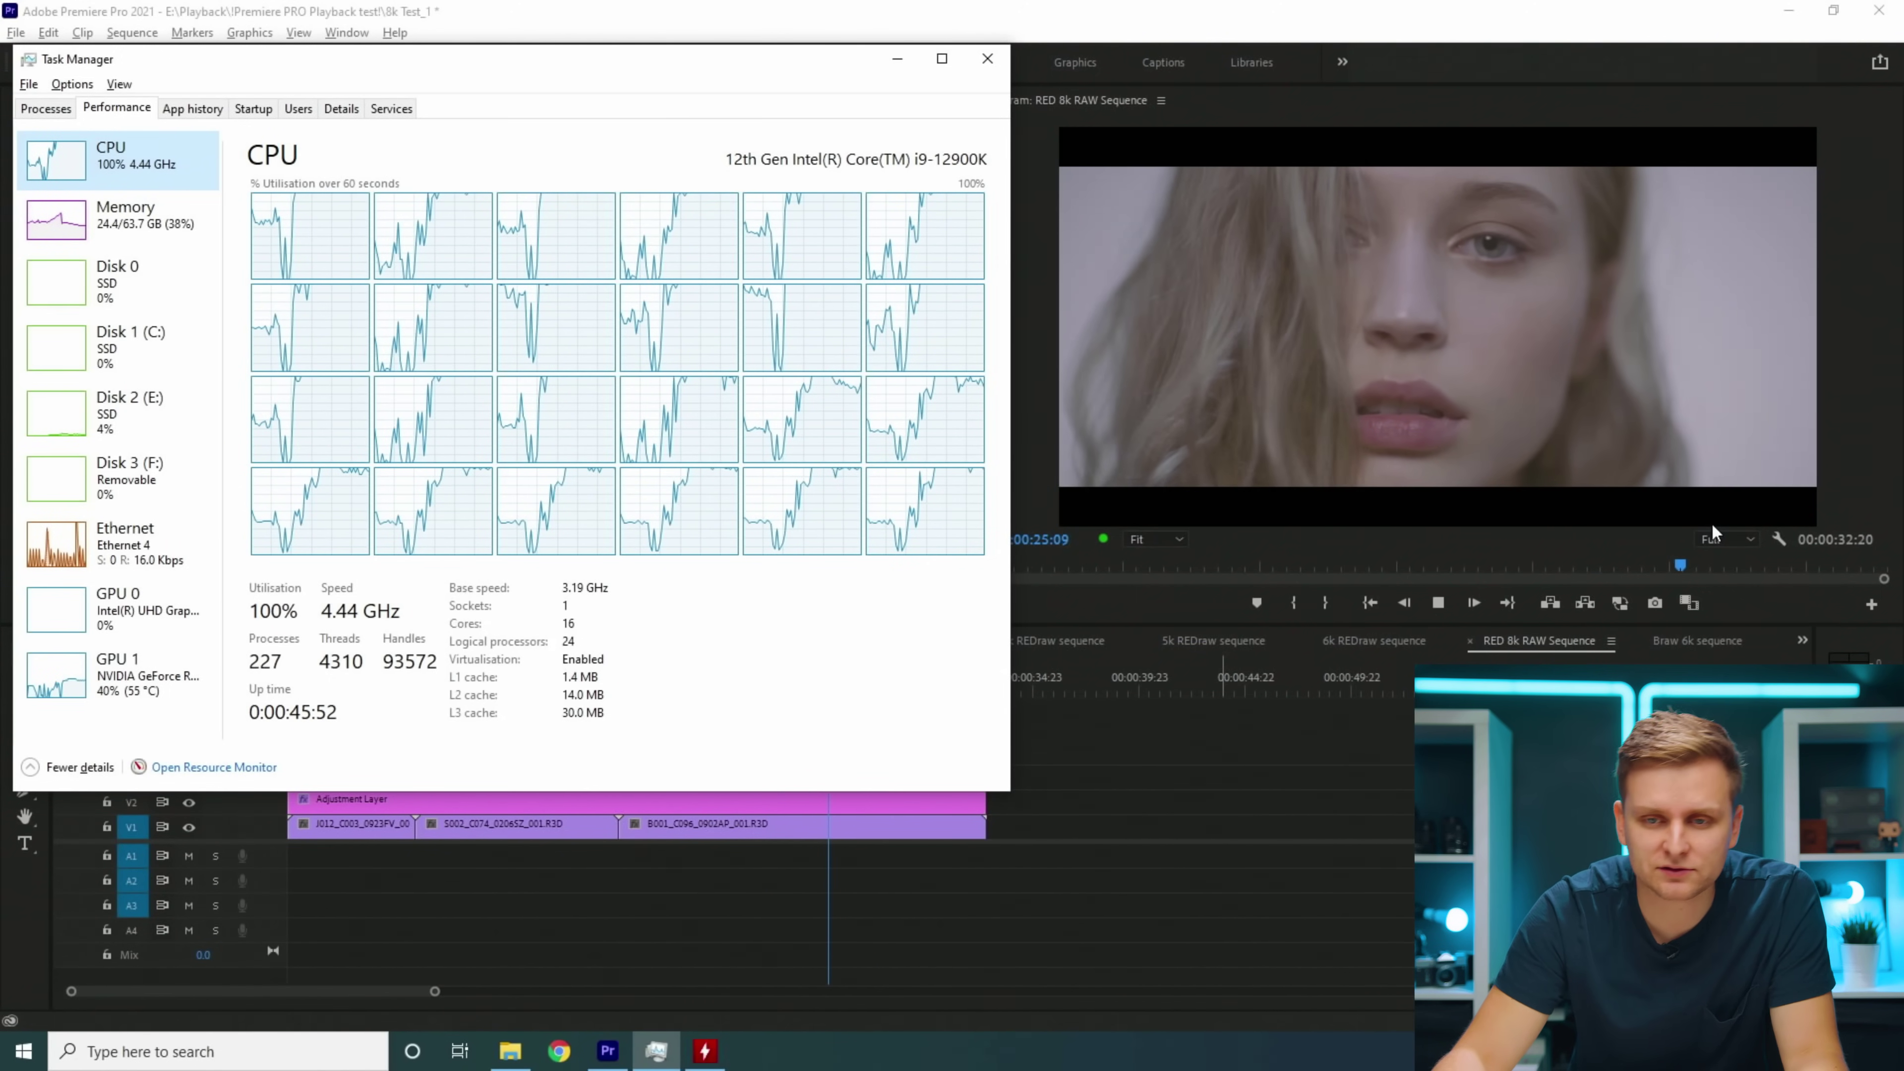
{"action": "left_click", "coordinate": [1798, 516]}
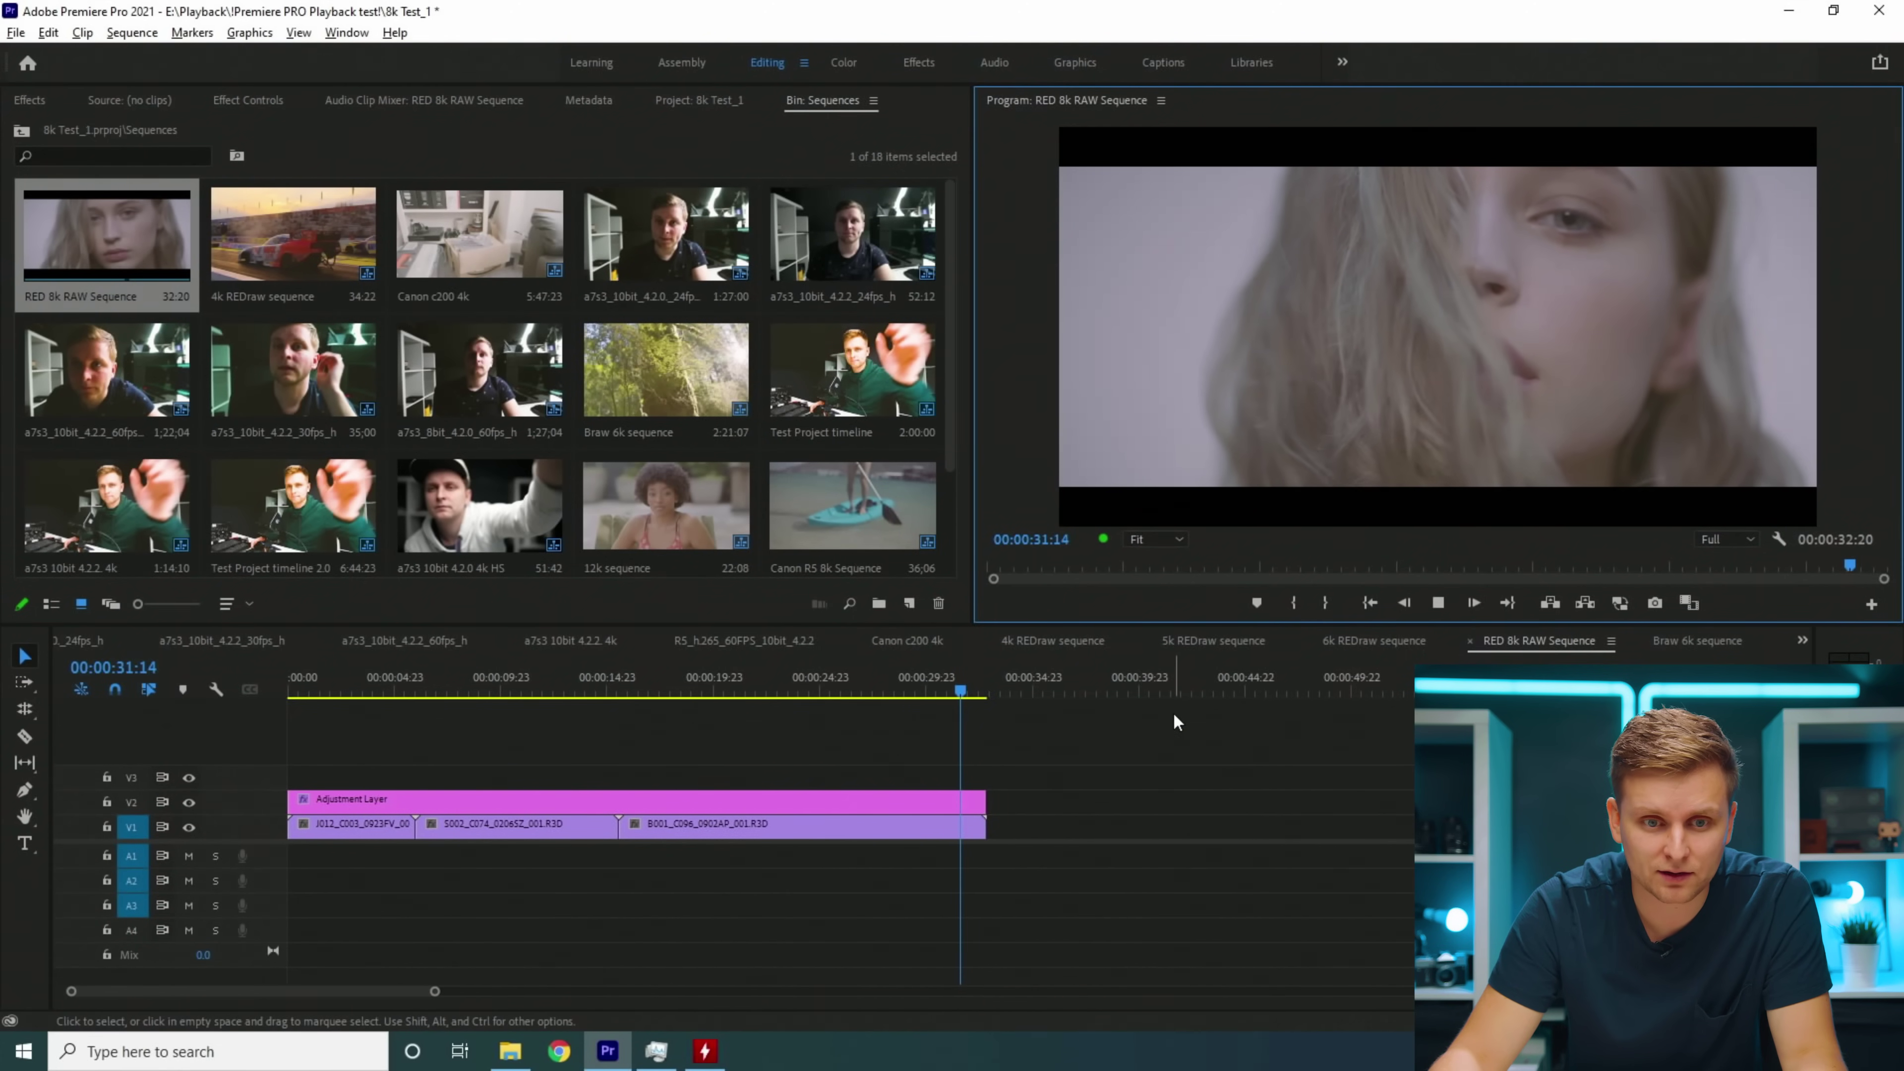
Step: Examine the file properties of the RED 8k RAW Sequence's third clip and return the playhead to the start
{"action": "left_click", "coordinate": [697, 823]}
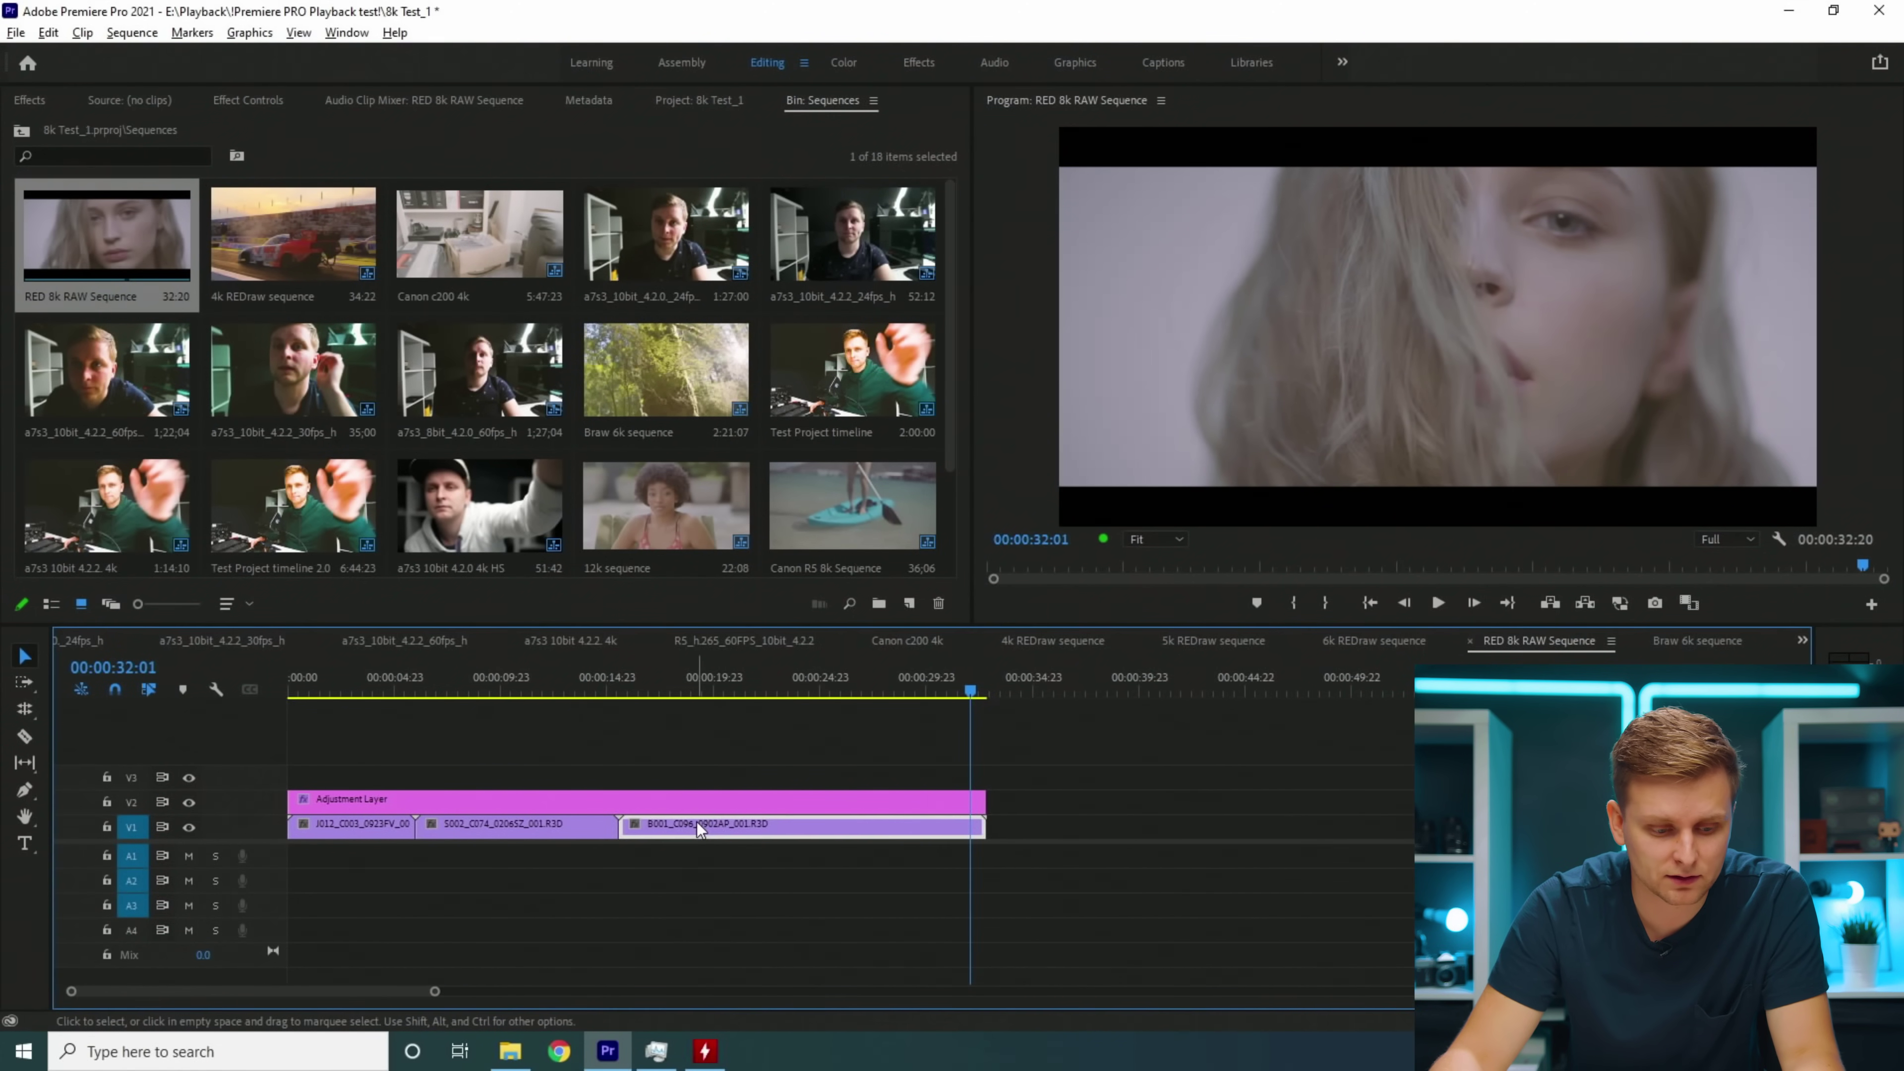
{"action": "right_click", "coordinate": [697, 824]}
{"action": "left_click", "coordinate": [678, 751]}
{"action": "key", "text": "Home"}
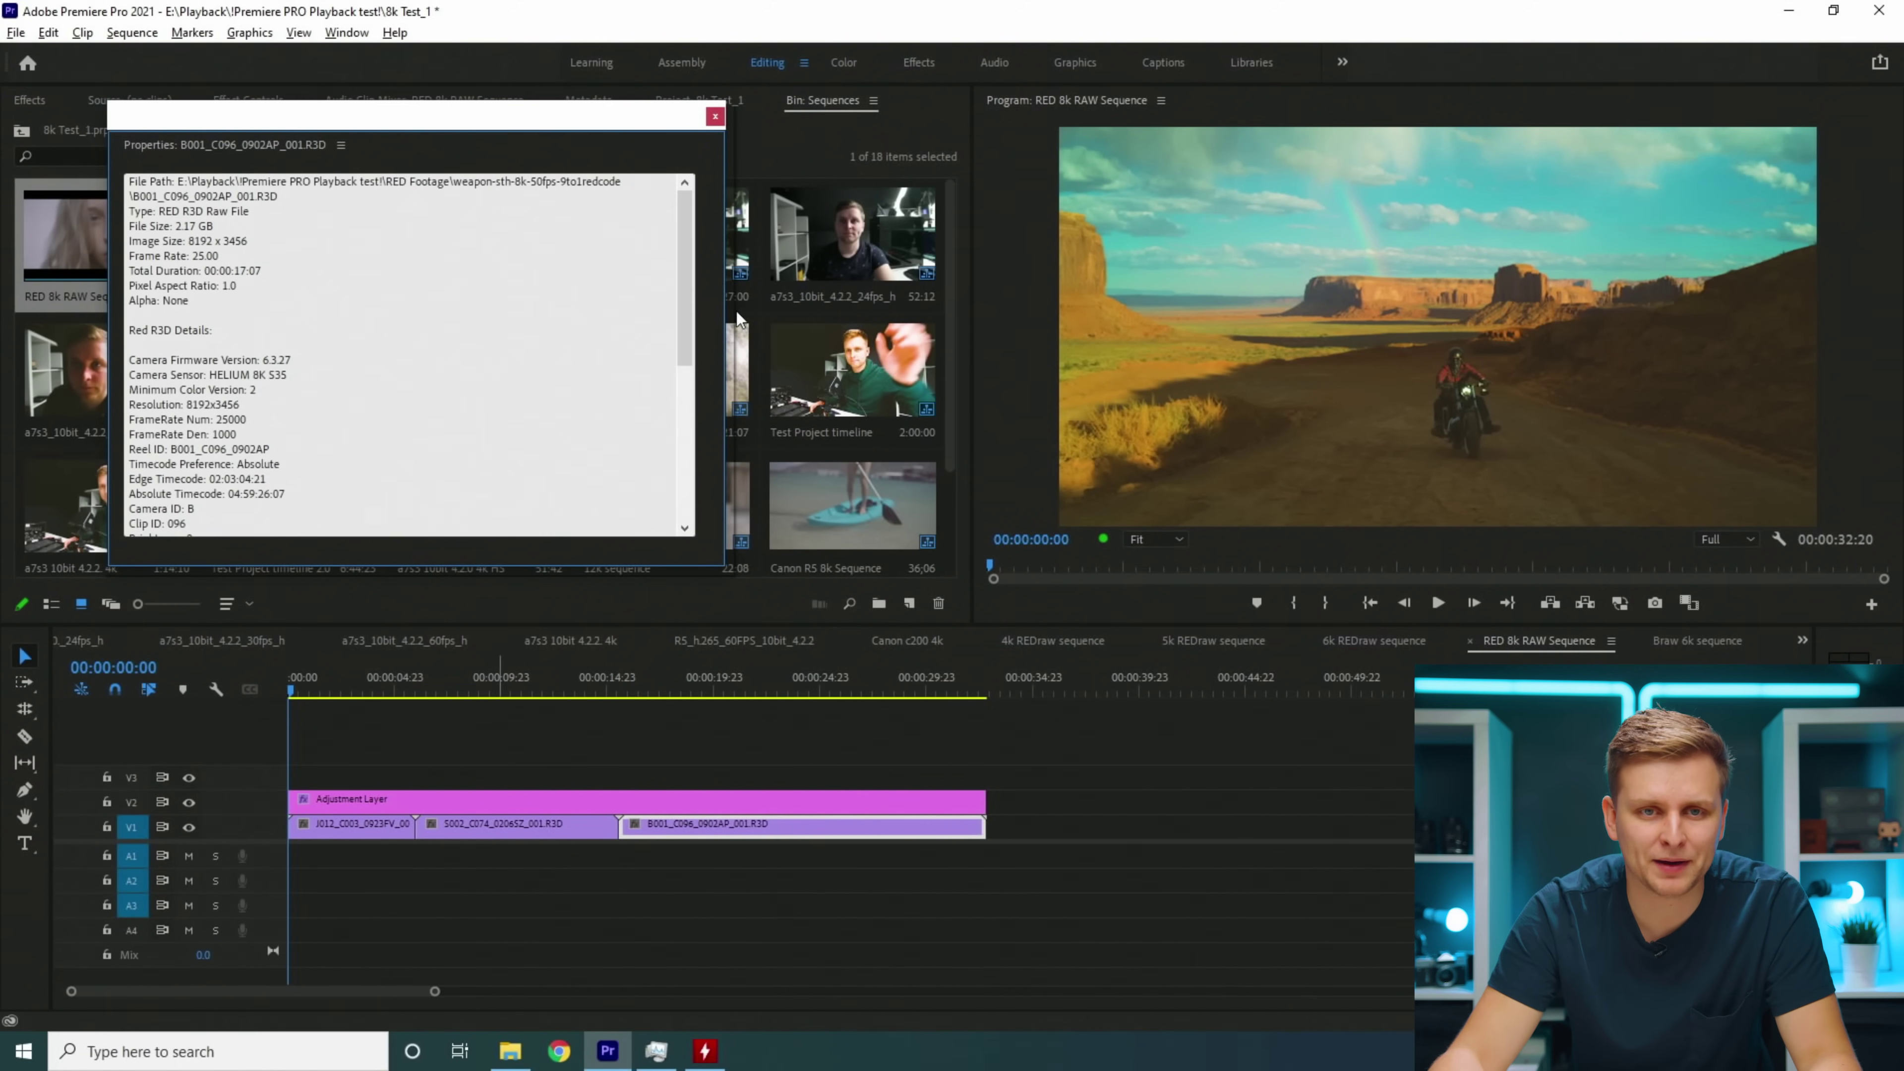
{"action": "left_click", "coordinate": [714, 116]}
{"action": "left_click", "coordinate": [360, 709]}
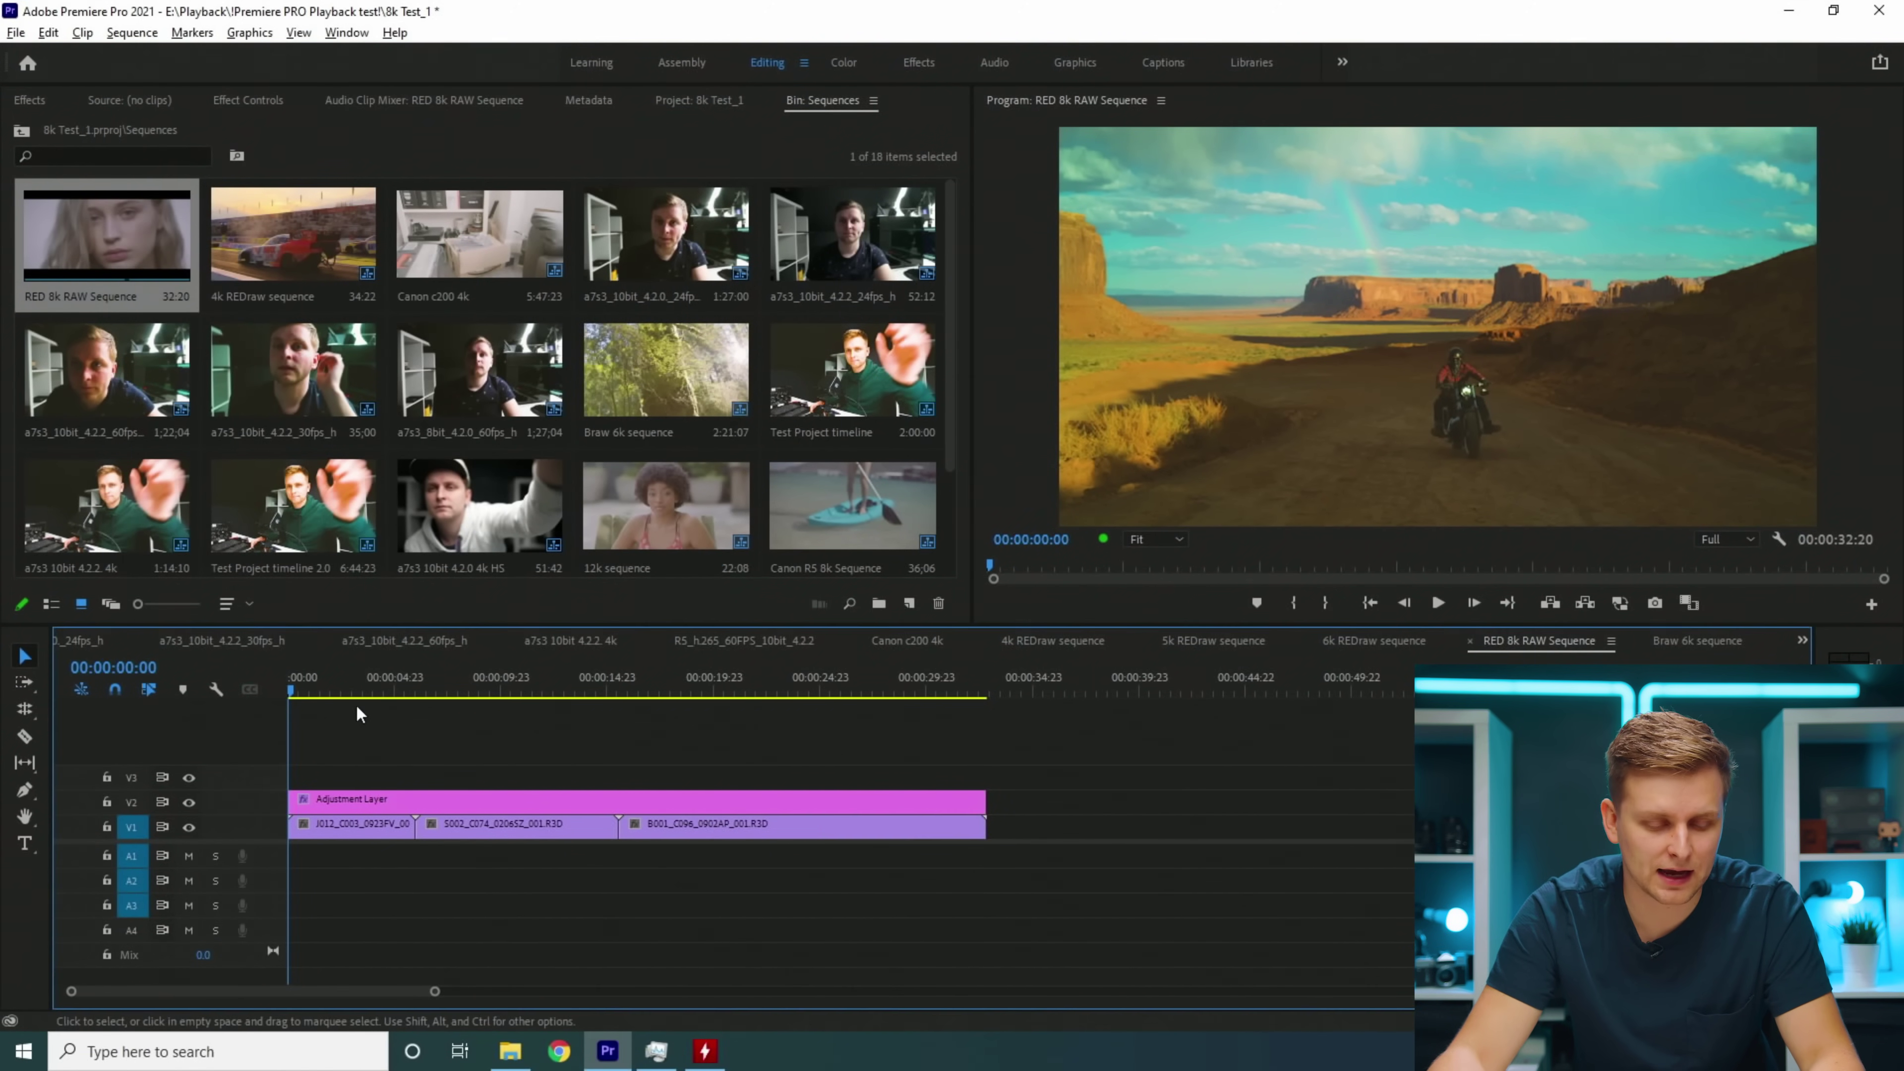
Step: Play and scrub the RED 8k RAW Sequence's first clip at full playback resolution
{"action": "key", "text": "space"}
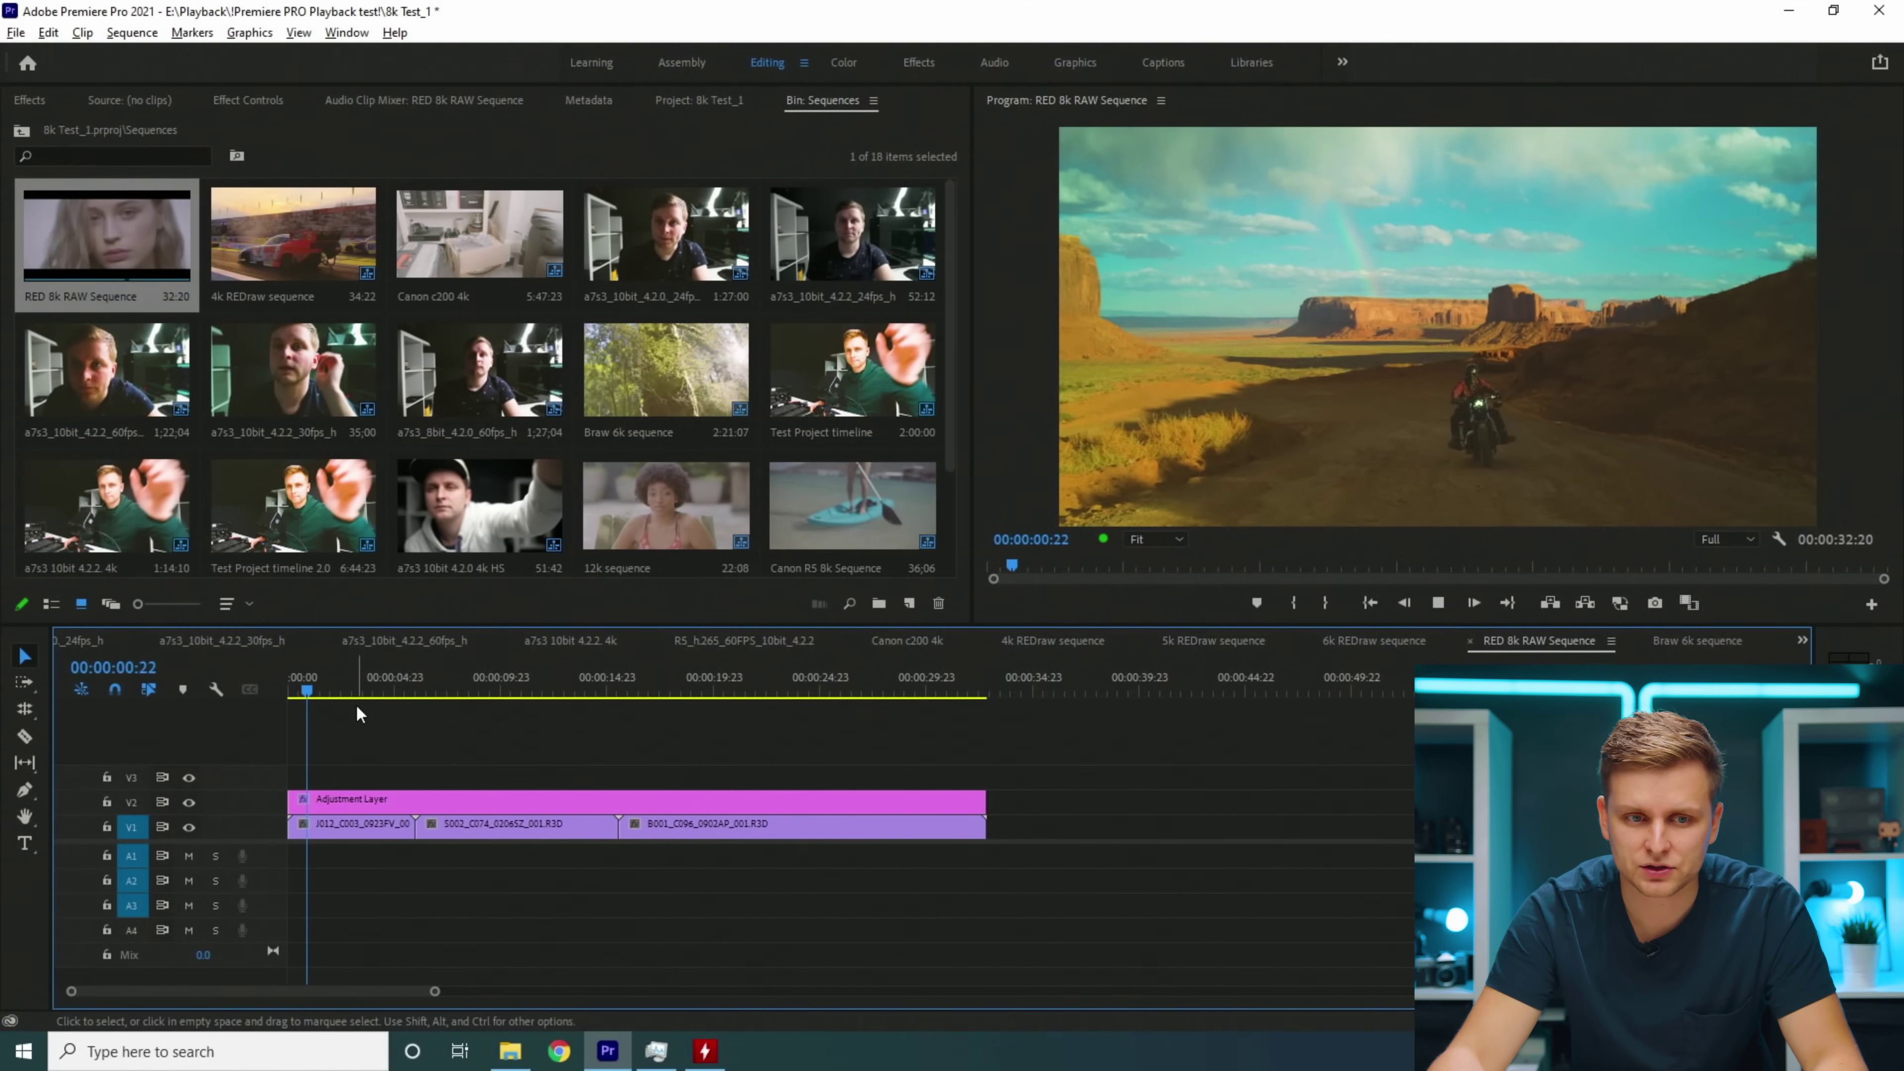
{"action": "left_click_drag", "start_coordinate": [365, 680], "coordinate": [321, 761]}
{"action": "key", "text": "space"}
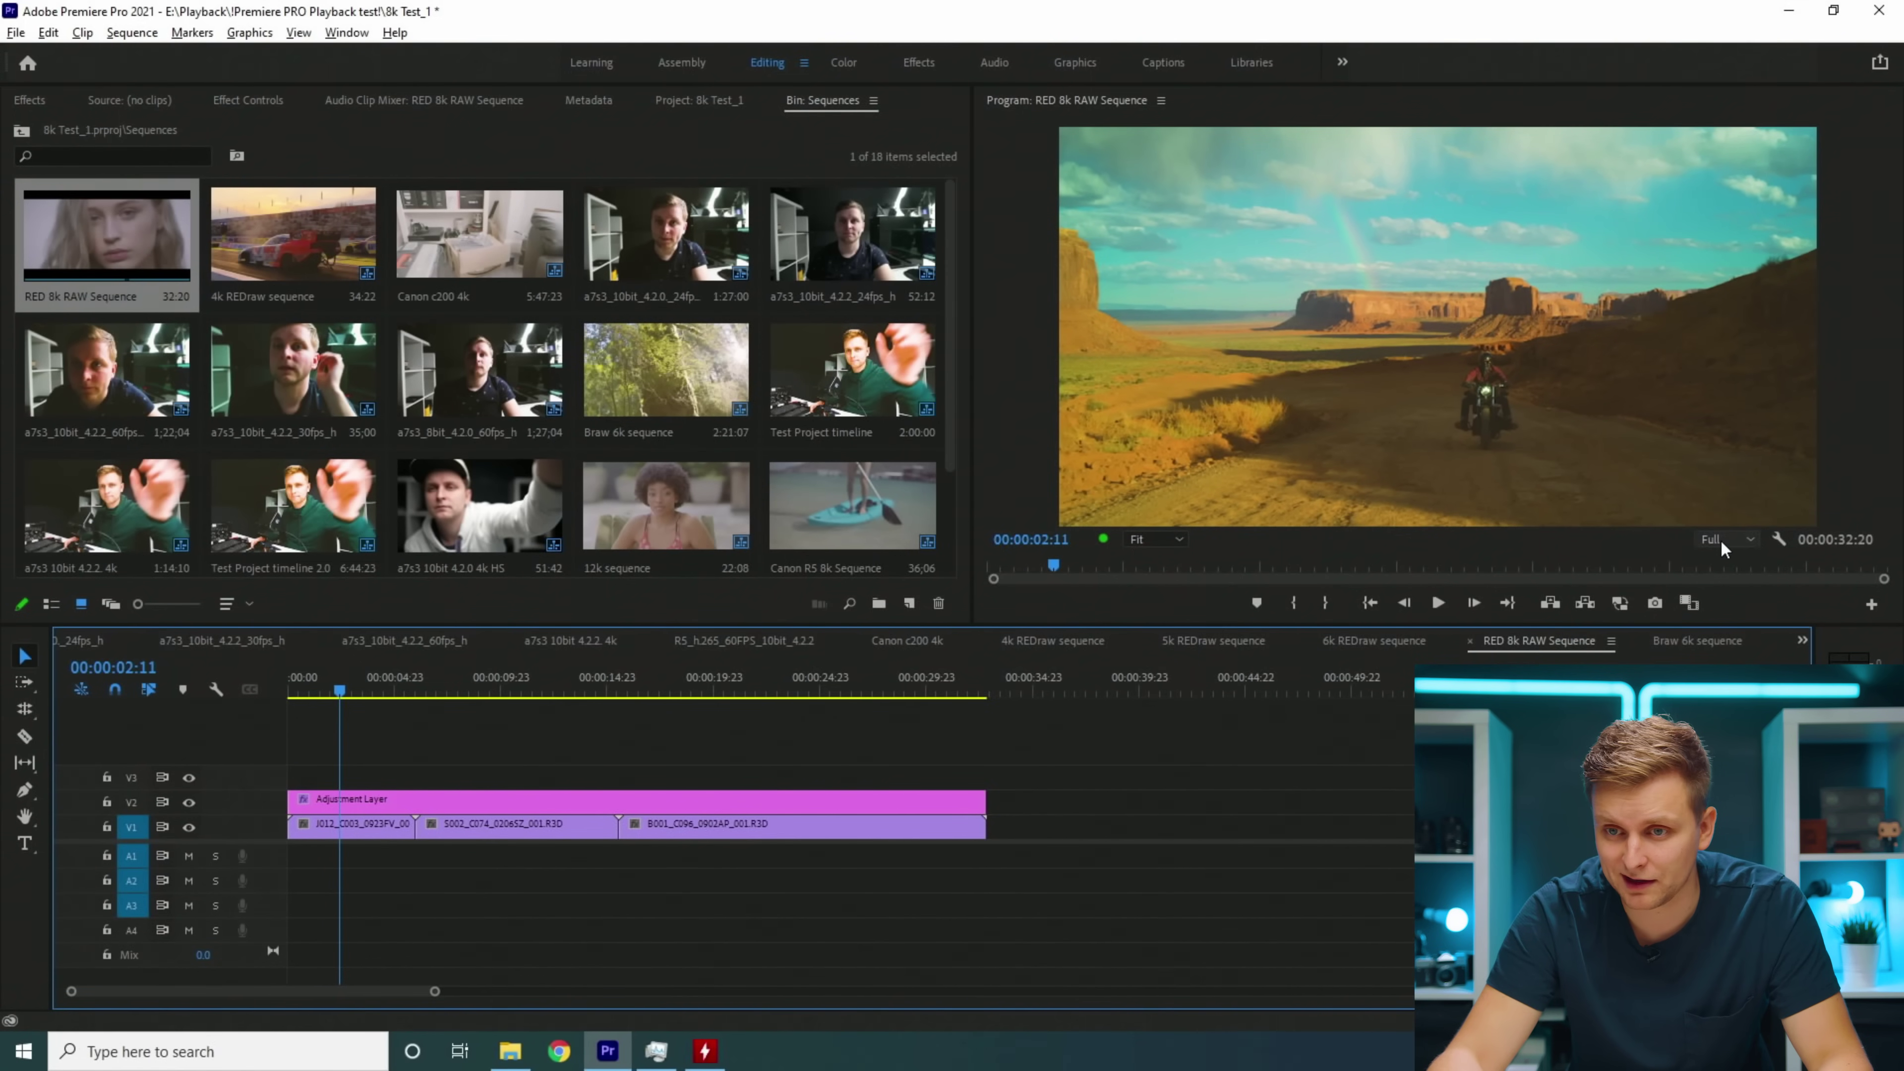
Step: Set the RED 8k RAW Sequence's playback resolution to 1/2 and scrub around its first clips
{"action": "left_click", "coordinate": [1722, 541]}
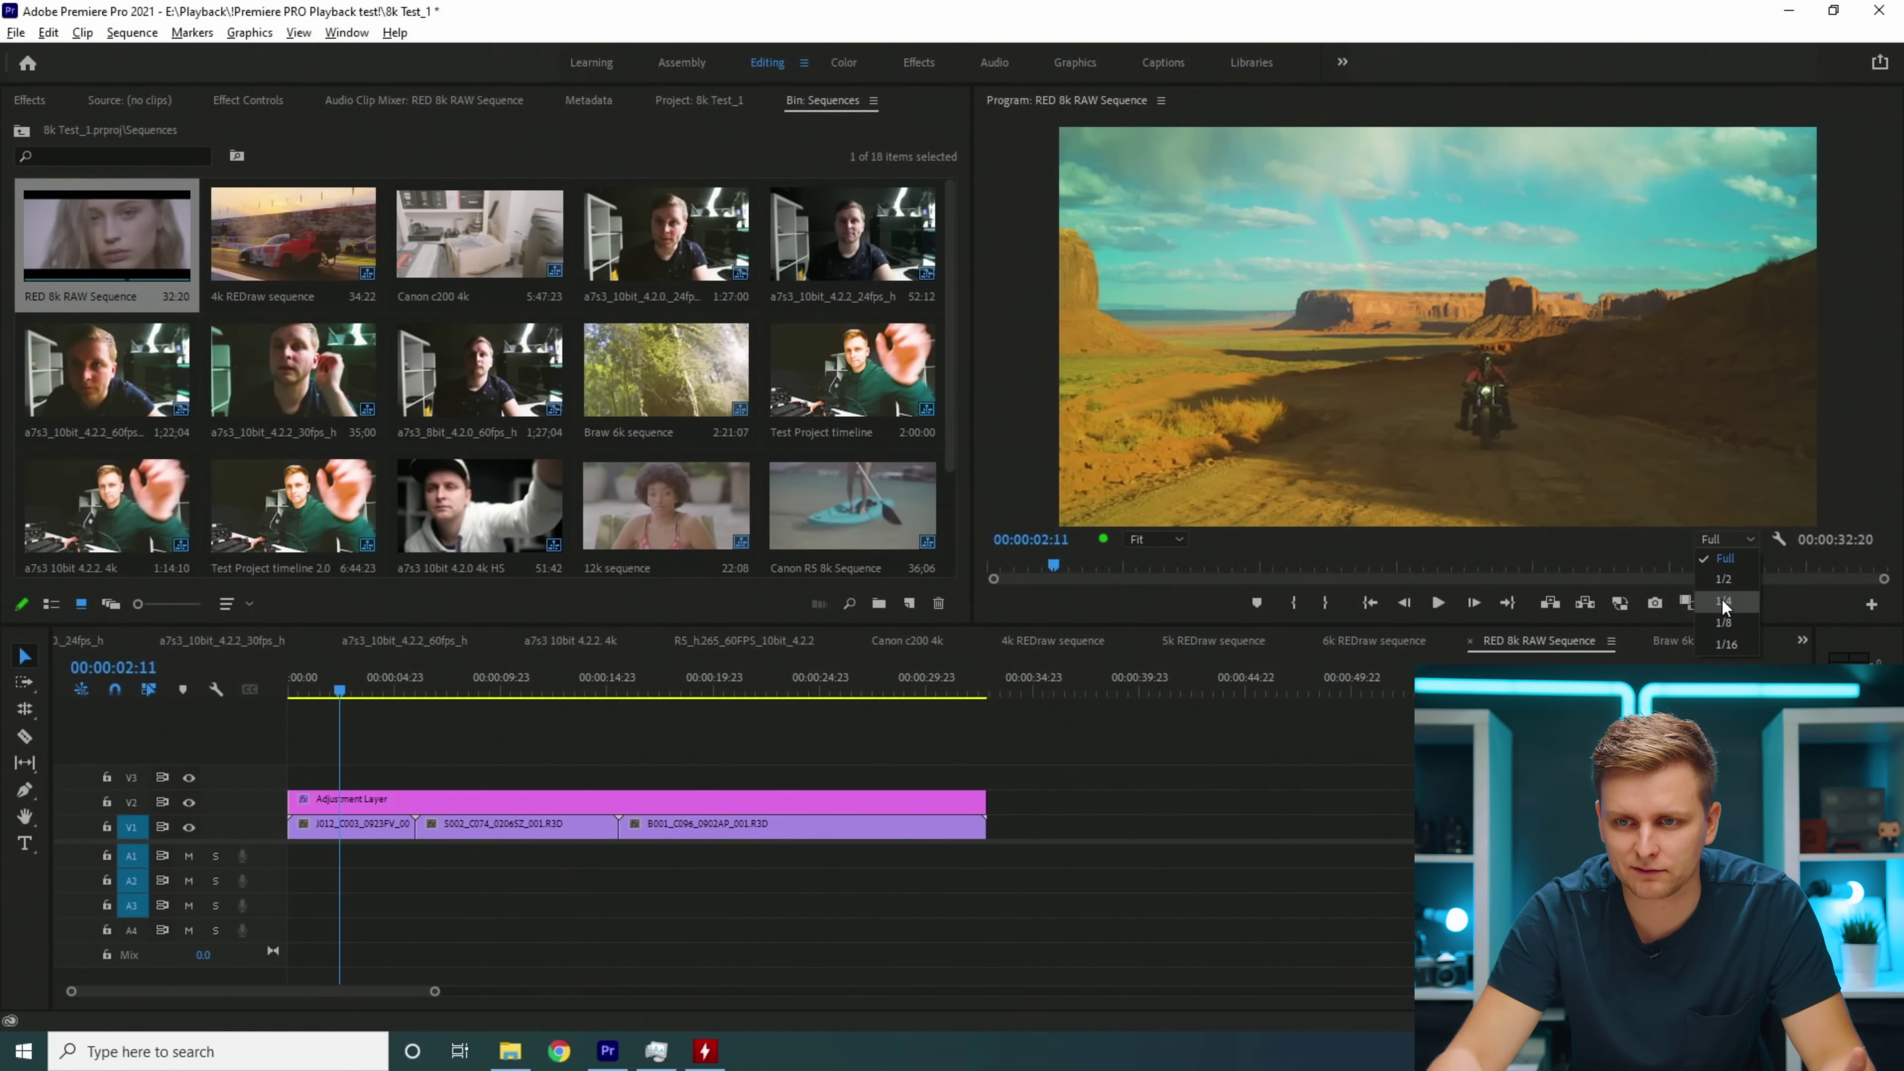
{"action": "left_click", "coordinate": [1724, 581]}
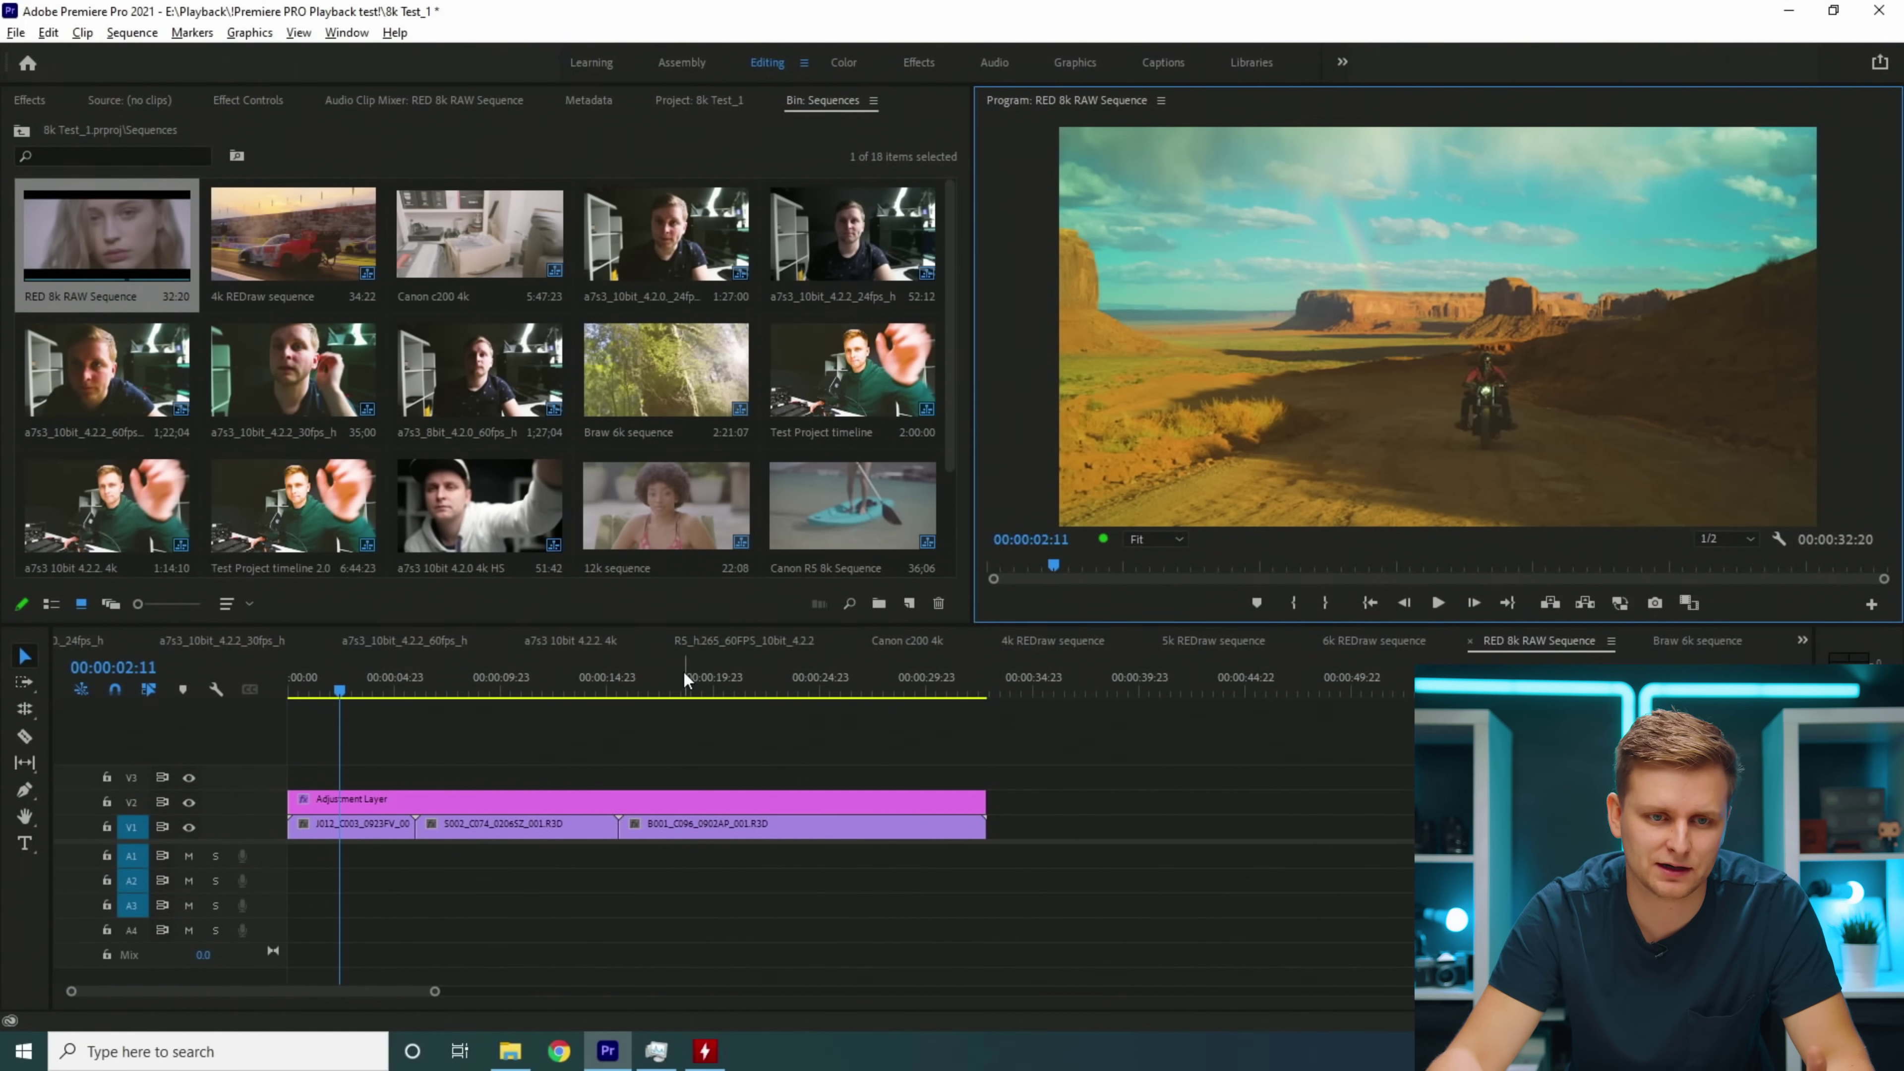
{"action": "left_click_drag", "start_coordinate": [369, 682], "coordinate": [449, 733]}
Step: Open the Canon R5 8k Sequence, scrub to its start and set the playback resolution to Full
{"action": "double_click", "coordinate": [795, 542]}
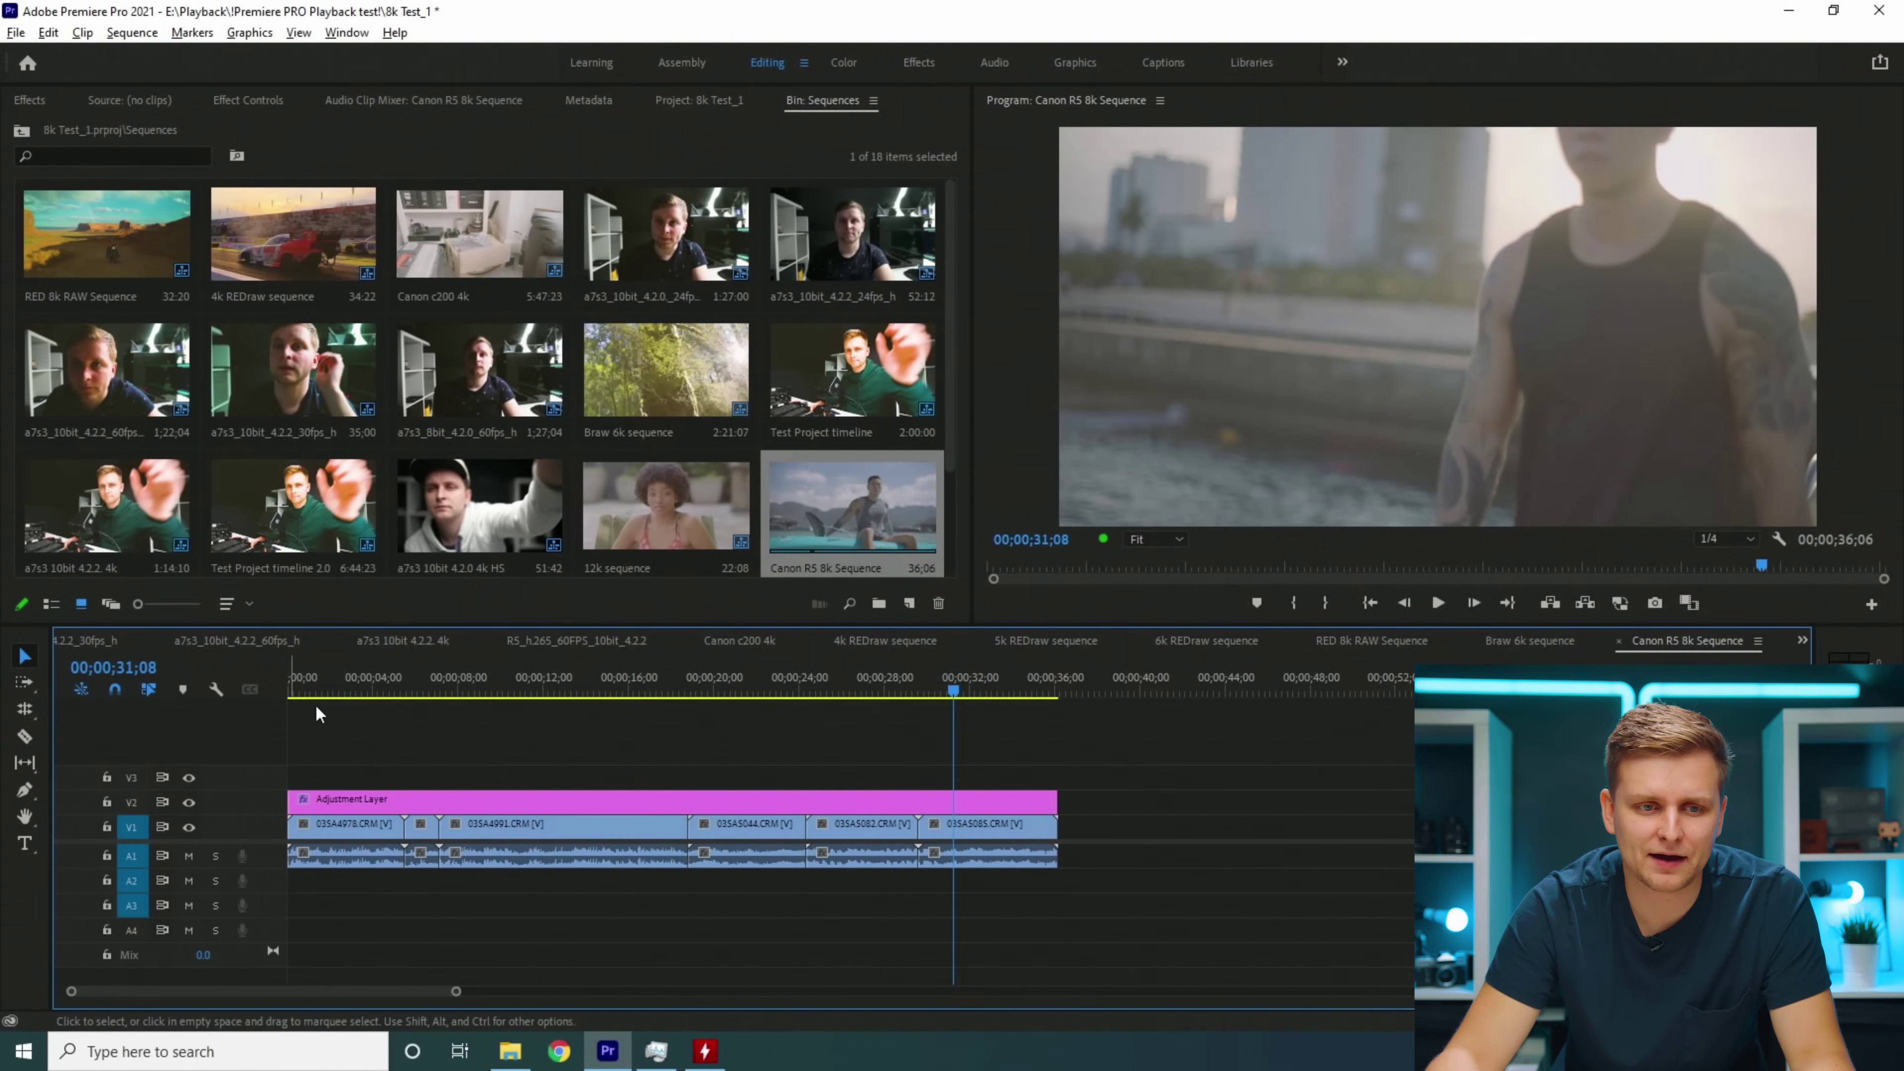
{"action": "left_click_drag", "start_coordinate": [361, 680], "coordinate": [274, 672]}
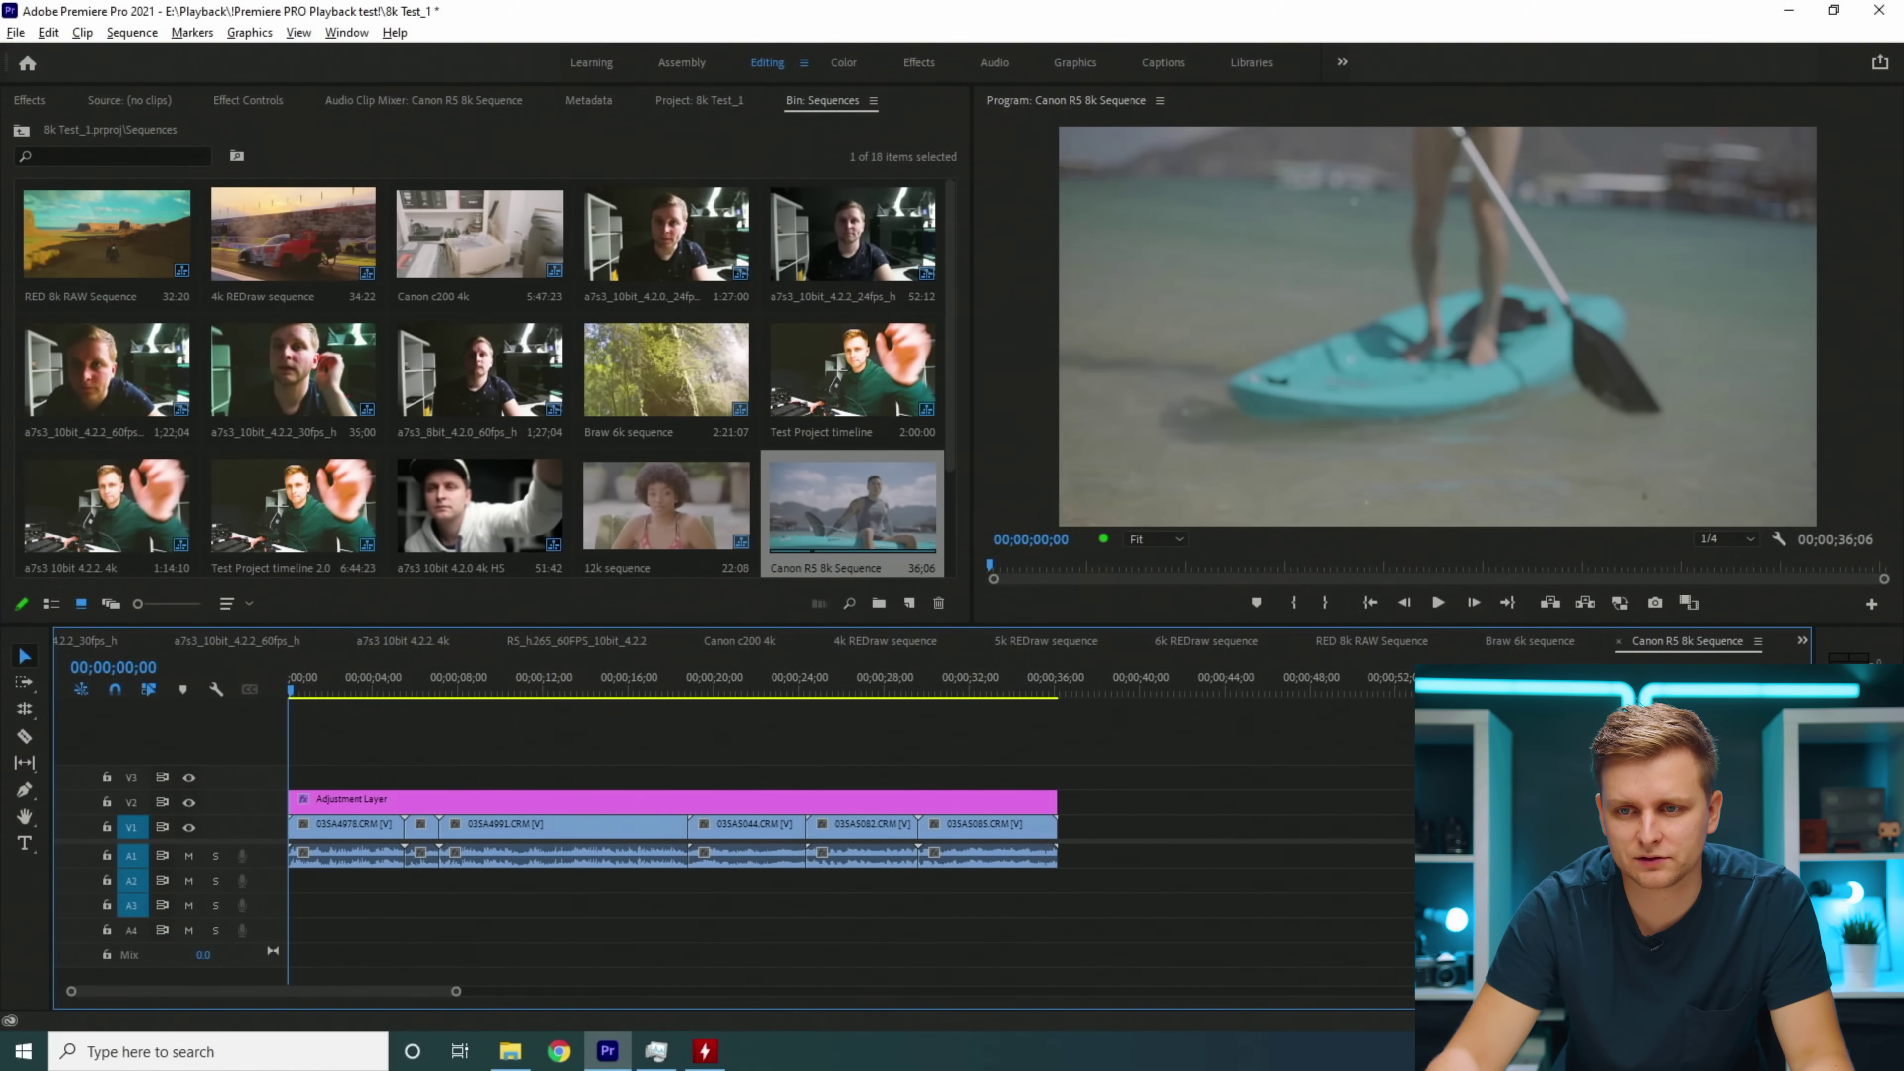
{"action": "left_click", "coordinate": [1724, 534]}
{"action": "left_click", "coordinate": [1724, 549]}
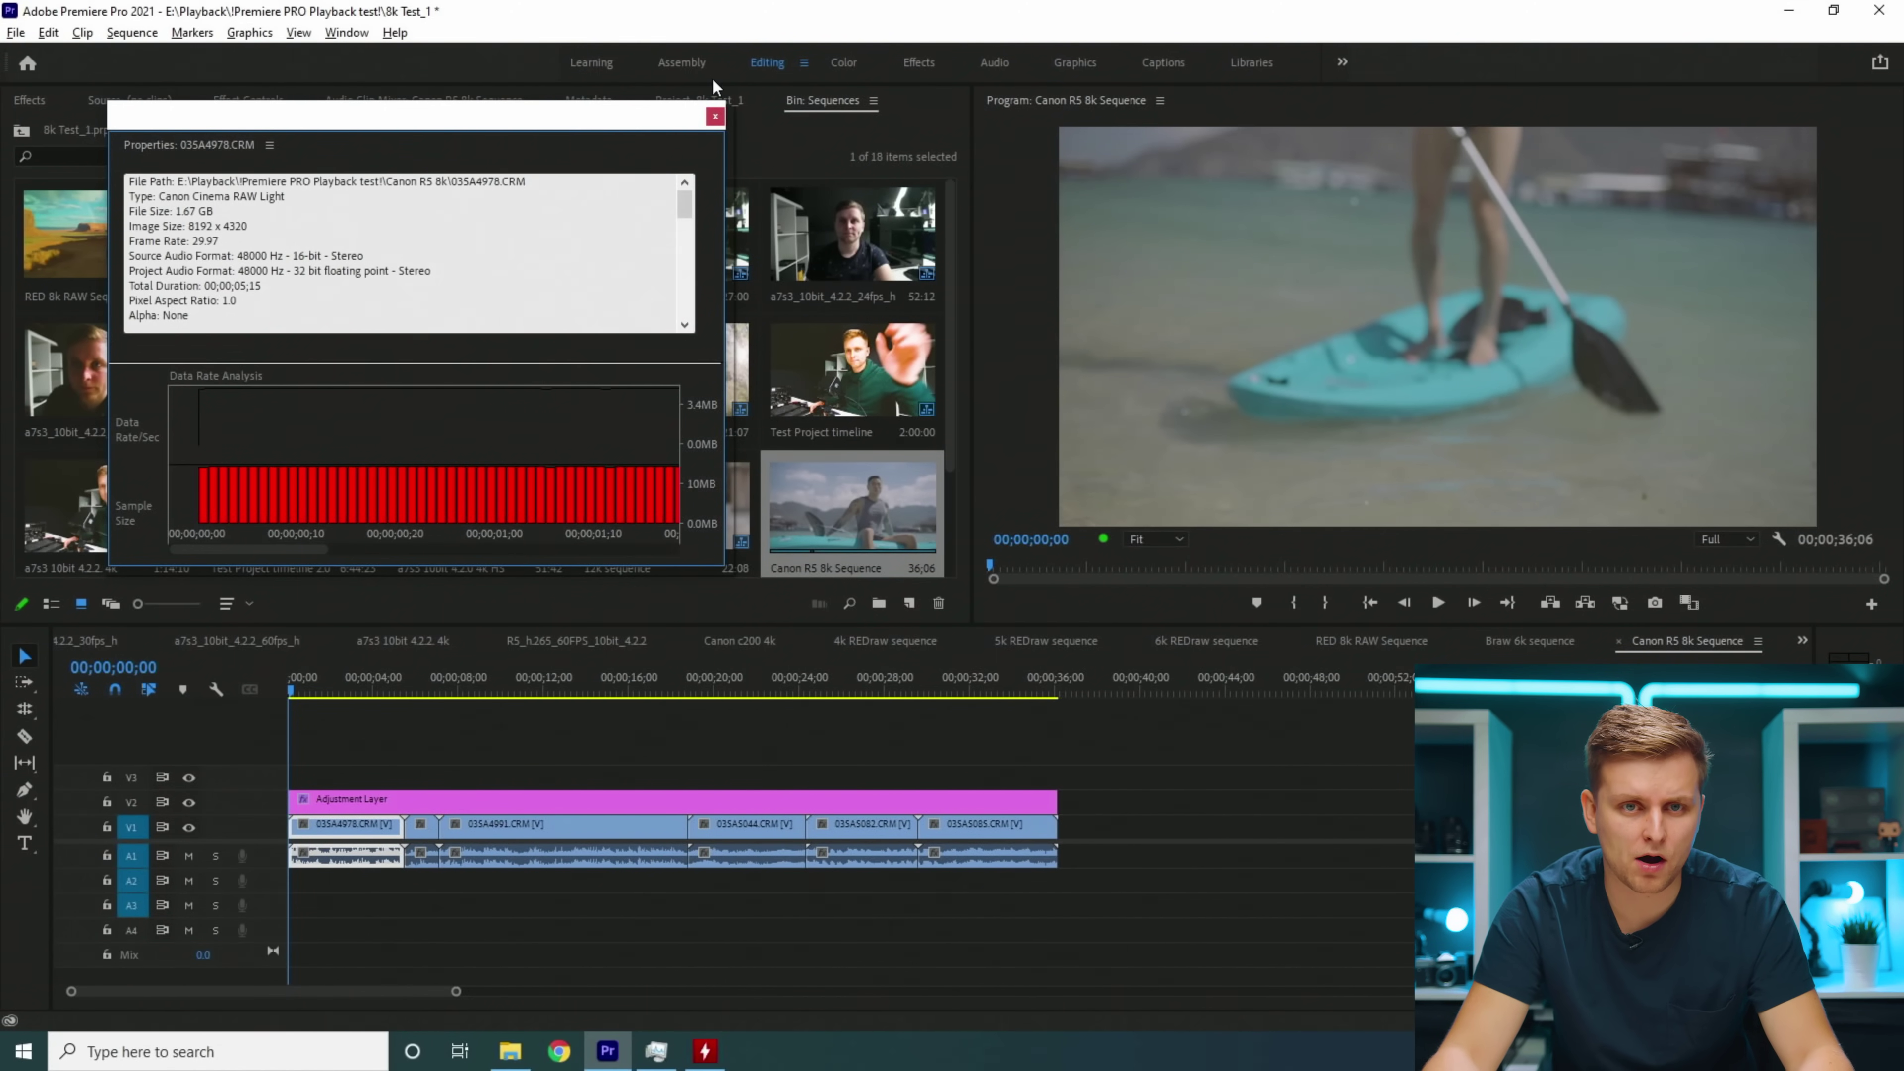
Step: Close the Canon clip's properties and play the sequence from the start, checking system load in Task Manager
{"action": "left_click", "coordinate": [715, 116]}
{"action": "key", "text": "space"}
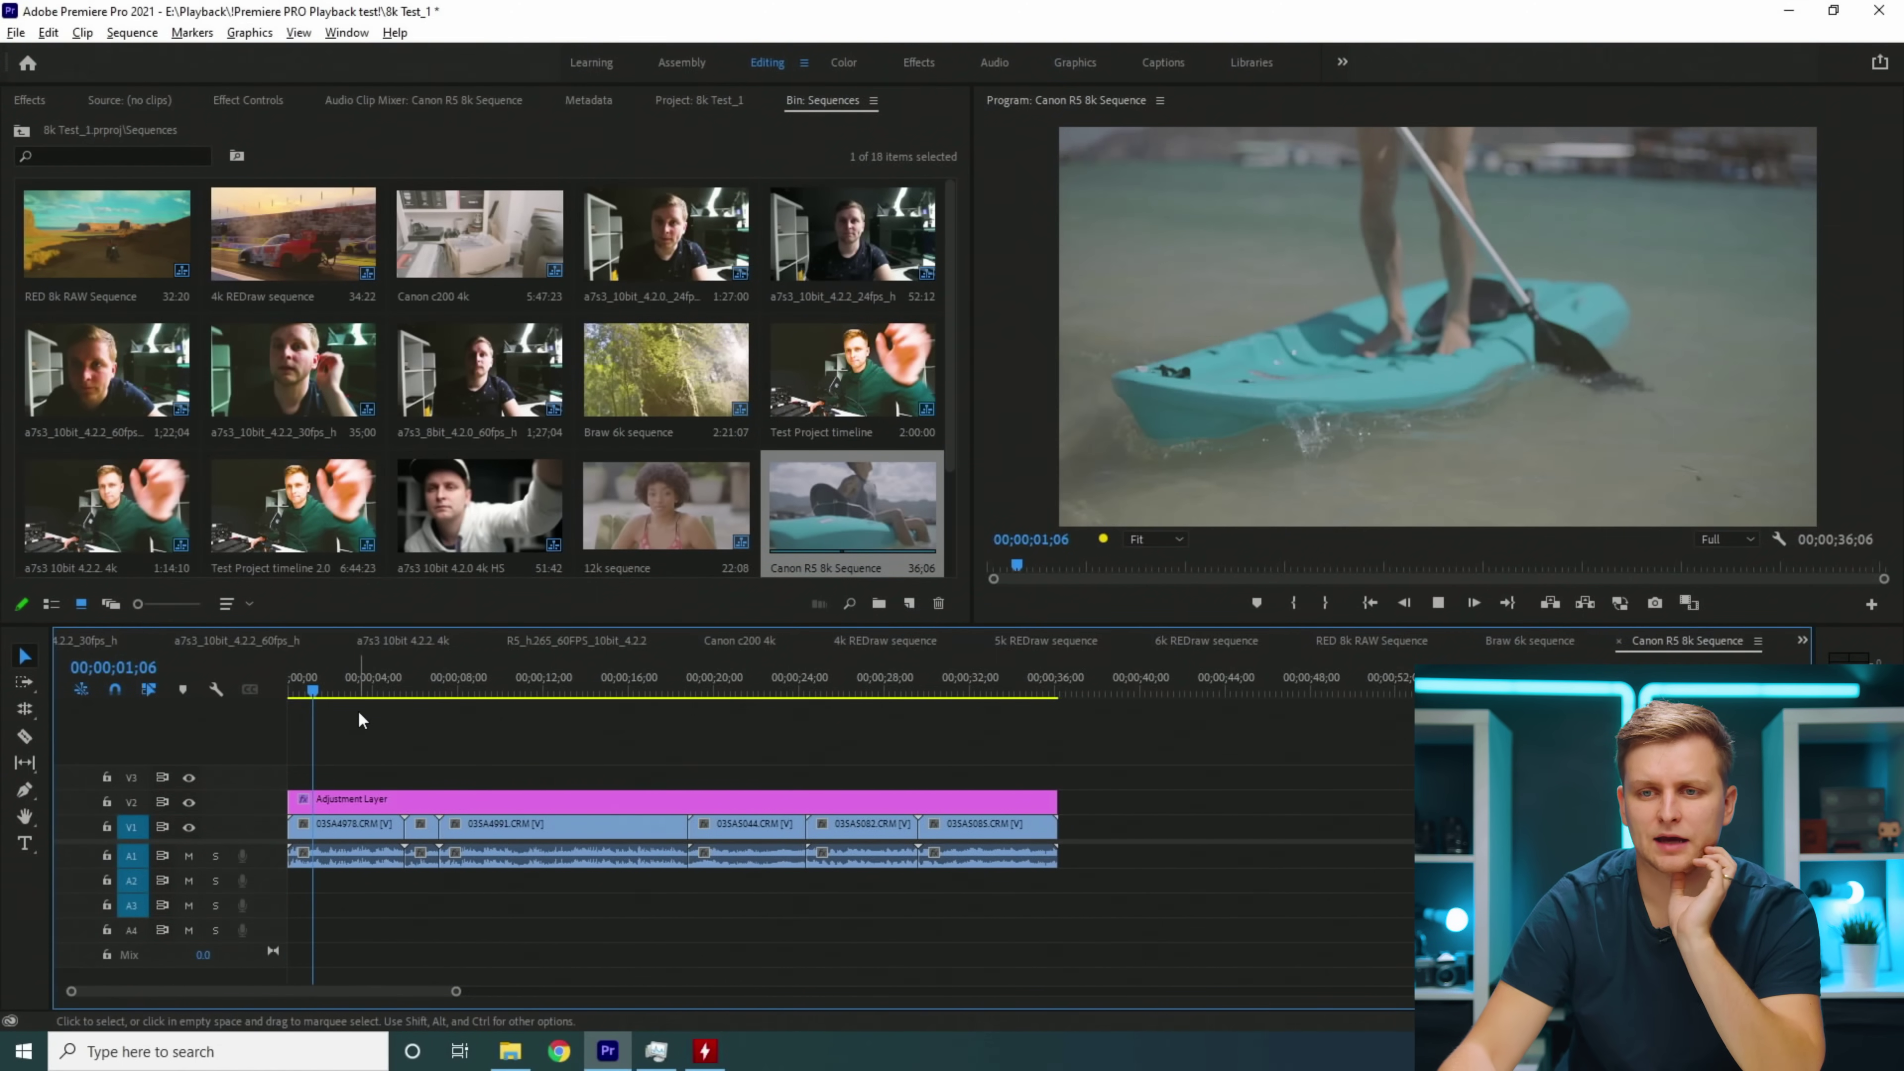
{"action": "key", "text": "alt+Tab"}
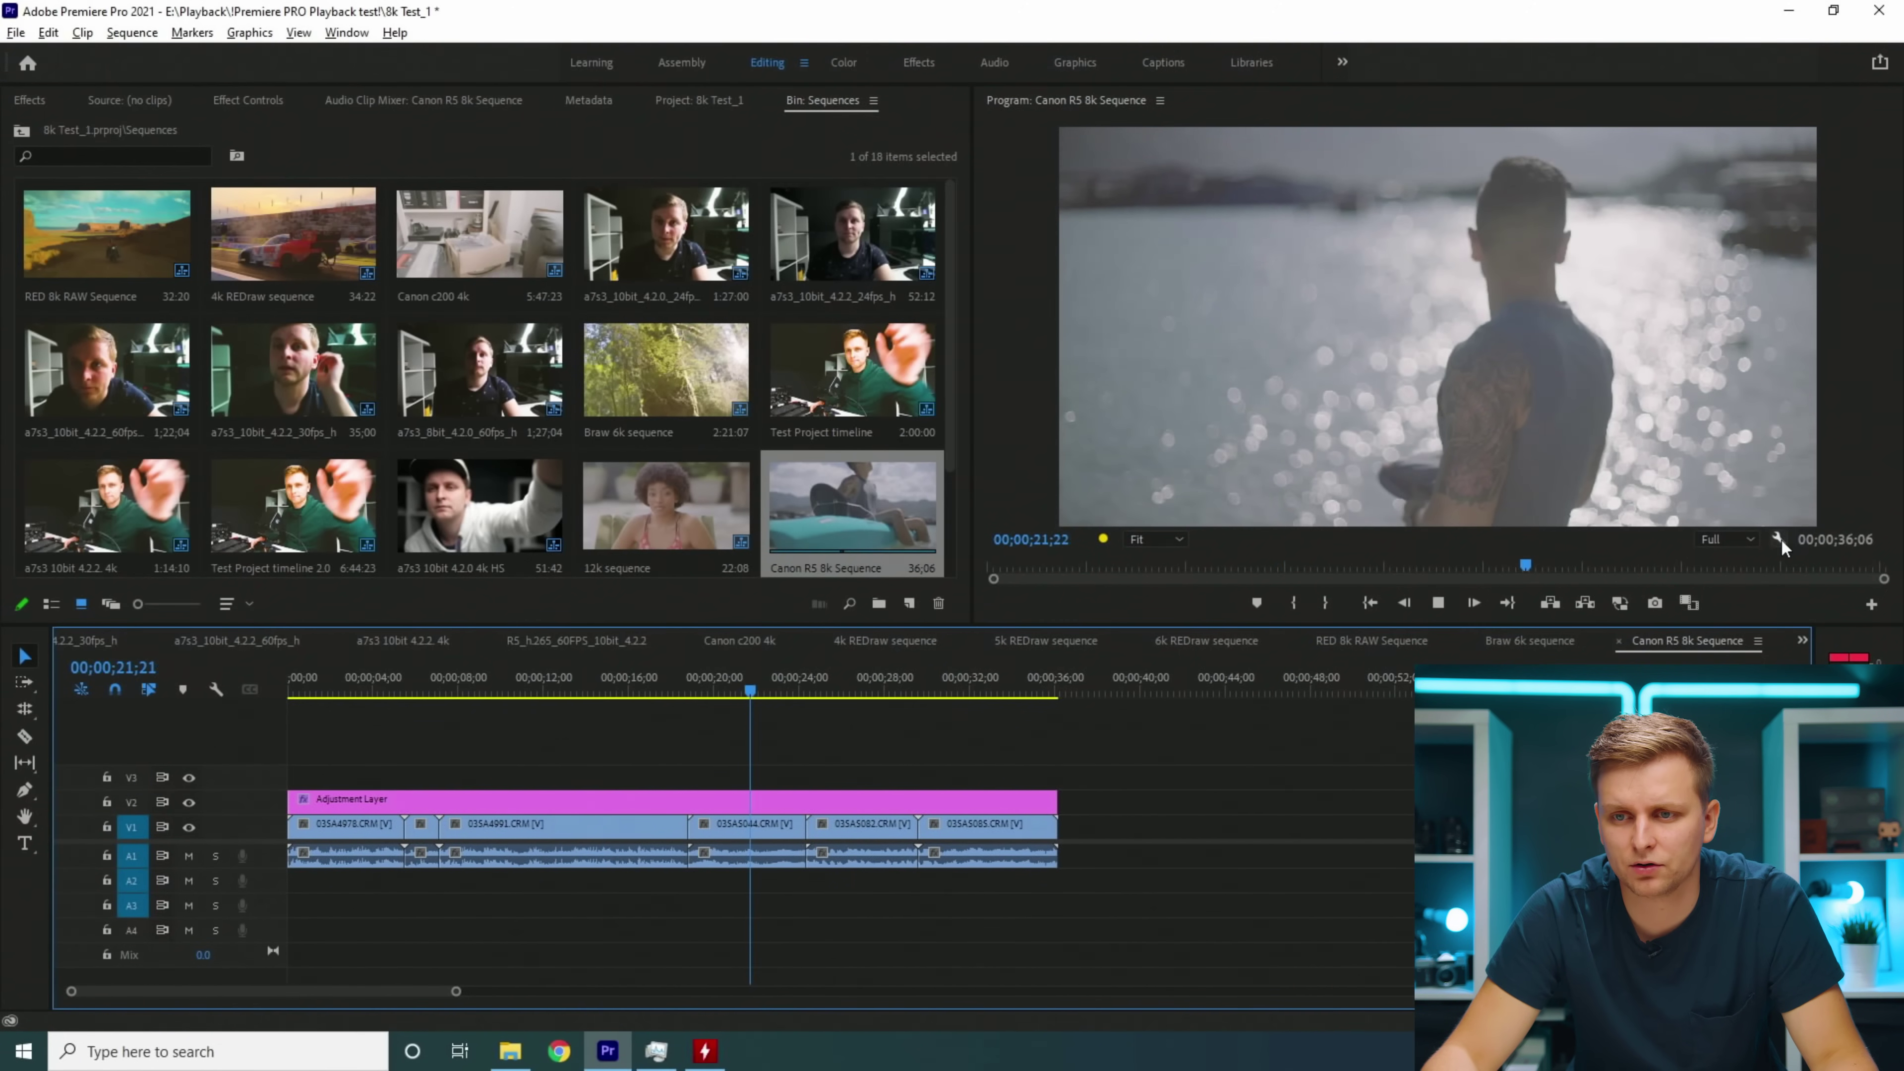
Step: Set the Canon R5 8k Sequence's playback resolution to 1/2 and scrub back to 00;00;05;26
{"action": "left_click", "coordinate": [1730, 541]}
{"action": "left_click", "coordinate": [1726, 588]}
{"action": "left_click_drag", "start_coordinate": [689, 694], "coordinate": [413, 717]}
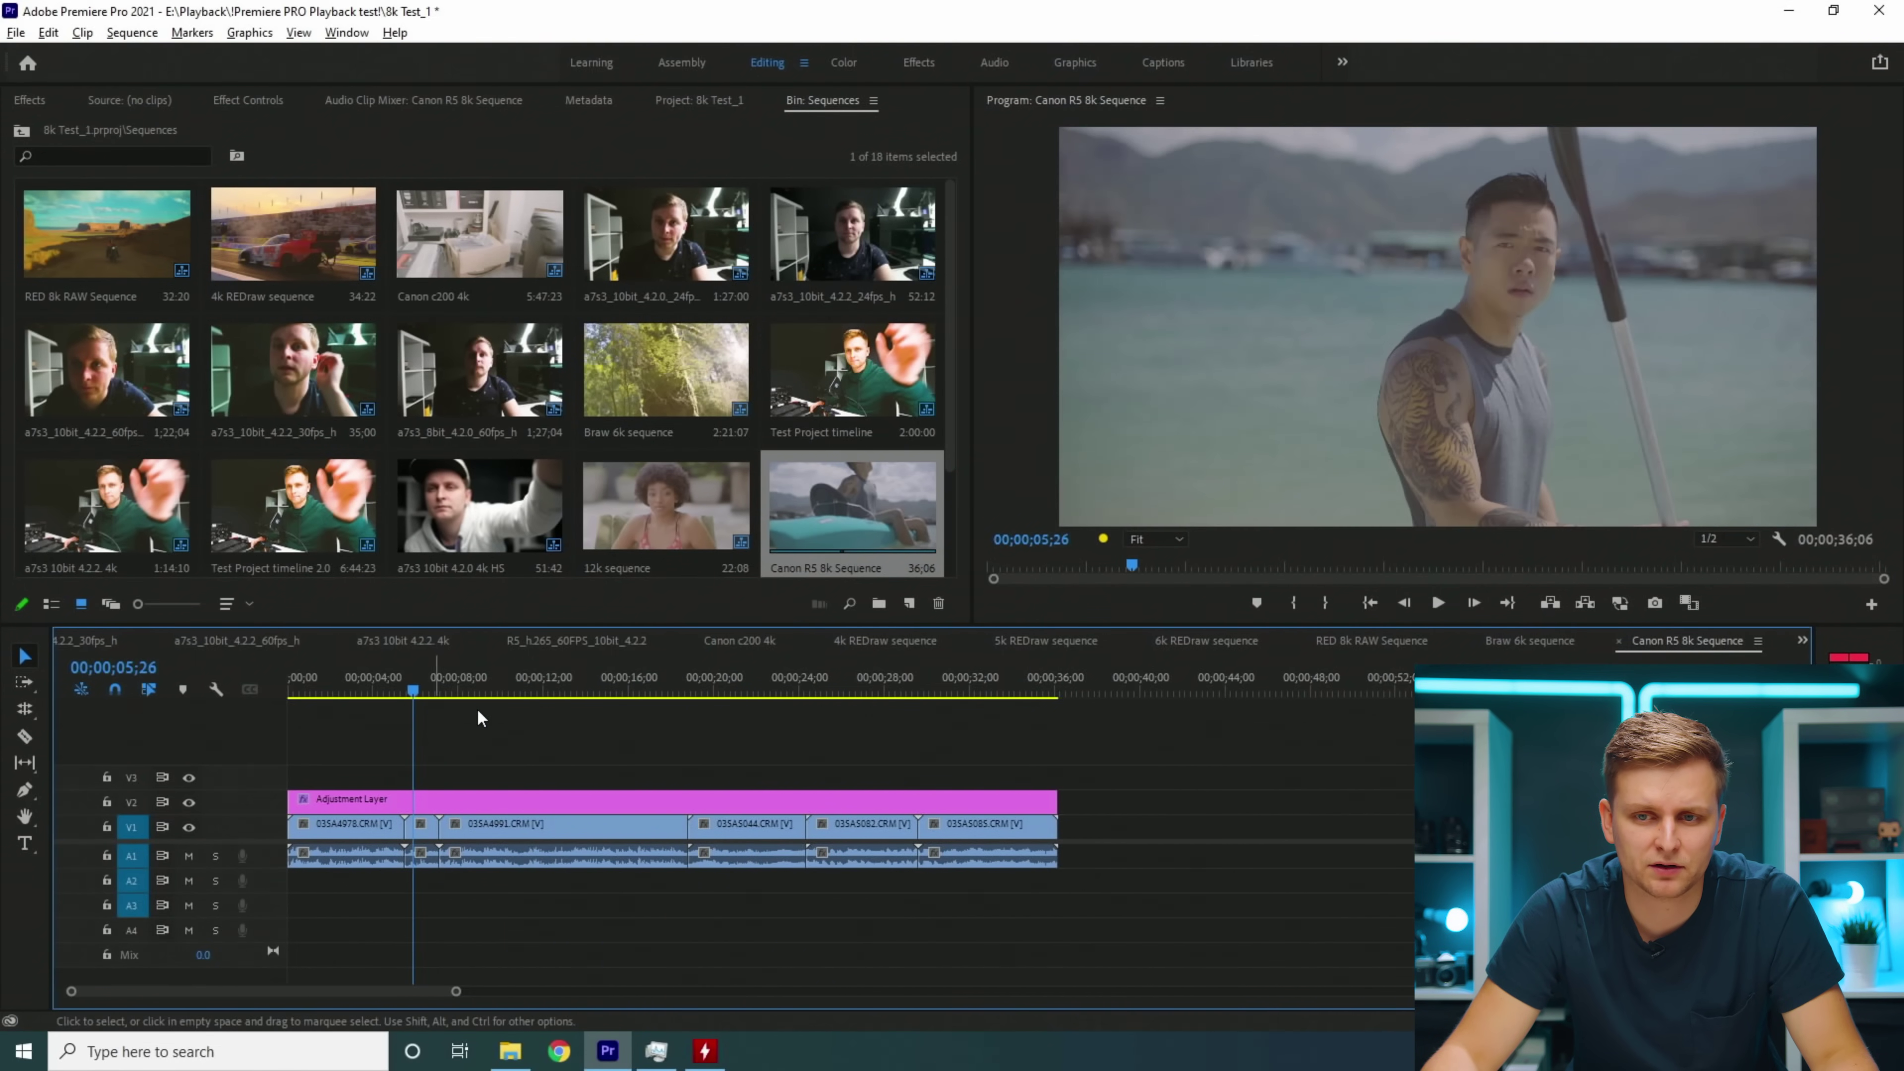
Step: Set the playback resolution to Full and scrub through the later Canon R5 8k clips for comparison
{"action": "left_click", "coordinate": [1709, 539]}
{"action": "left_click", "coordinate": [1710, 556]}
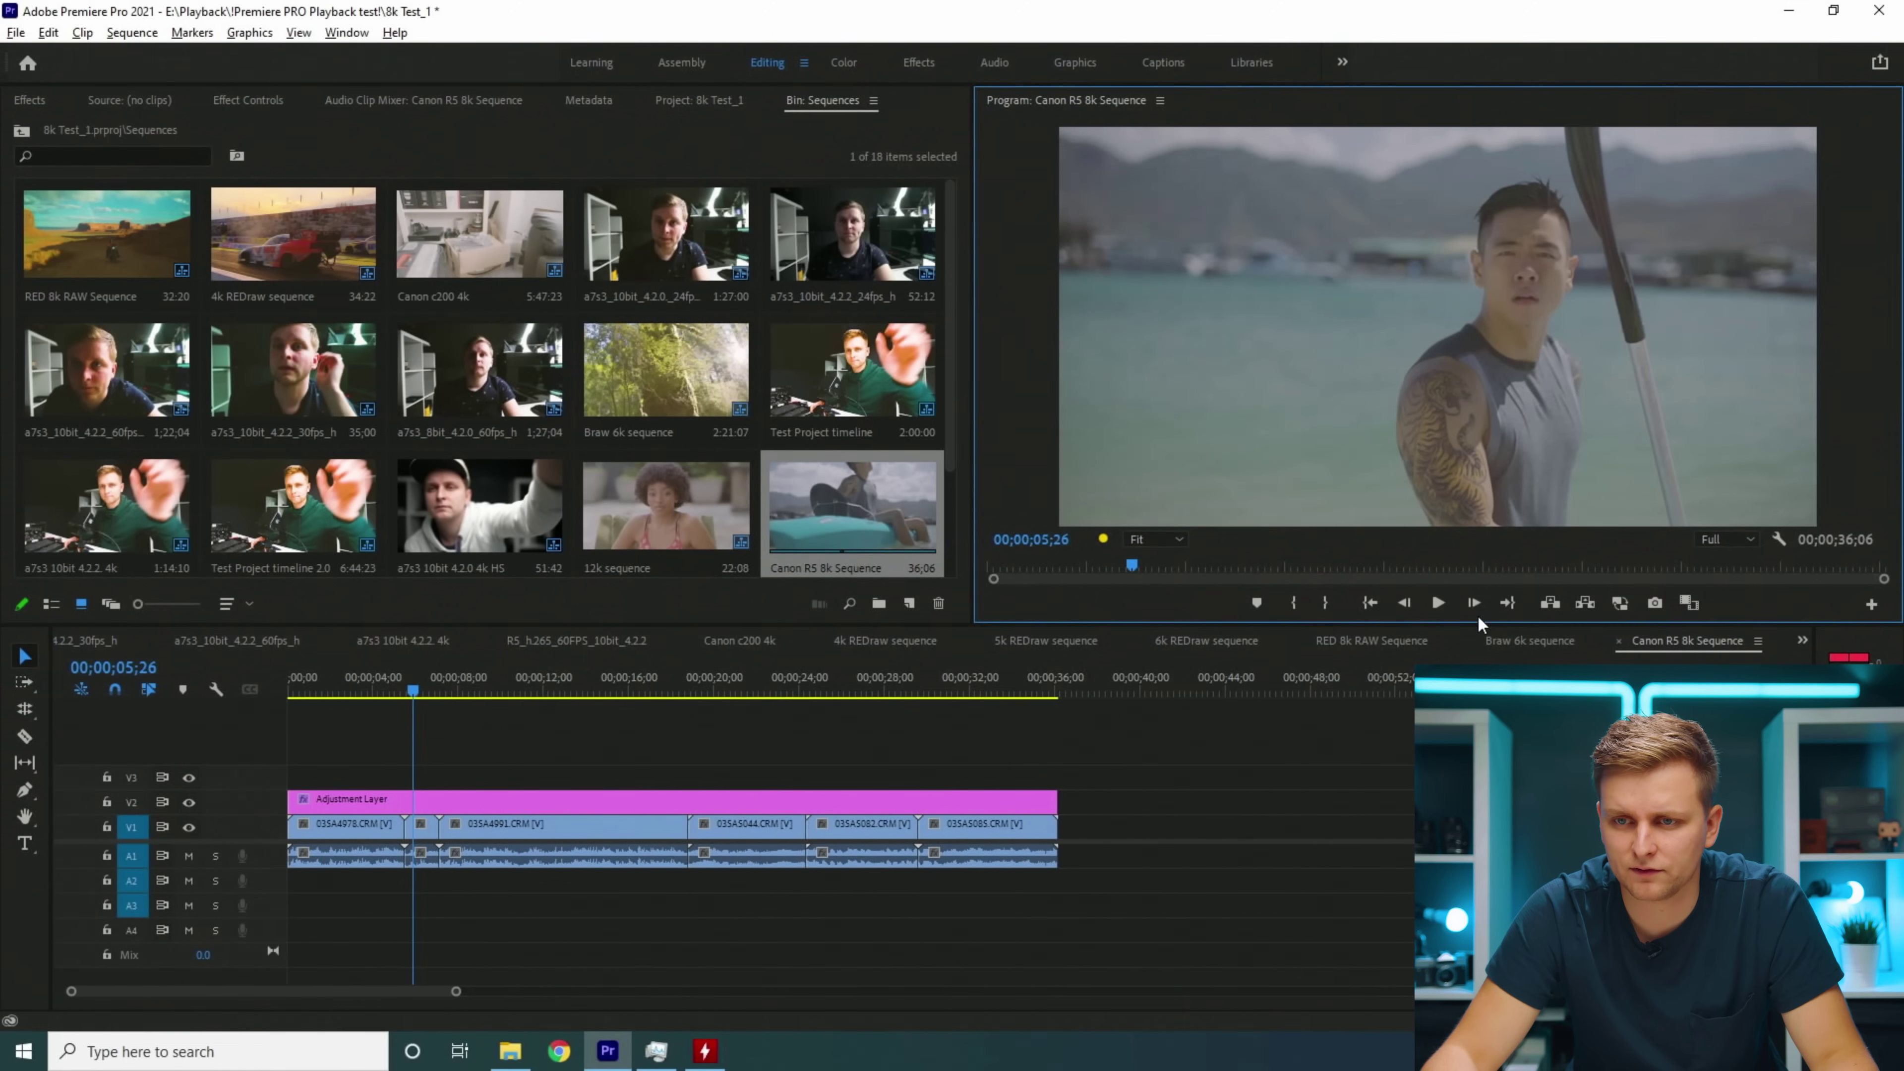
{"action": "left_click_drag", "start_coordinate": [969, 684], "coordinate": [640, 686]}
Step: Set the playback resolution to 1/2 and scrub around the third Canon clip, checking CPU load in Task Manager
{"action": "left_click", "coordinate": [1733, 543]}
{"action": "left_click", "coordinate": [1735, 569]}
{"action": "left_click", "coordinate": [491, 684]}
{"action": "left_click_drag", "start_coordinate": [488, 682], "coordinate": [464, 759]}
{"action": "key", "text": "alt+Tab"}
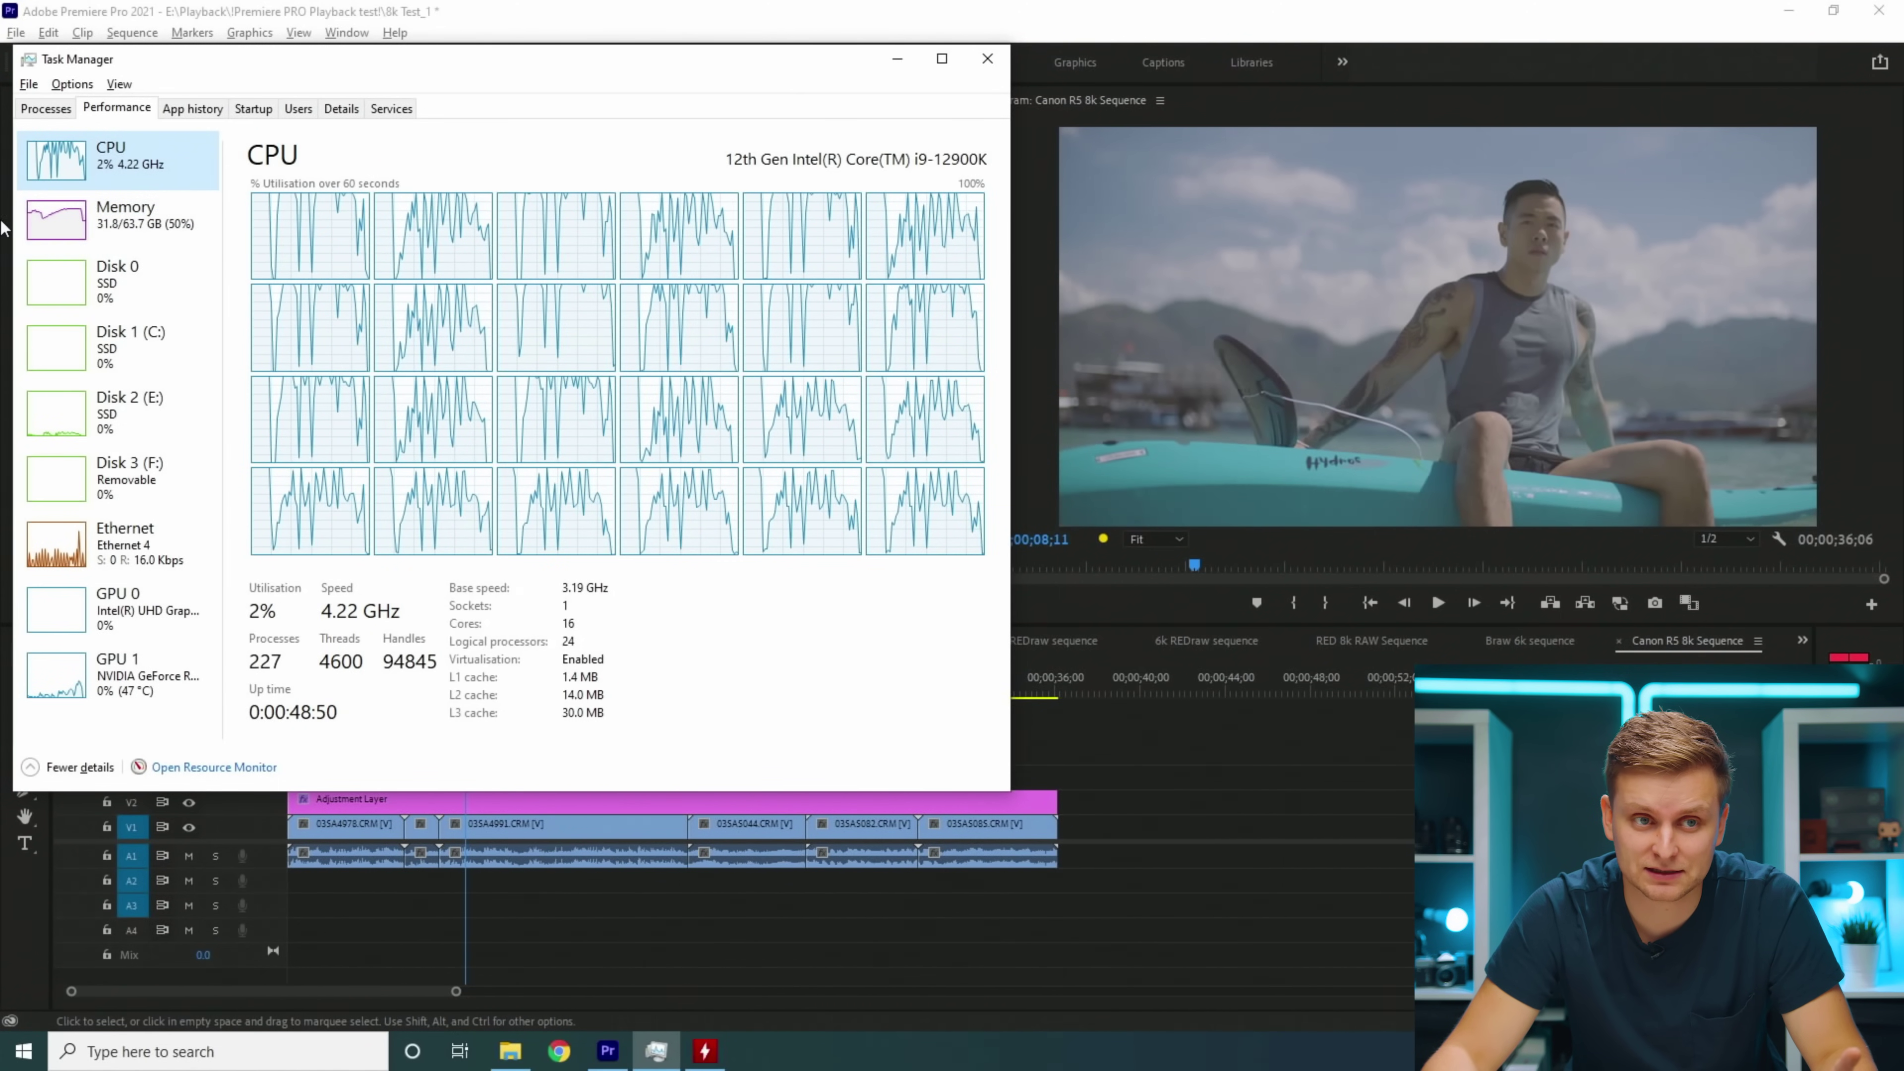
{"action": "left_click", "coordinate": [1154, 742]}
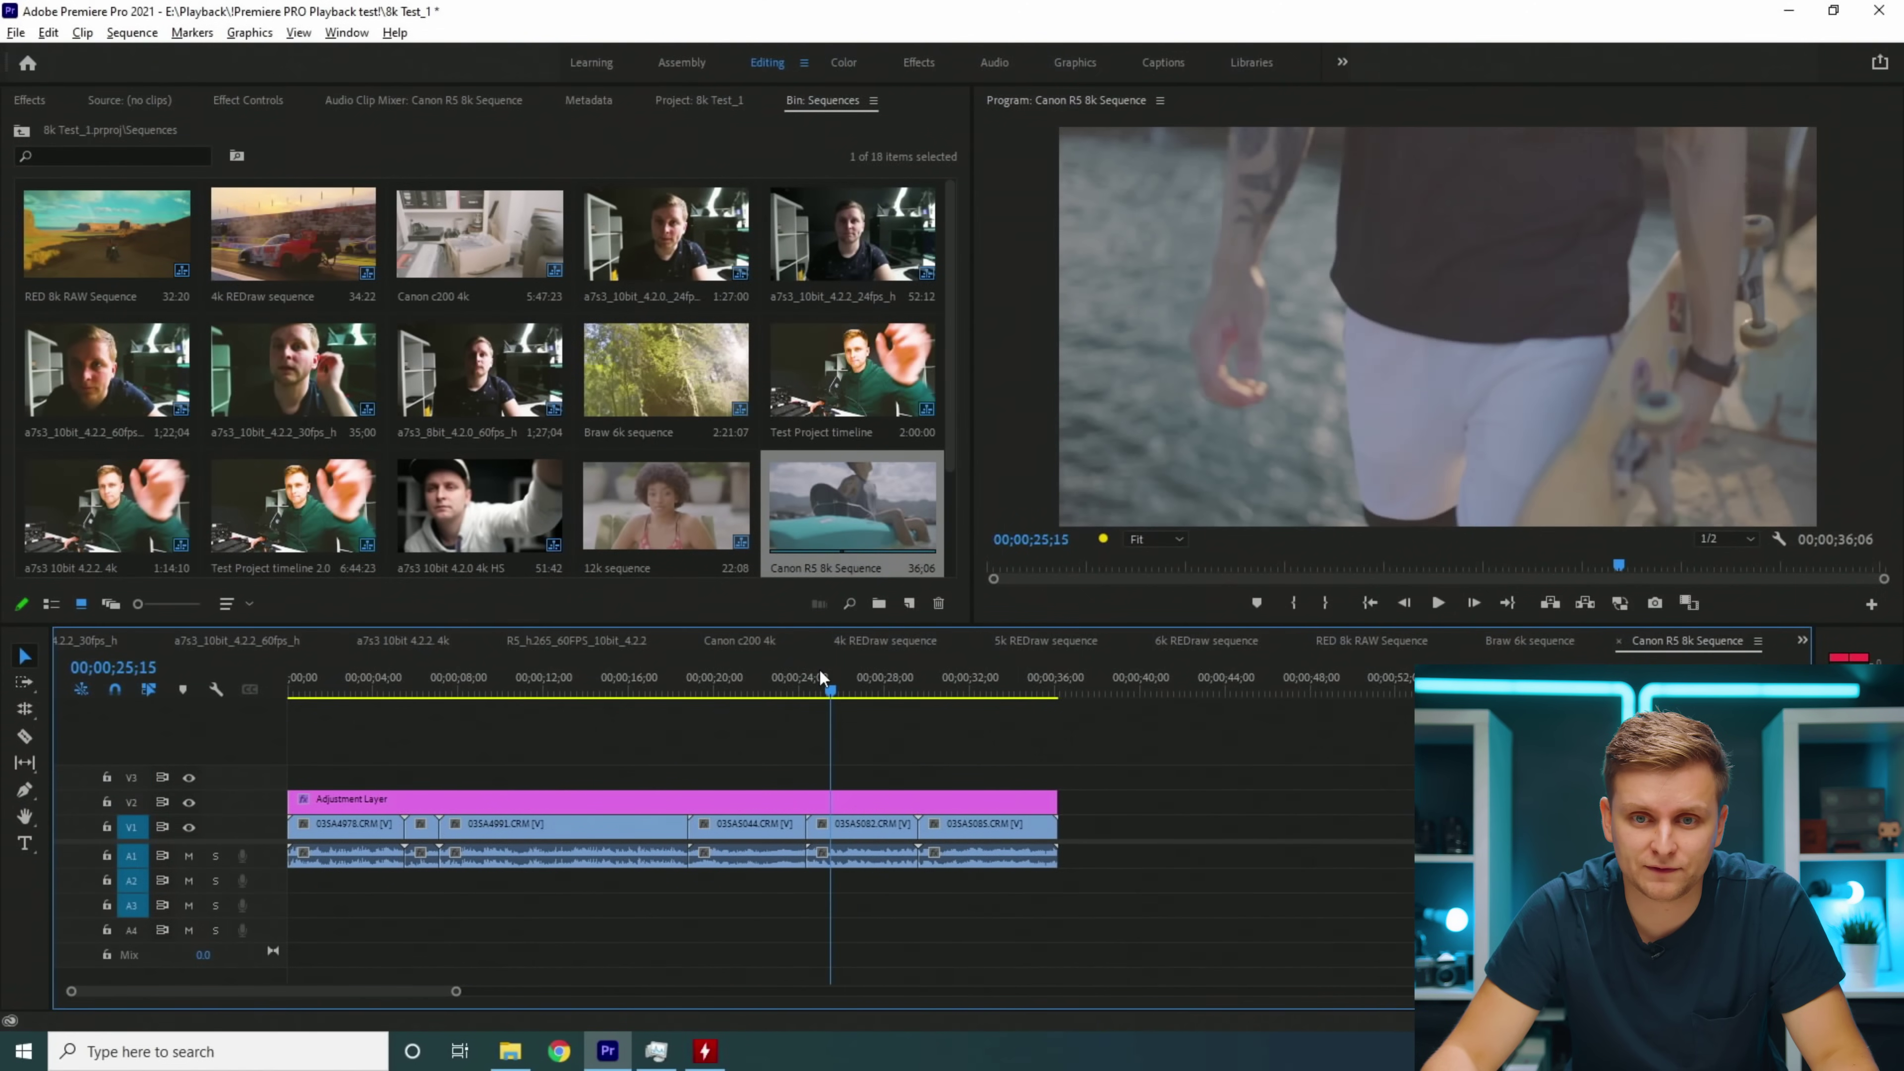
Step: Scrub back through the Canon R5 8k Sequence to 00;00;03;19 and check the CPU load in Task Manager
{"action": "left_click_drag", "start_coordinate": [824, 677], "coordinate": [433, 683]}
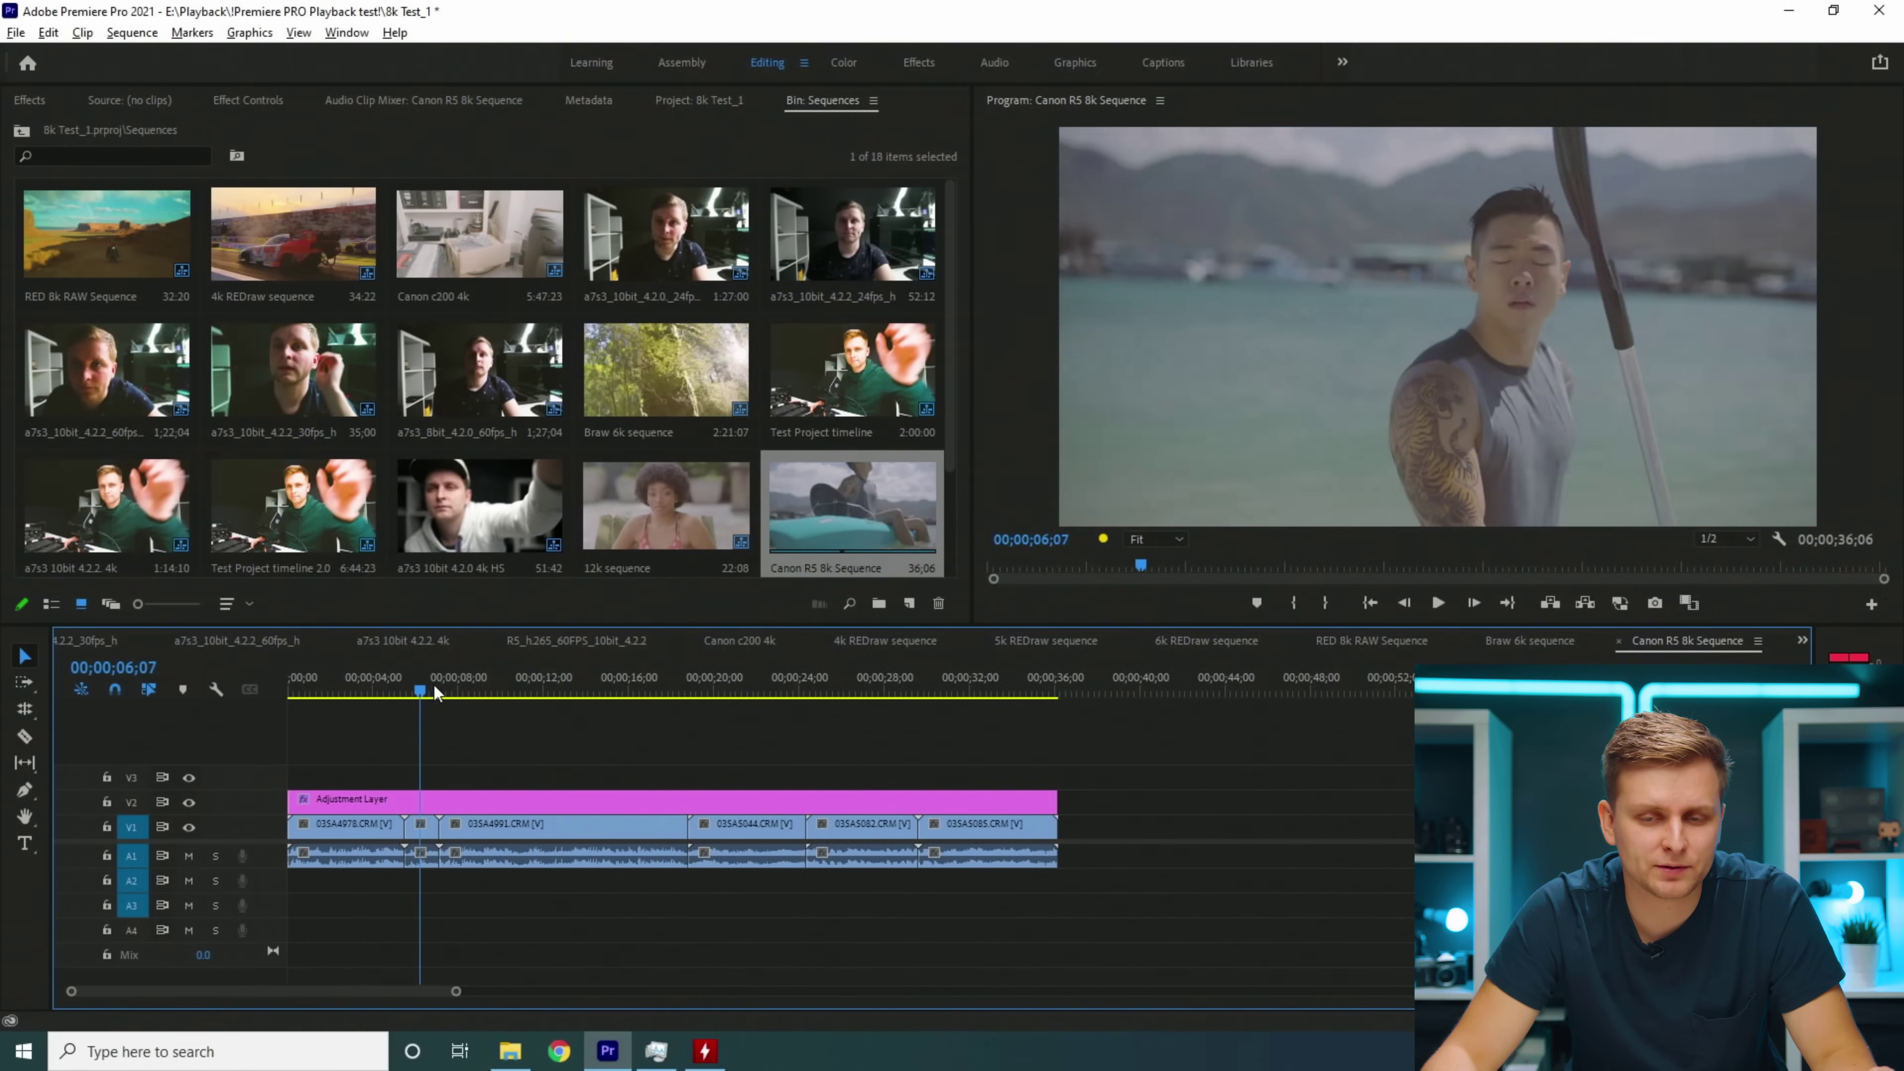
{"action": "left_click_drag", "start_coordinate": [566, 694], "coordinate": [383, 697]}
{"action": "key", "text": "alt+Tab"}
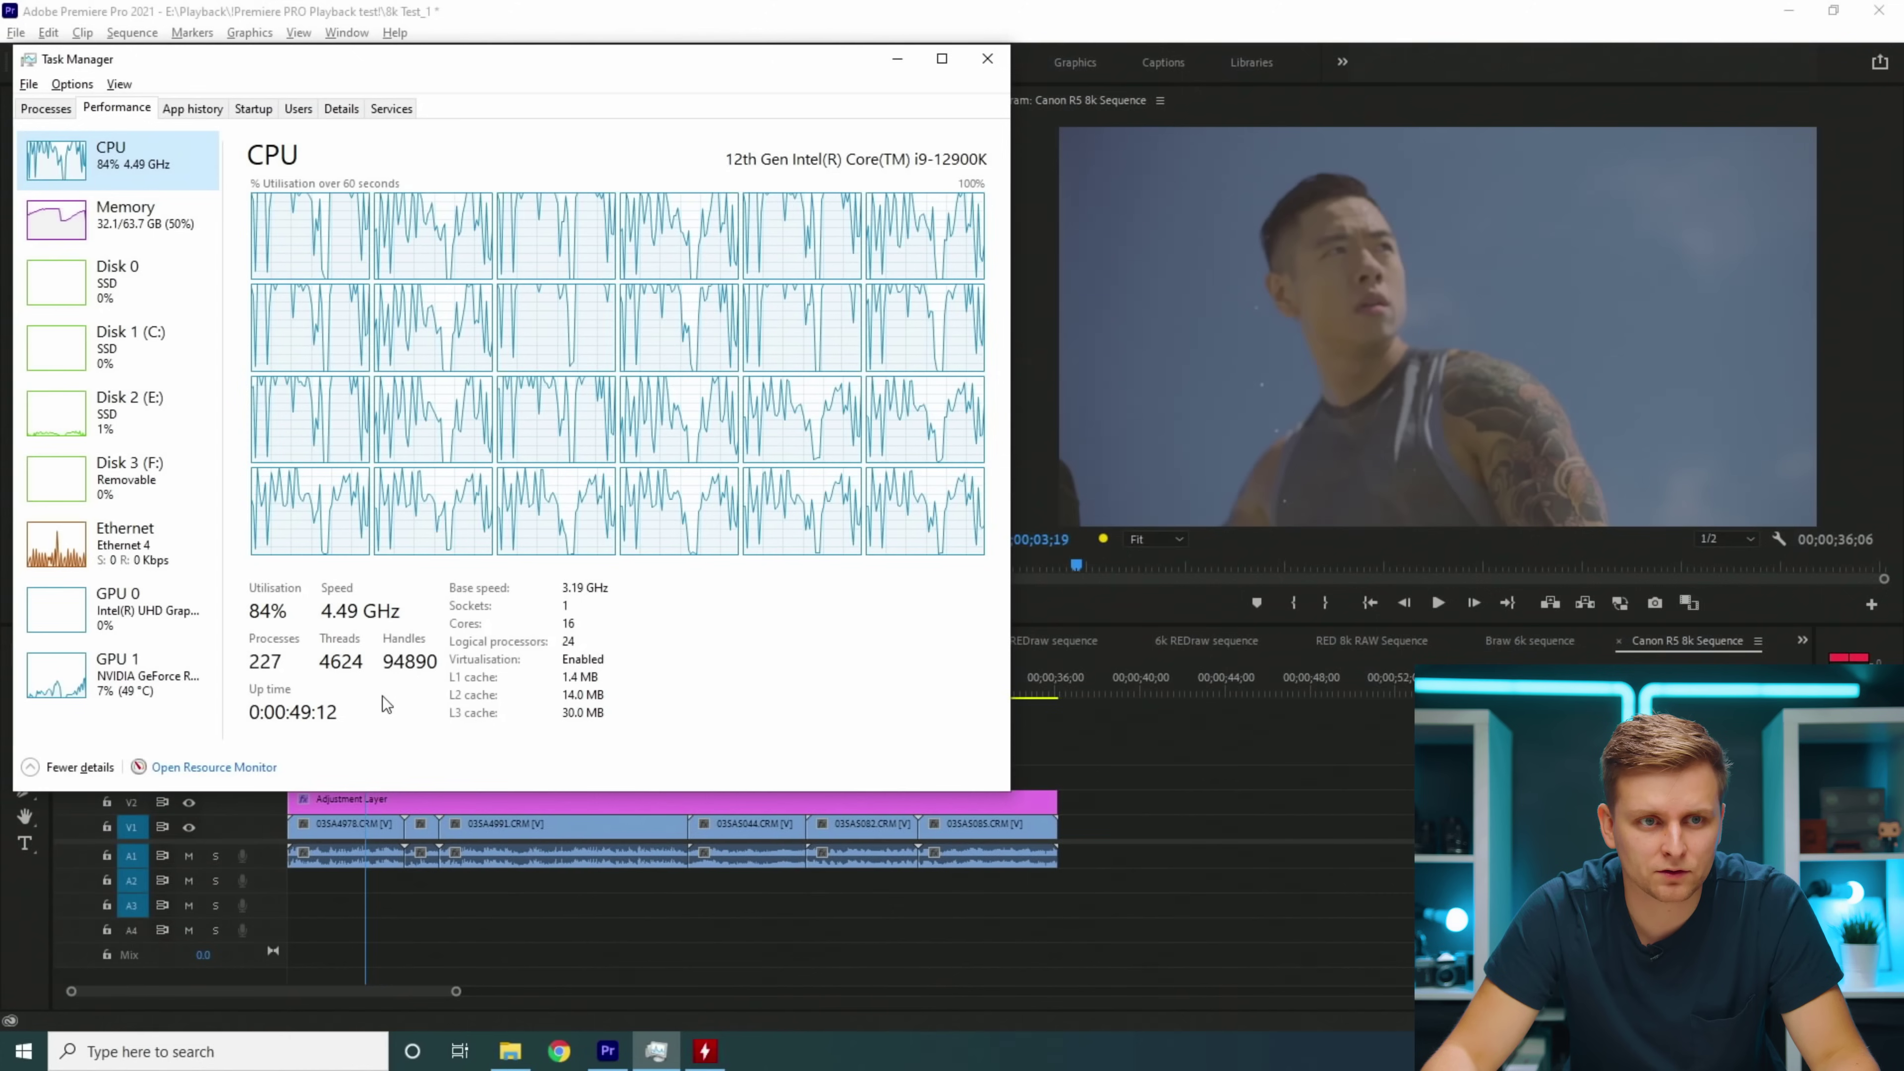
Step: Play the Canon R5 8k Sequence from about 14 seconds in and check the CPU load in Task Manager
{"action": "key", "text": "alt+Tab"}
{"action": "left_click_drag", "start_coordinate": [914, 675], "coordinate": [613, 673]}
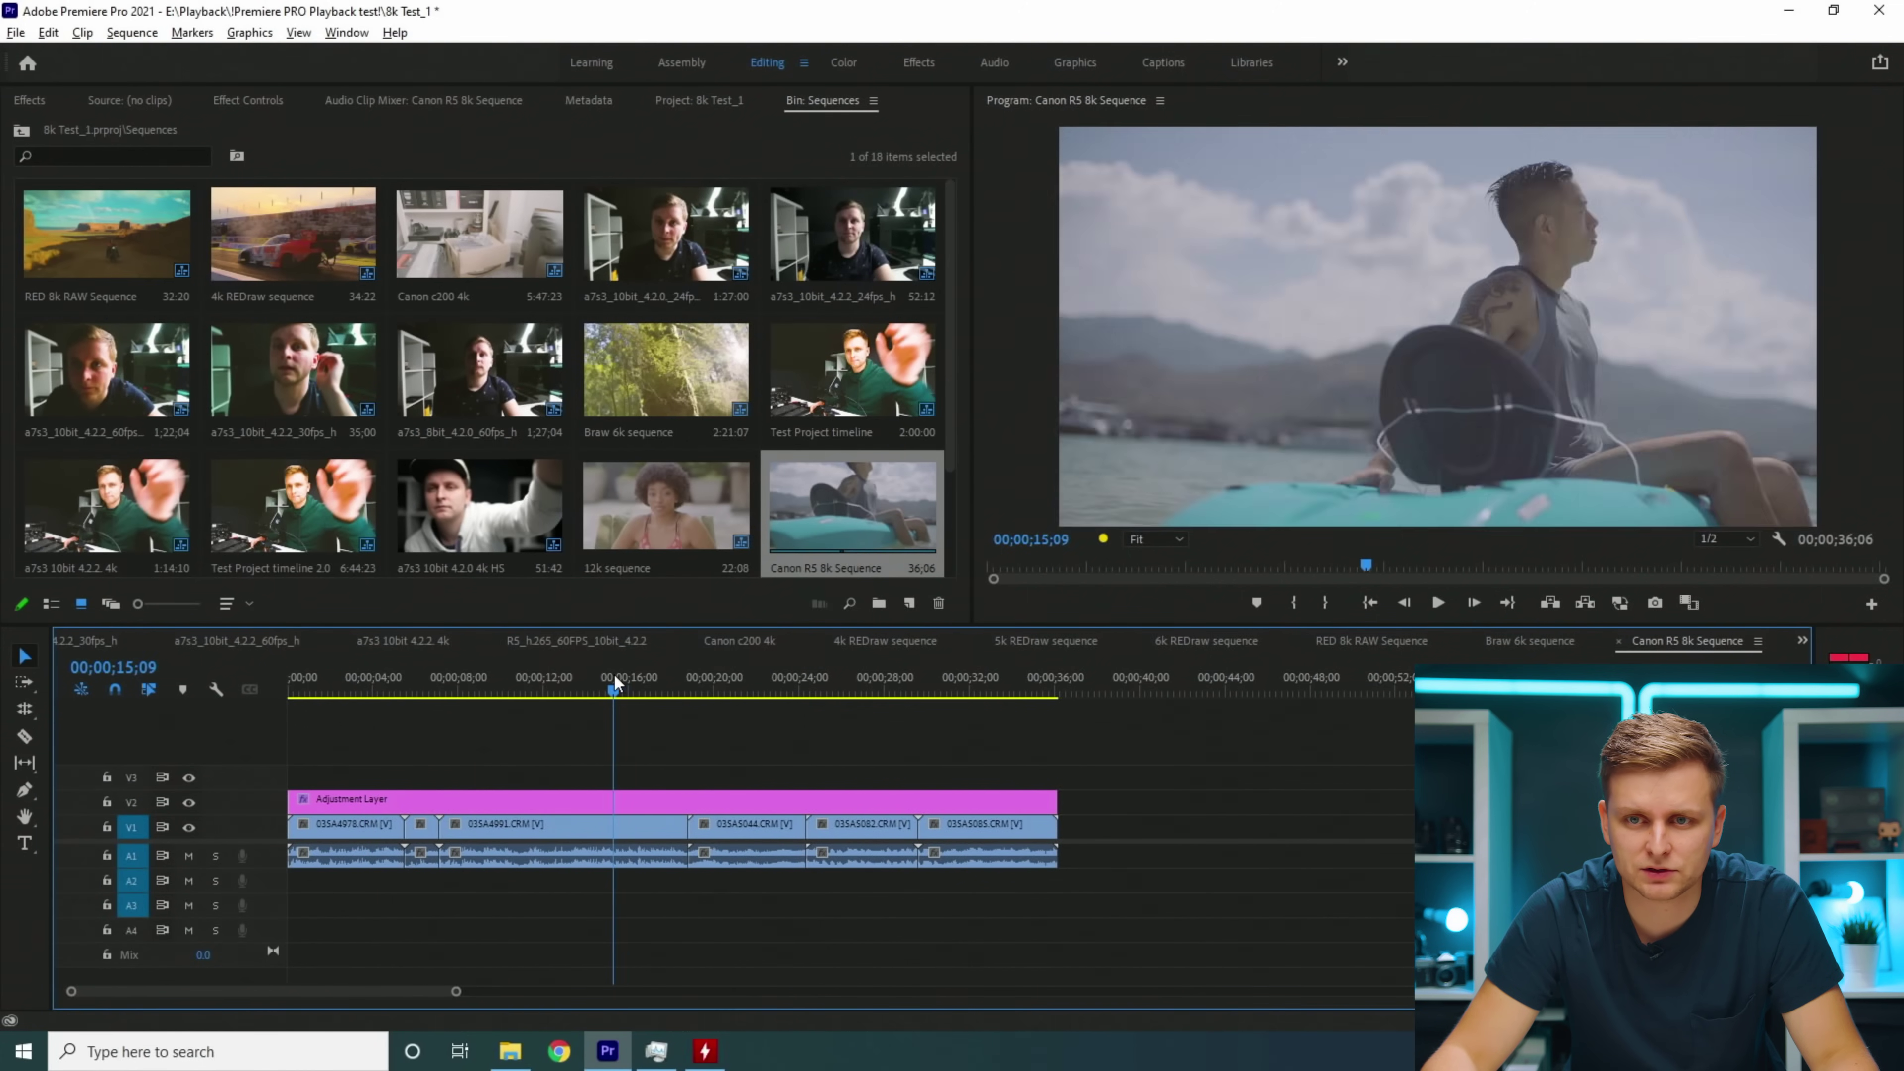
{"action": "left_click", "coordinate": [592, 688]}
{"action": "key", "text": "space"}
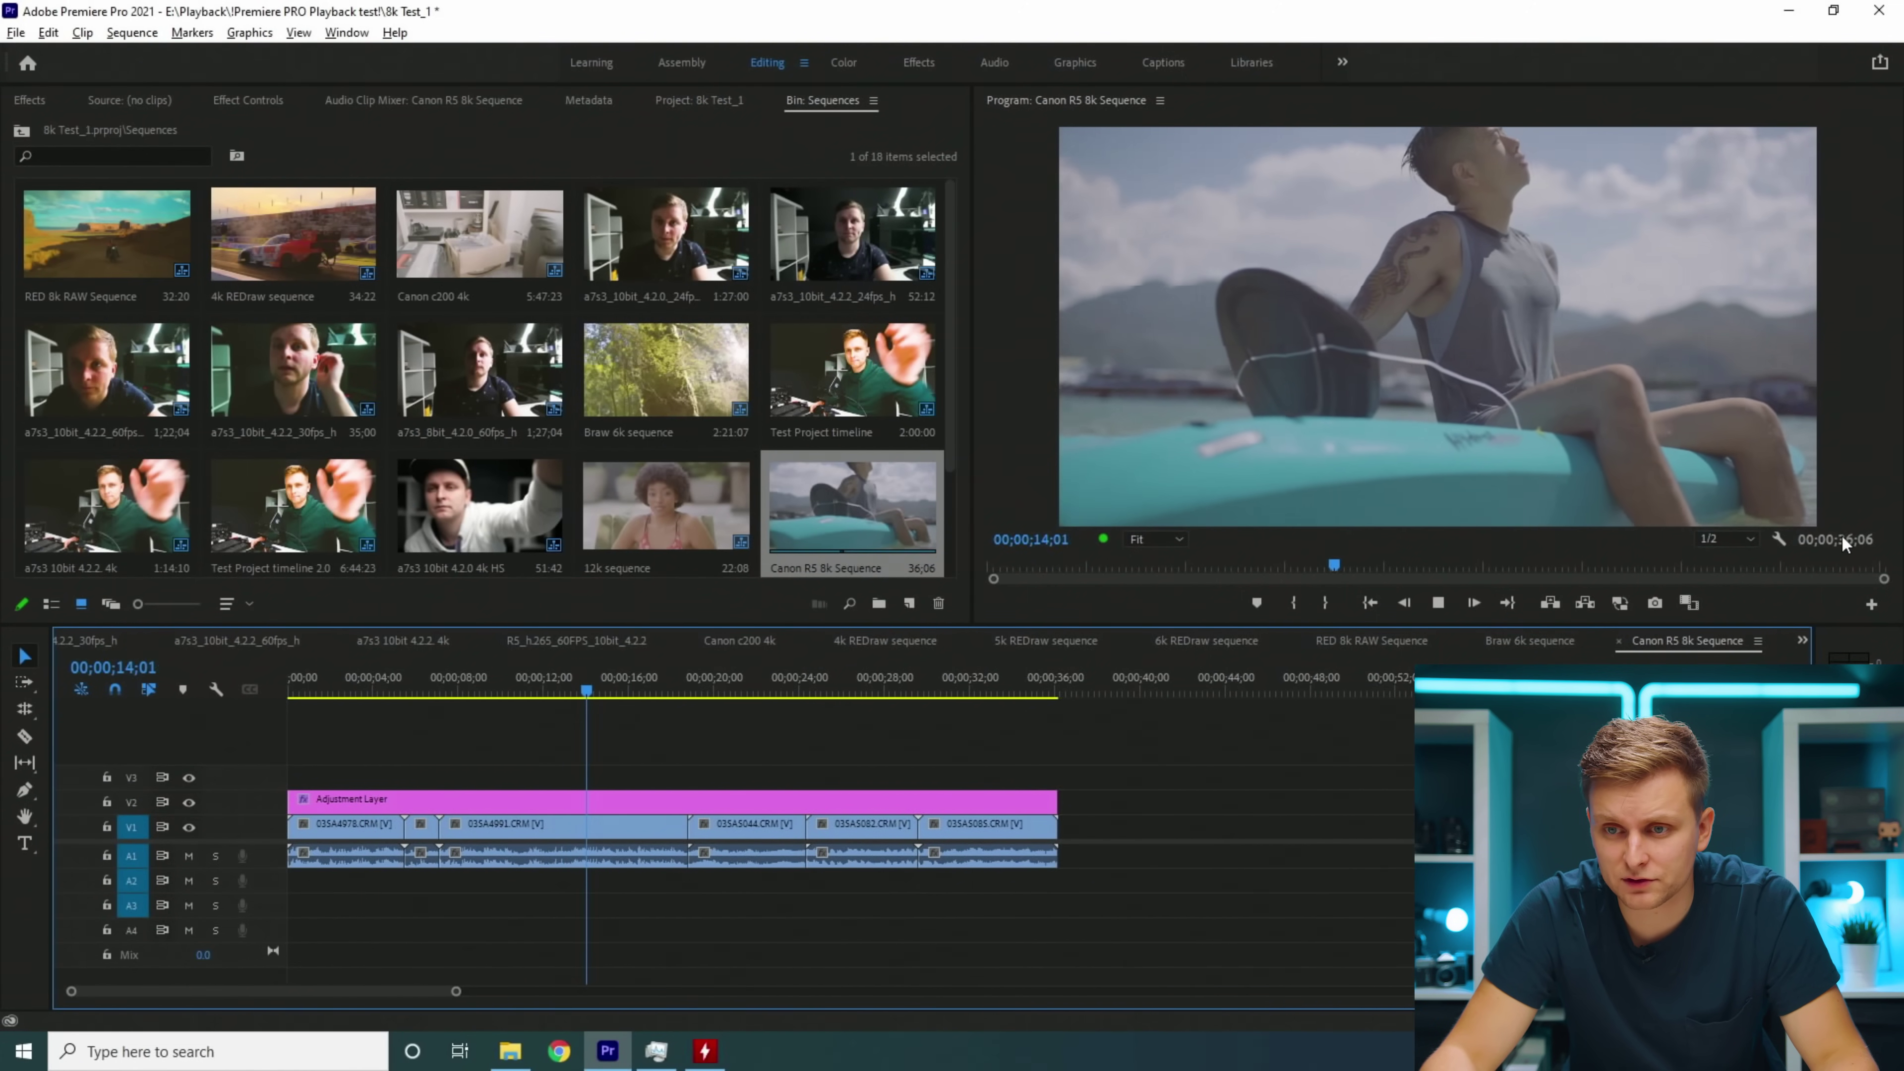
{"action": "key", "text": "alt+Tab"}
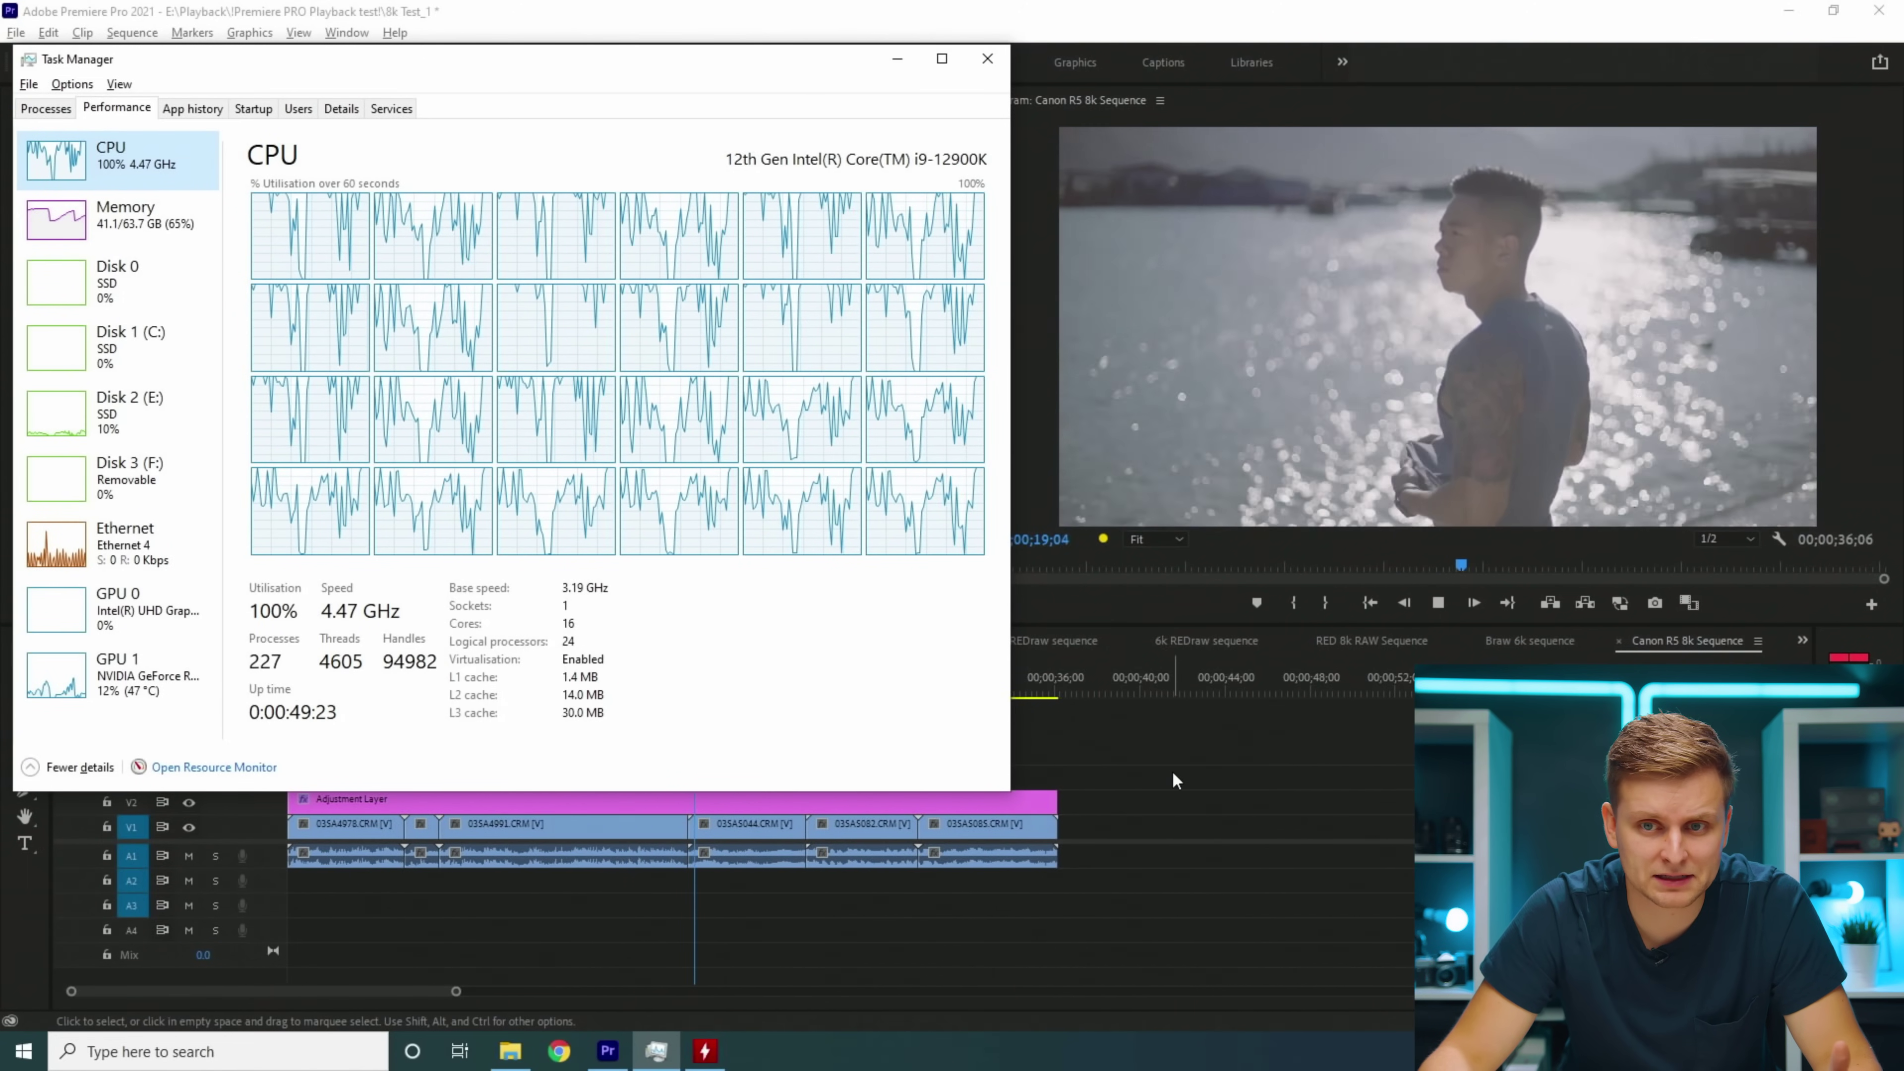
{"action": "left_click", "coordinate": [1206, 764]}
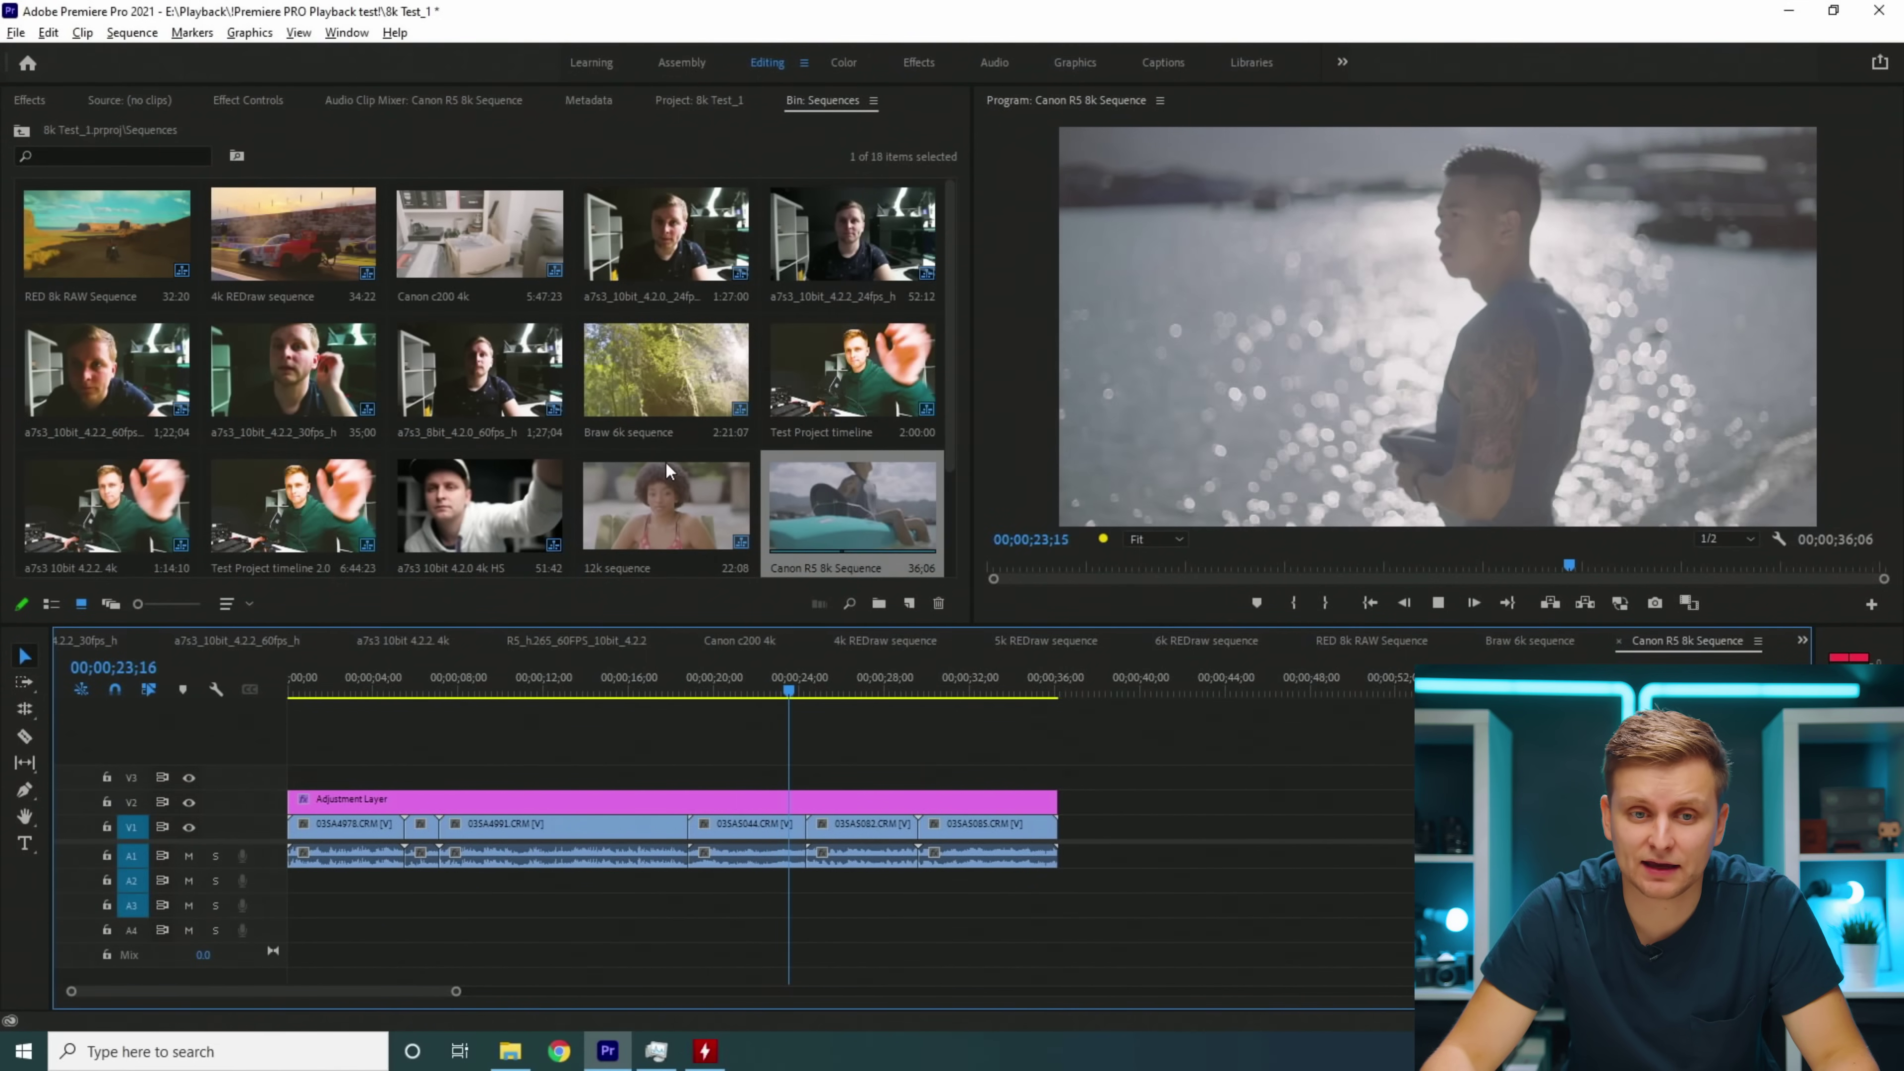
Step: Open the 12k sequence, play it from the start at Full resolution while checking CPU load in Task Manager, and stop at 00:00:17:04
{"action": "double_click", "coordinate": [664, 485]}
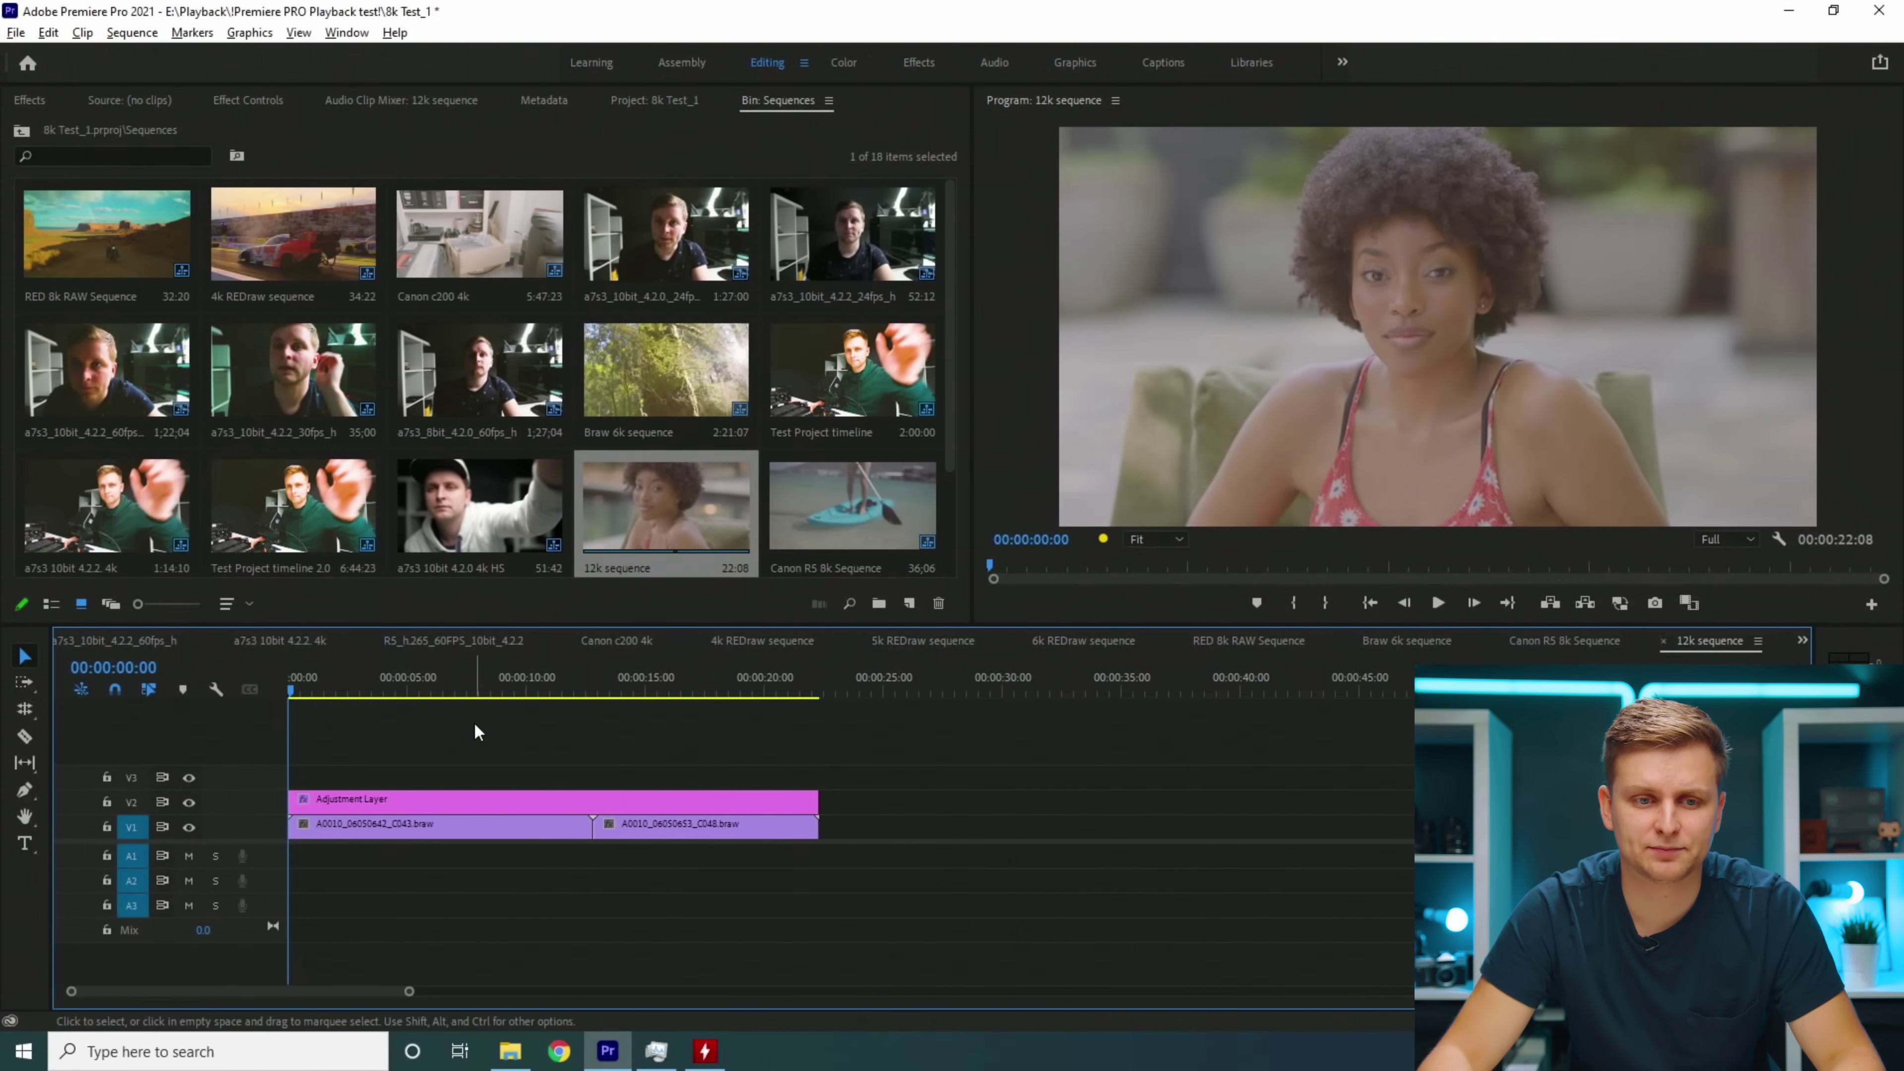
{"action": "key", "text": "space"}
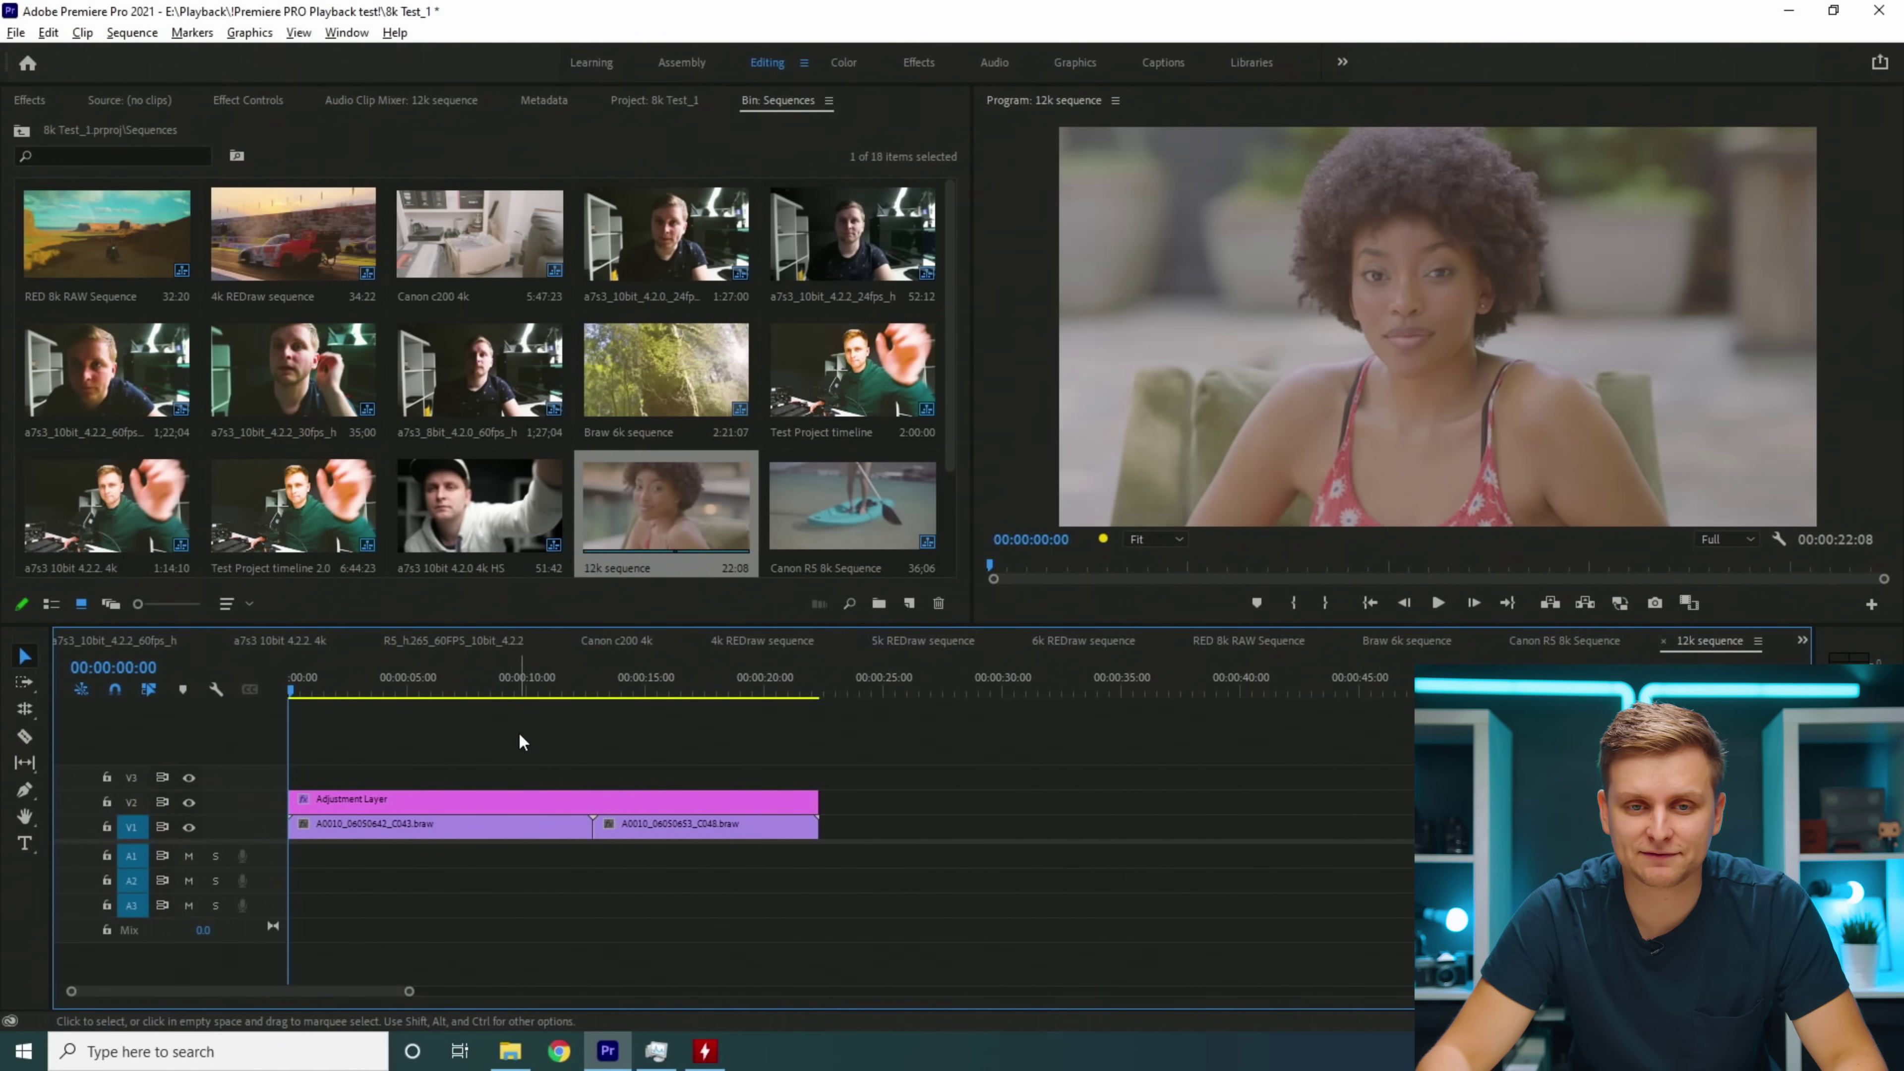
{"action": "key", "text": "space"}
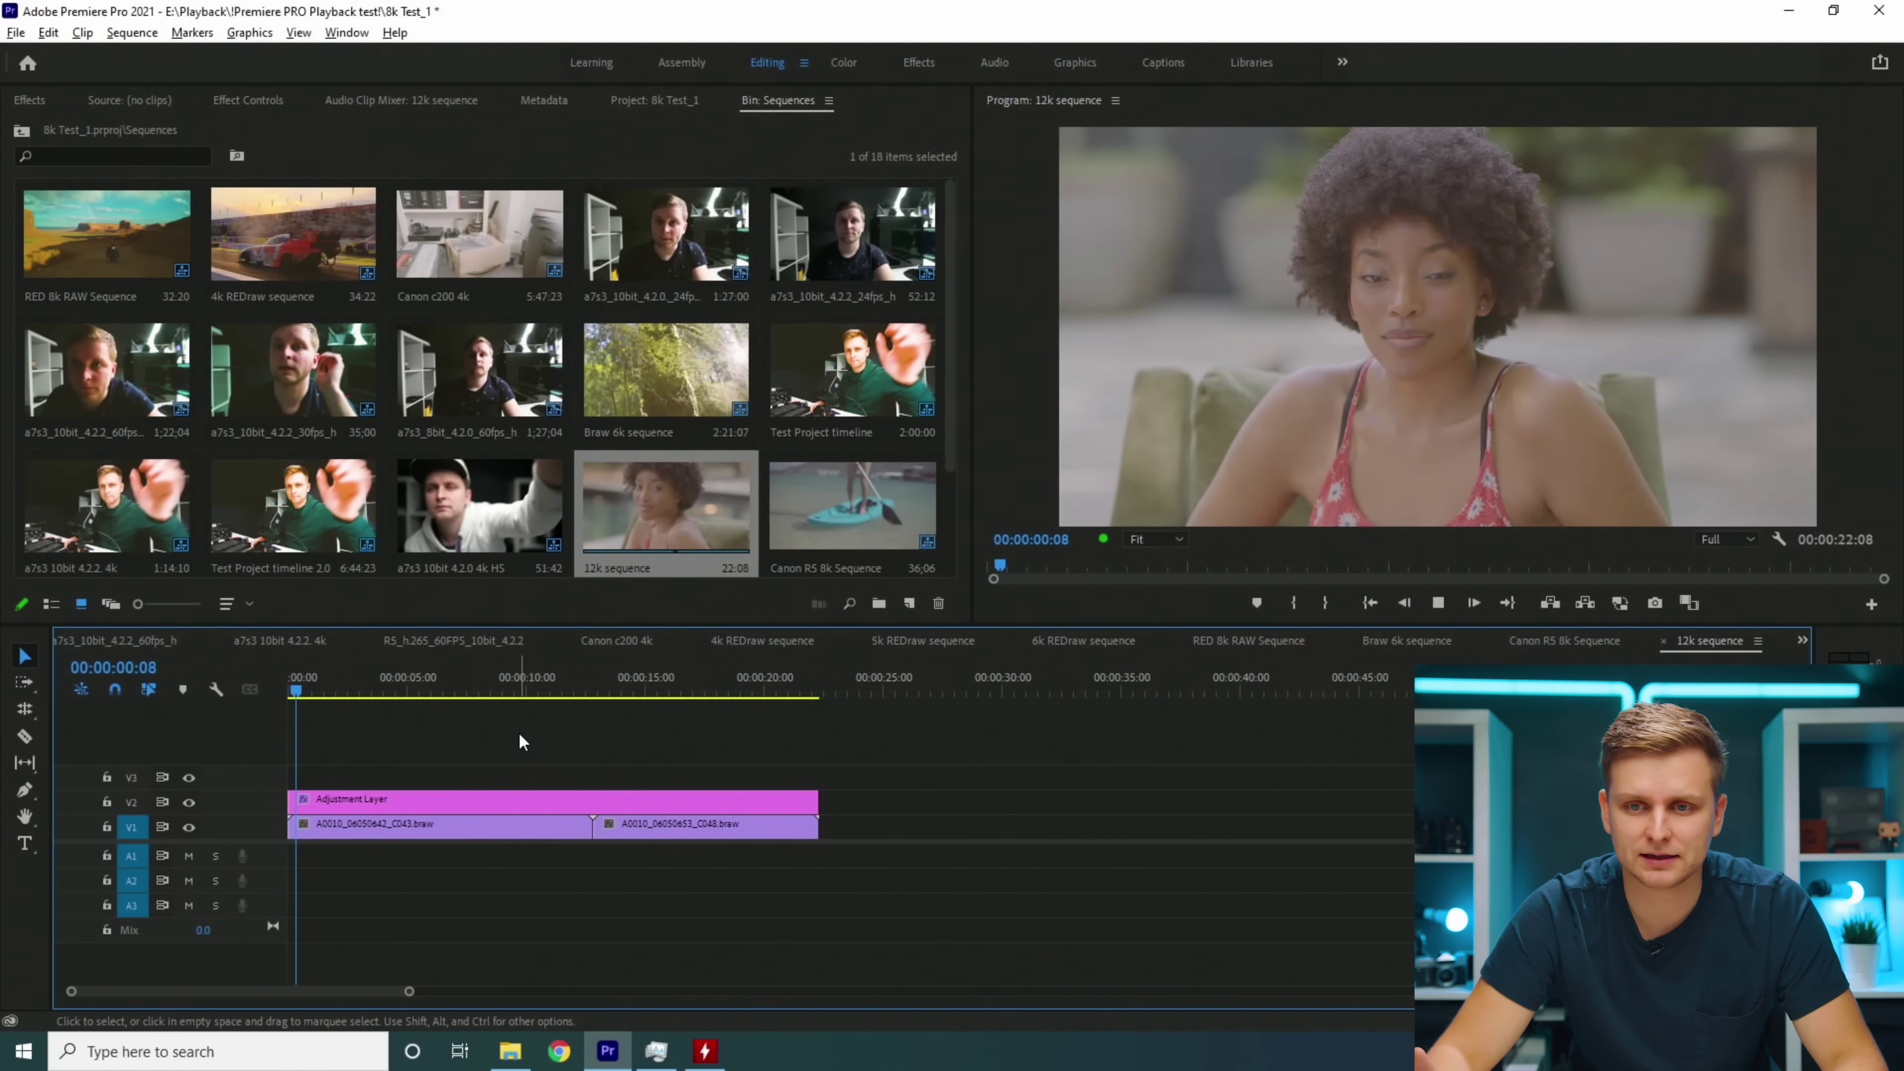
{"action": "key", "text": "alt+Tab"}
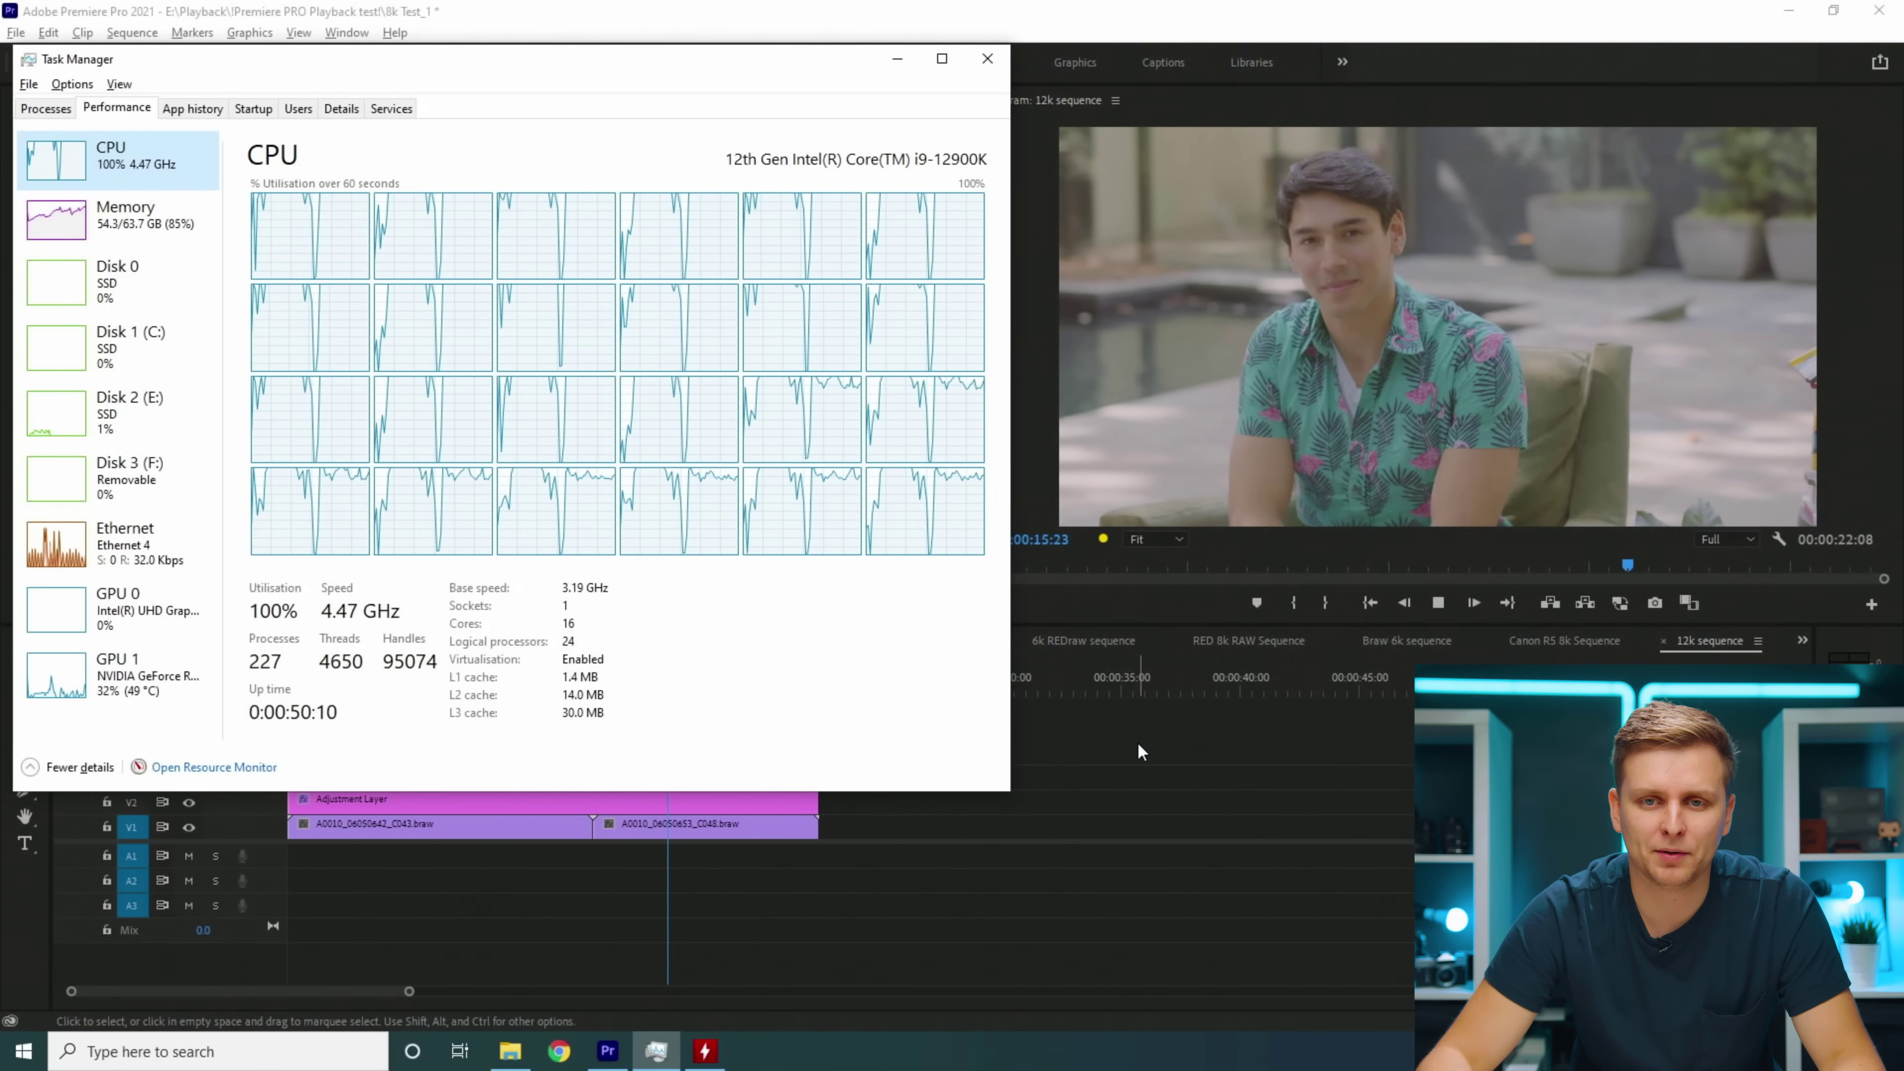
{"action": "left_click", "coordinate": [1137, 741]}
{"action": "key", "text": "space"}
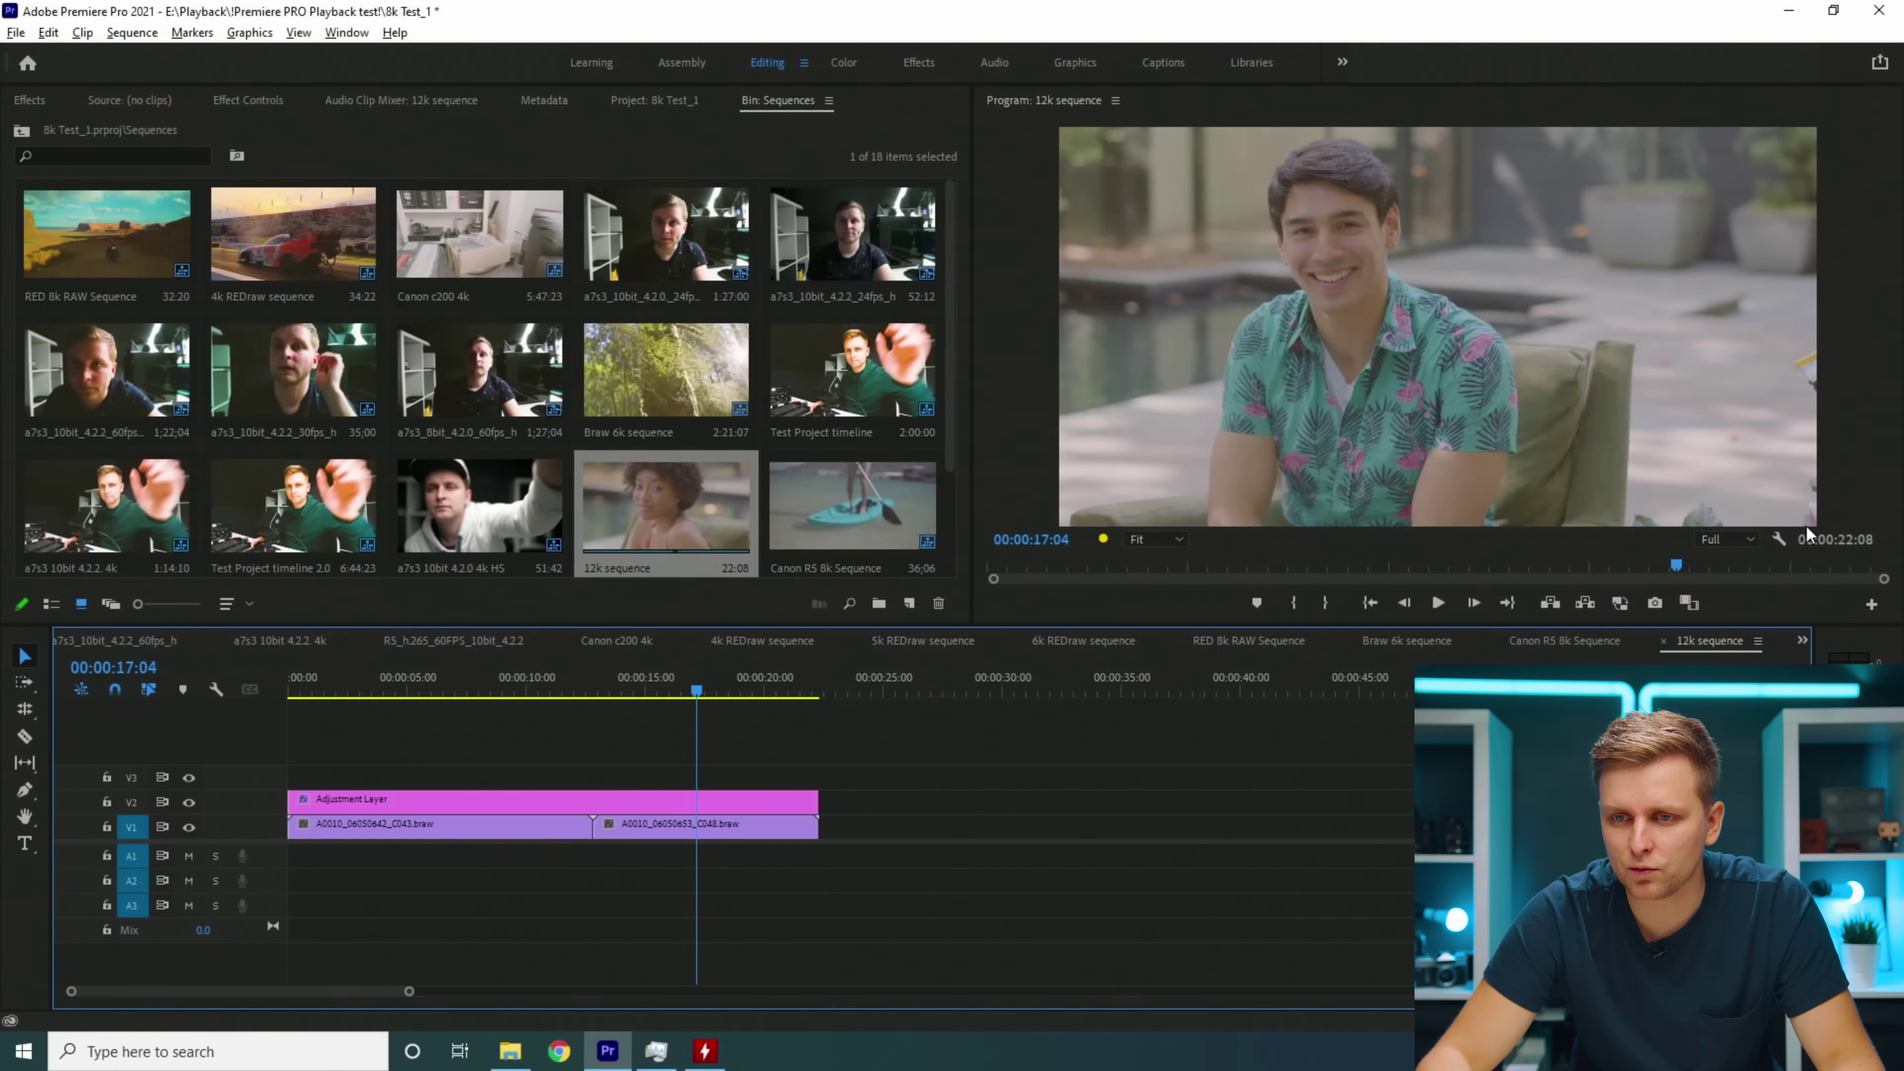
Step: Set the 12k sequence's playback resolution to 1/2, replay it from the start and check the CPU load in Task Manager
{"action": "left_click", "coordinate": [1746, 540]}
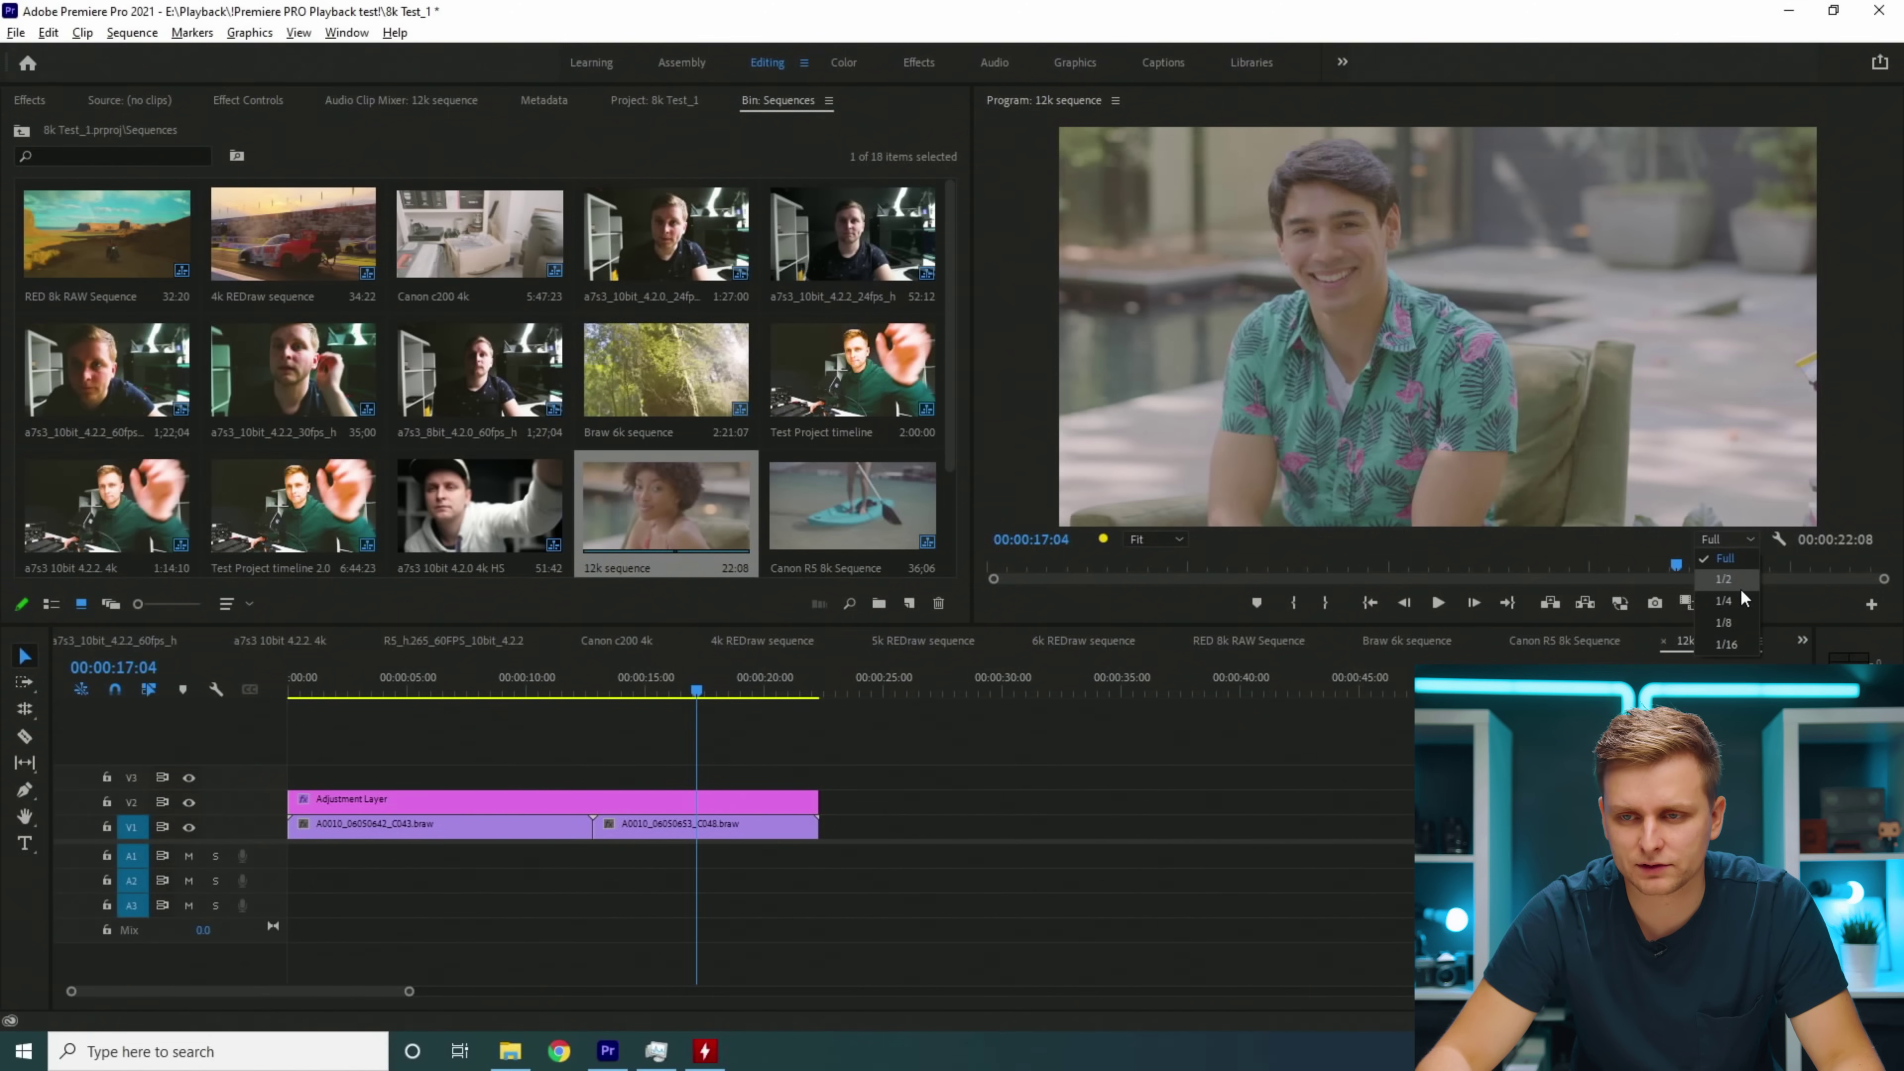
{"action": "left_click", "coordinate": [1740, 588]}
{"action": "left_click_drag", "start_coordinate": [571, 670], "coordinate": [227, 714]}
{"action": "key", "text": "space"}
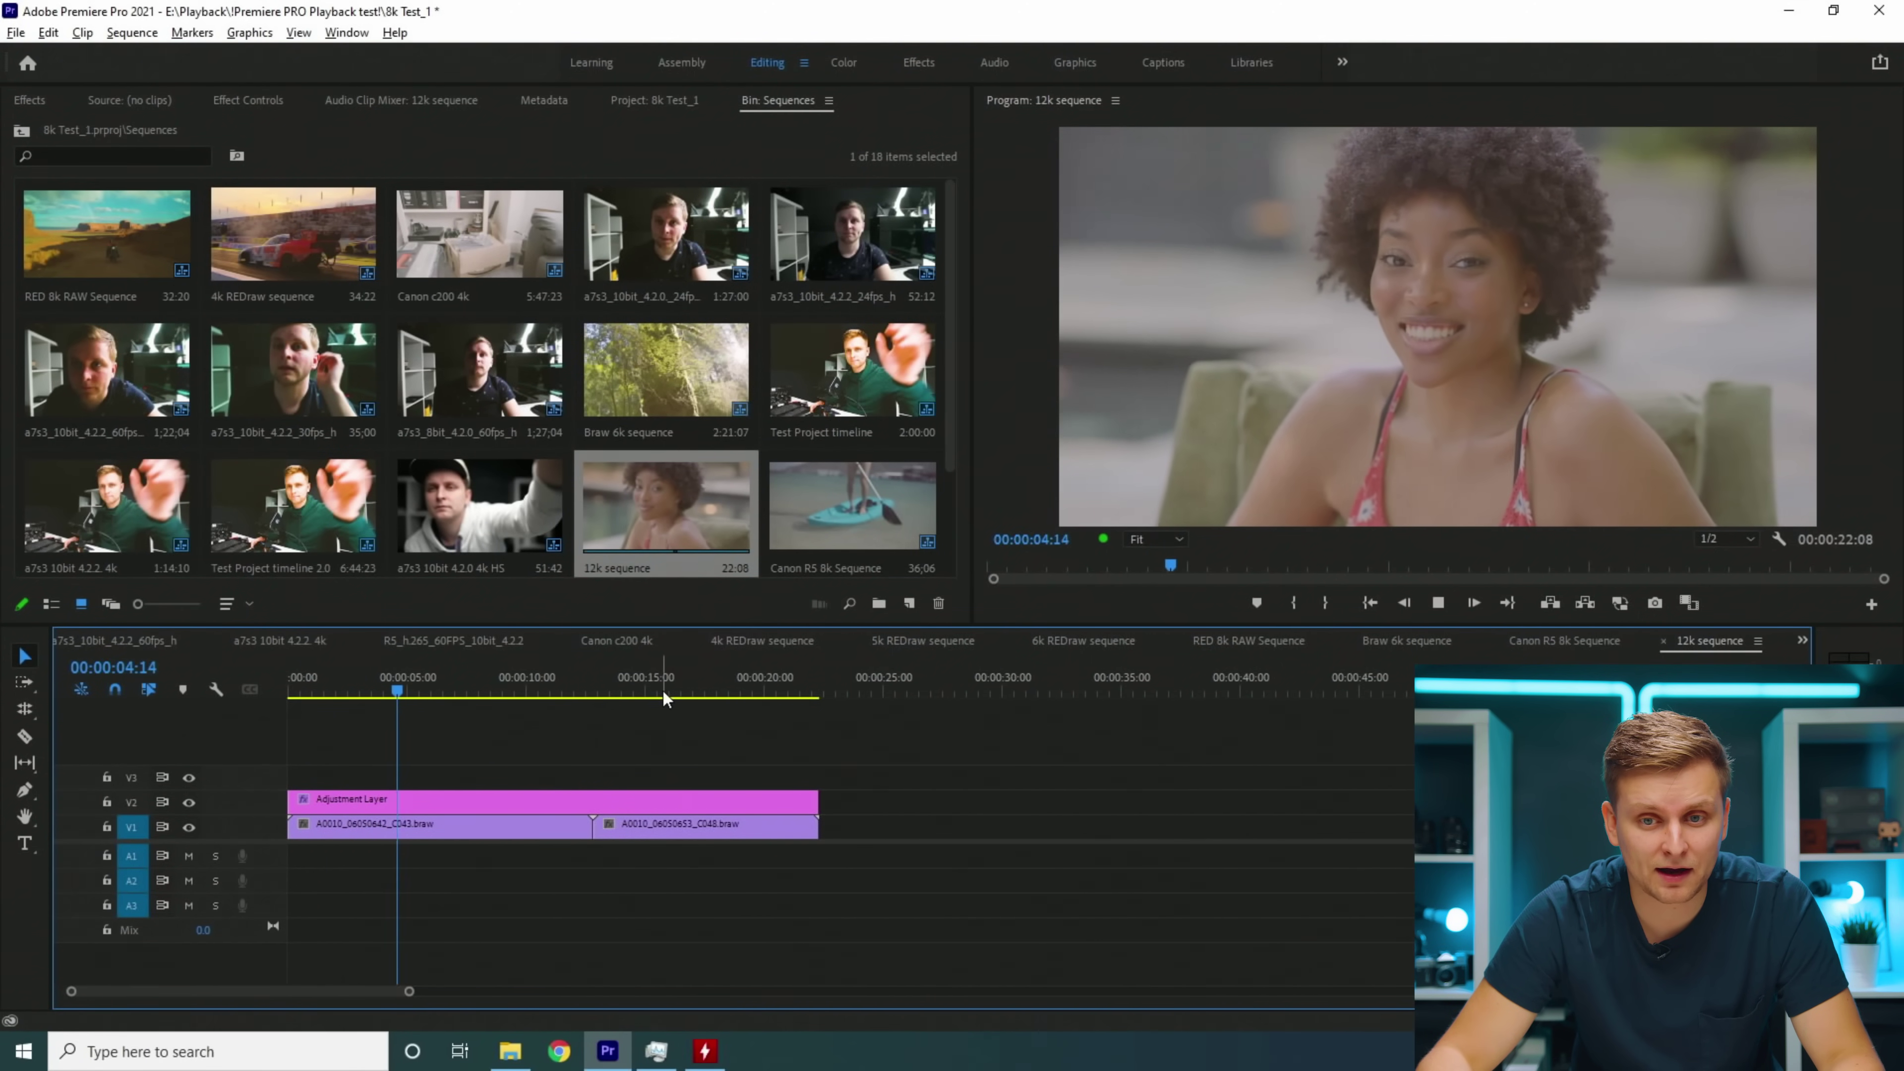
{"action": "key", "text": "alt+Tab"}
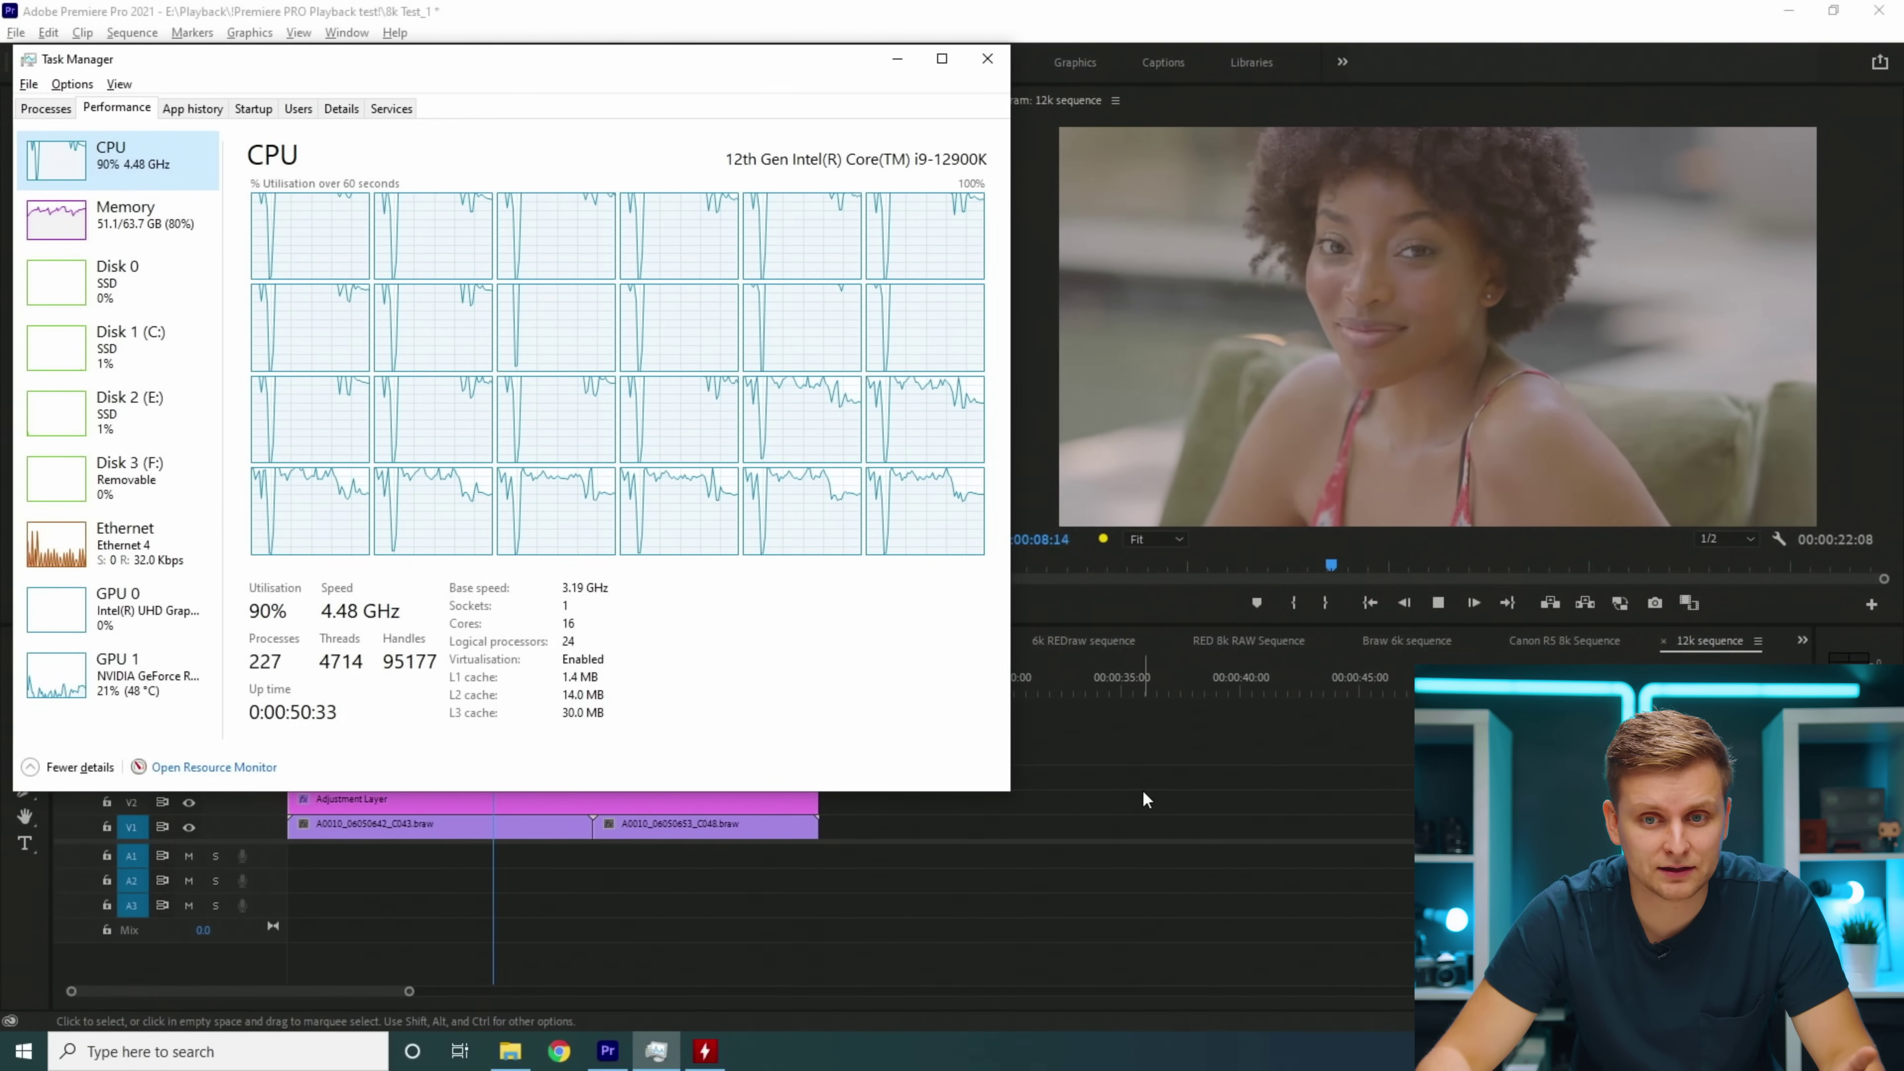
{"action": "key", "text": "alt+Tab"}
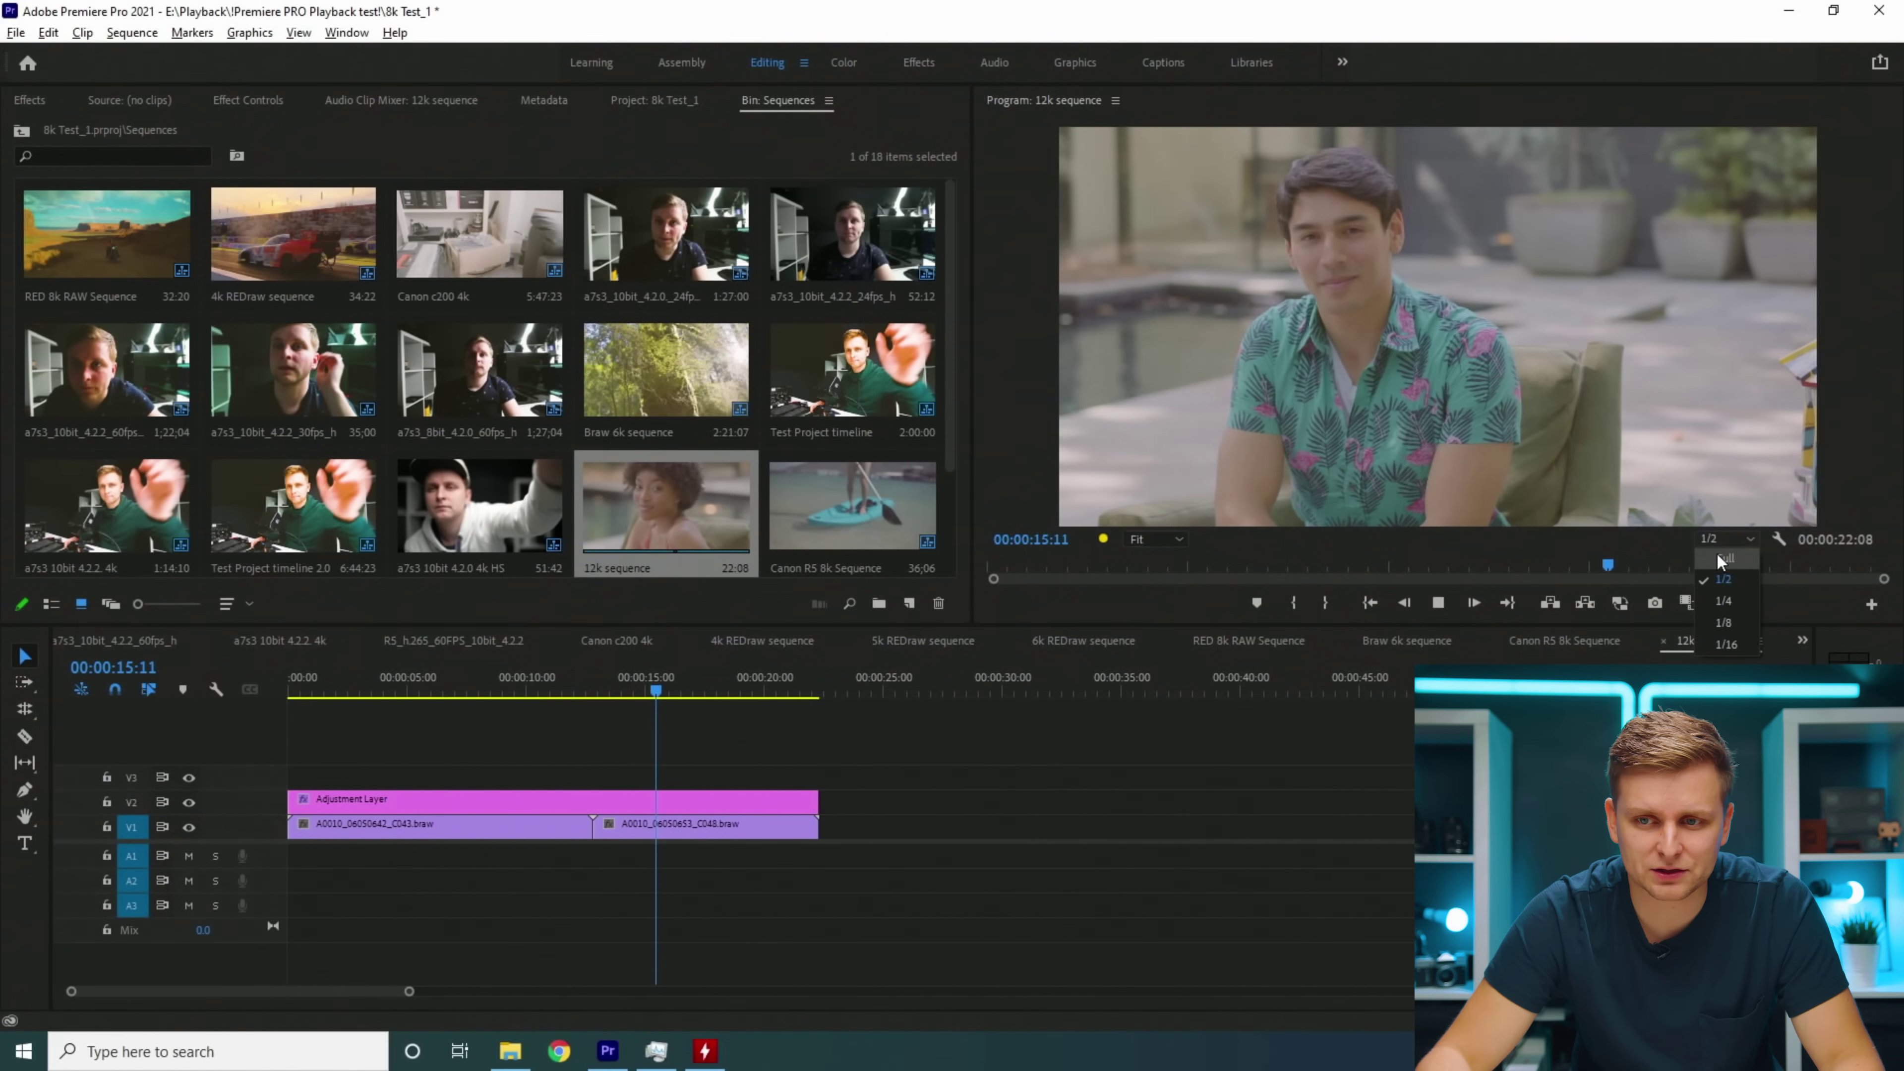
Step: Set the 12k sequence's playback resolution to 1/4, play it from near the start and check the CPU load in Task Manager
{"action": "left_click", "coordinate": [1717, 594]}
{"action": "left_click", "coordinate": [391, 696]}
{"action": "left_click_drag", "start_coordinate": [559, 717], "coordinate": [333, 747]}
{"action": "key", "text": "space"}
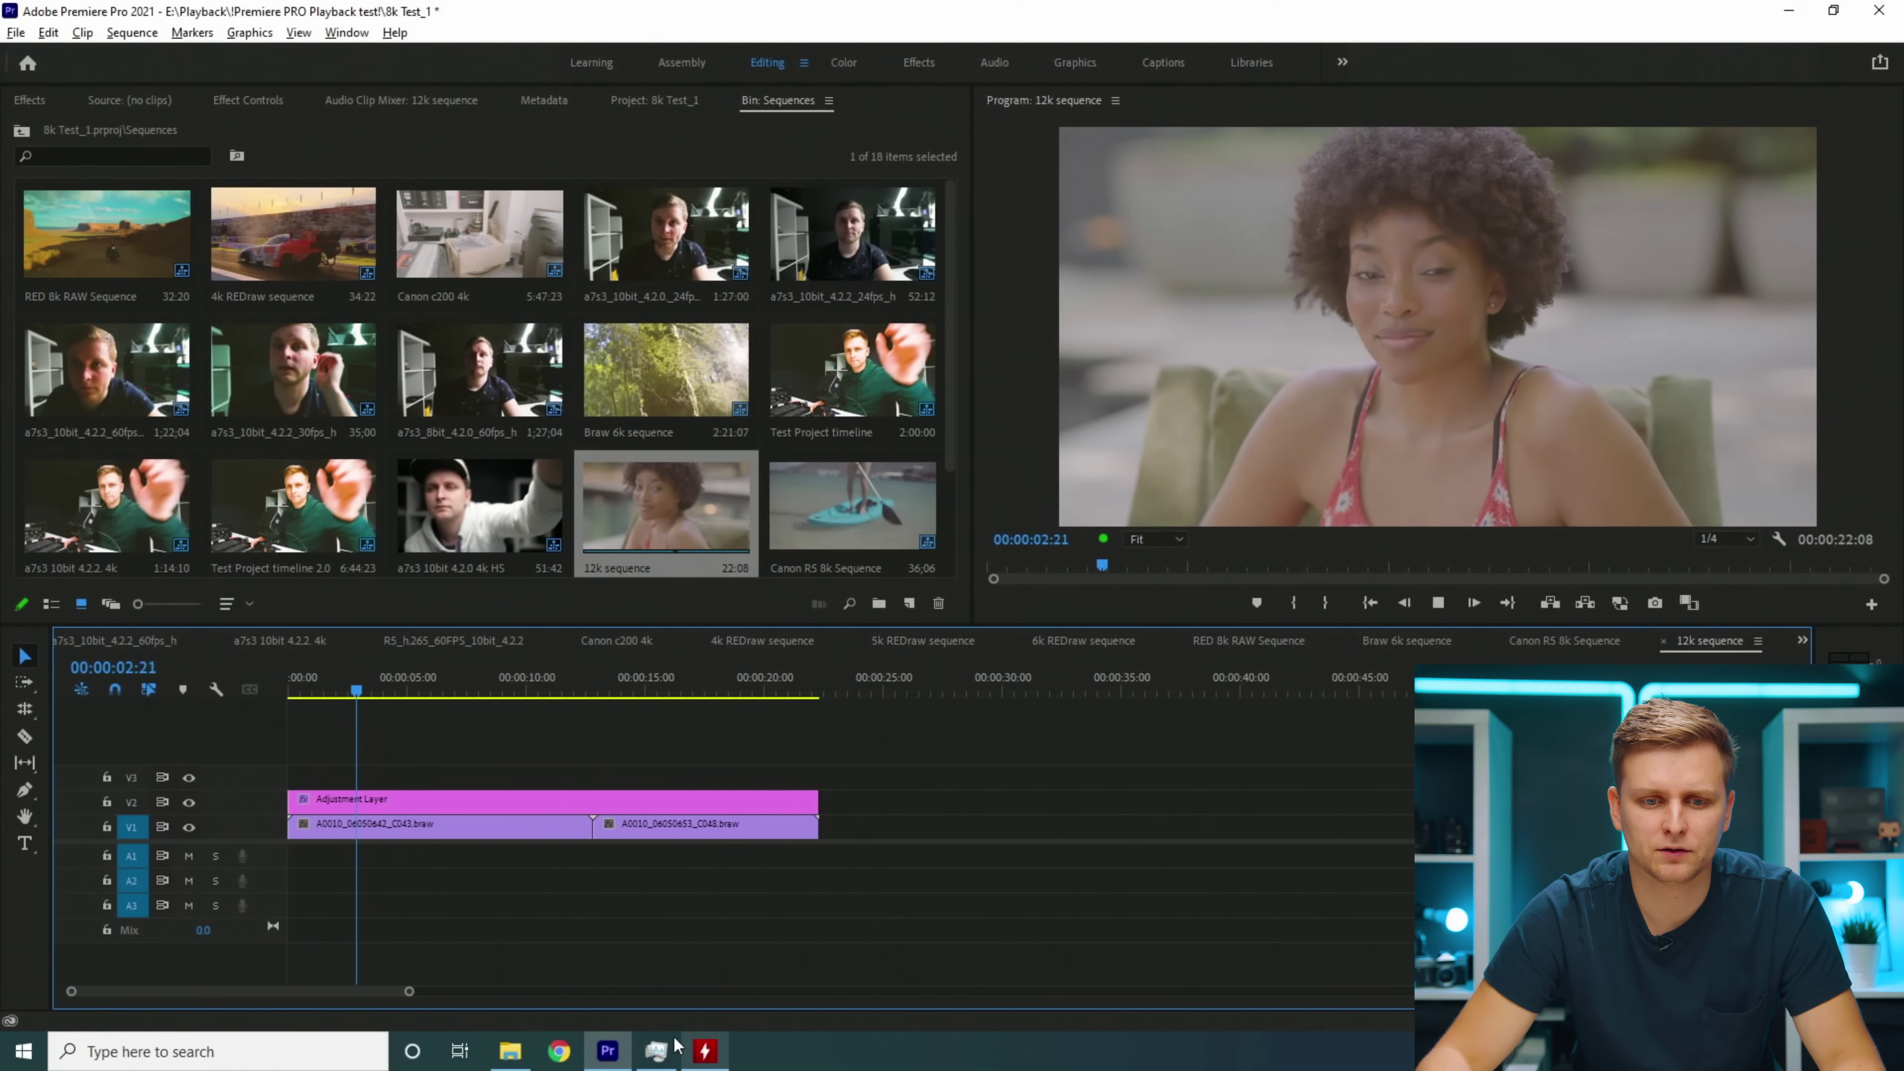
{"action": "left_click", "coordinate": [658, 1050]}
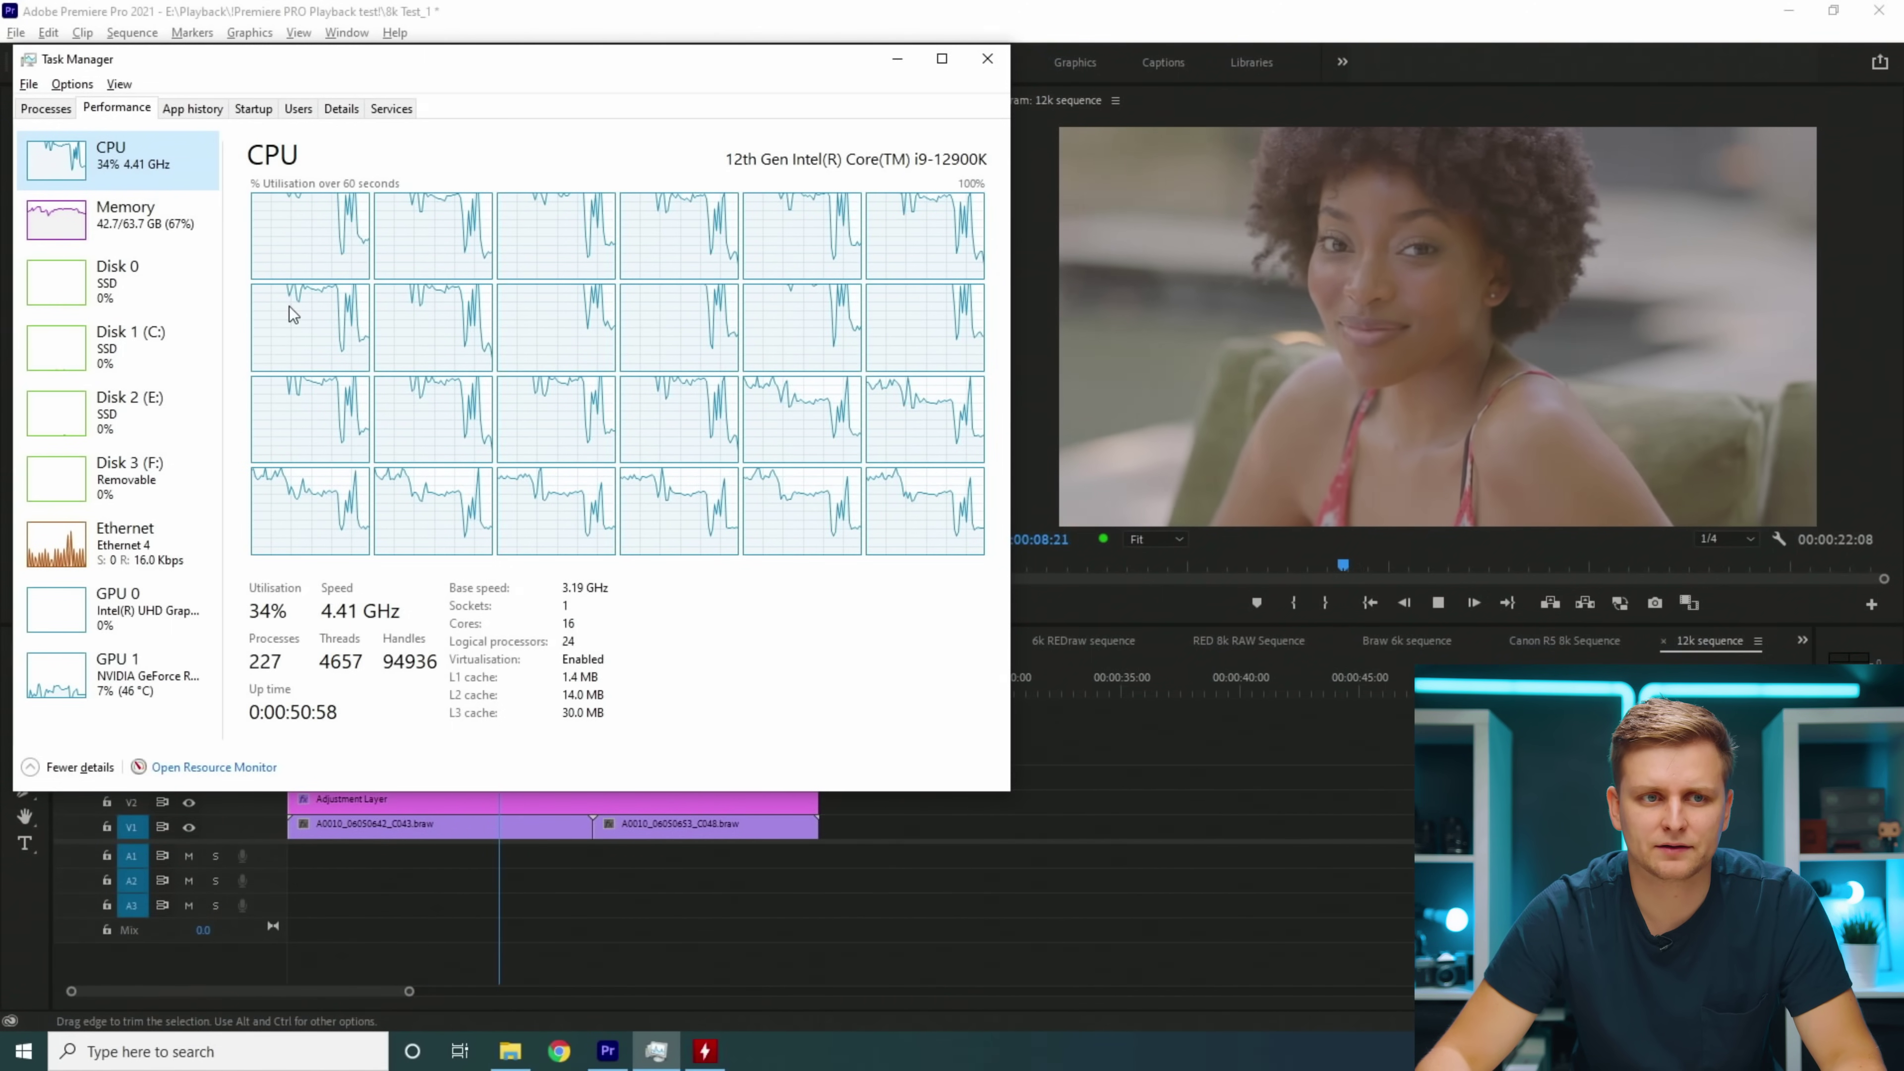
{"action": "left_click", "coordinate": [1132, 824]}
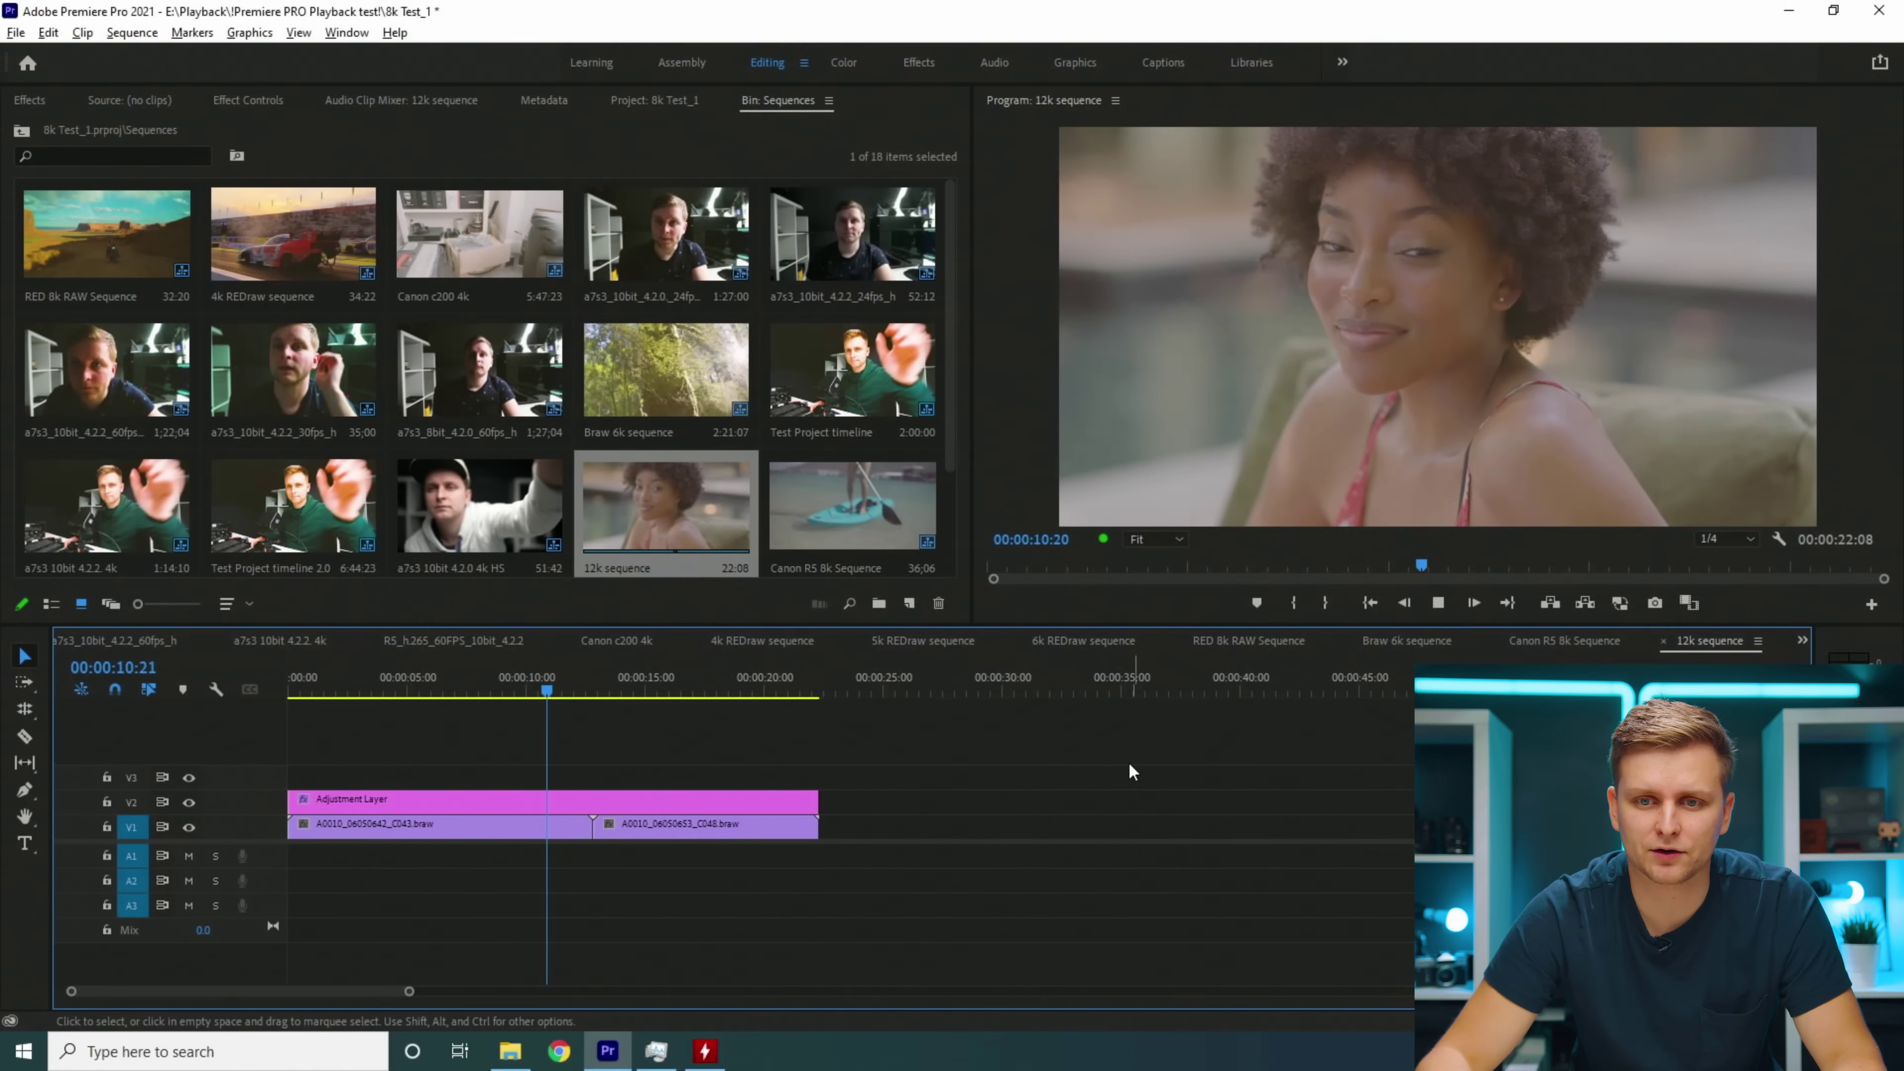